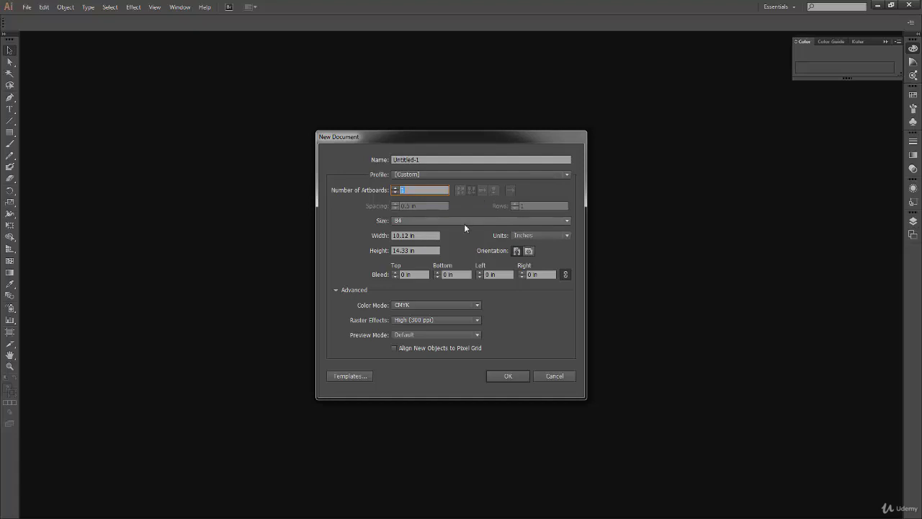
Create a new B4 document measured in inches with RGB colour mode.
click(464, 220)
click(385, 268)
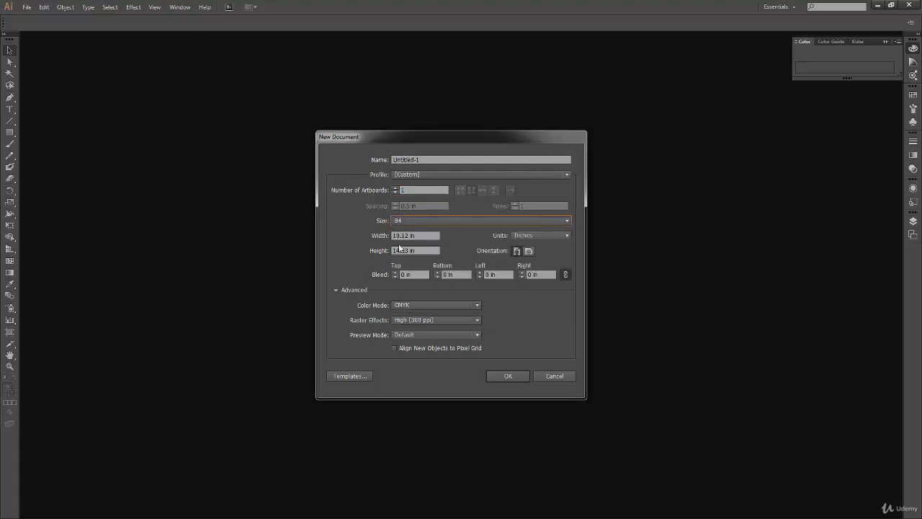
click(530, 236)
click(585, 294)
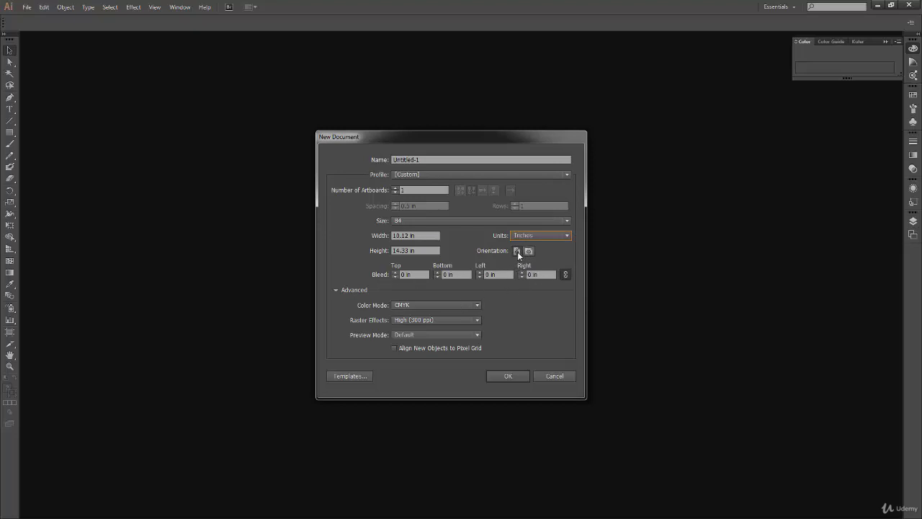
click(417, 306)
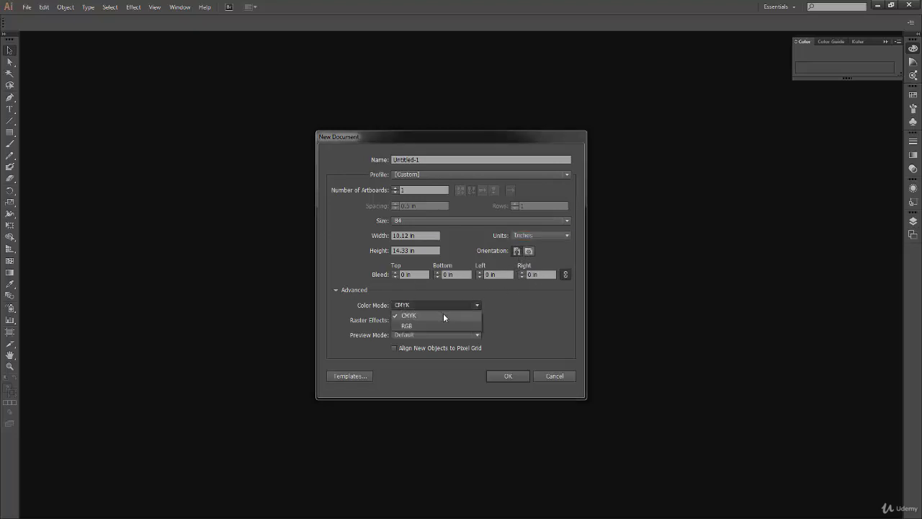
click(422, 325)
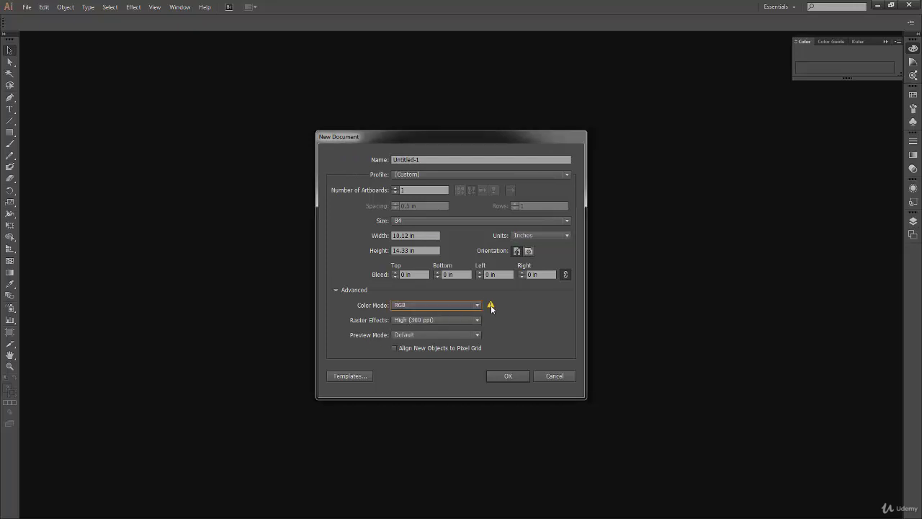
mouse_move(491, 306)
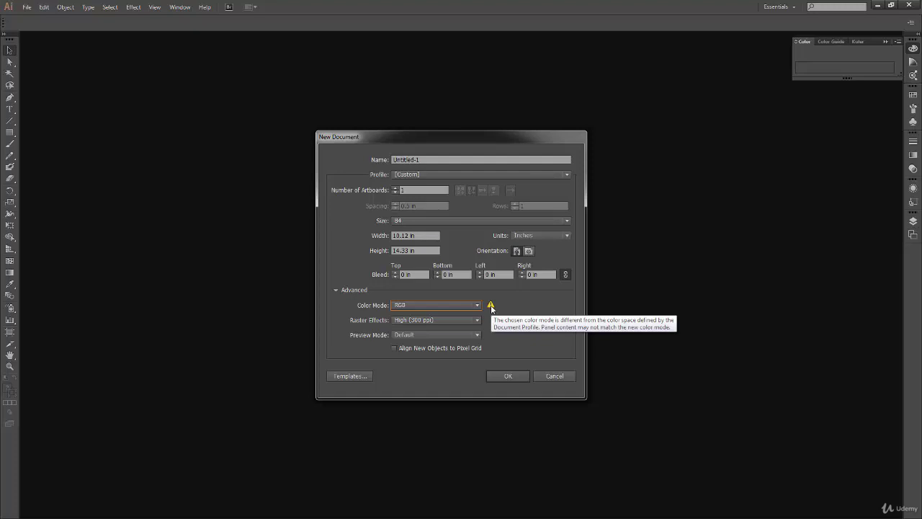
click(506, 376)
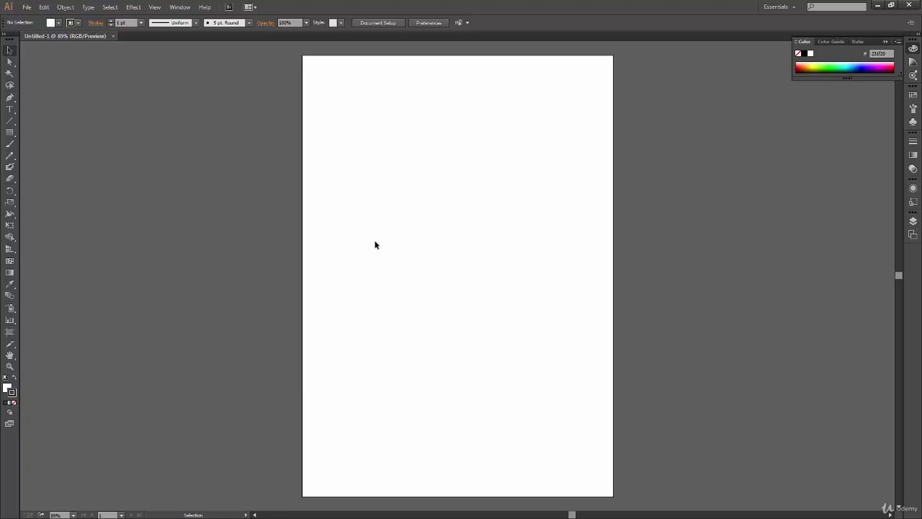
Start and cancel a second new document, then show the Artboards panel listing Artboard 1.
click(27, 7)
click(57, 20)
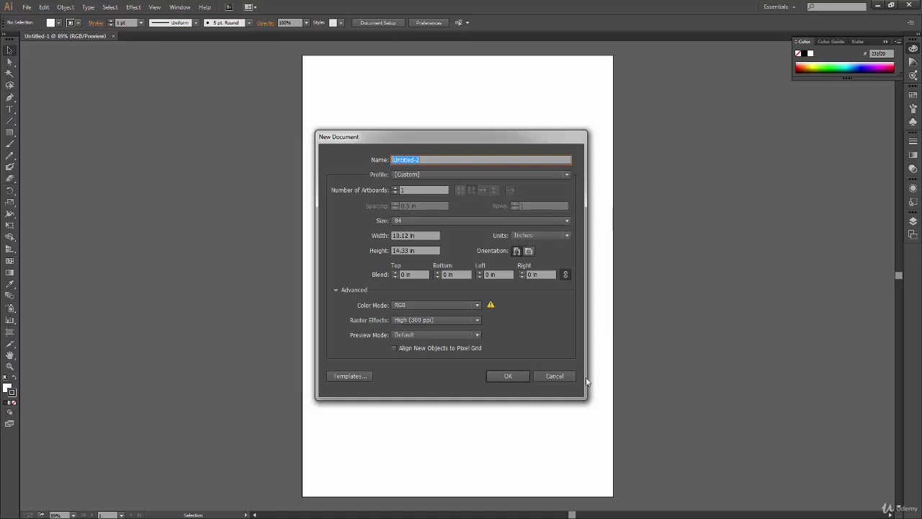
click(541, 375)
click(913, 234)
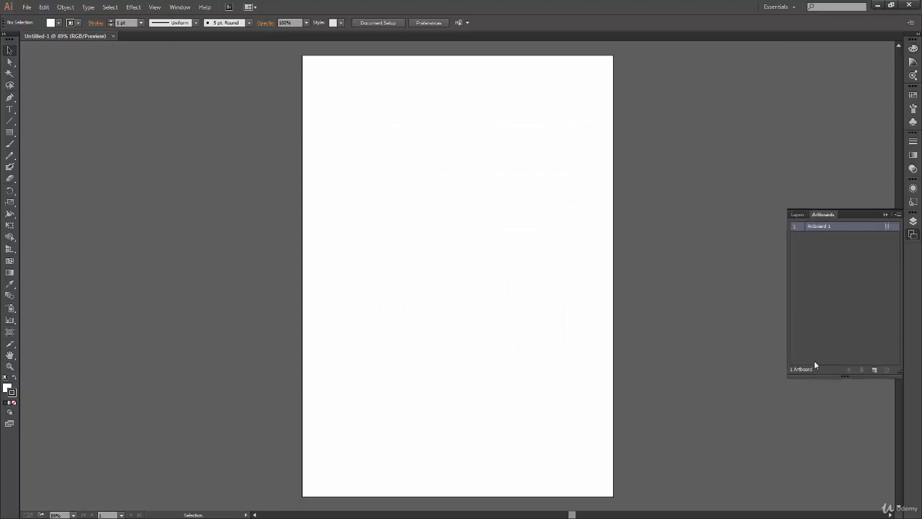
double_click(824, 225)
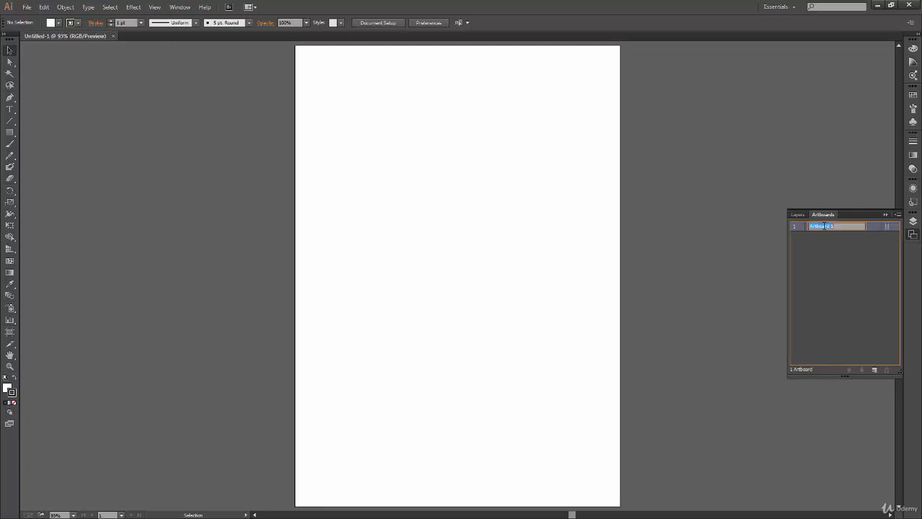
click(869, 239)
click(869, 231)
click(887, 226)
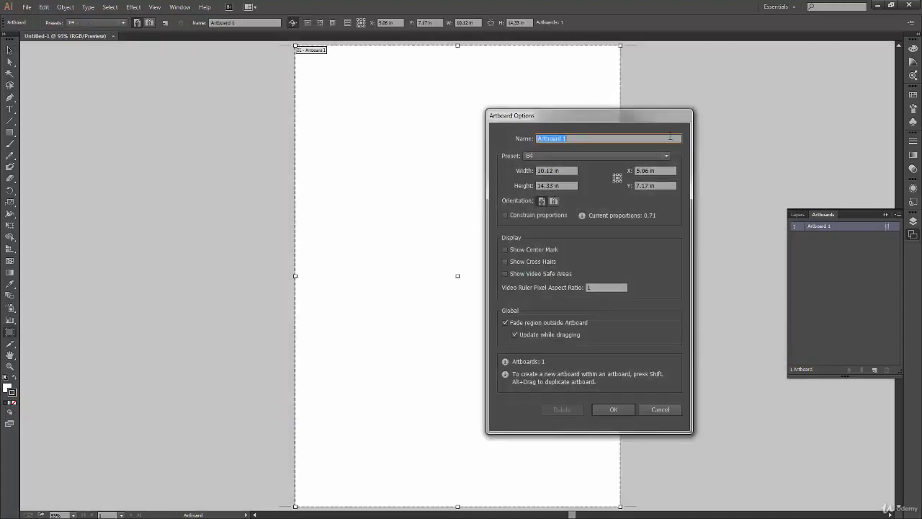
click(667, 409)
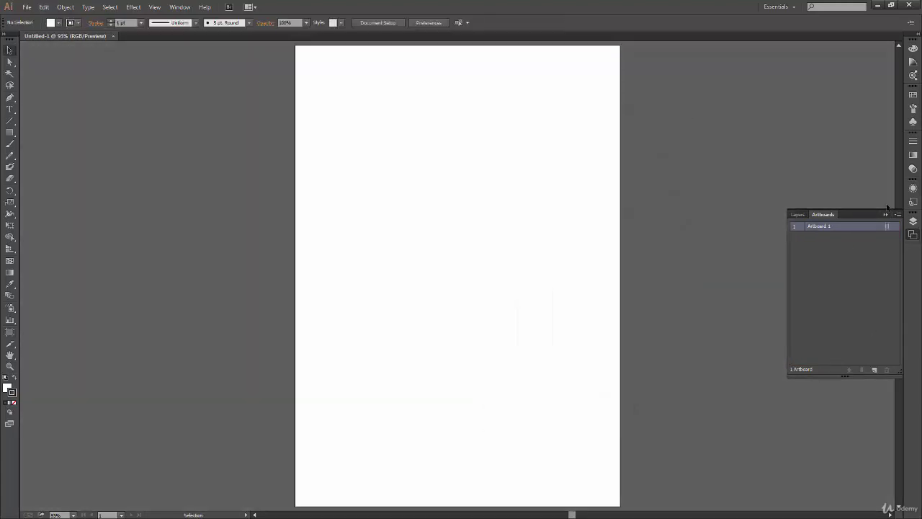
click(896, 214)
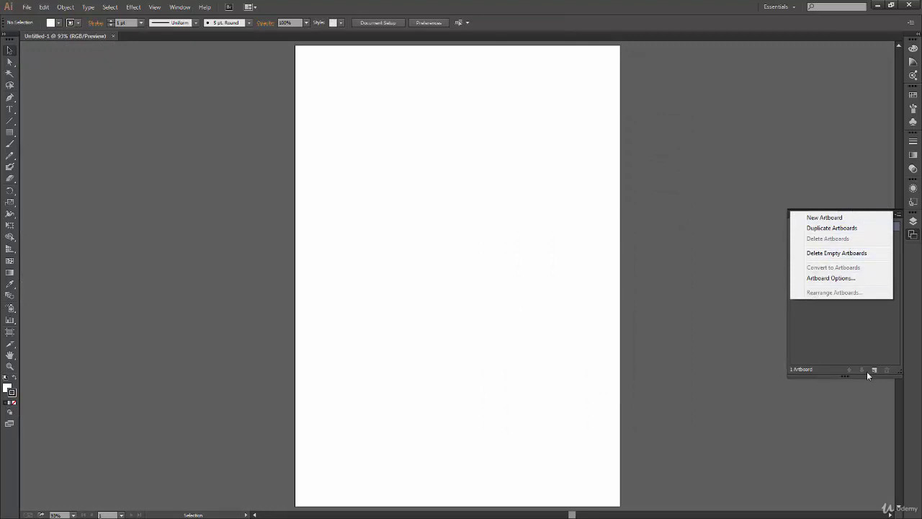
click(847, 336)
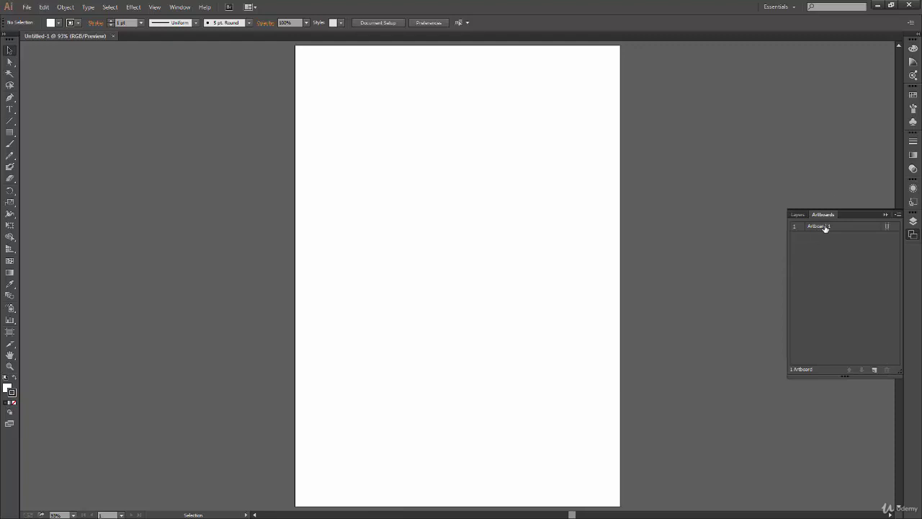
drag(826, 228, 870, 368)
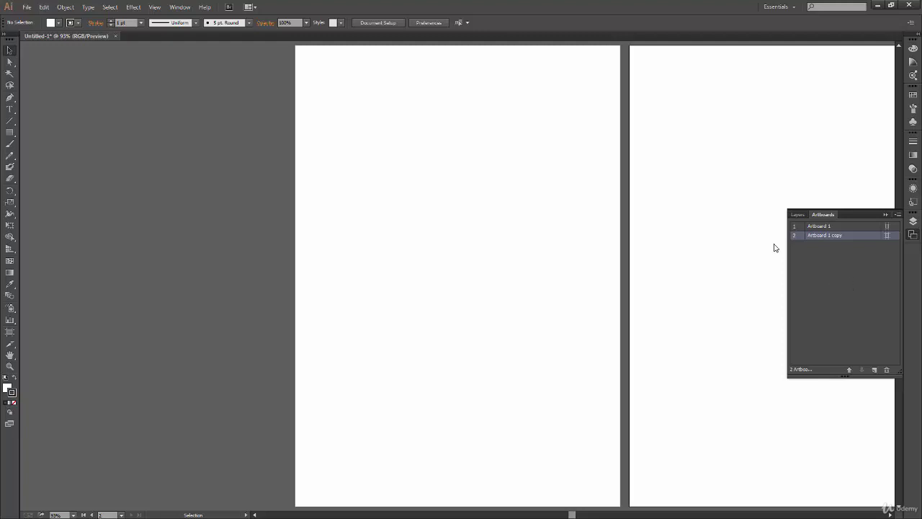
key(ctrl+z)
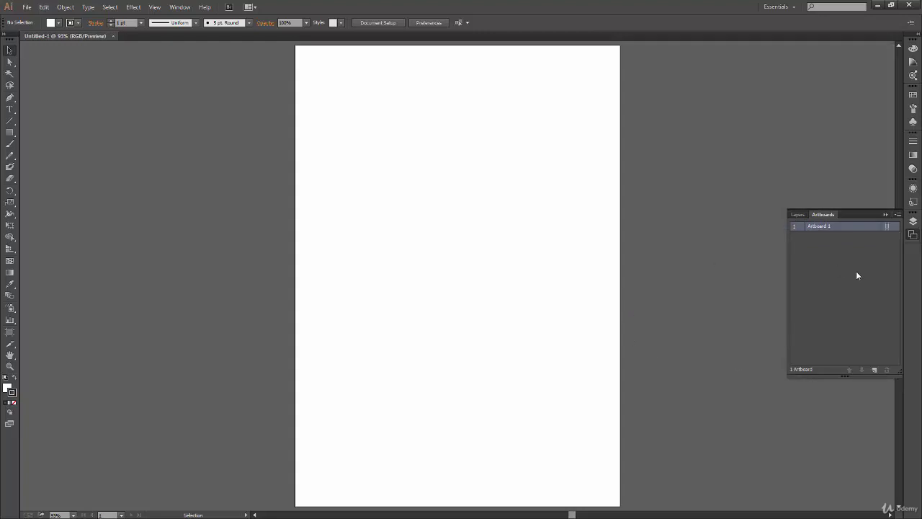
Toggle artboard editing off and back on with Shift+O, zoom out, and close Untitled-1.
click(10, 332)
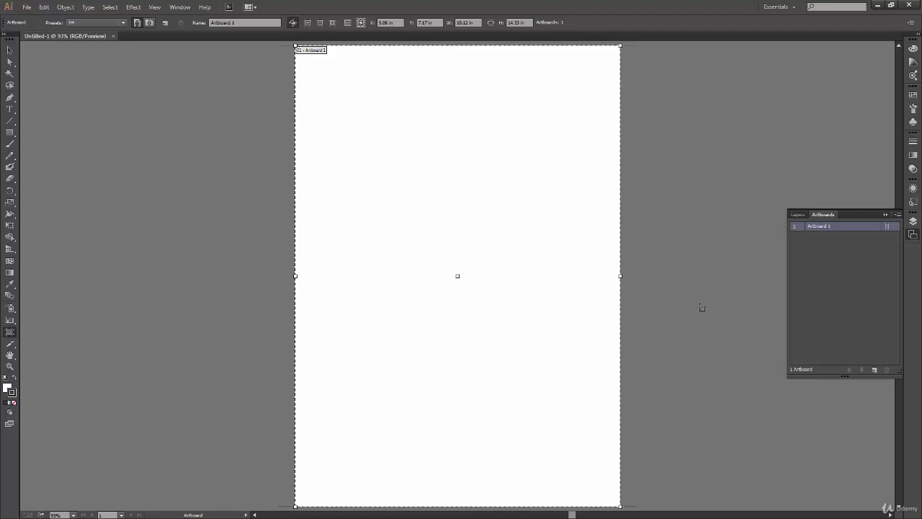
key(Escape)
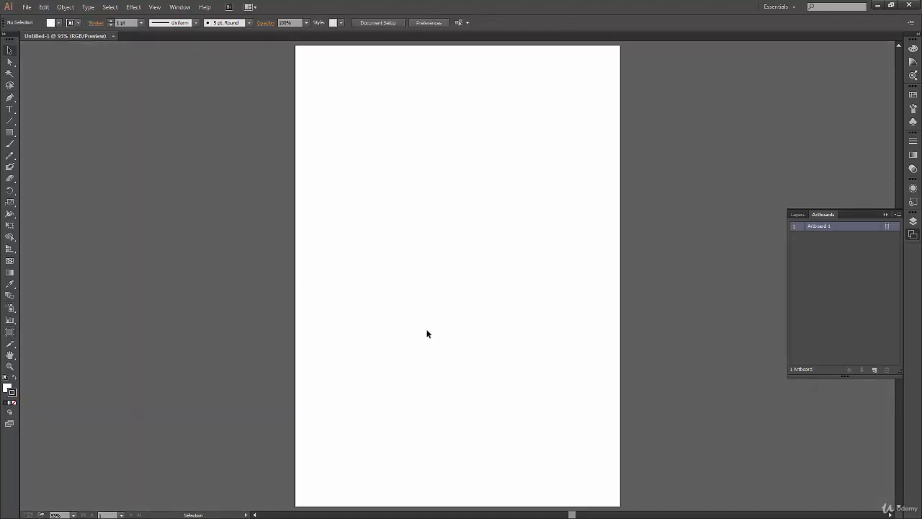
key(shift+o)
key(ctrl+minus)
key(ctrl+minus)
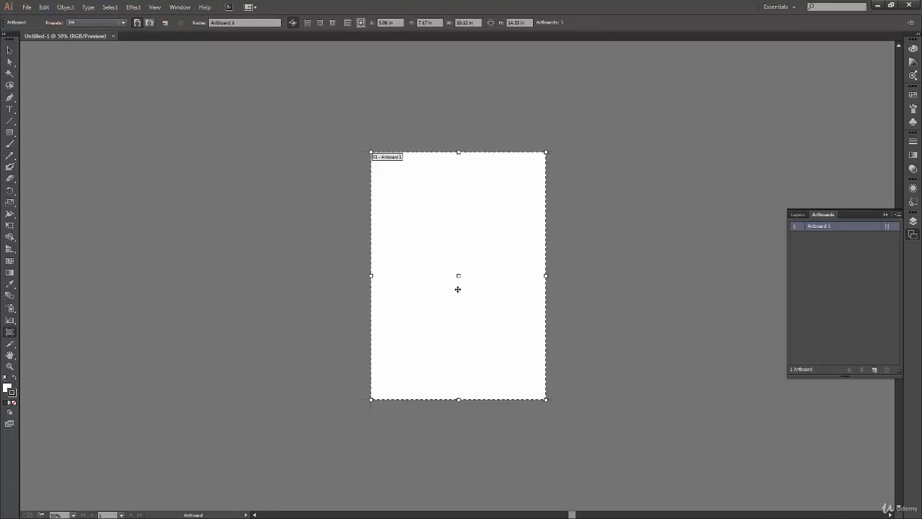
click(113, 35)
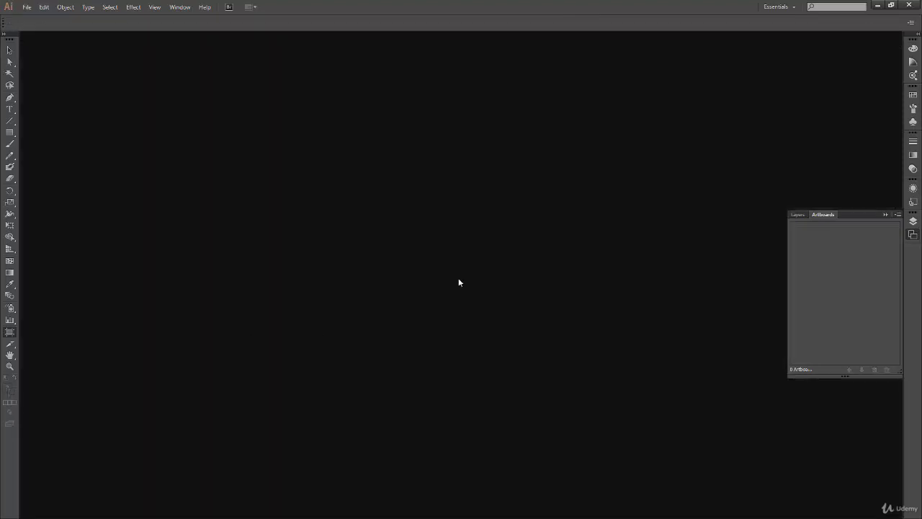
Create a new CMYK document with 3 artboards arranged in a grid by row.
click(27, 7)
click(73, 19)
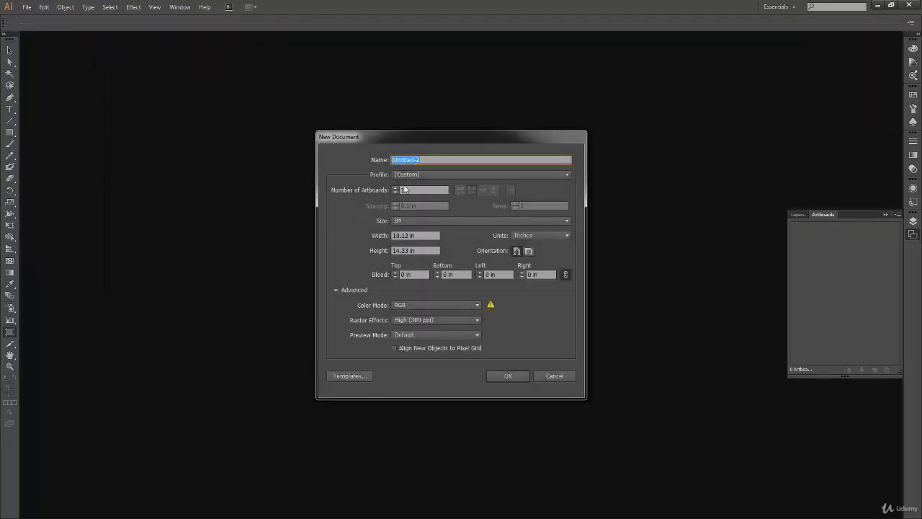
click(395, 188)
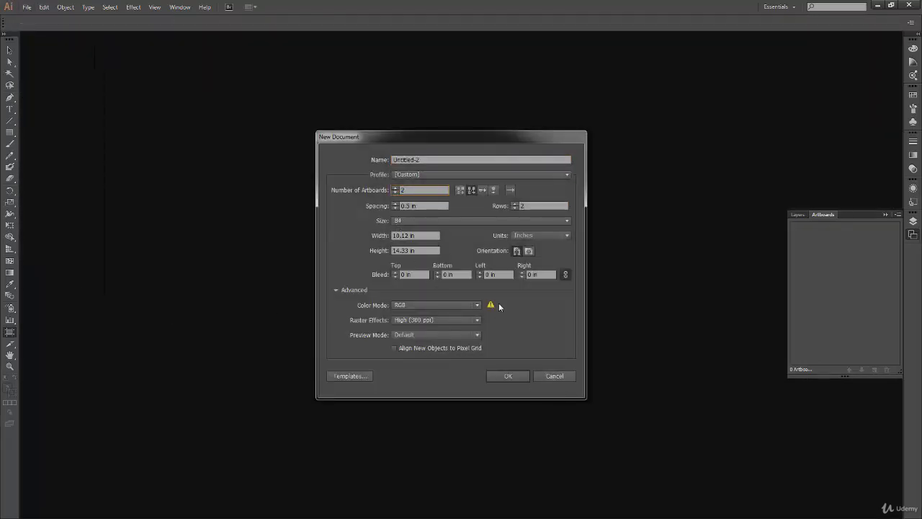
click(395, 188)
click(477, 305)
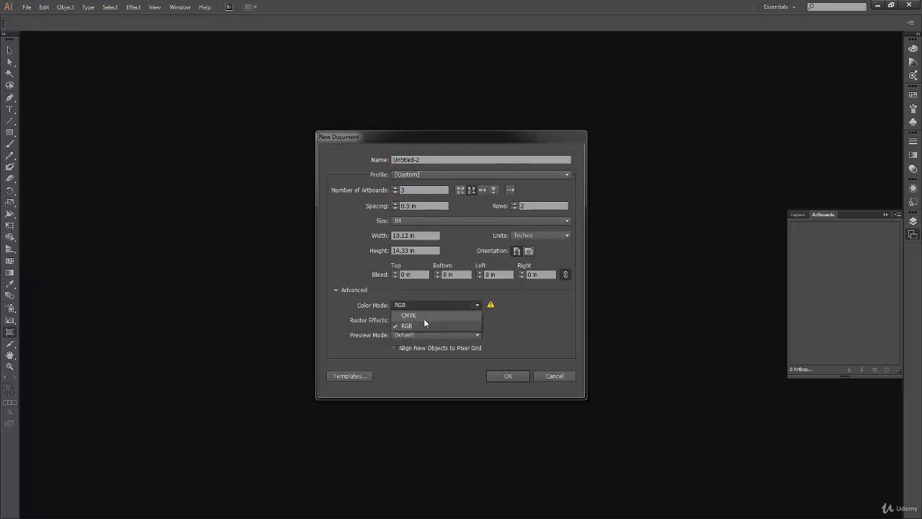
click(425, 315)
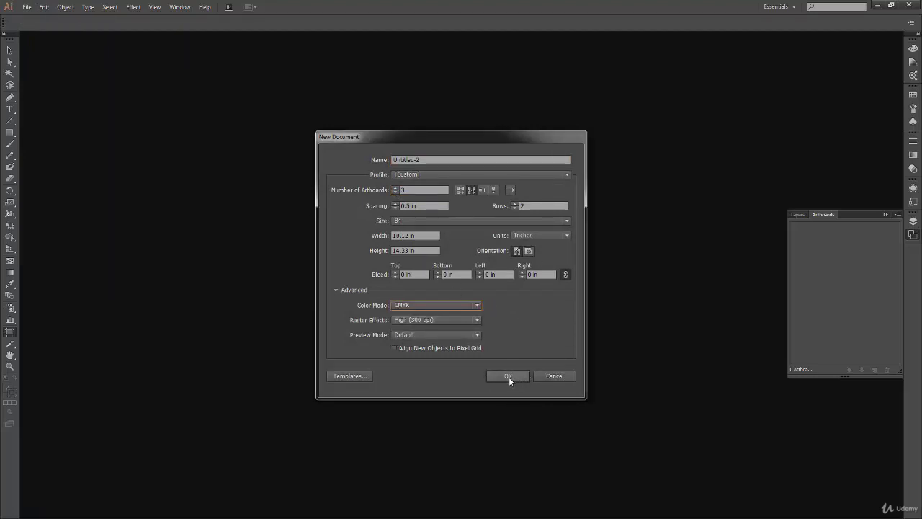
click(460, 190)
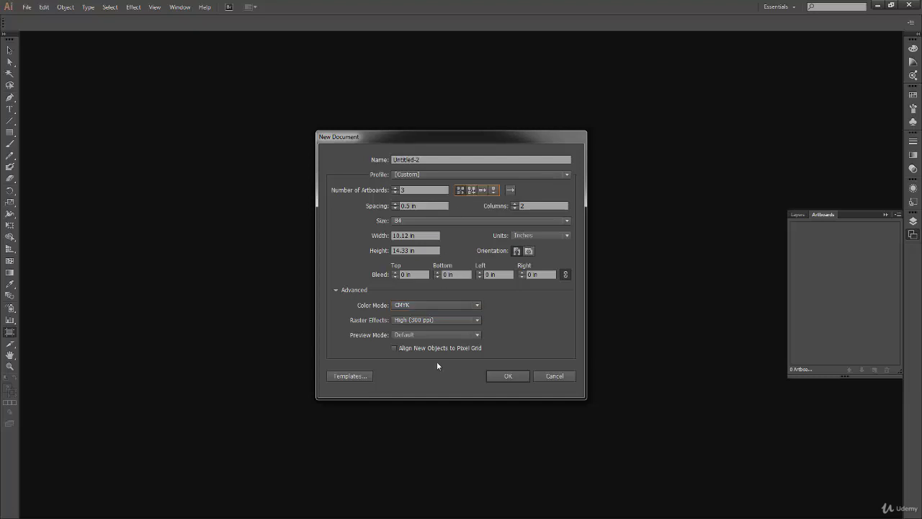
click(519, 376)
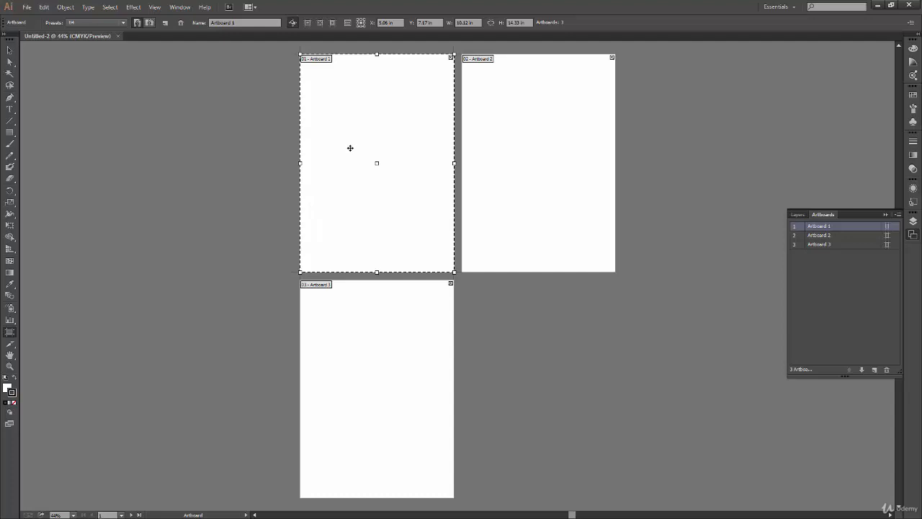
Cycle through Artboards 1–3 in the panel, then drag Artboard 1 far left and slightly lower.
click(850, 236)
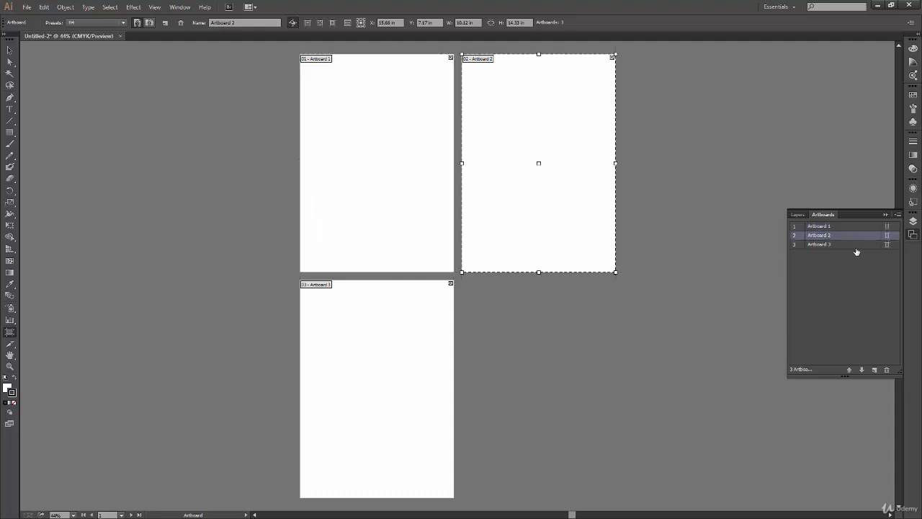
click(851, 244)
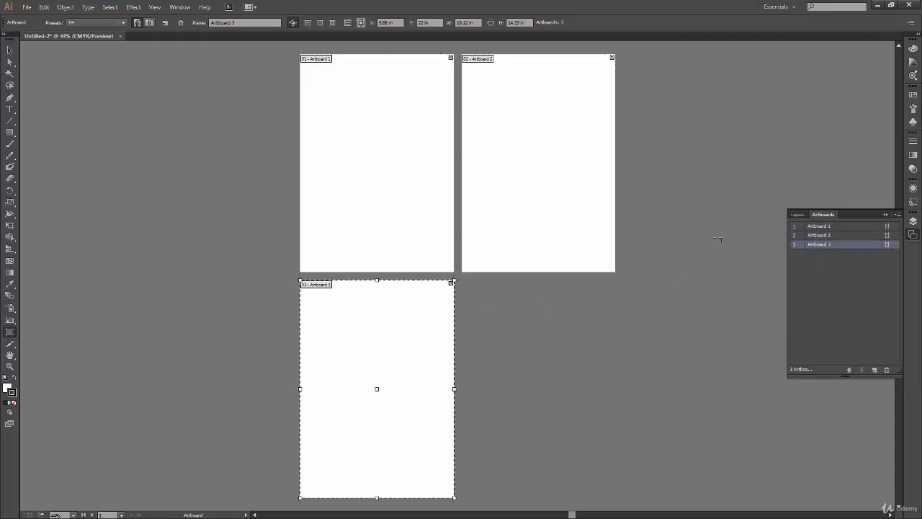
click(853, 236)
click(855, 228)
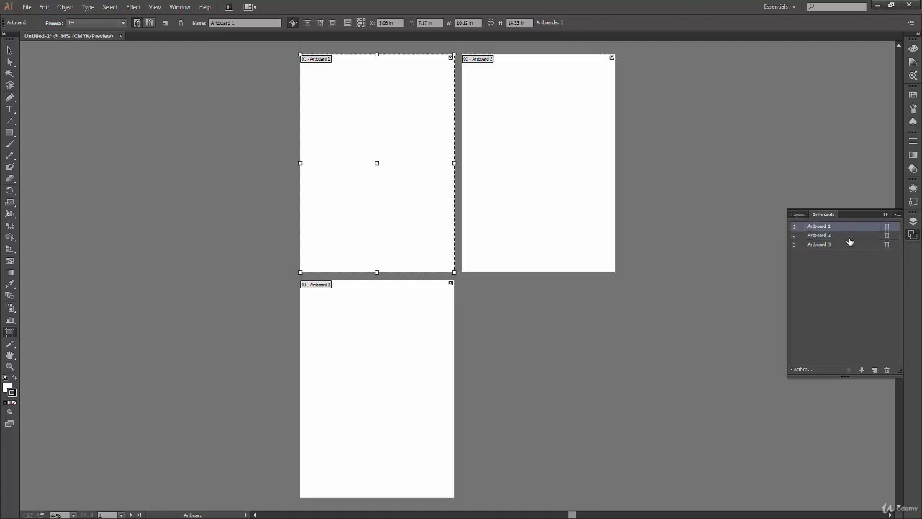
click(849, 238)
click(850, 245)
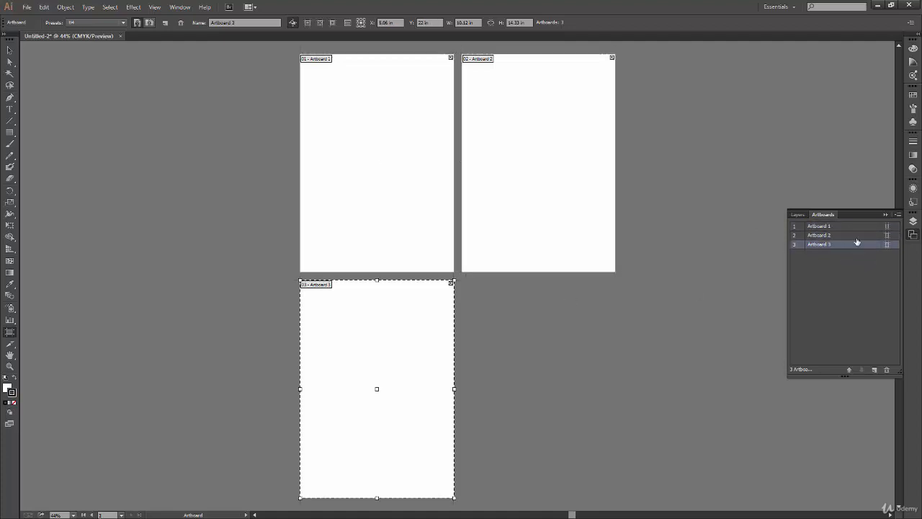
click(845, 230)
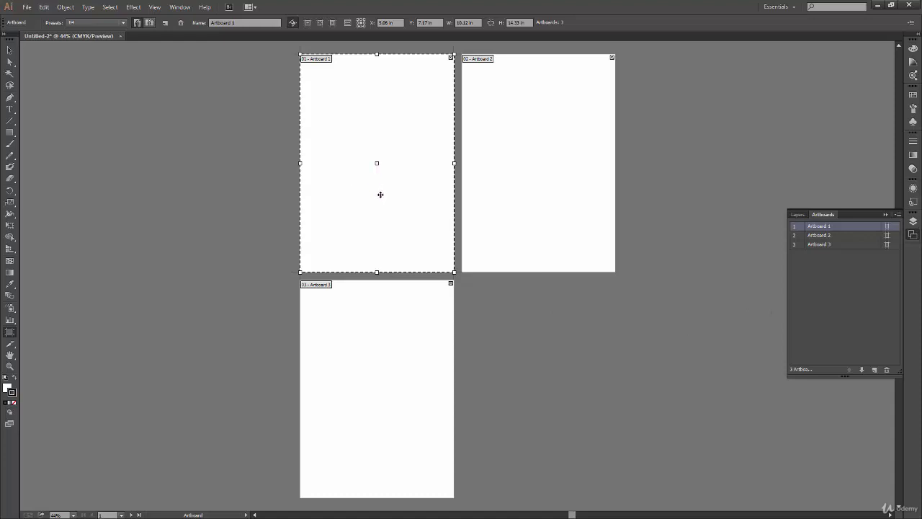
drag(401, 200, 193, 244)
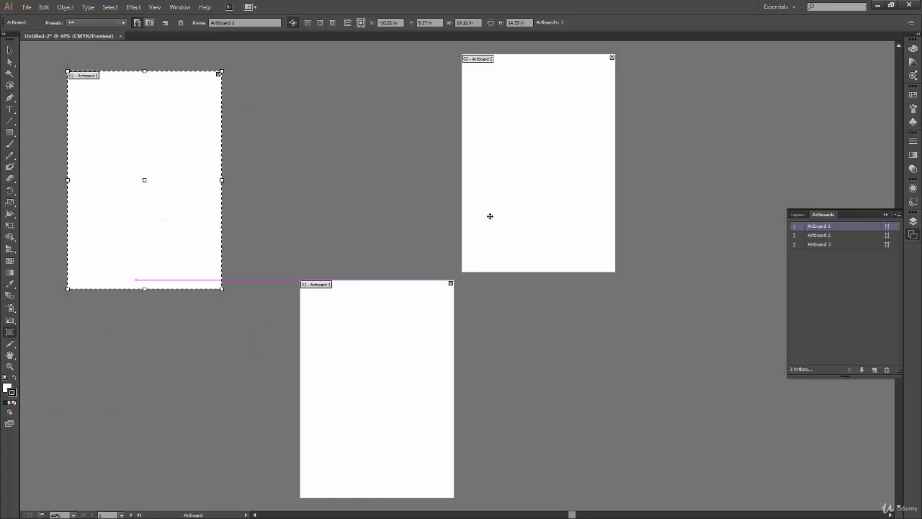
Set Artboard 1's X position to 10 in via Artboard Options.
click(888, 227)
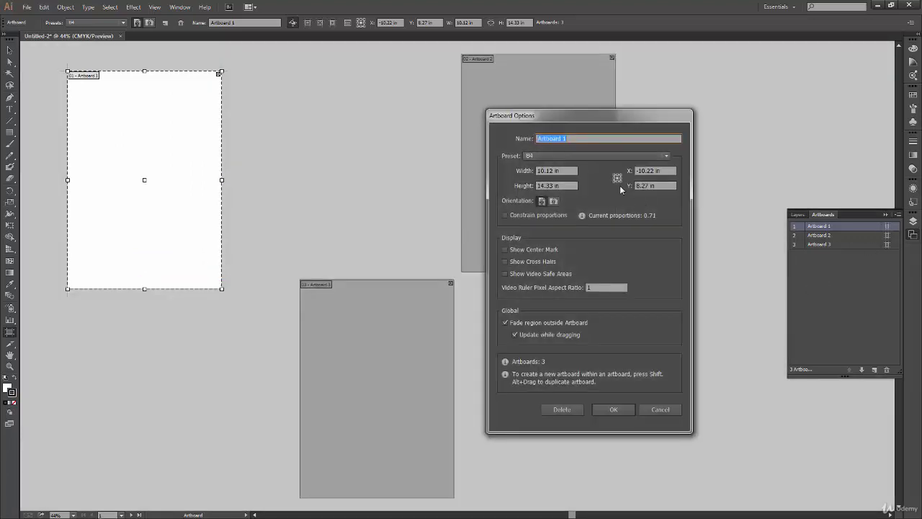
click(662, 171)
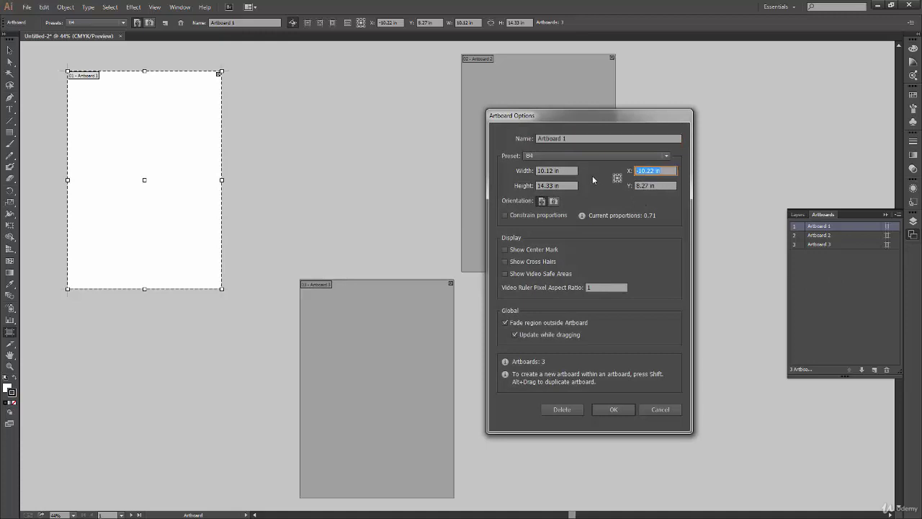
text(10)
key(Return)
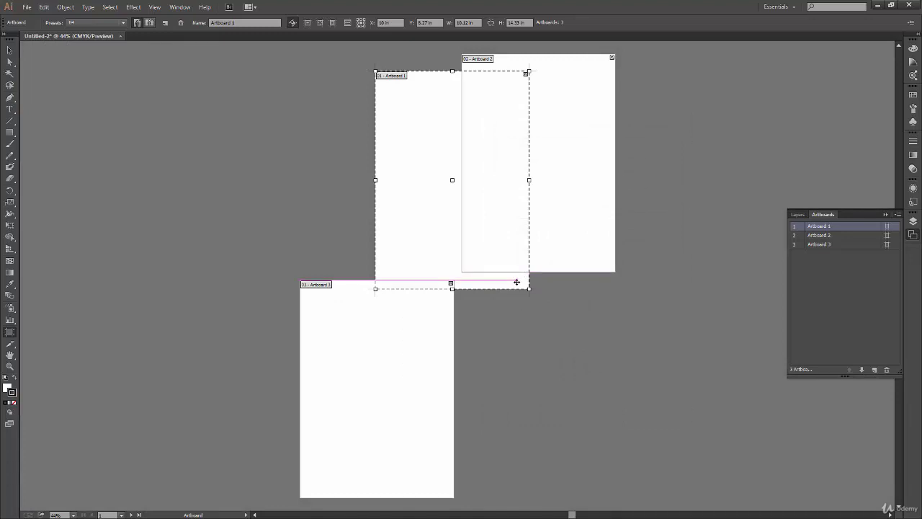
Try X values of 12 in and 11.5 in for Artboard 1, then cancel.
click(886, 226)
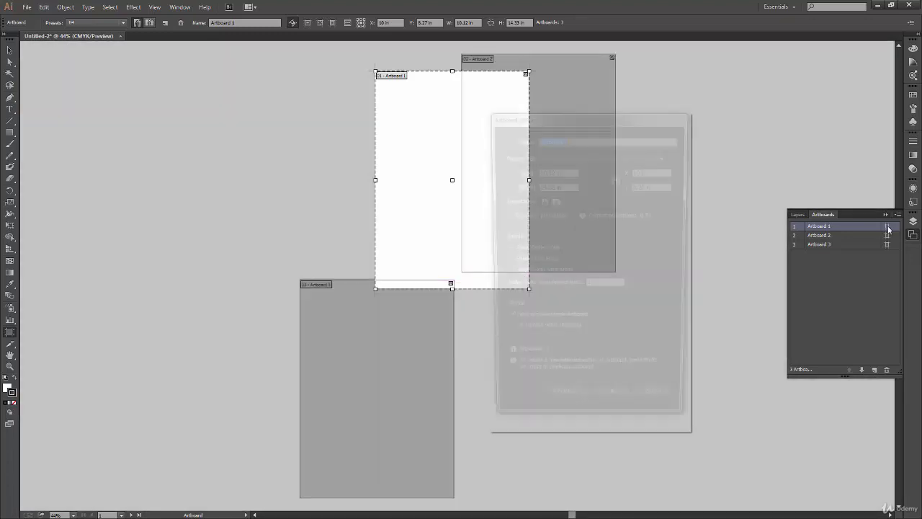
click(652, 170)
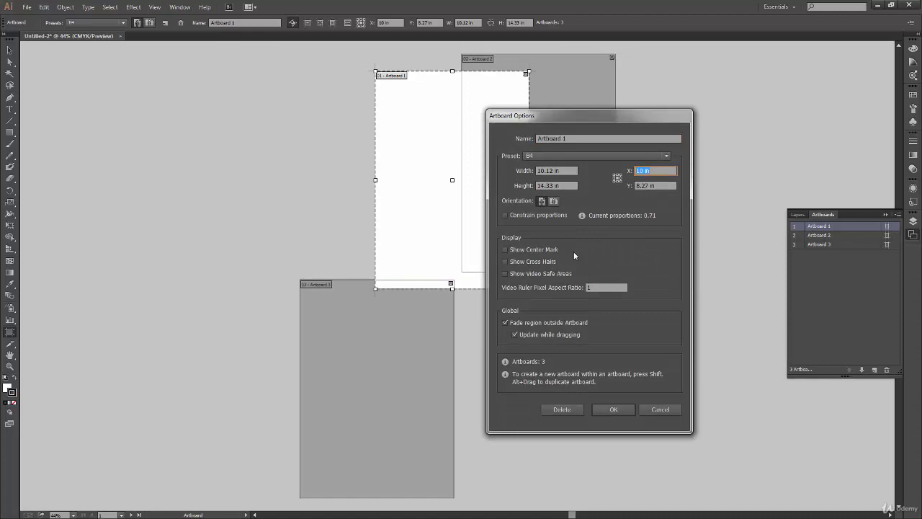
text(12)
key(Tab)
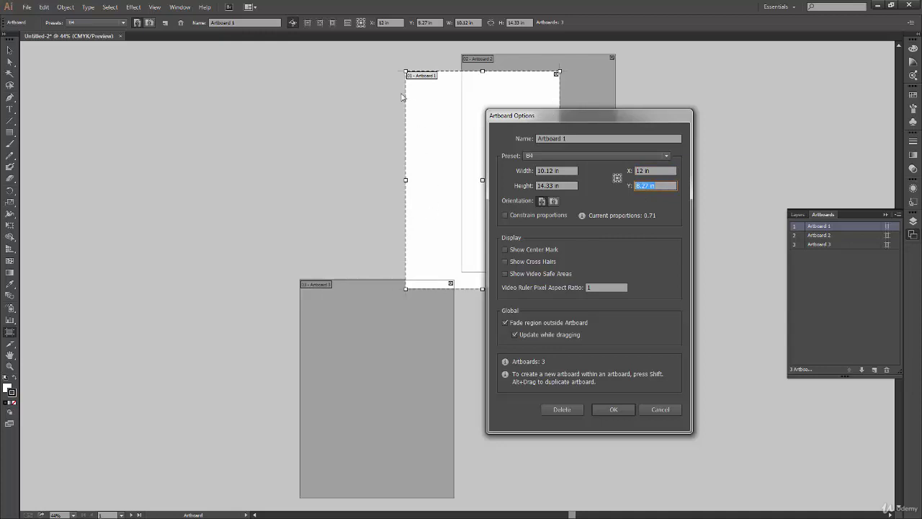
key(shift+Tab)
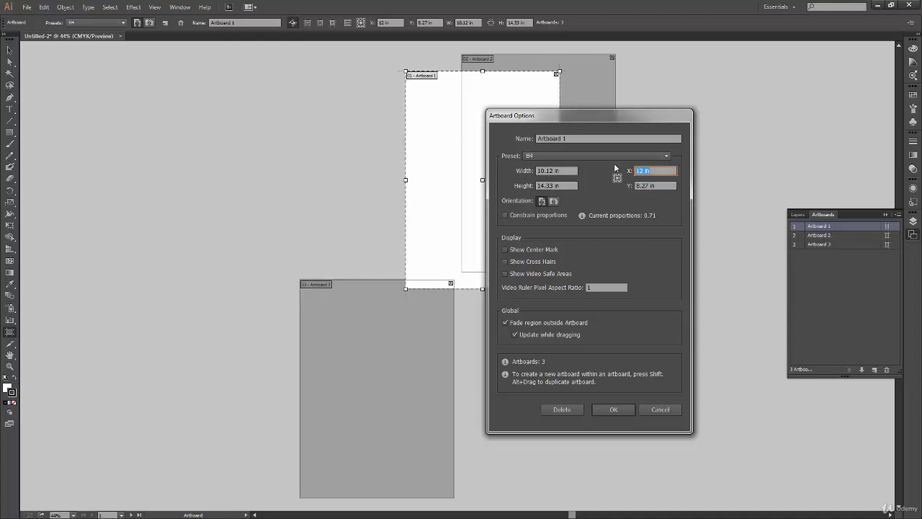
text(11.5)
key(Tab)
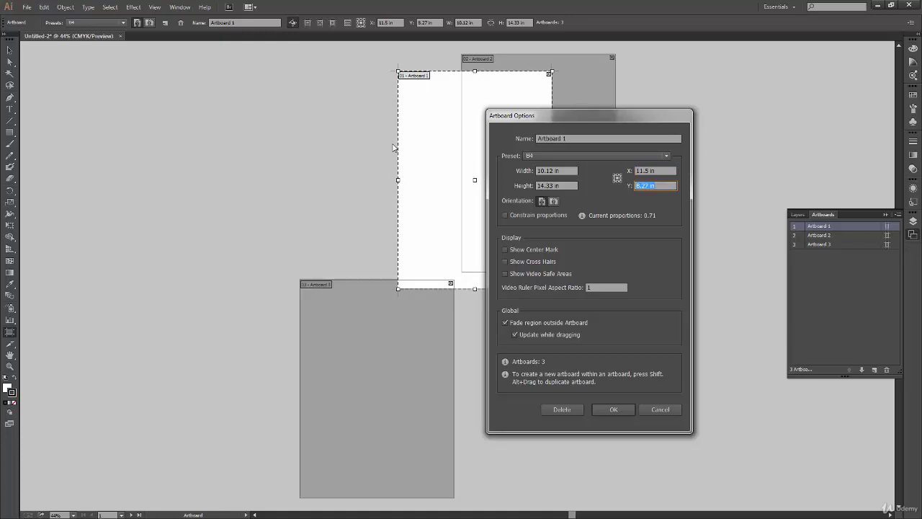
click(661, 409)
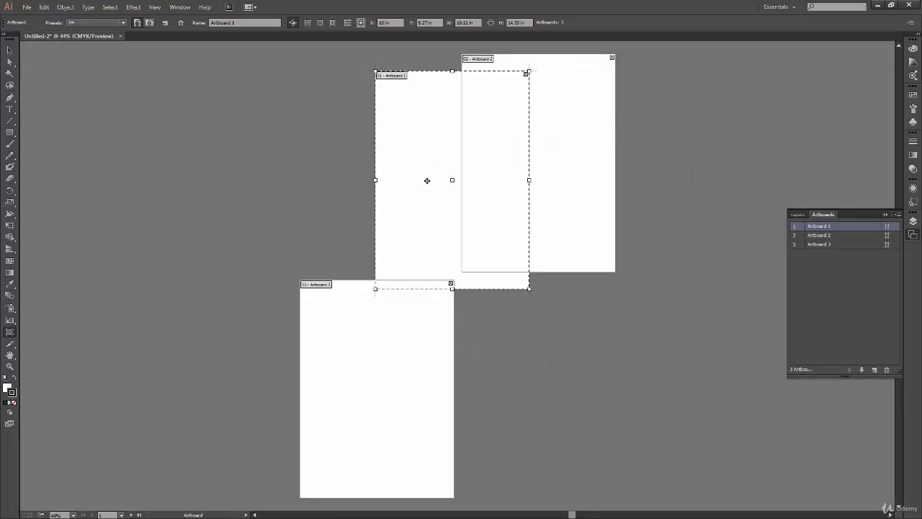
Drag Artboard 1 until it sits left of Artboard 2 and directly above Artboard 3.
drag(425, 185, 160, 269)
drag(188, 301, 412, 189)
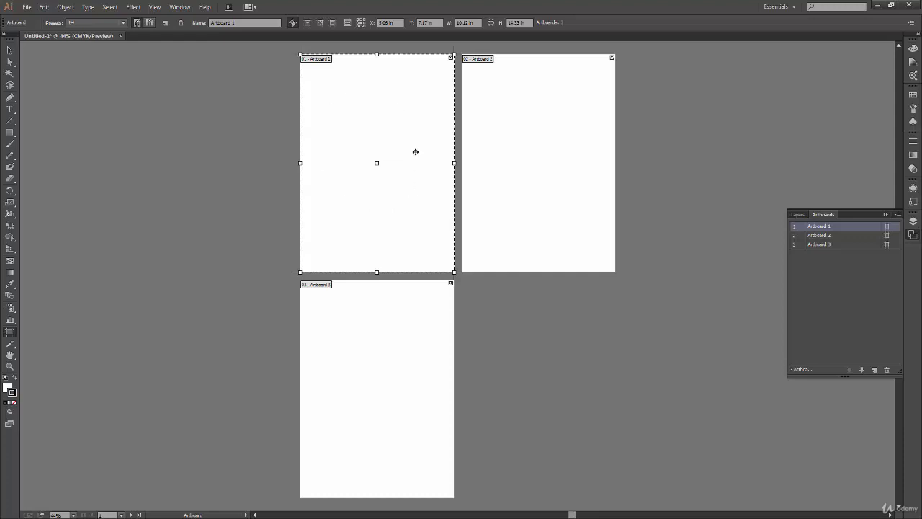
drag(415, 151, 226, 148)
drag(149, 110, 85, 188)
drag(147, 241, 234, 120)
drag(226, 197, 426, 225)
Alt-drag copies of Artboard 1 to its left and into the bottom-left slot.
drag(422, 235, 364, 235)
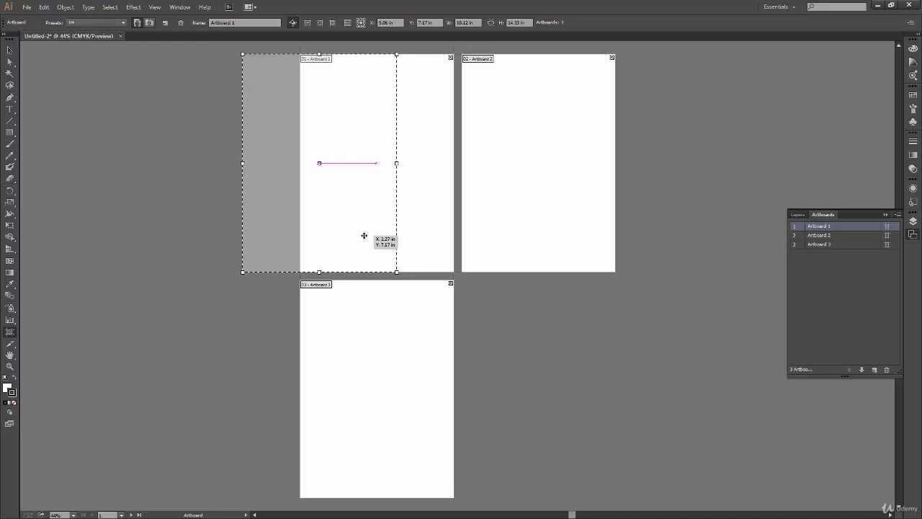
drag(364, 235, 261, 241)
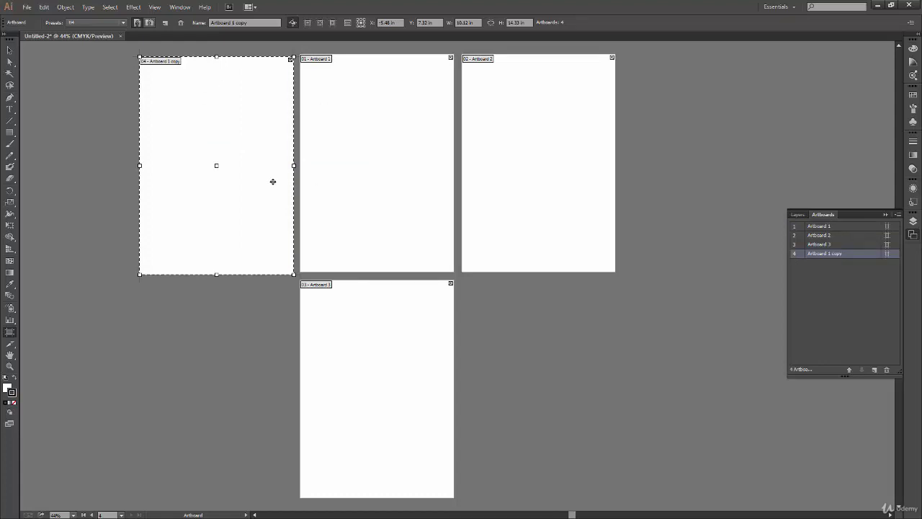
drag(257, 211, 255, 208)
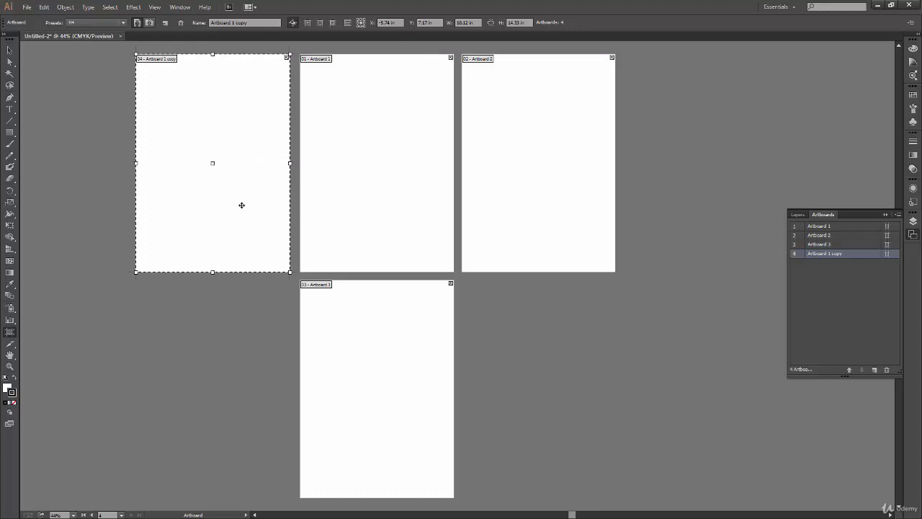
drag(234, 200, 236, 426)
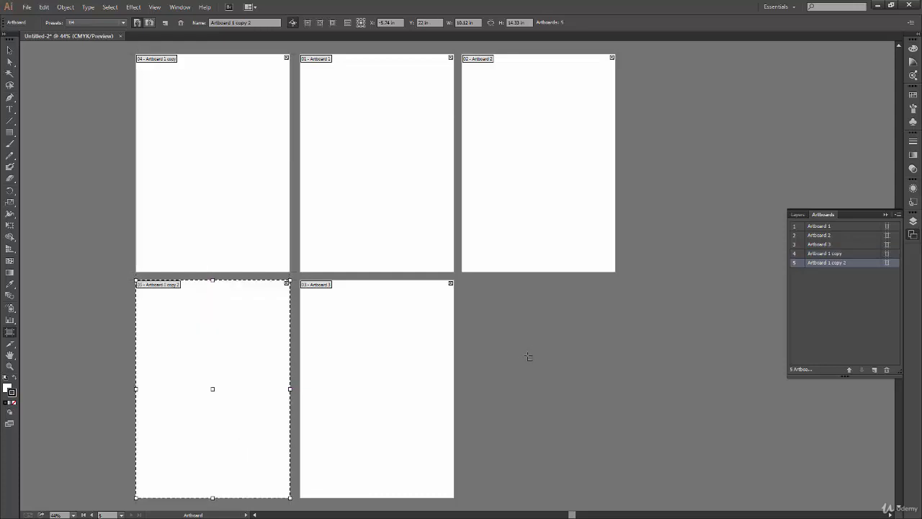
Duplicate Artboard 3 into the bottom-right slot, undoing an accidental move first.
click(399, 398)
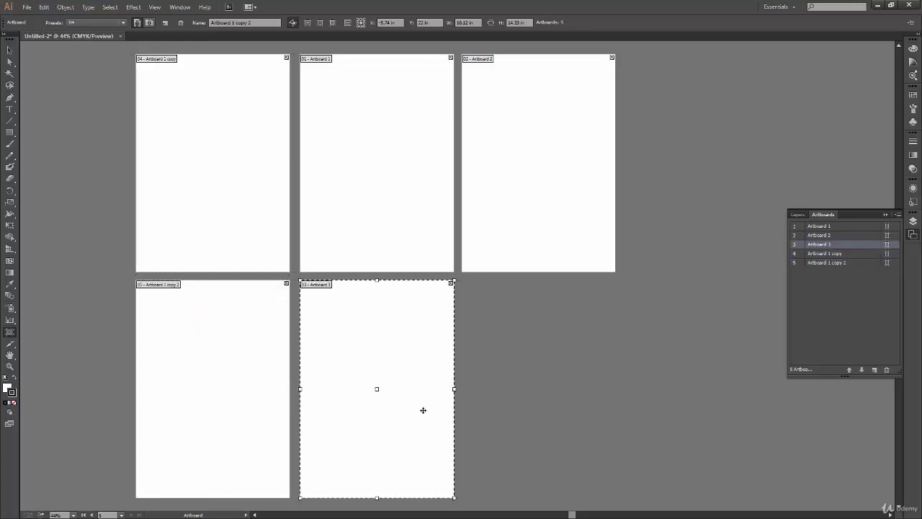
drag(422, 410, 577, 403)
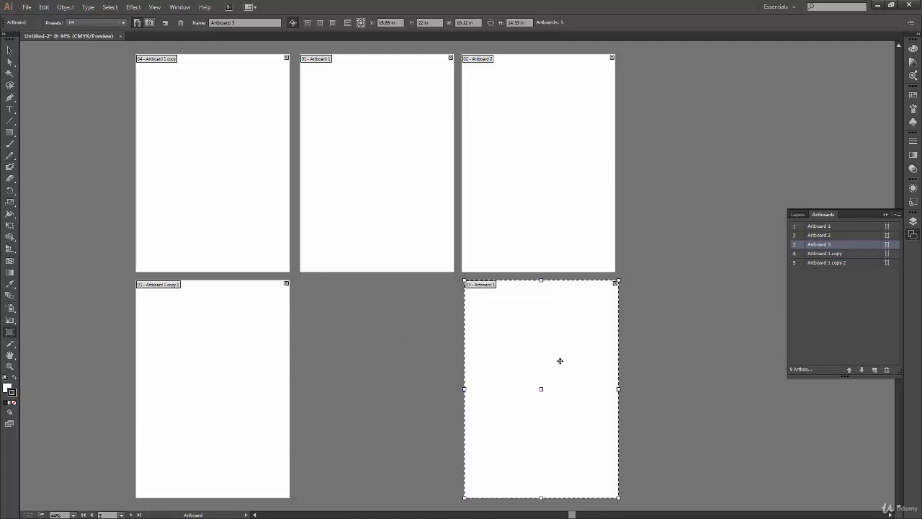
key(ctrl+z)
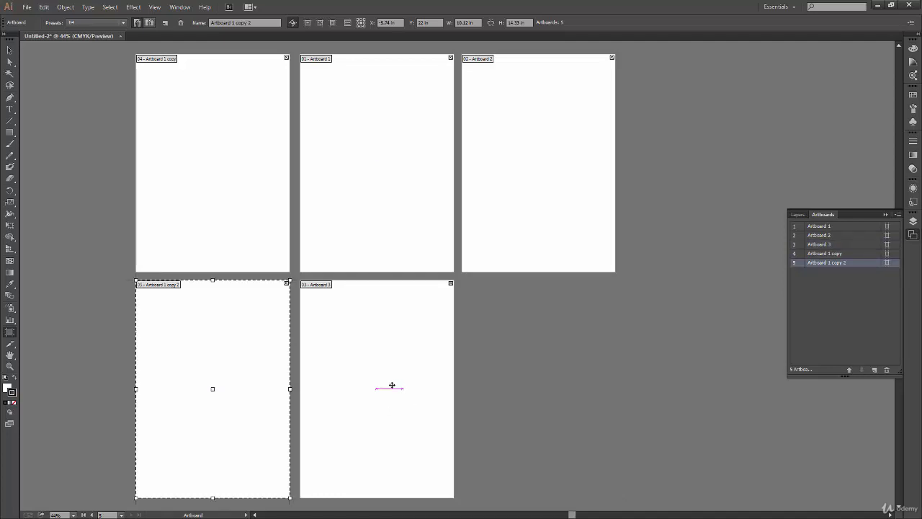
drag(393, 363, 555, 368)
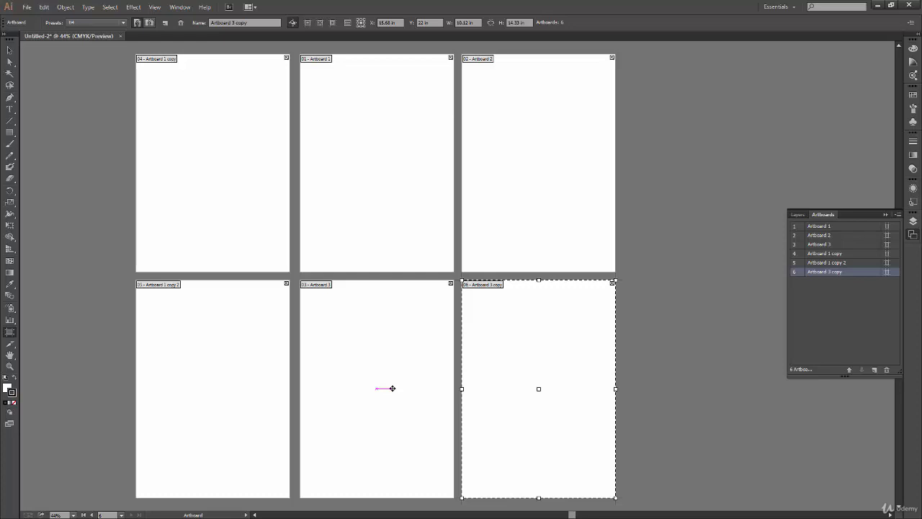
click(370, 103)
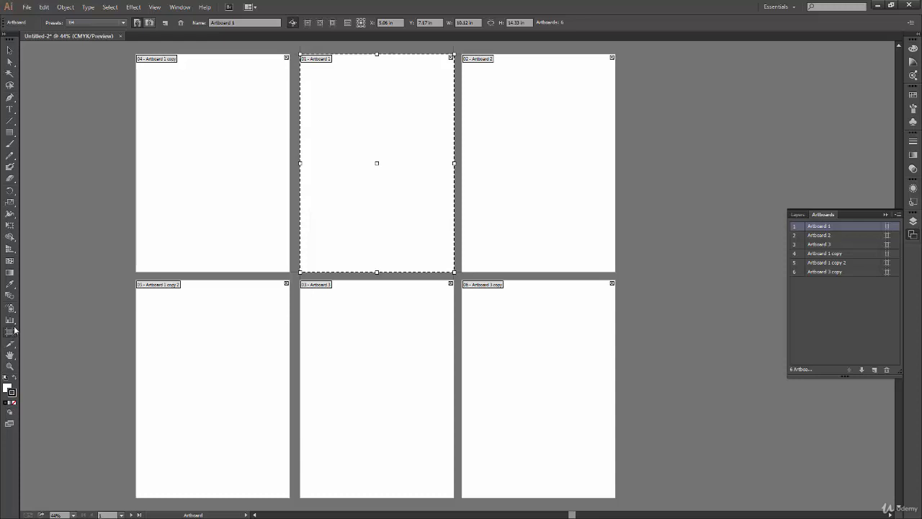
click(523, 146)
click(517, 331)
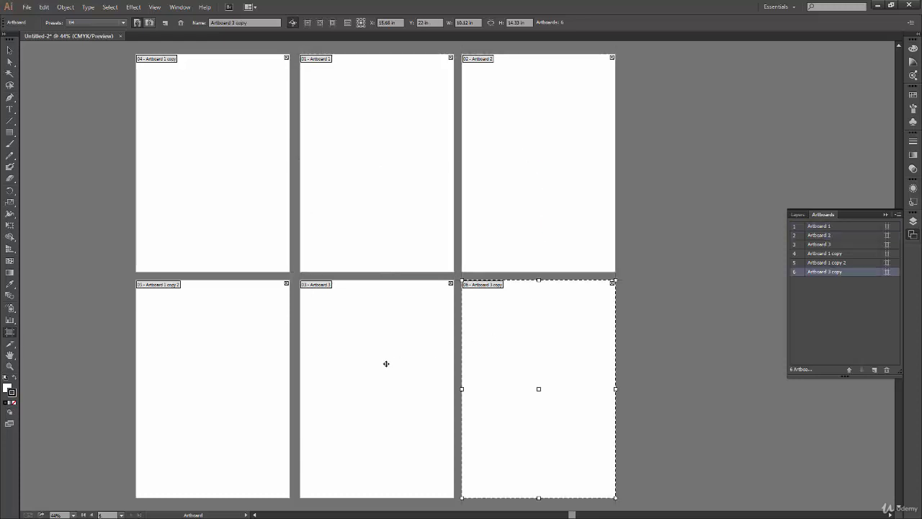
click(386, 364)
click(840, 253)
click(840, 262)
click(845, 272)
click(839, 226)
click(842, 237)
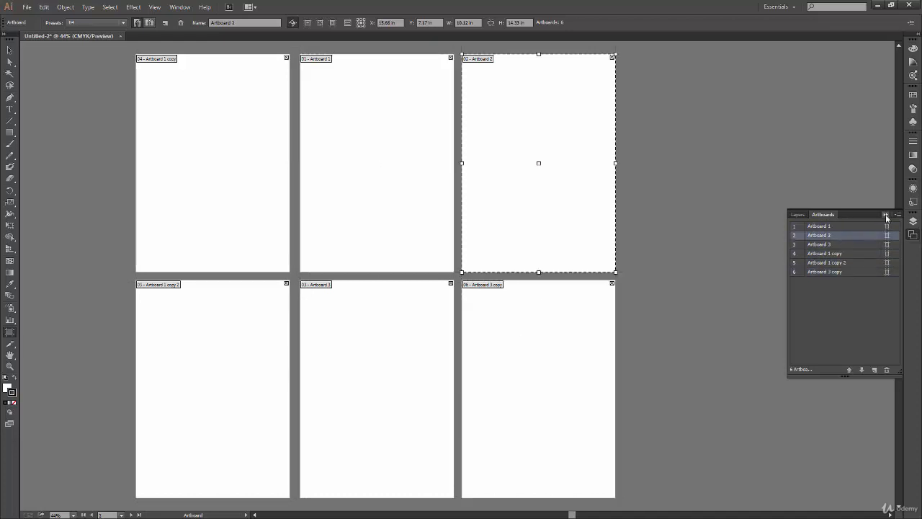
click(885, 214)
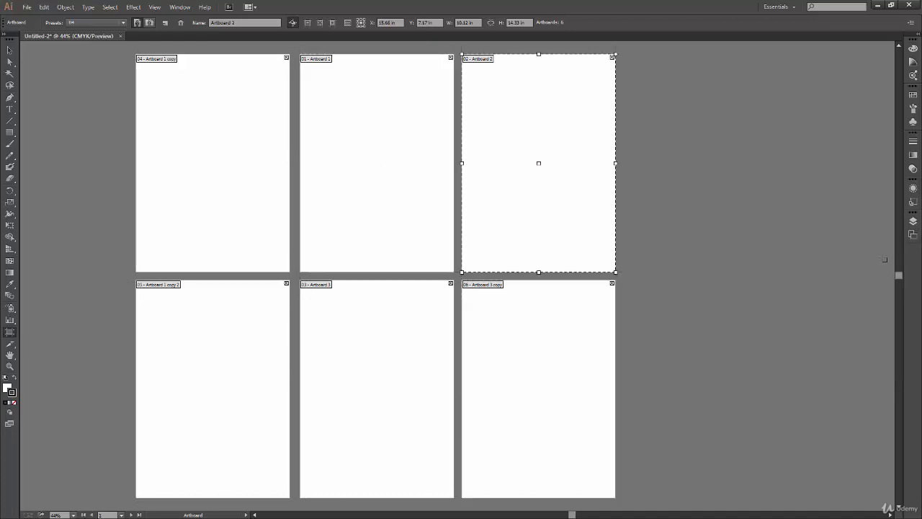
click(912, 234)
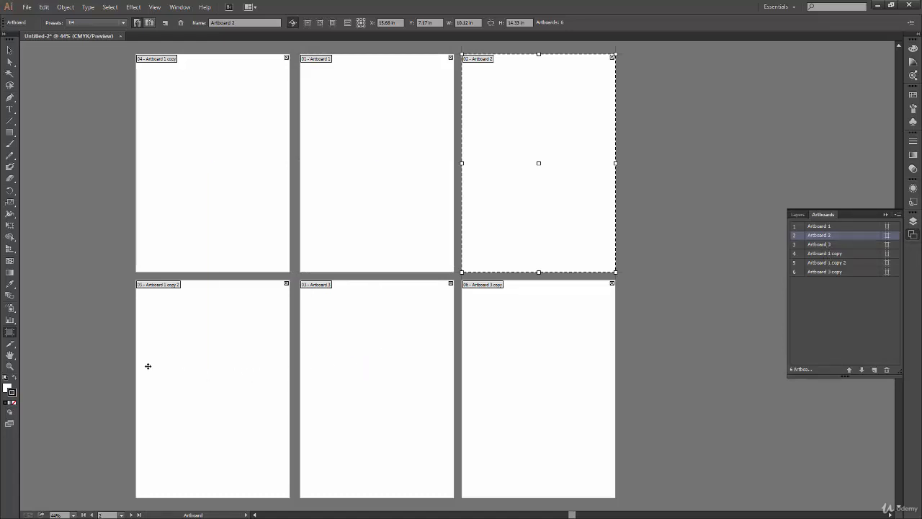
click(219, 190)
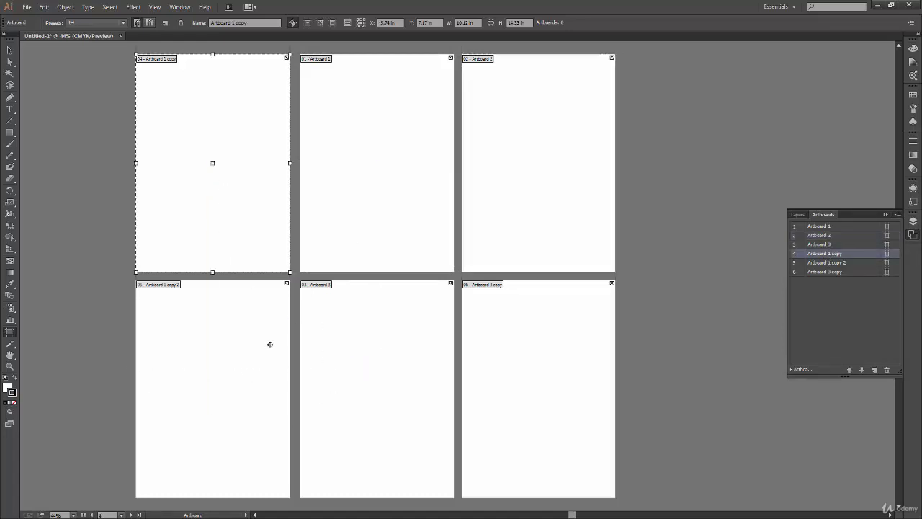
click(224, 352)
click(352, 363)
click(389, 165)
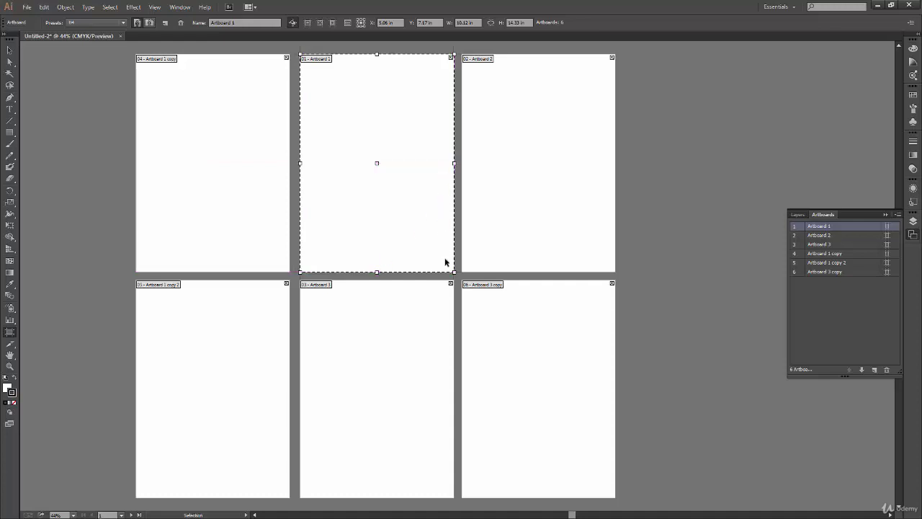
Resize Artboard 1 by dragging its right edge, bottom edge and bottom-right corner.
scroll(445, 262, up, 2)
drag(442, 188, 503, 292)
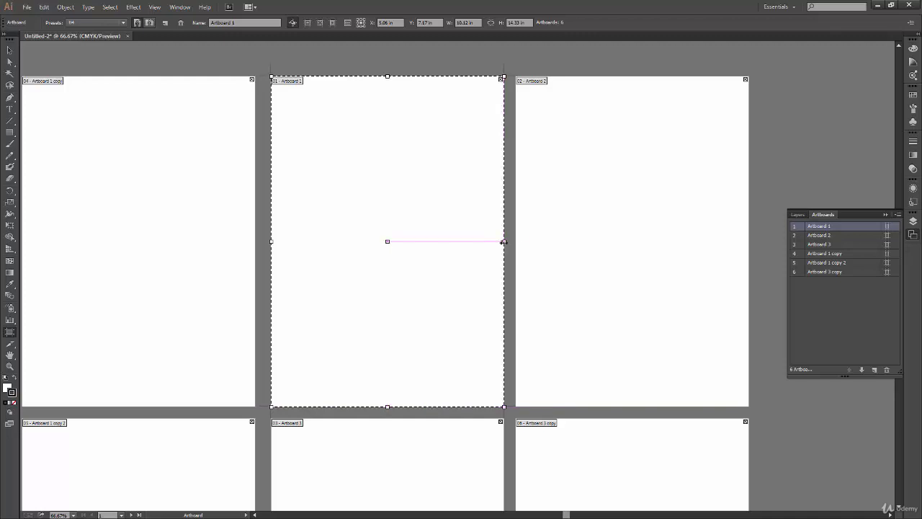
drag(504, 241, 387, 276)
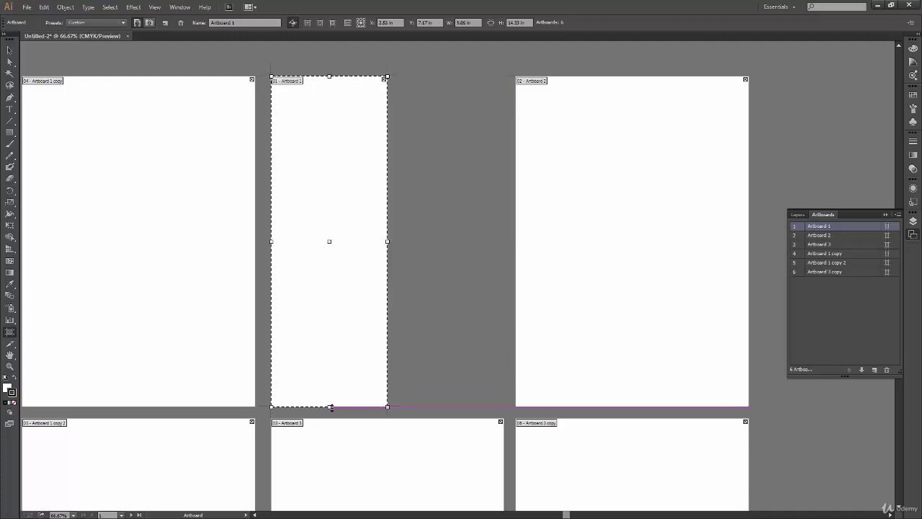
drag(329, 406, 323, 231)
drag(389, 222, 502, 409)
Draw a square rectangle in the middle of Artboard 1 and deselect it.
key(m)
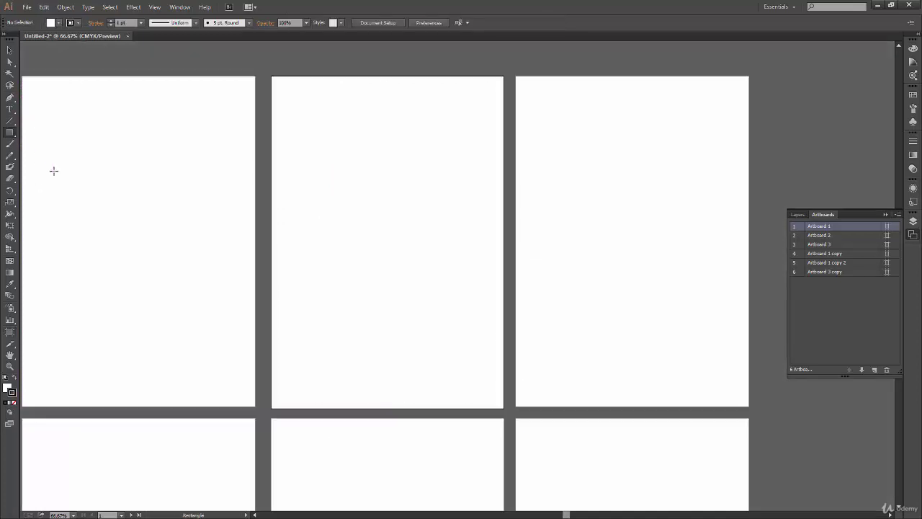
drag(314, 175, 447, 305)
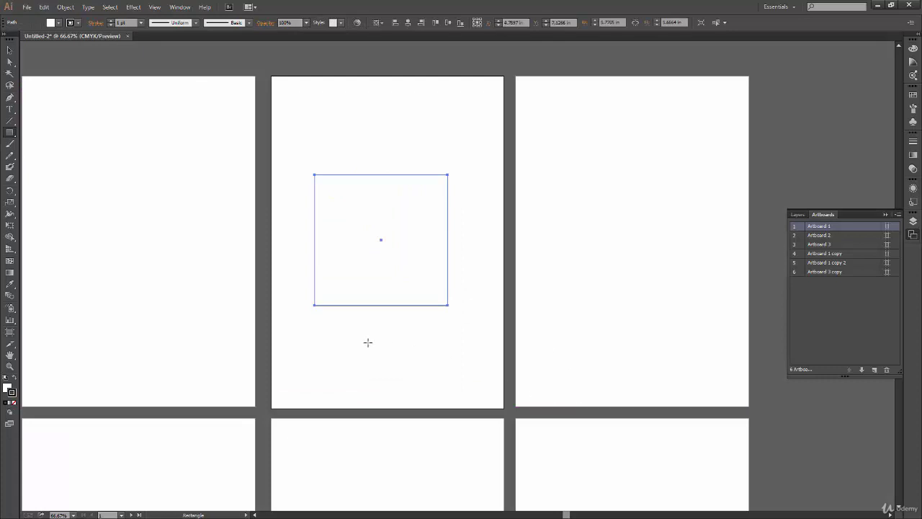
key(v)
click(399, 348)
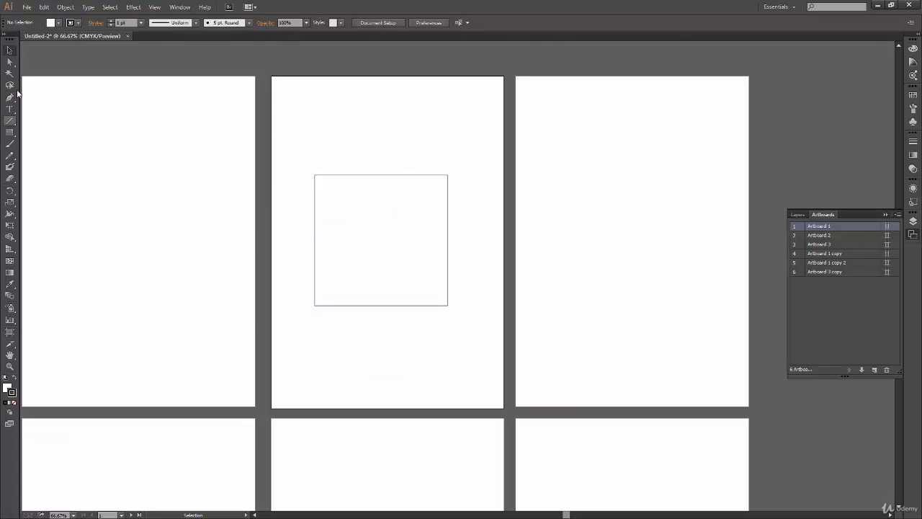
Keep Artboard 1 at 10.12 × 14.33 in via its corner handle, then re-enter artboard editing.
click(9, 333)
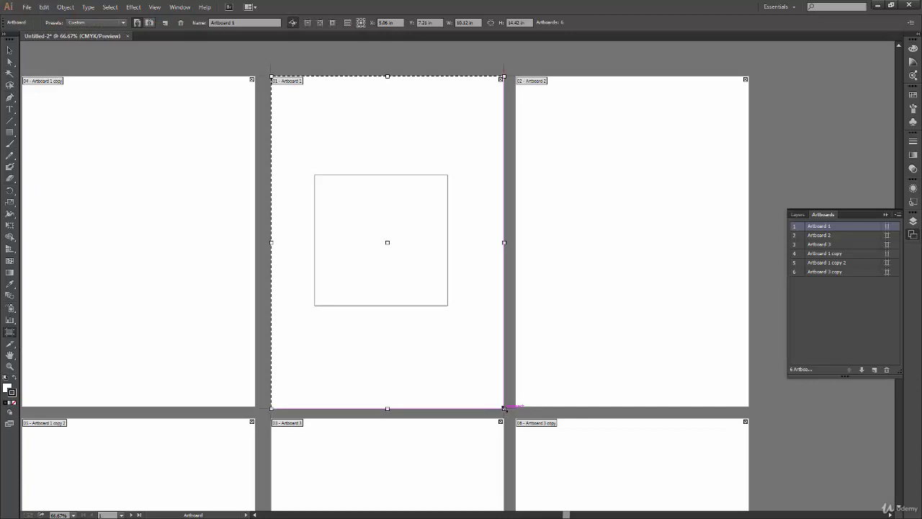
mouse_move(504, 408)
mouse_down()
mouse_move(459, 310)
mouse_move(504, 387)
mouse_move(504, 407)
mouse_up()
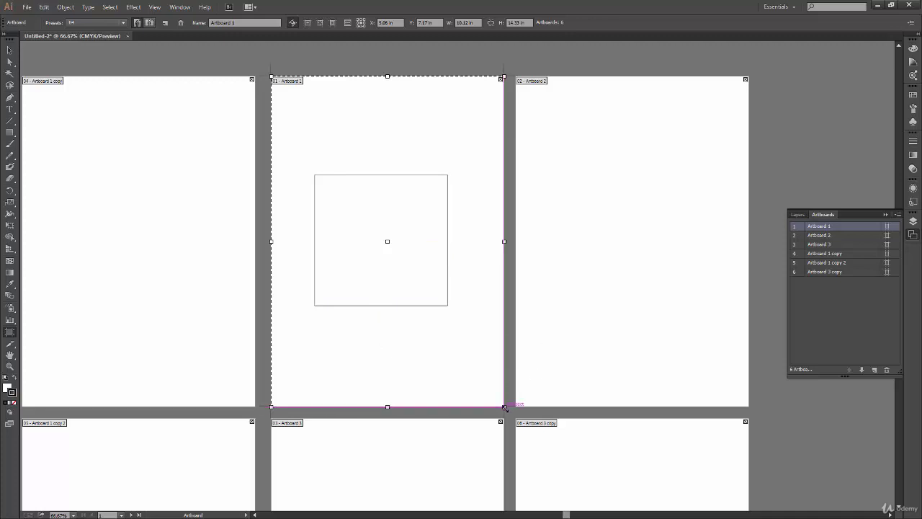
mouse_move(503, 406)
mouse_down()
mouse_move(453, 354)
mouse_move(442, 293)
mouse_move(422, 261)
mouse_move(455, 350)
mouse_move(503, 407)
mouse_up()
key(v)
click(442, 288)
click(375, 381)
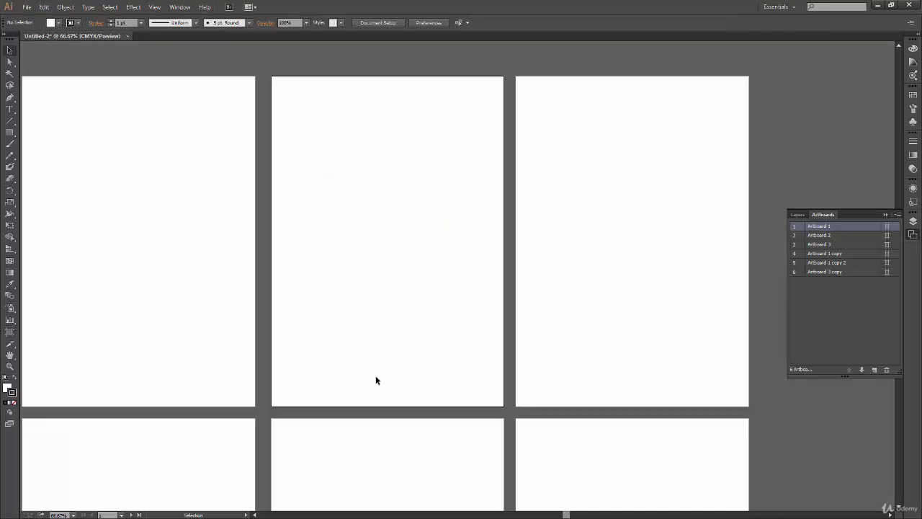
click(9, 331)
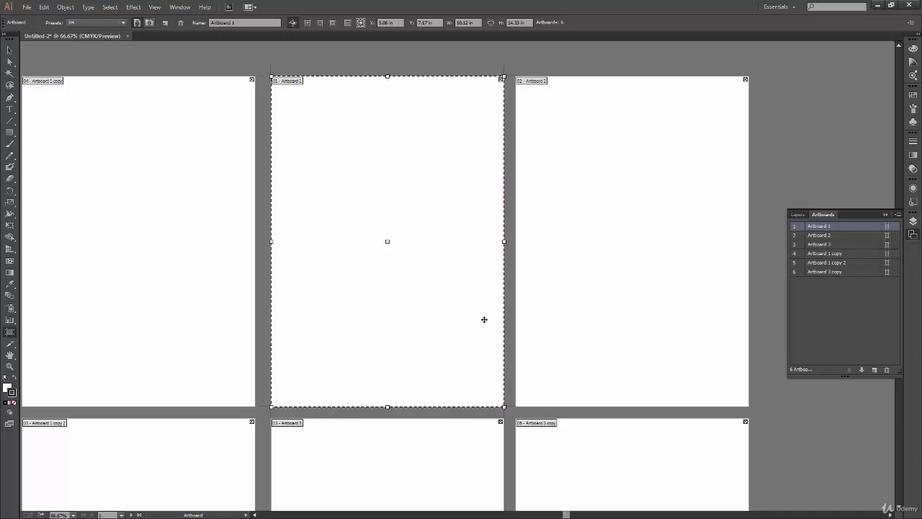
drag(502, 243, 505, 241)
mouse_move(504, 241)
mouse_down()
mouse_move(386, 250)
mouse_move(440, 252)
mouse_move(393, 259)
mouse_move(504, 257)
mouse_up()
drag(272, 241, 272, 281)
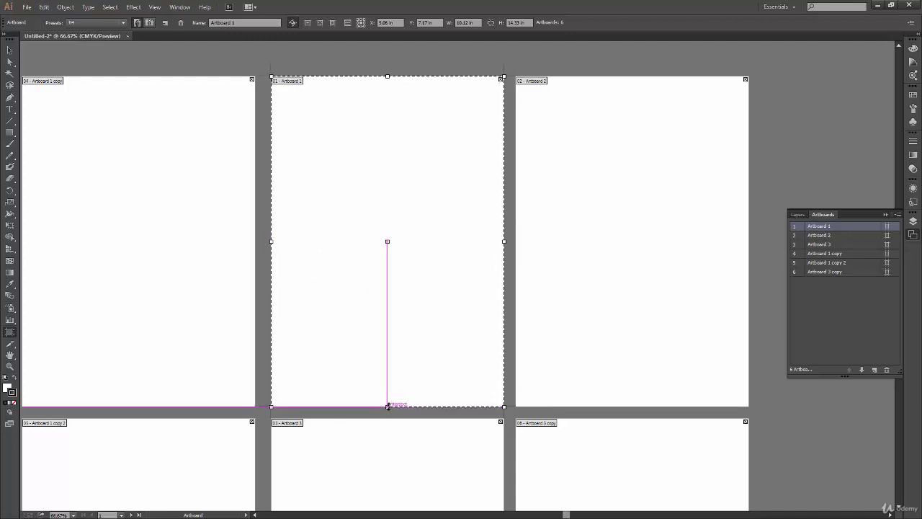
mouse_move(388, 406)
mouse_down()
mouse_move(391, 376)
mouse_move(404, 395)
mouse_move(373, 217)
mouse_move(395, 405)
mouse_move(406, 212)
mouse_move(410, 409)
mouse_move(400, 194)
mouse_move(387, 406)
mouse_up()
mouse_move(387, 77)
mouse_down()
mouse_move(381, 290)
mouse_move(386, 75)
mouse_up()
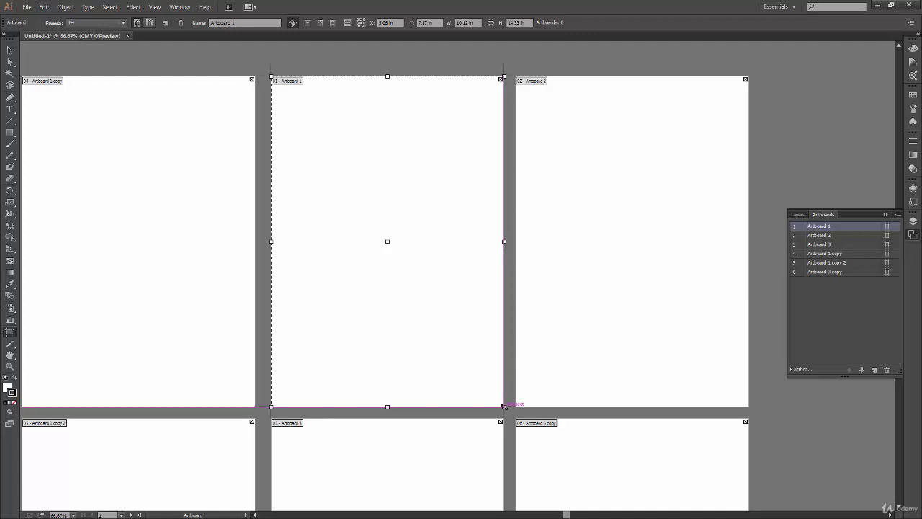
drag(504, 406, 441, 302)
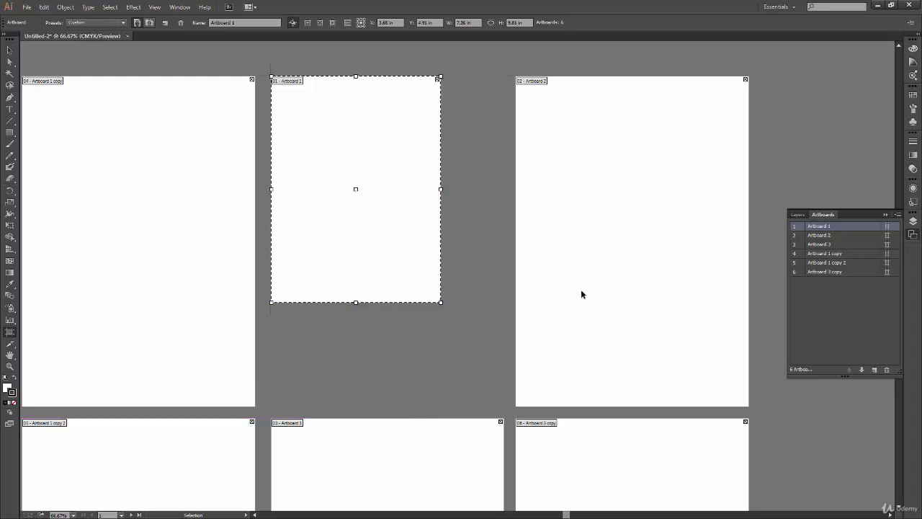
key(ctrl+z)
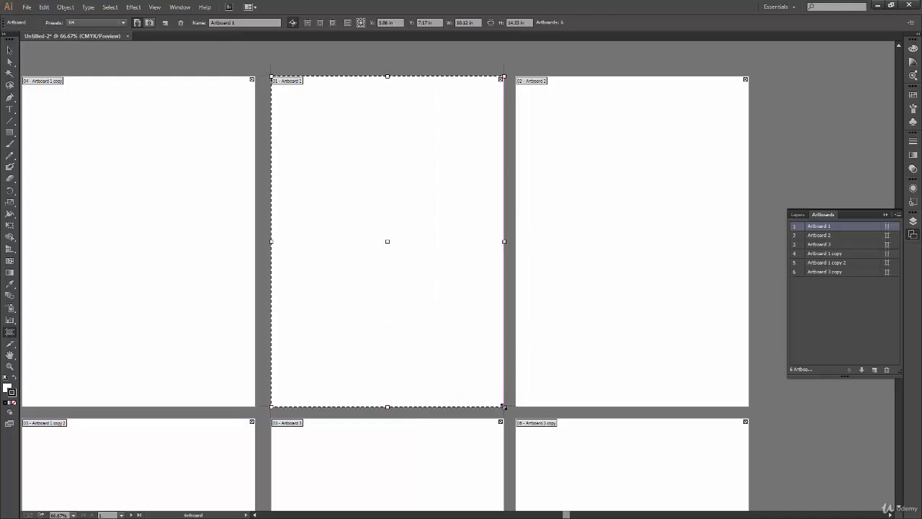
drag(503, 407, 462, 346)
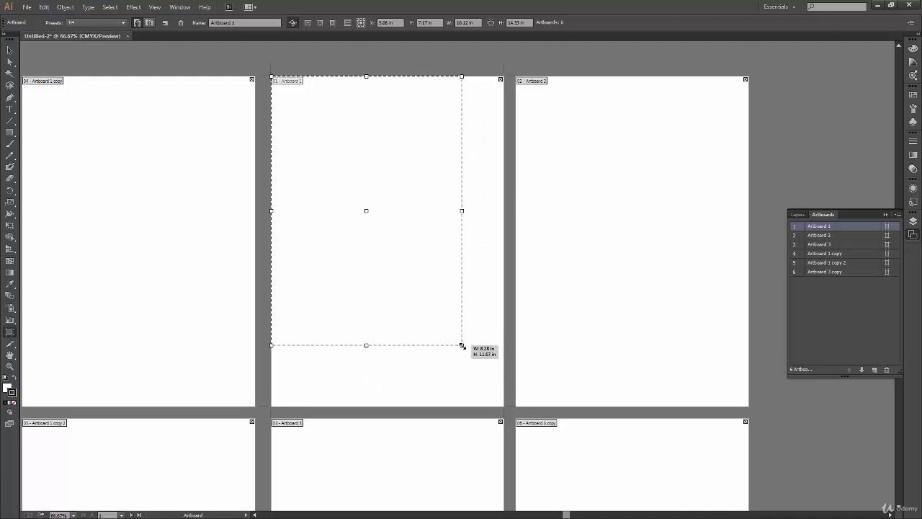
drag(463, 345, 314, 266)
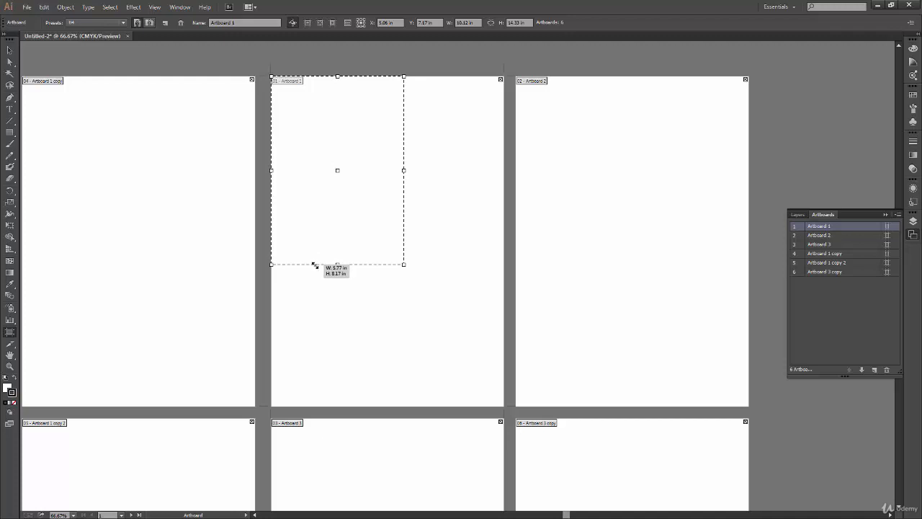
drag(315, 266, 315, 265)
drag(315, 264, 314, 264)
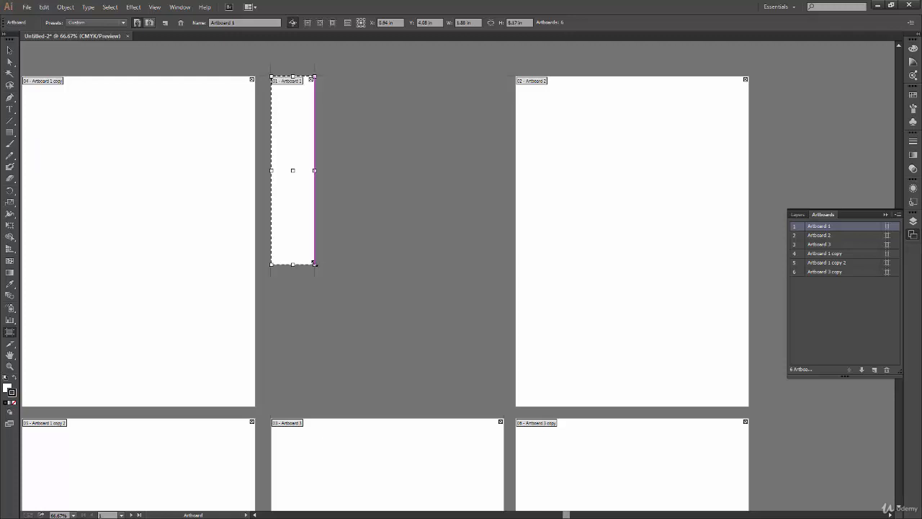
key(ctrl+z)
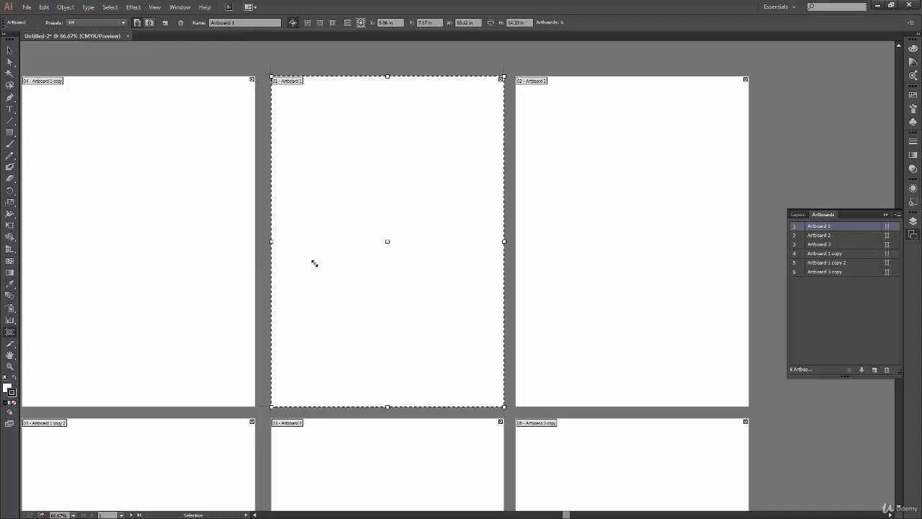
mouse_move(513, 405)
mouse_down()
mouse_move(474, 377)
mouse_move(506, 411)
mouse_move(373, 259)
mouse_move(387, 248)
mouse_up()
key(ctrl+z)
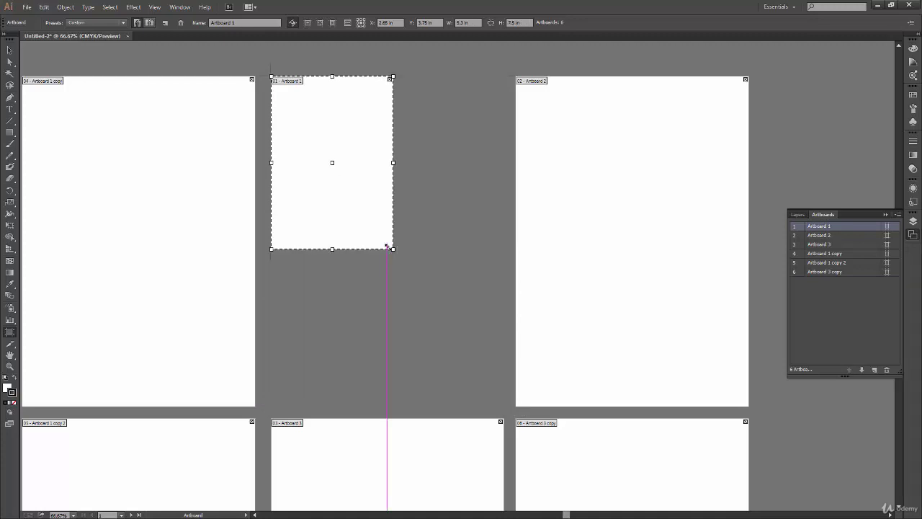
drag(387, 247, 503, 406)
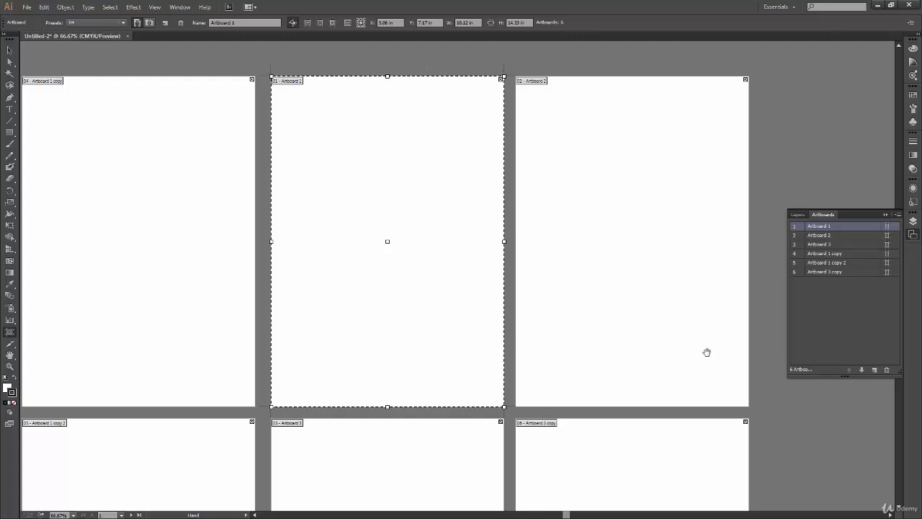
drag(688, 384, 283, 370)
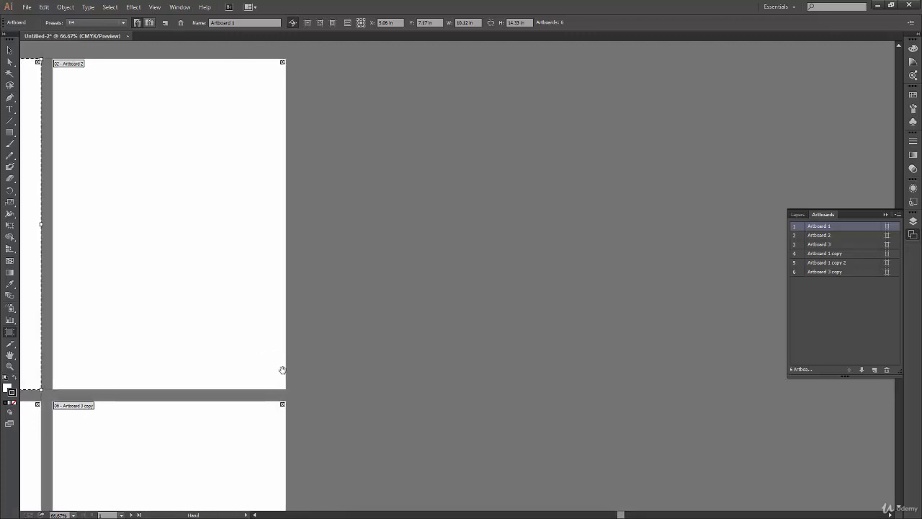
Draw a rectangle beside Artboard 2, convert it to an artboard, then undo the conversion.
click(9, 132)
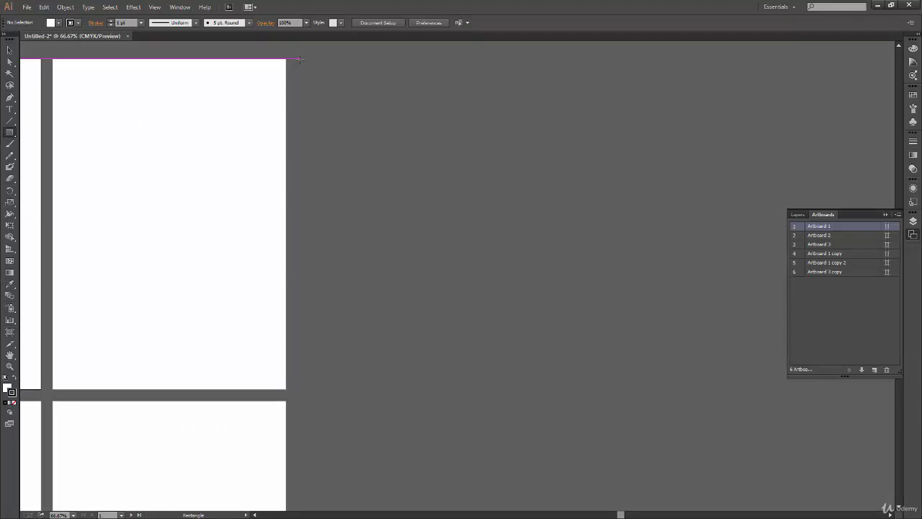
mouse_move(301, 59)
mouse_down()
mouse_move(429, 322)
mouse_move(502, 393)
mouse_move(543, 389)
mouse_up()
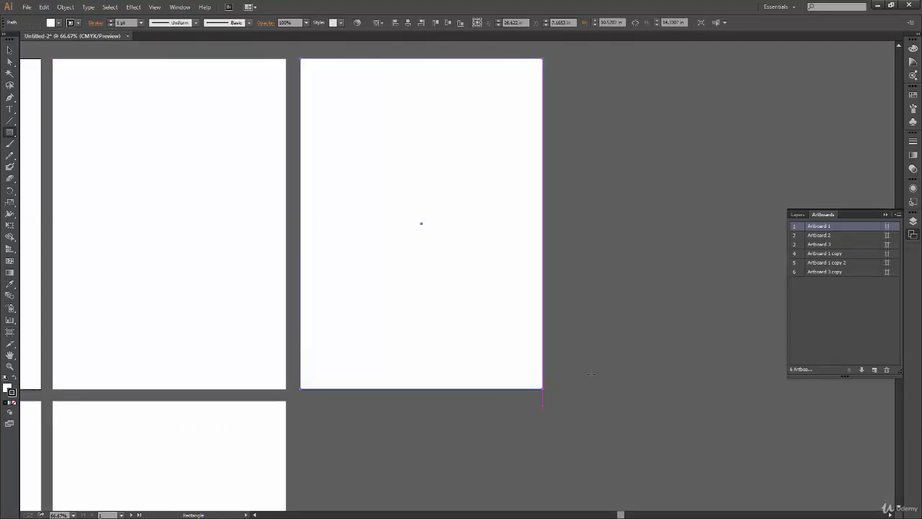
click(898, 215)
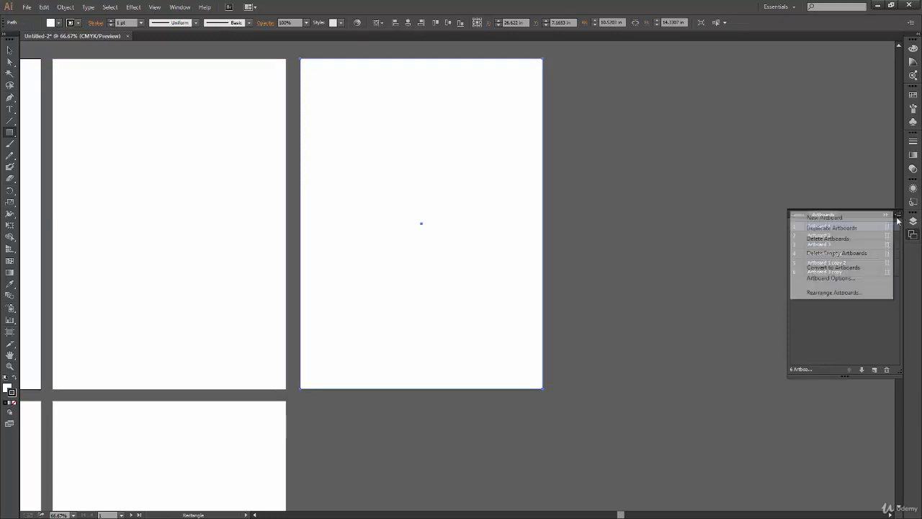
click(854, 268)
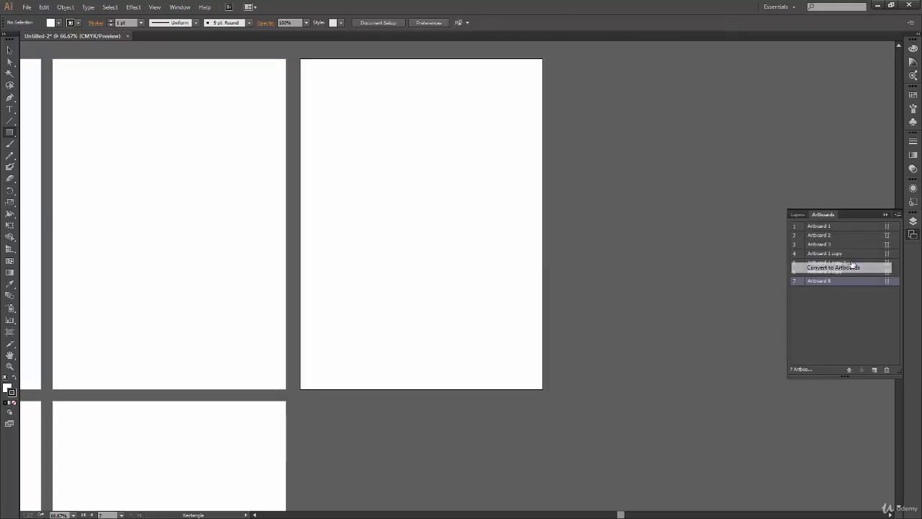
key(ctrl+z)
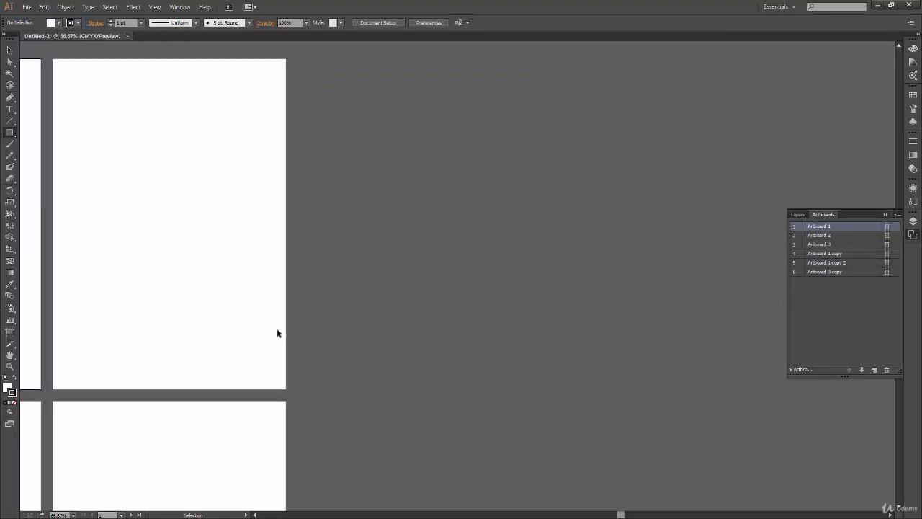
Draw a blue-filled rectangle beside Artboard 2 and convert it into Artboard 9.
key(m)
click(7, 388)
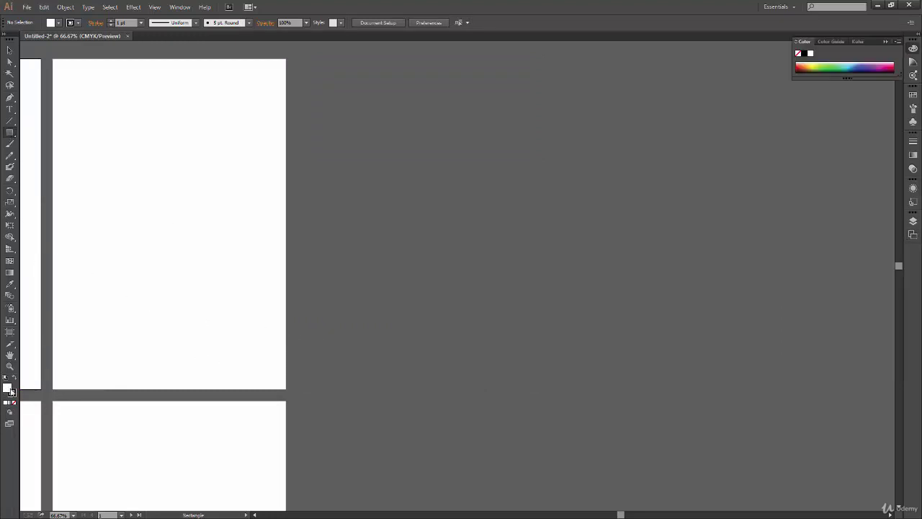
click(854, 65)
drag(301, 60, 576, 389)
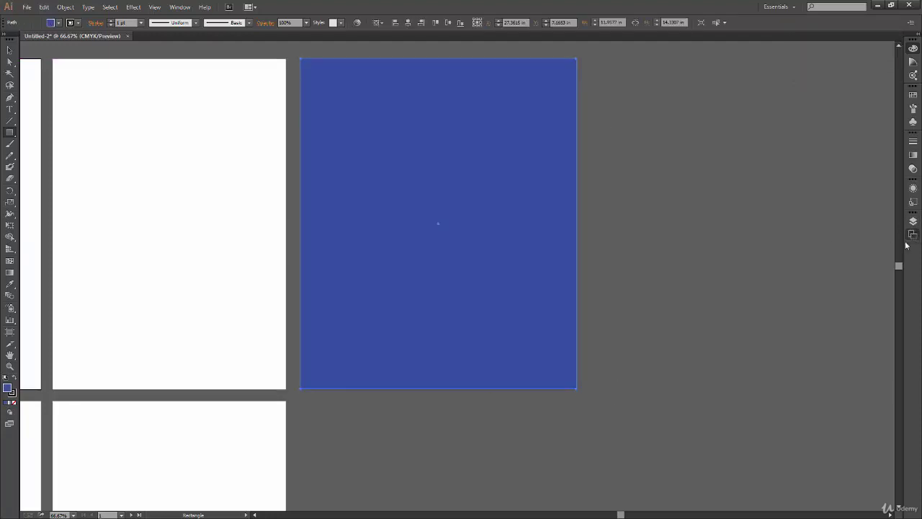
click(911, 235)
click(897, 215)
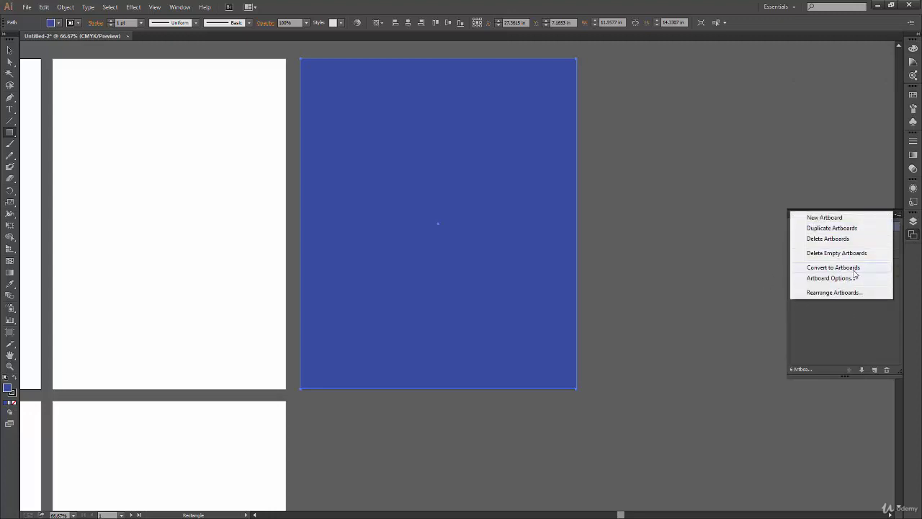
click(833, 267)
click(10, 50)
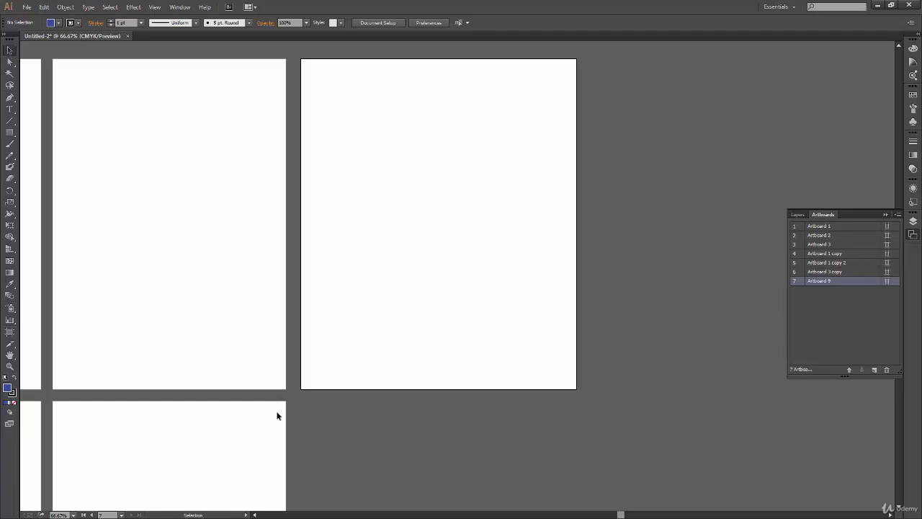
click(10, 331)
Draw three more artboards beside and below Artboard 9, one of them wide and short.
drag(592, 58, 712, 231)
drag(621, 257, 734, 412)
drag(352, 416, 547, 475)
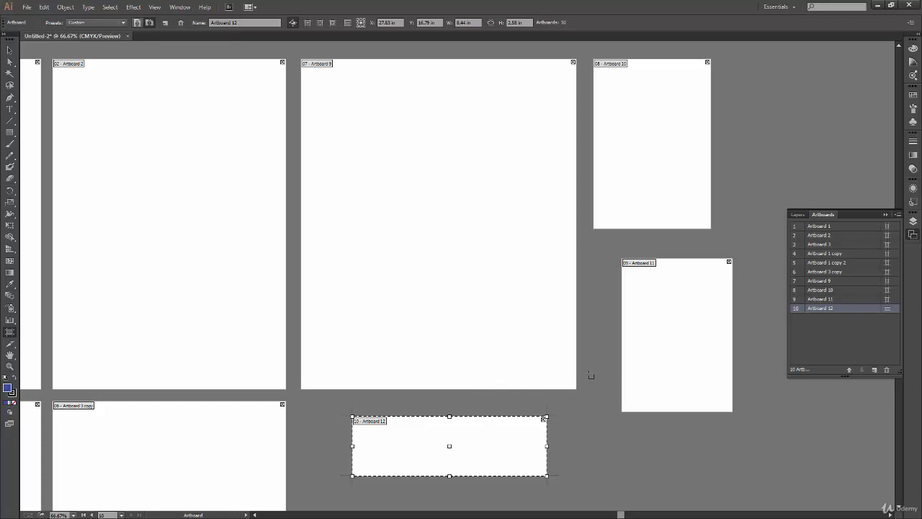
drag(582, 389, 626, 481)
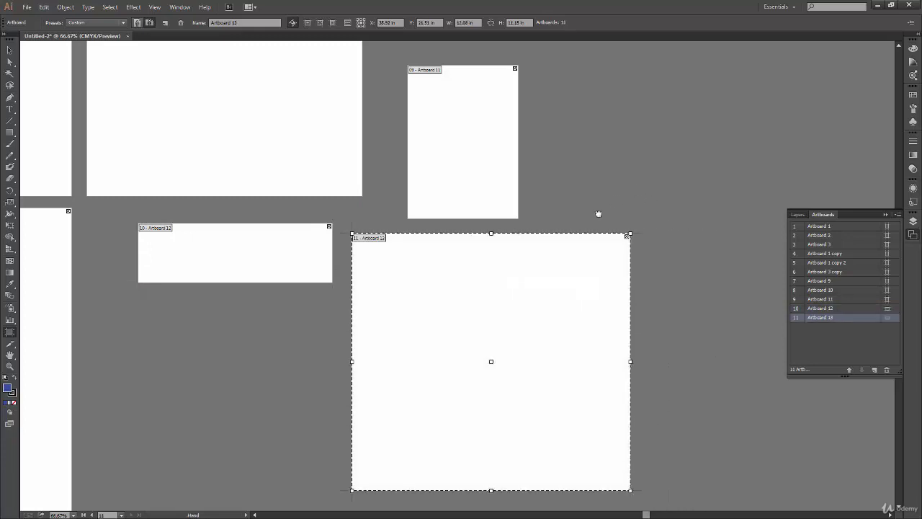
drag(599, 212, 430, 424)
Draw the tall Artboard 14 at the upper right and narrow it to 8.5 × 13.9 in.
drag(377, 69, 622, 418)
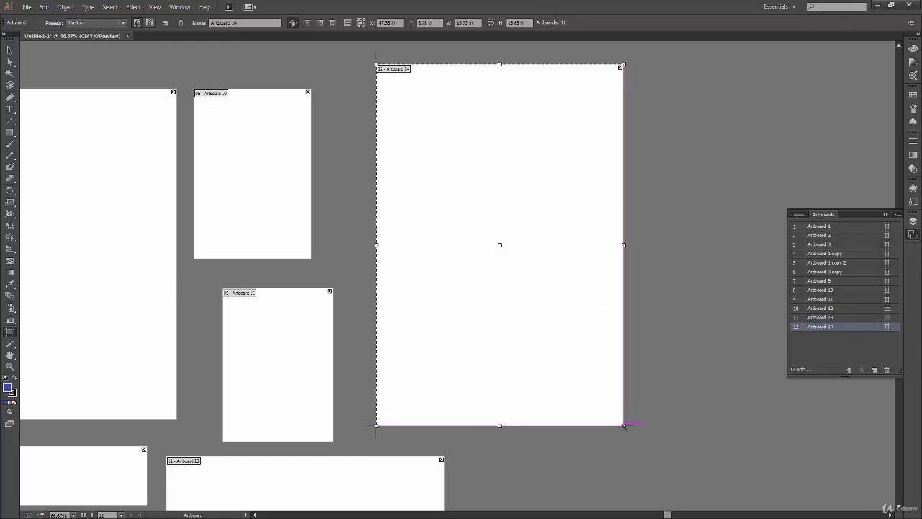
drag(624, 426, 646, 383)
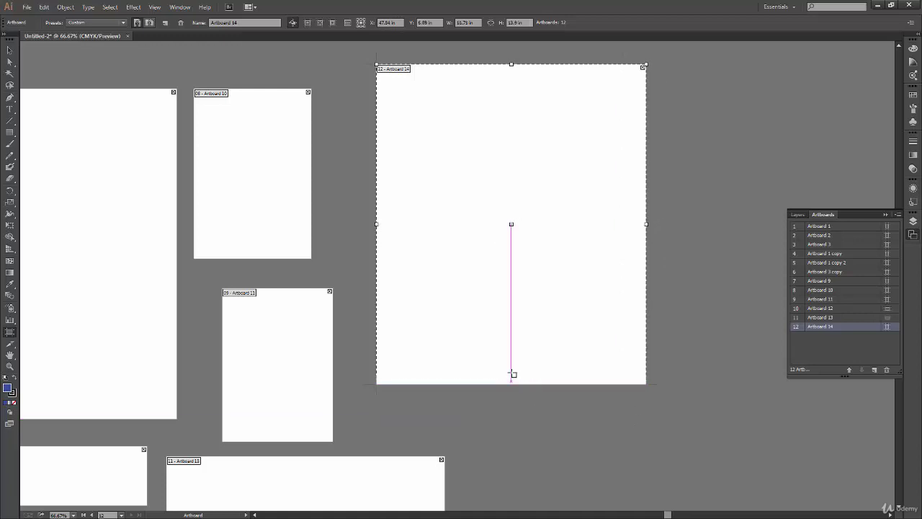
drag(511, 373, 512, 245)
key(ctrl+z)
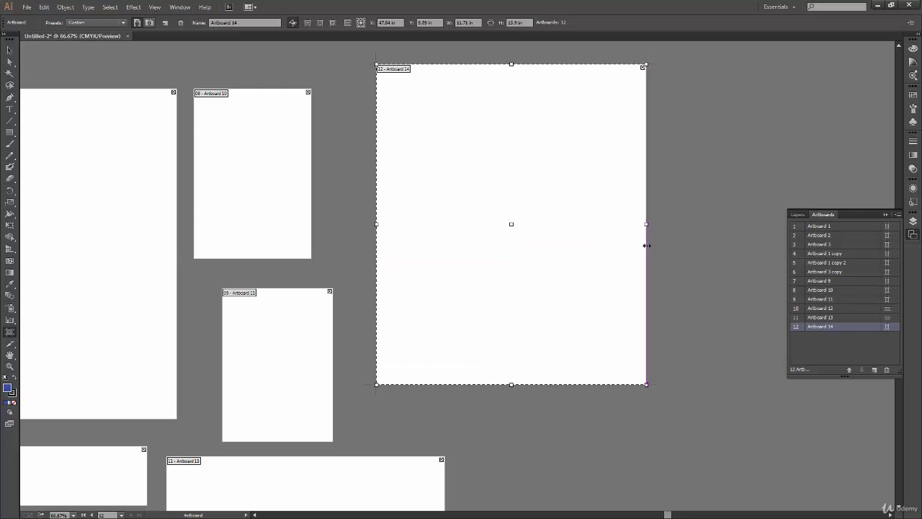
drag(646, 224, 573, 222)
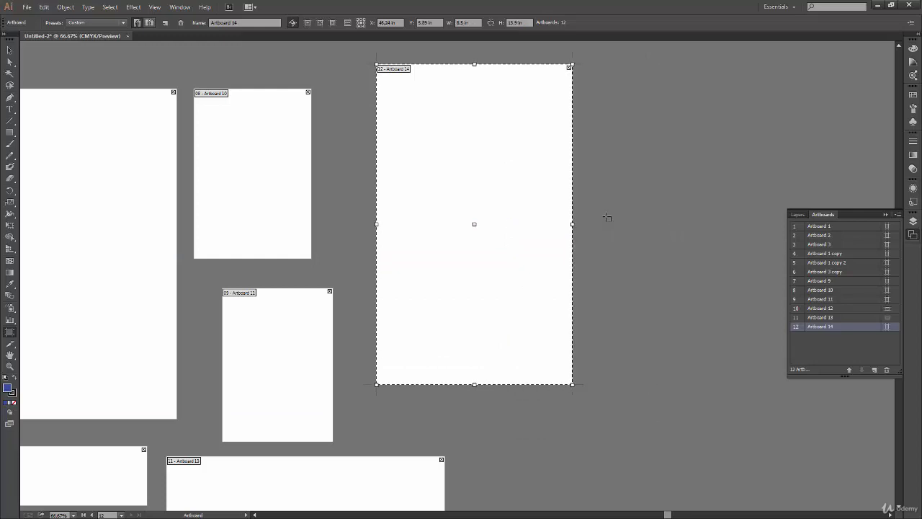
drag(418, 350, 666, 215)
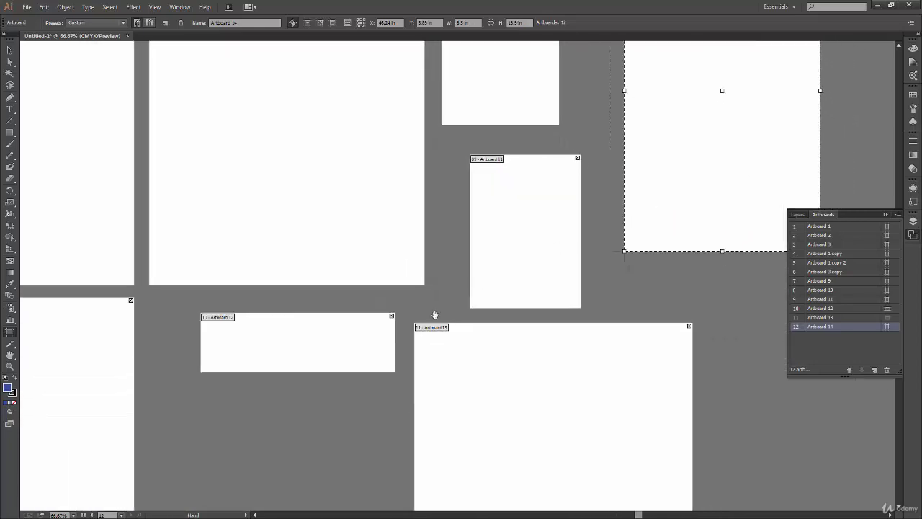
drag(523, 229, 504, 381)
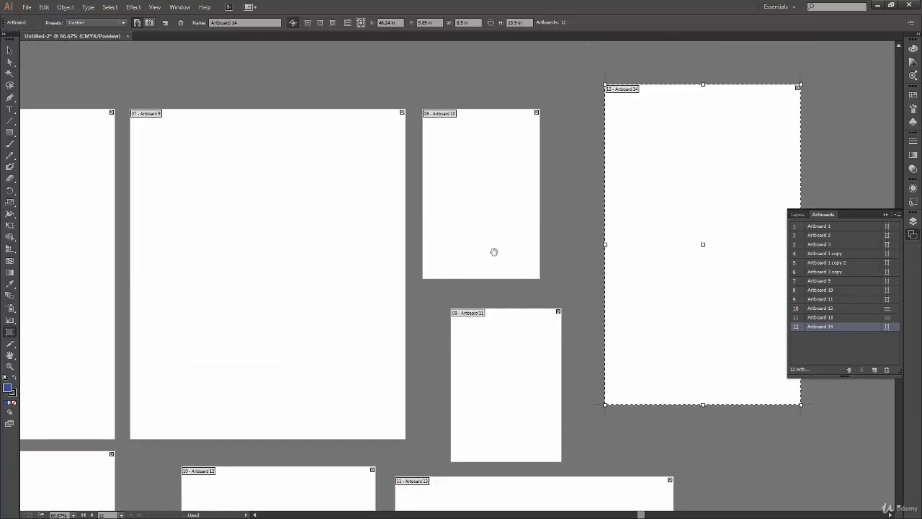
mouse_move(495, 251)
mouse_down()
mouse_move(480, 242)
mouse_move(492, 245)
mouse_up()
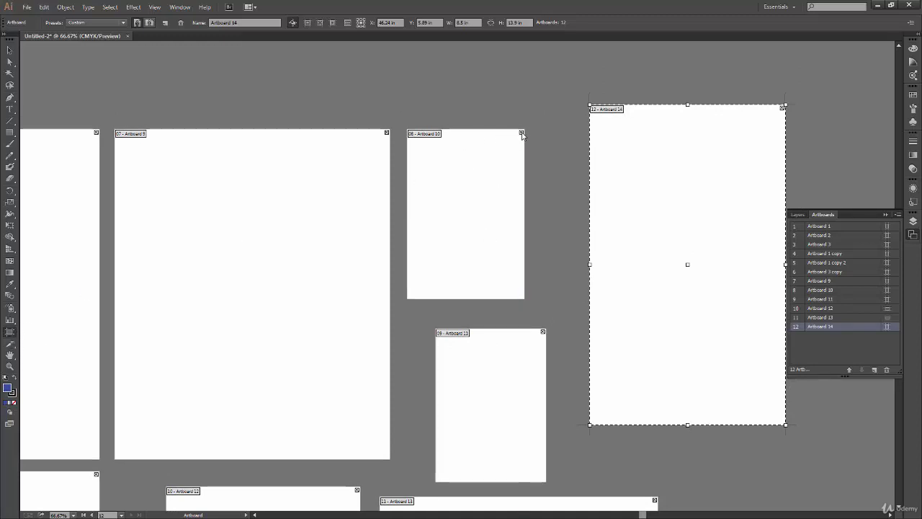
drag(514, 403, 508, 175)
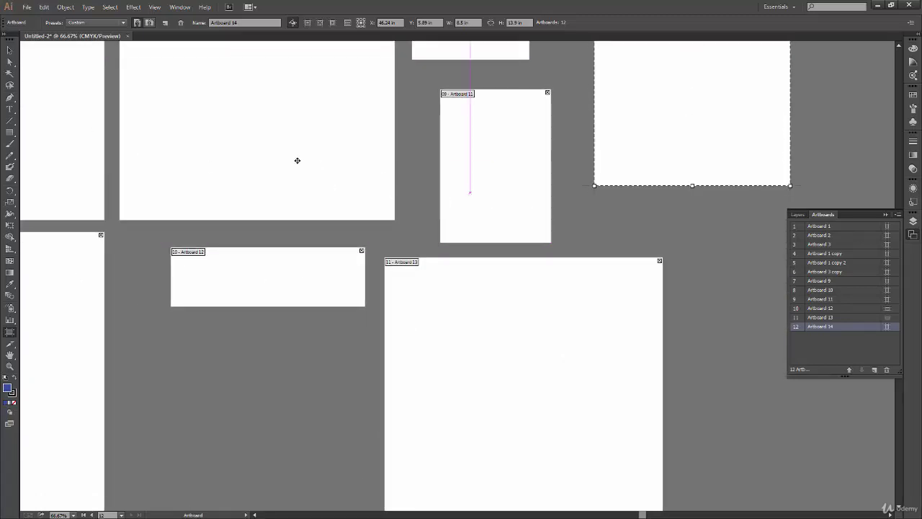
click(10, 50)
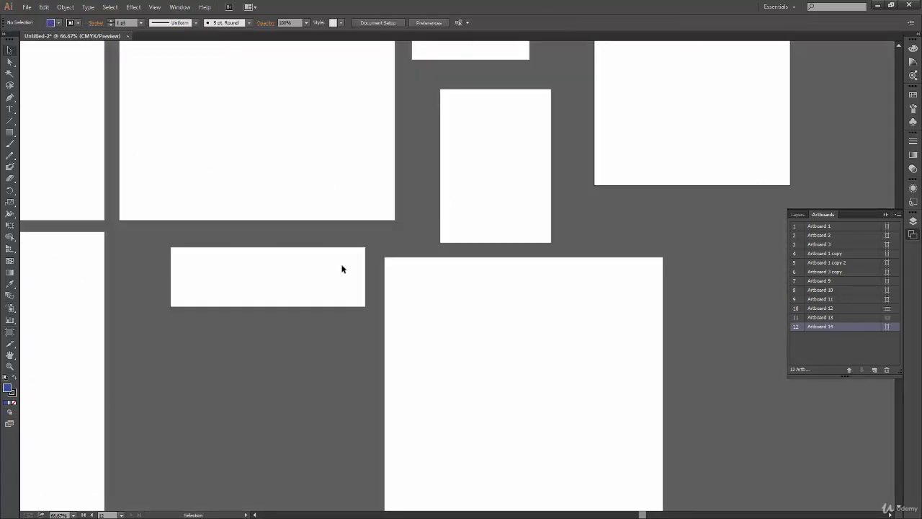
scroll(504, 201, up, 5)
scroll(504, 202, left, 3)
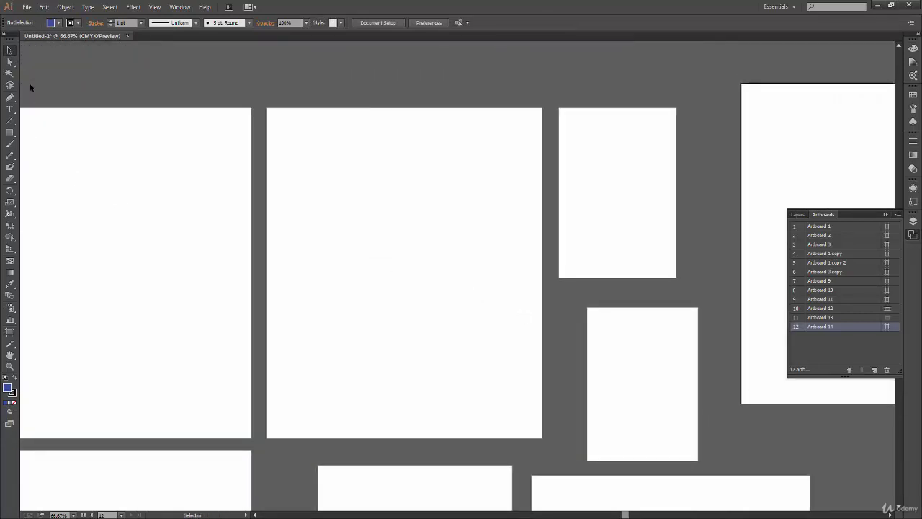
drag(384, 273, 636, 170)
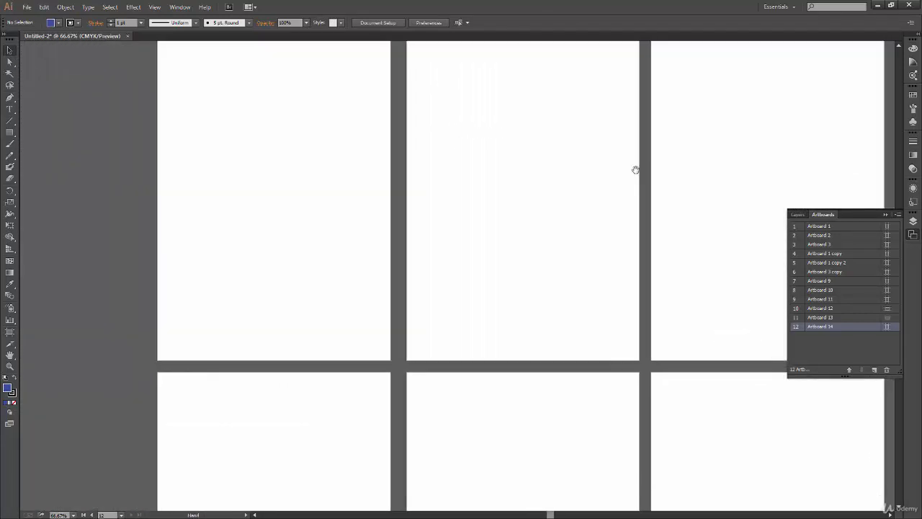
click(10, 332)
drag(455, 303, 407, 251)
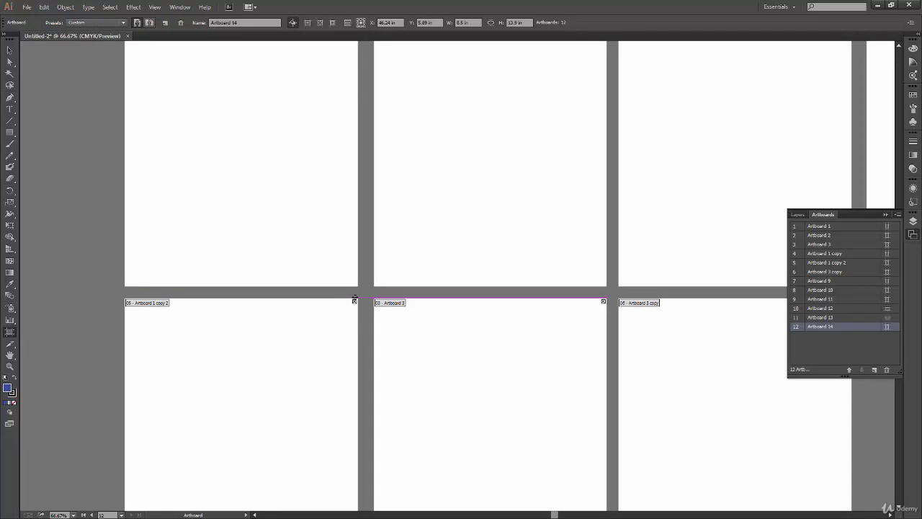
drag(512, 413, 233, 428)
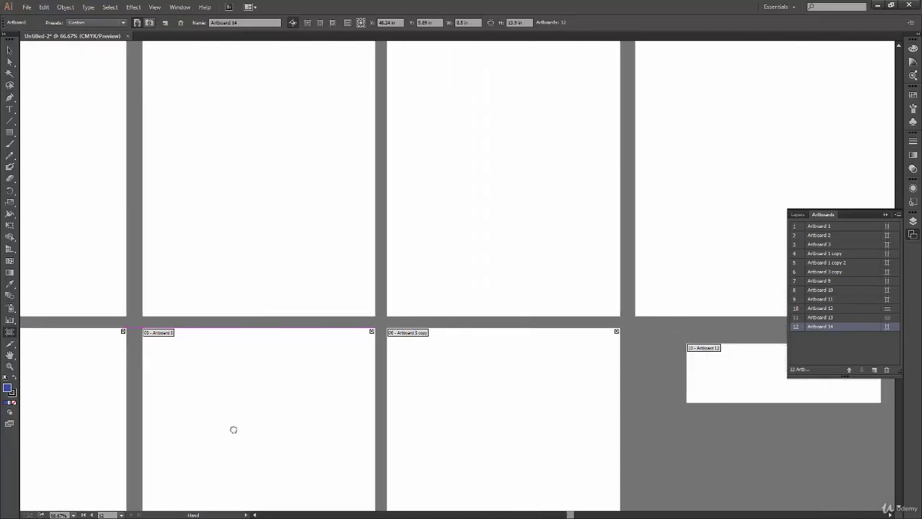
drag(546, 345, 275, 337)
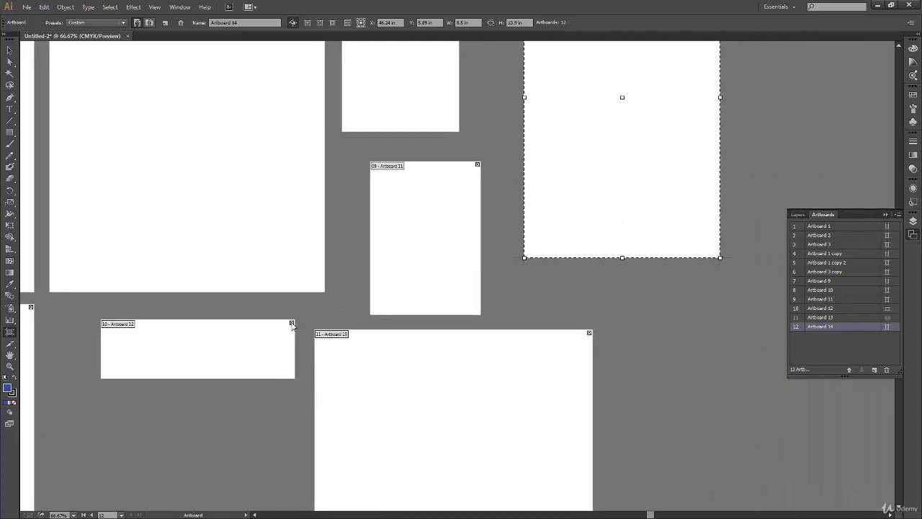
Delete Artboards 12, 13, 11, 10 and 14.
click(291, 323)
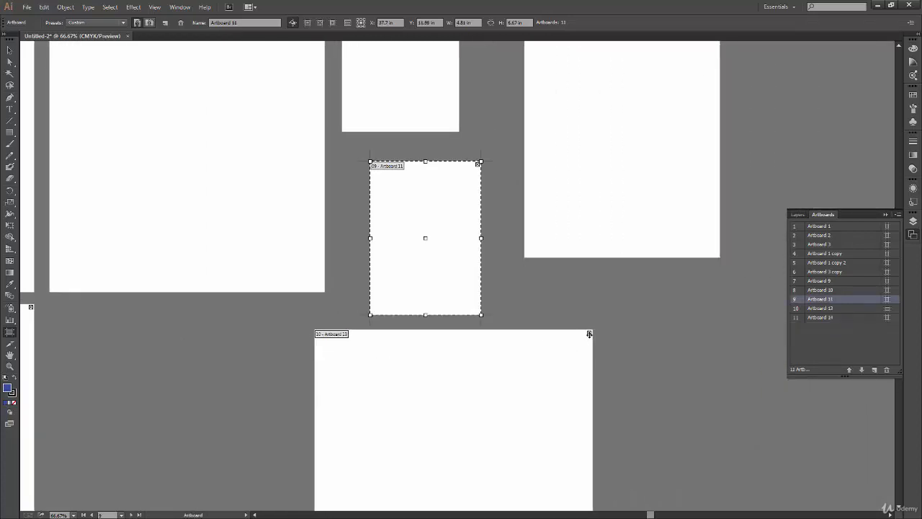
click(590, 333)
click(477, 164)
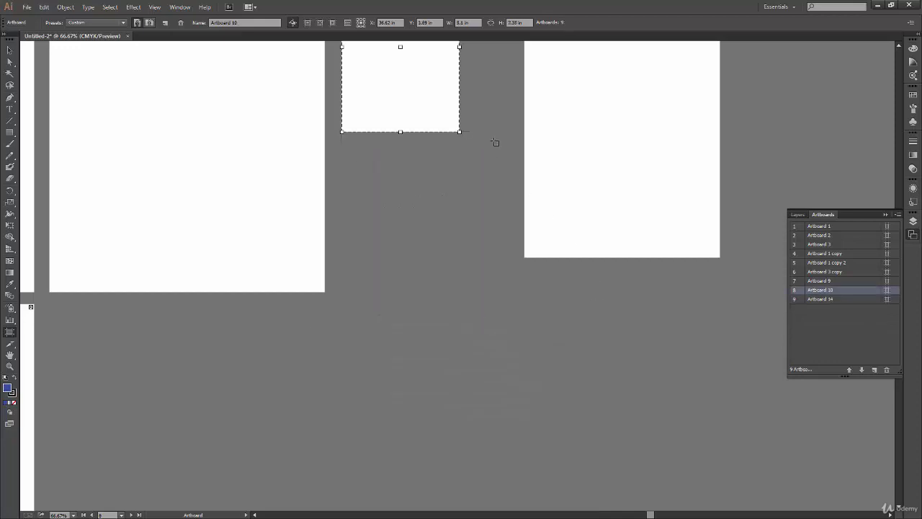
drag(483, 195, 471, 334)
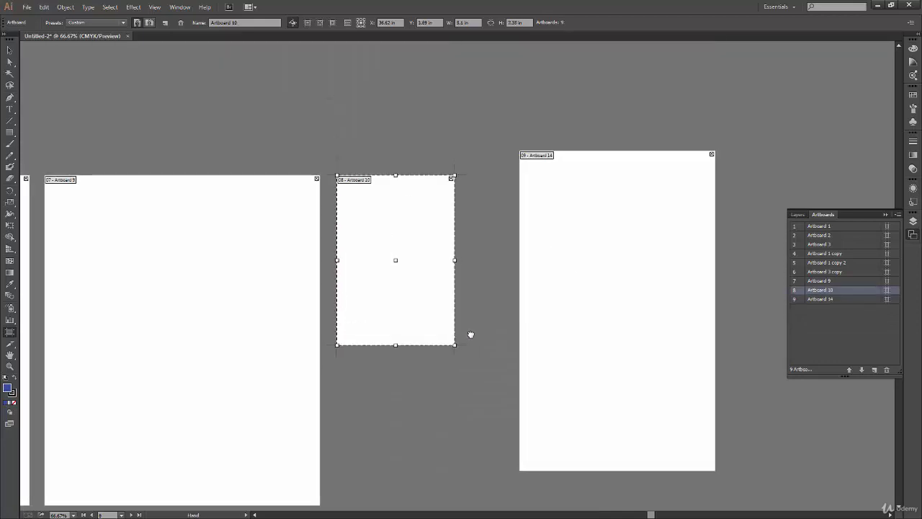
click(451, 178)
click(712, 155)
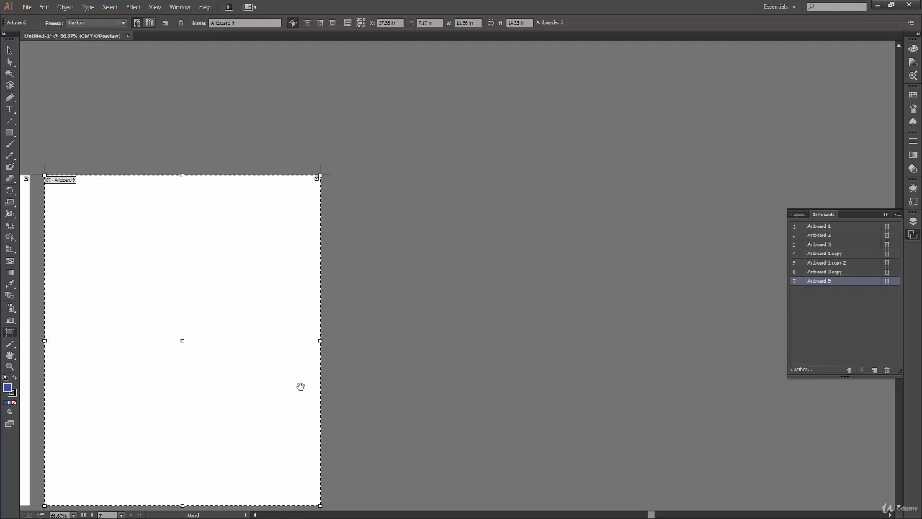
Delete Artboard 9 and zoom to 50% to show the six remaining artboards.
drag(300, 385, 494, 284)
key(ctrl+minus)
key(ctrl+minus)
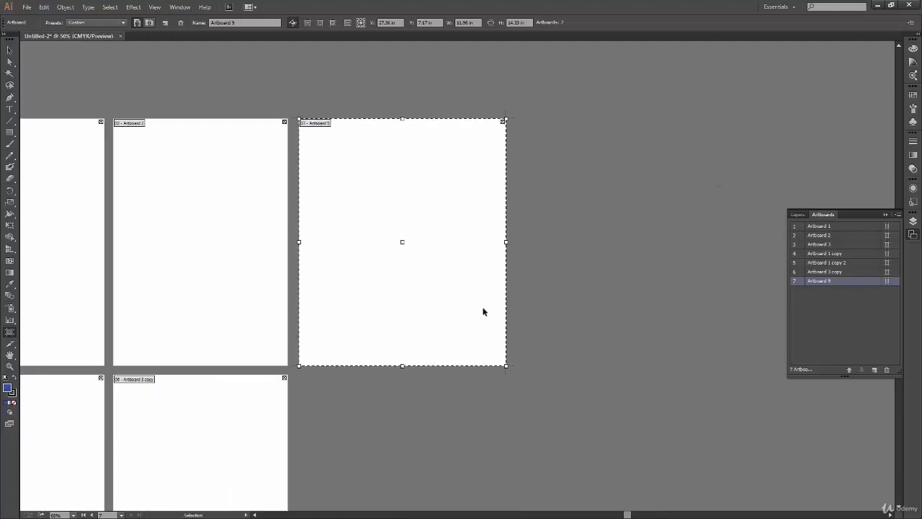
drag(364, 408, 504, 340)
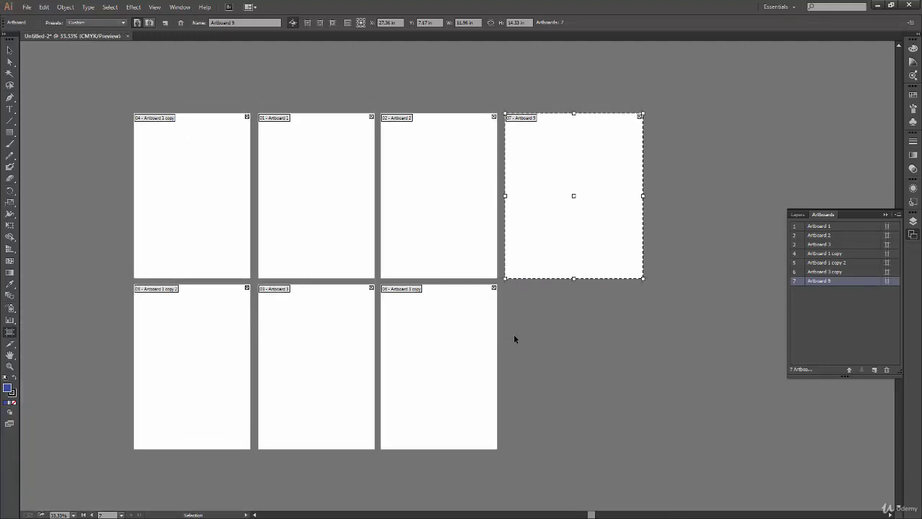
key(ctrl+plus)
key(ctrl+plus)
key(ctrl+plus)
drag(849, 124, 425, 321)
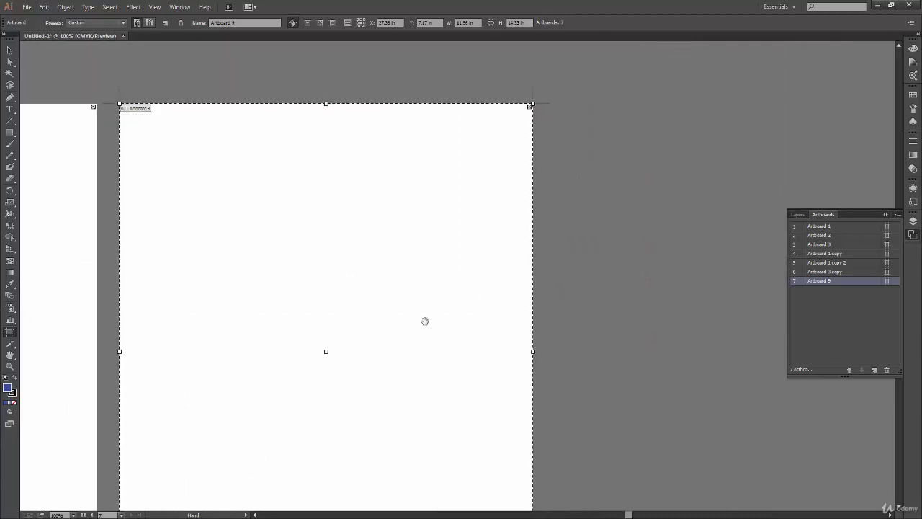
click(531, 106)
drag(339, 367, 504, 253)
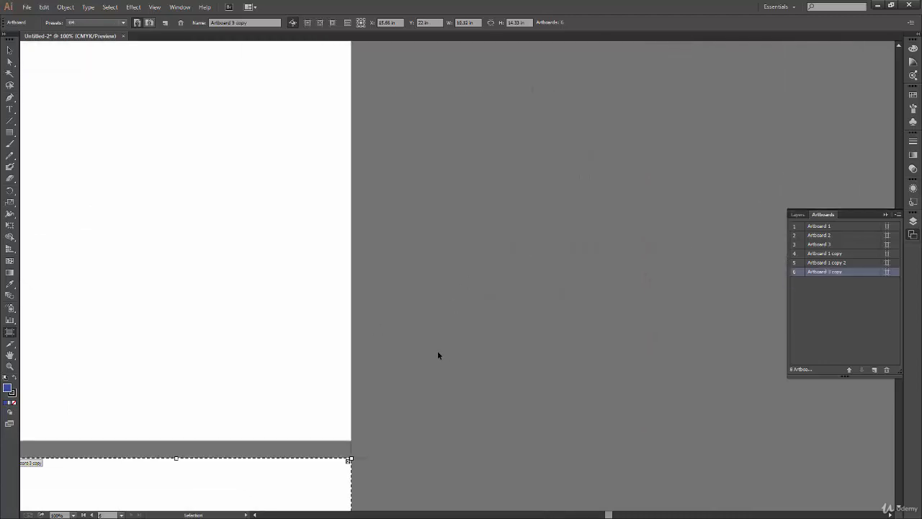
key(ctrl+minus)
key(ctrl+minus)
drag(347, 386, 556, 339)
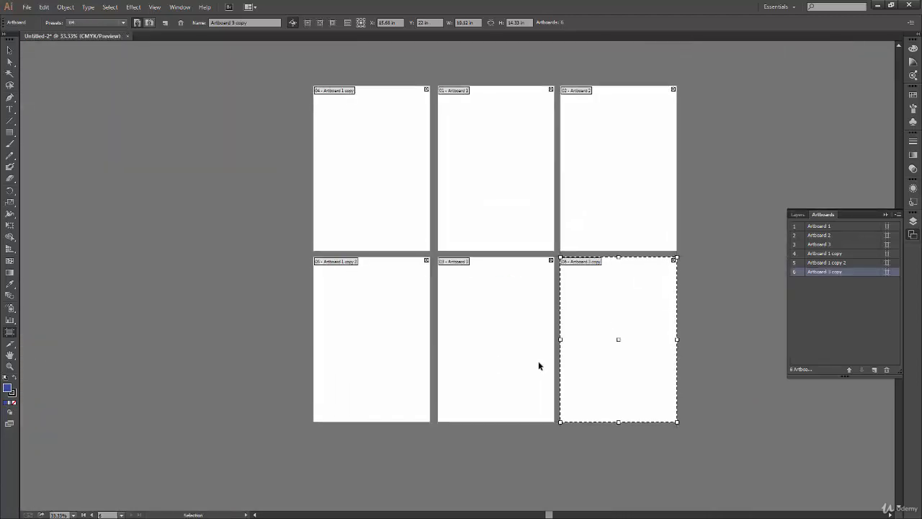
key(ctrl+plus)
drag(644, 350, 492, 389)
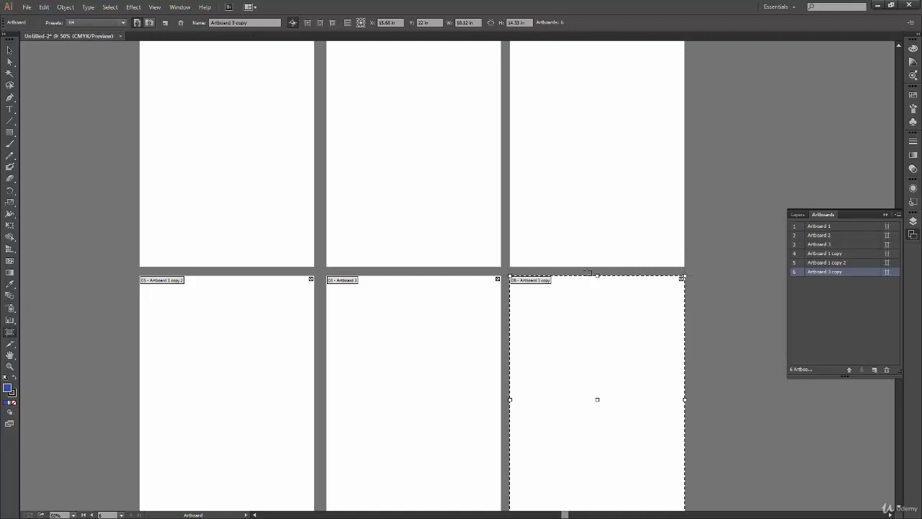
Select Artboard 1 copy at the top-left of the grid and pan the view slightly.
click(182, 164)
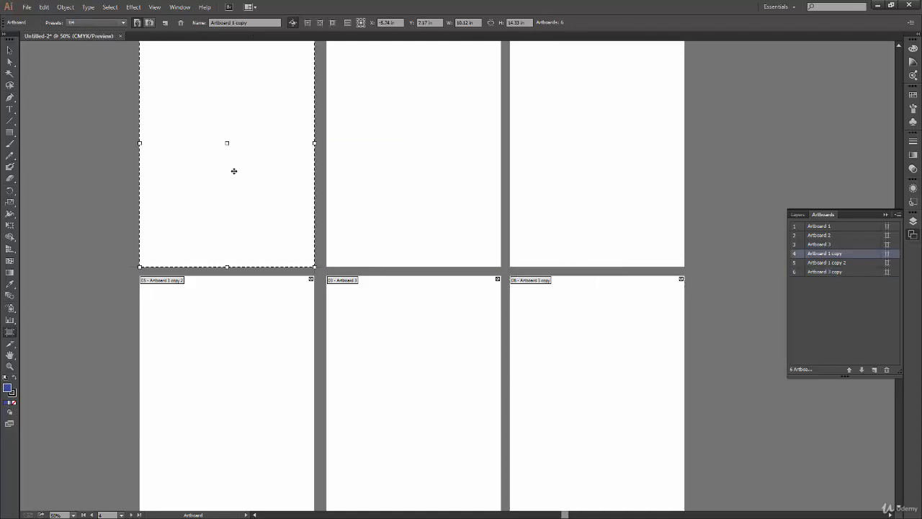
key(space)
drag(463, 317, 481, 294)
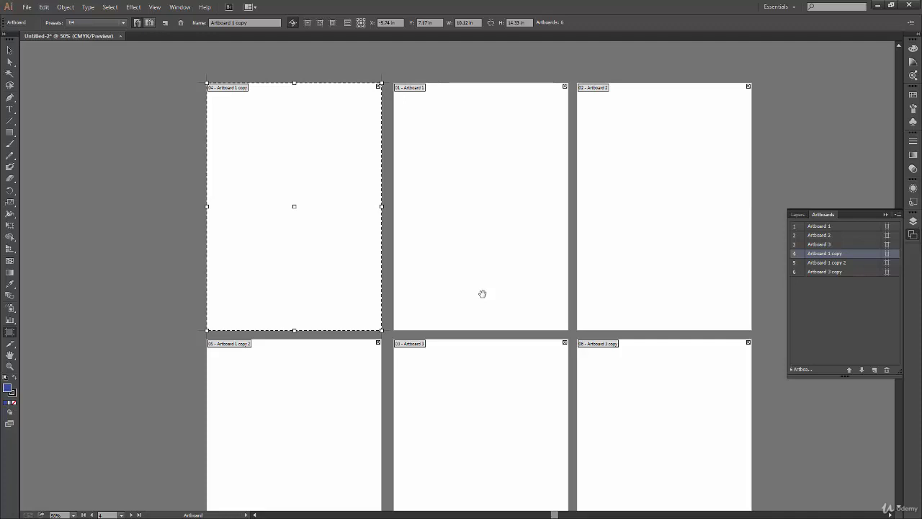
Try the Letter, B4, NTSC DV, HDTV 1080 and Fire HD presets on Artboard 1 copy.
click(106, 22)
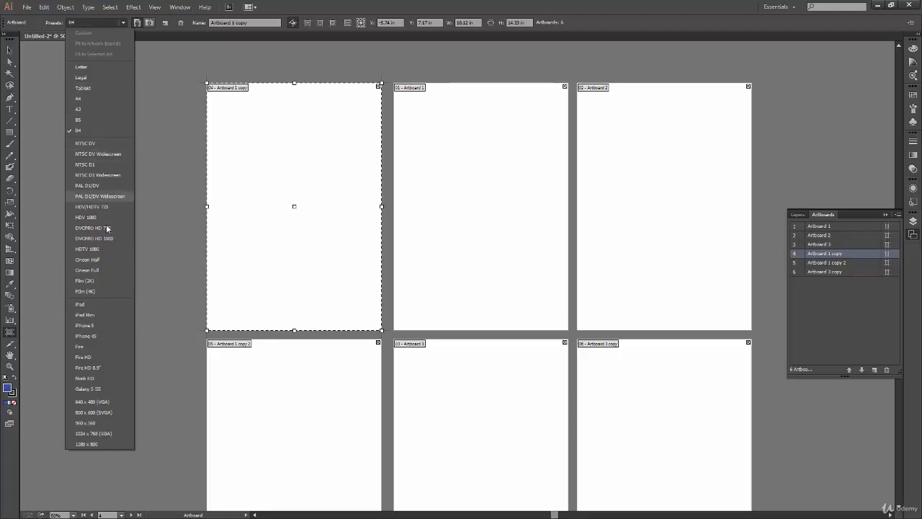
click(91, 65)
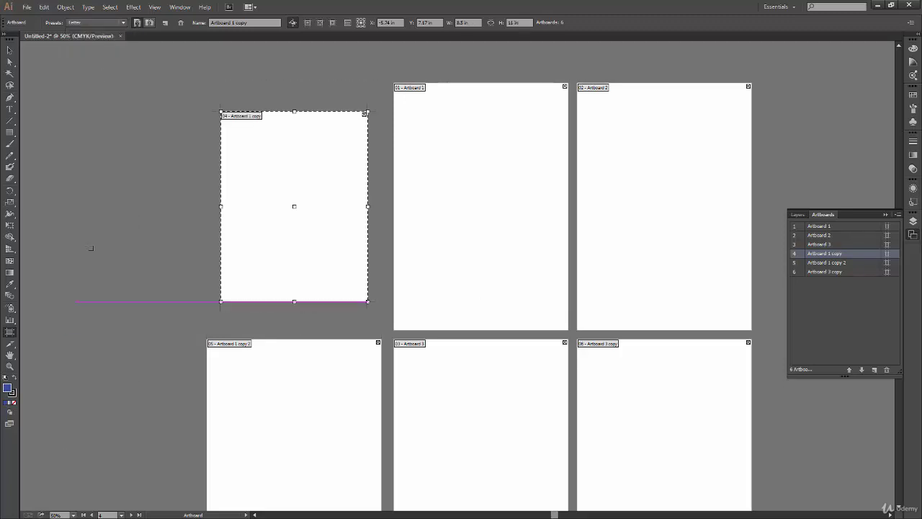
click(99, 22)
click(101, 152)
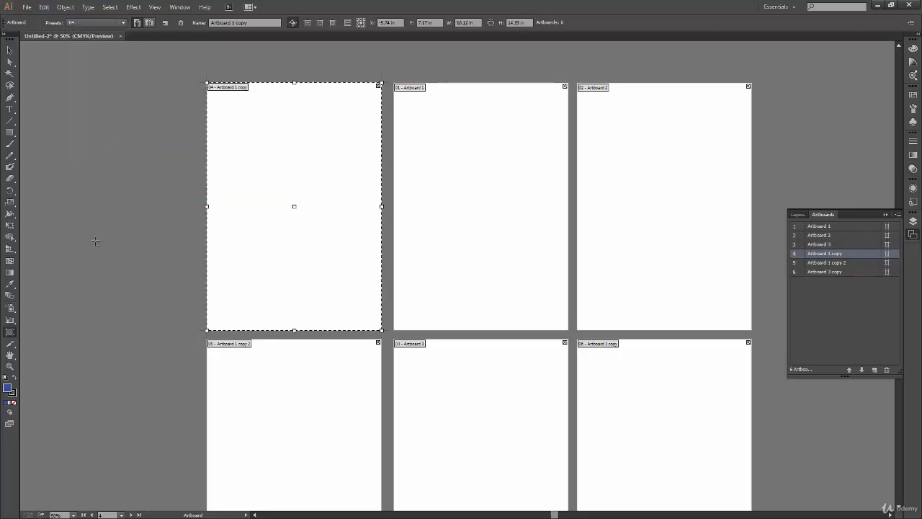
click(98, 23)
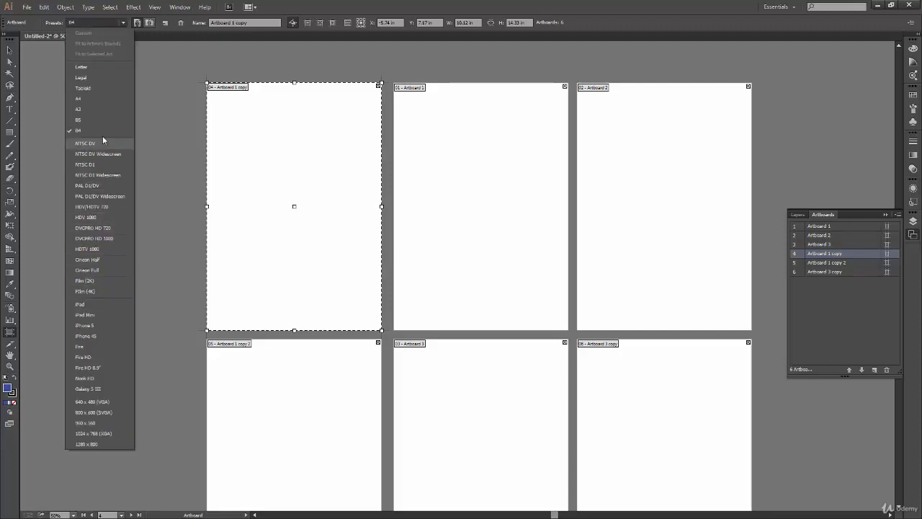
click(108, 147)
click(97, 22)
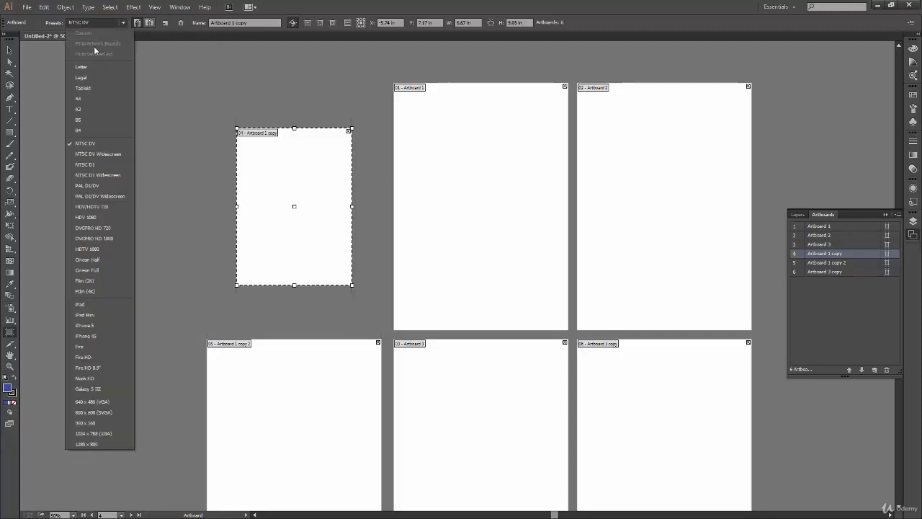
click(101, 249)
click(98, 22)
click(101, 356)
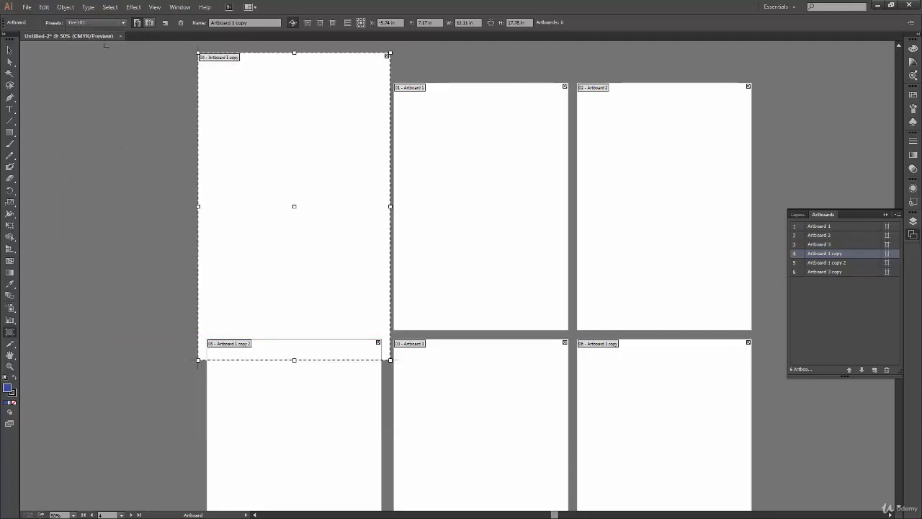
Try iPad Mini, Fire HD and B4 again, then settle on A4 for Artboard 1 copy.
click(97, 23)
click(94, 433)
click(98, 22)
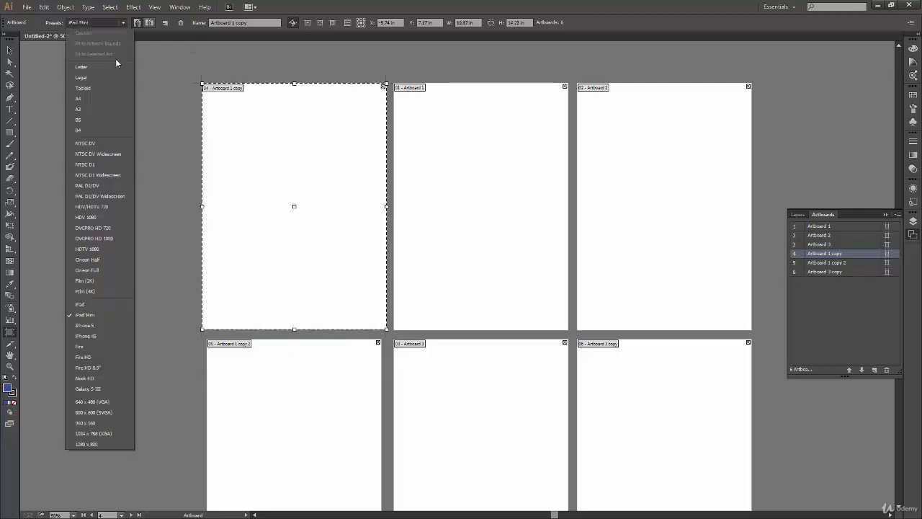
click(104, 443)
click(99, 22)
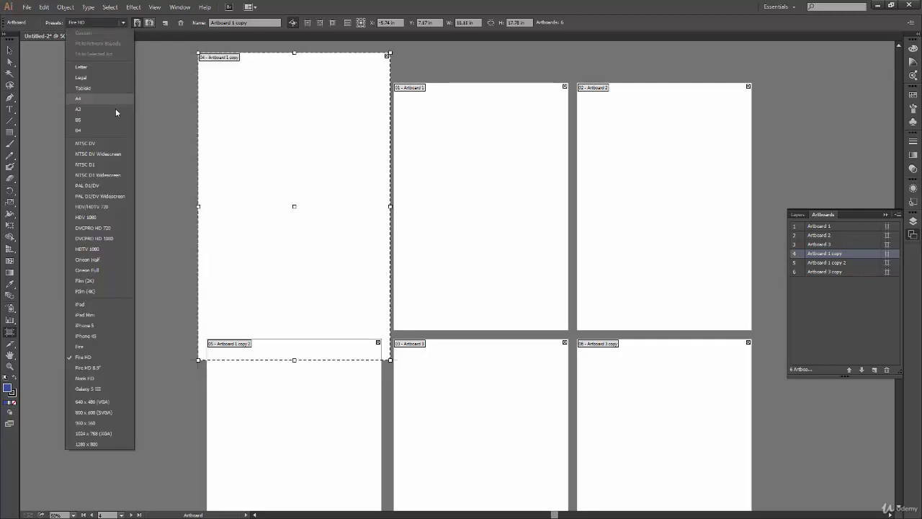
click(104, 132)
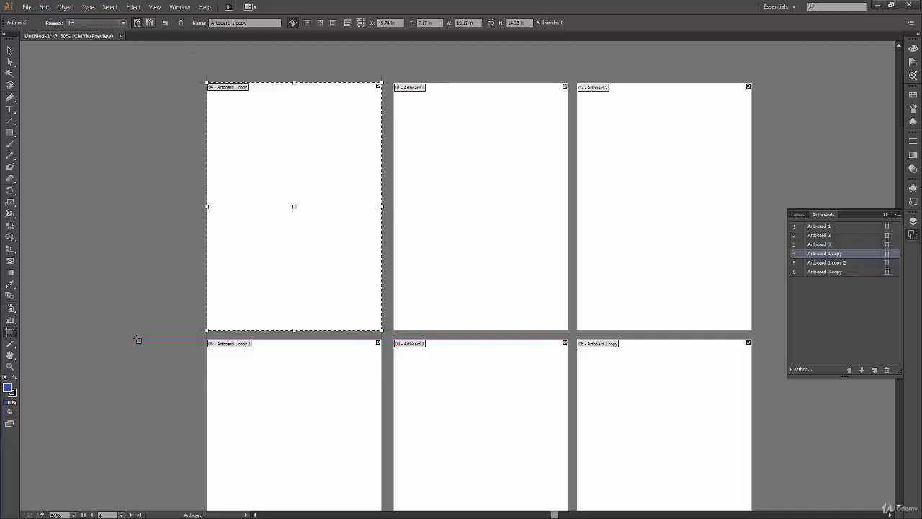
click(124, 23)
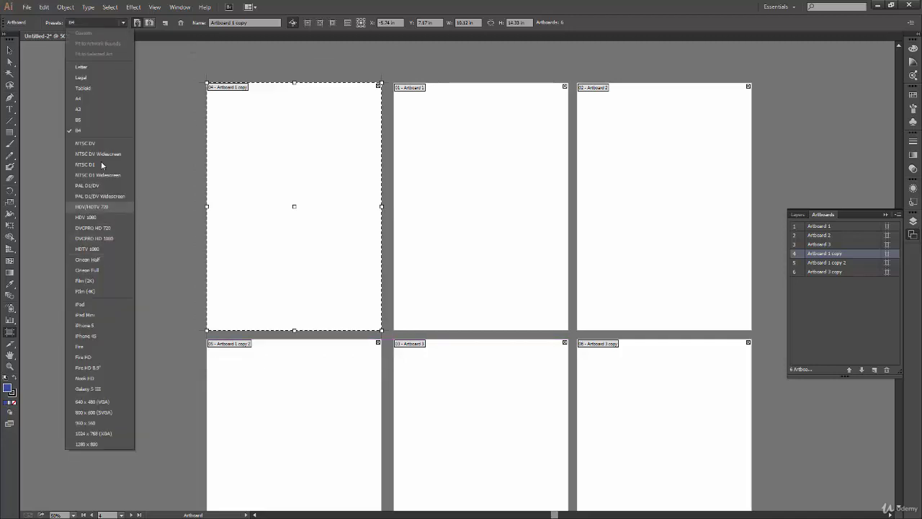
click(106, 98)
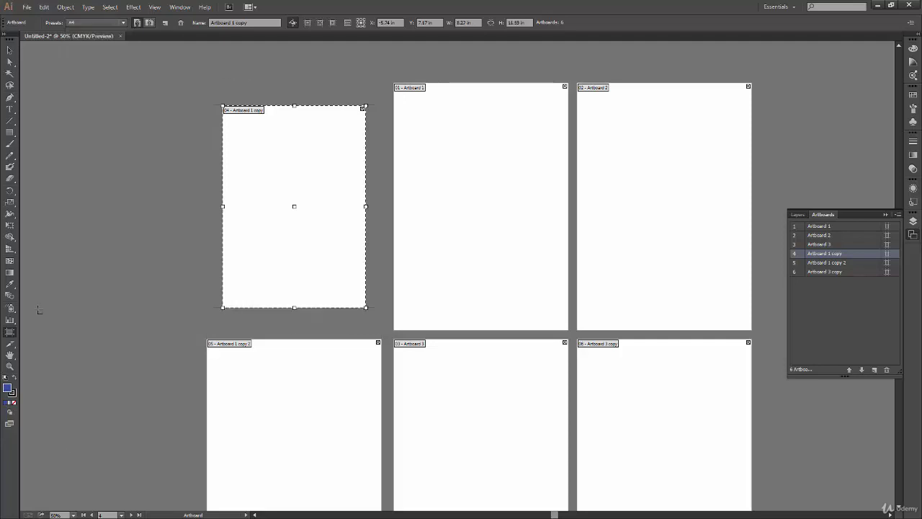
click(13, 51)
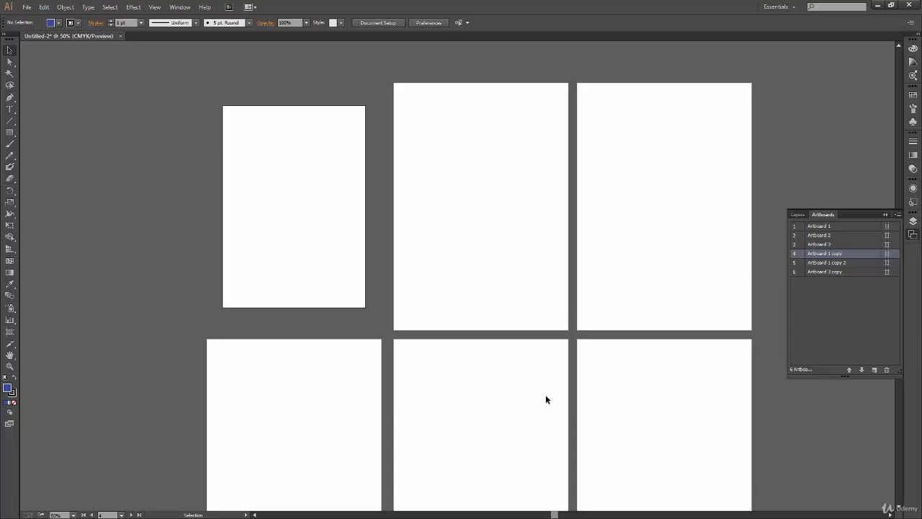
Flip Artboard 1 copy to landscape, then back to portrait at 8.27 × 11.69 in.
click(9, 332)
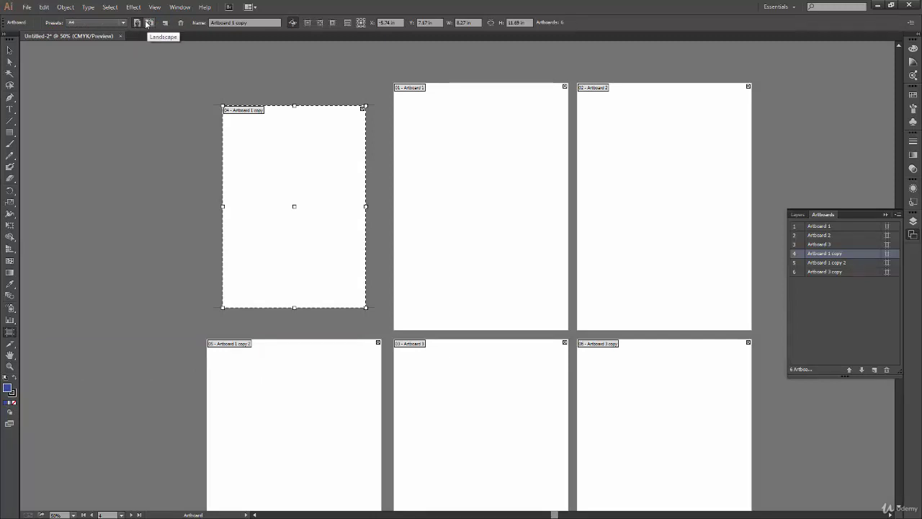
click(149, 23)
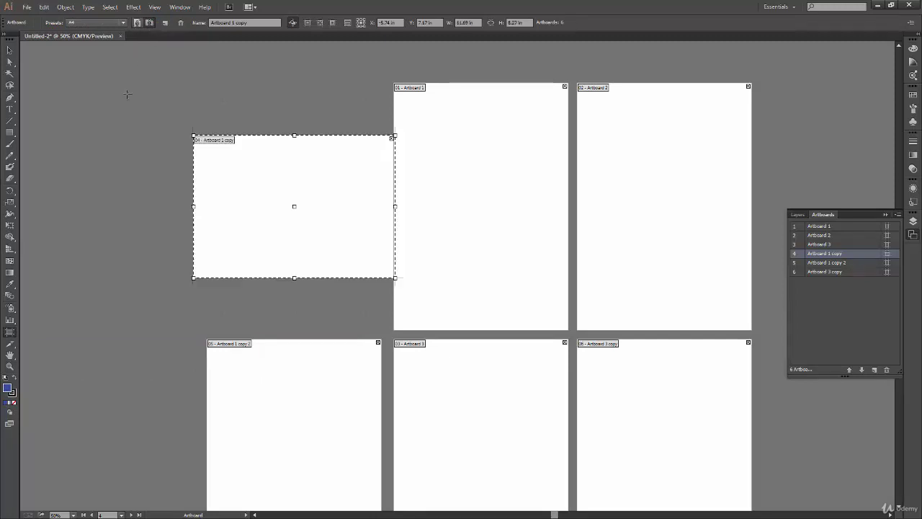
key(ctrl+z)
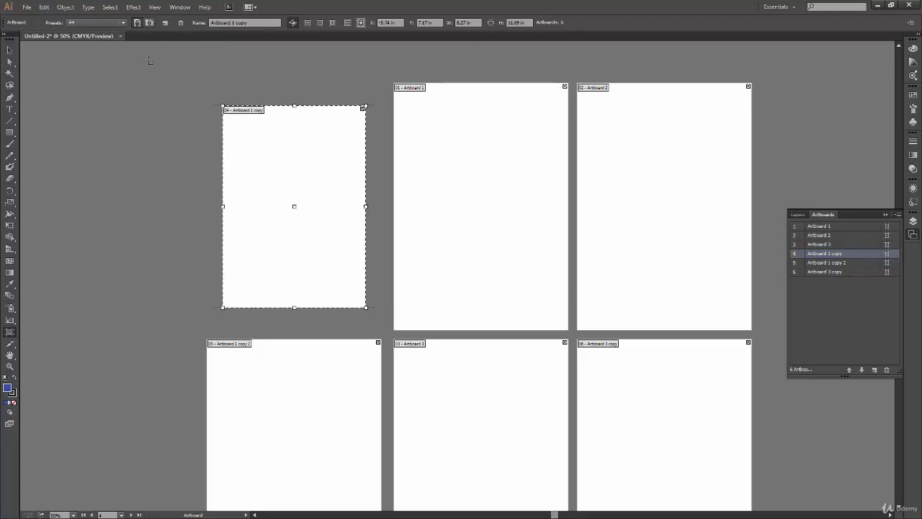
click(149, 23)
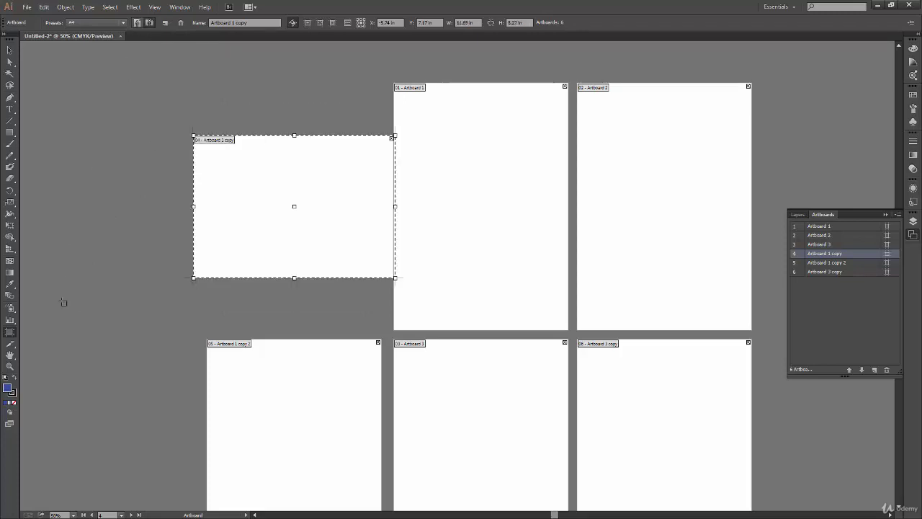
click(136, 23)
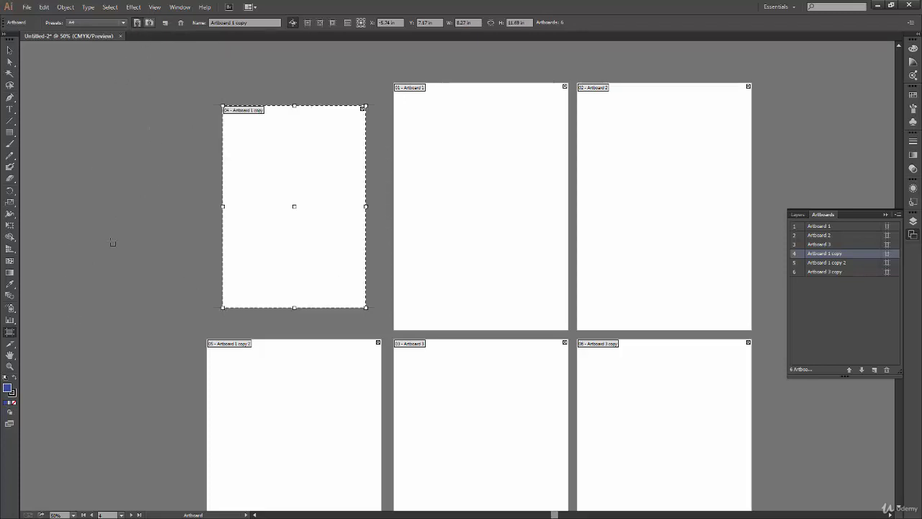
click(164, 26)
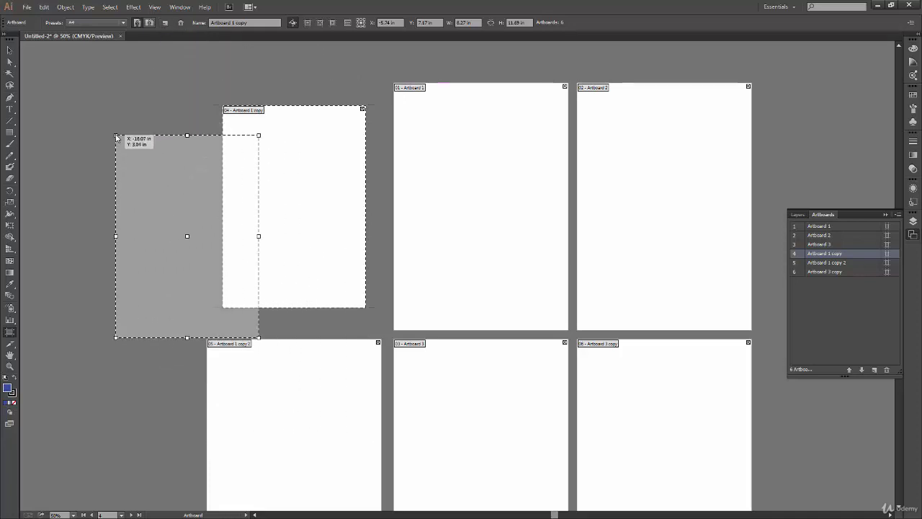
key(Escape)
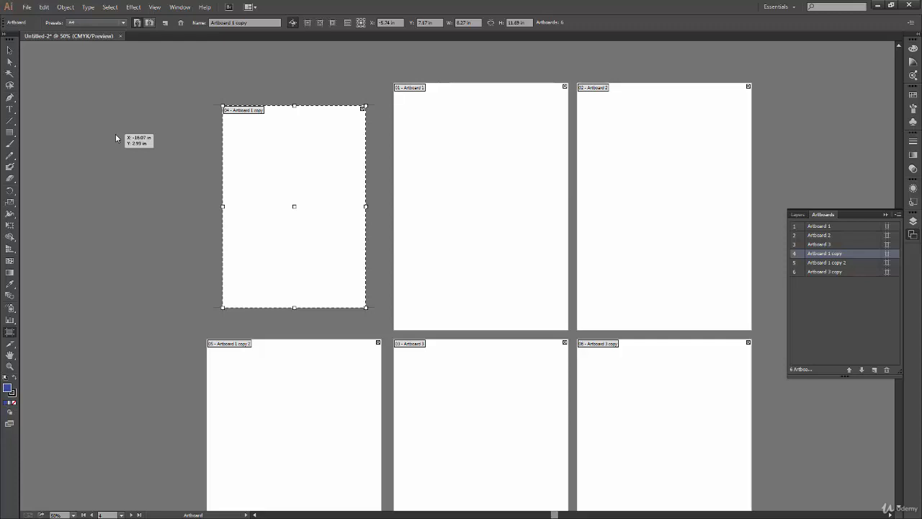
click(874, 369)
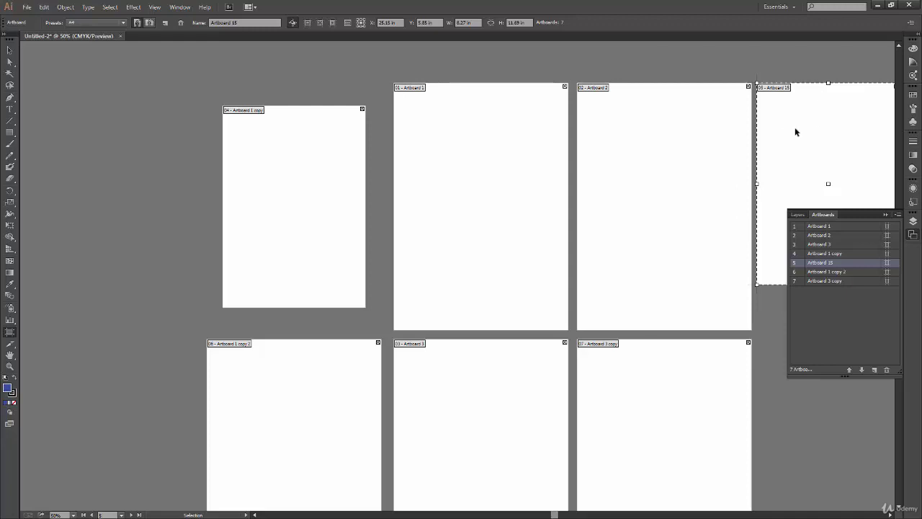
key(Delete)
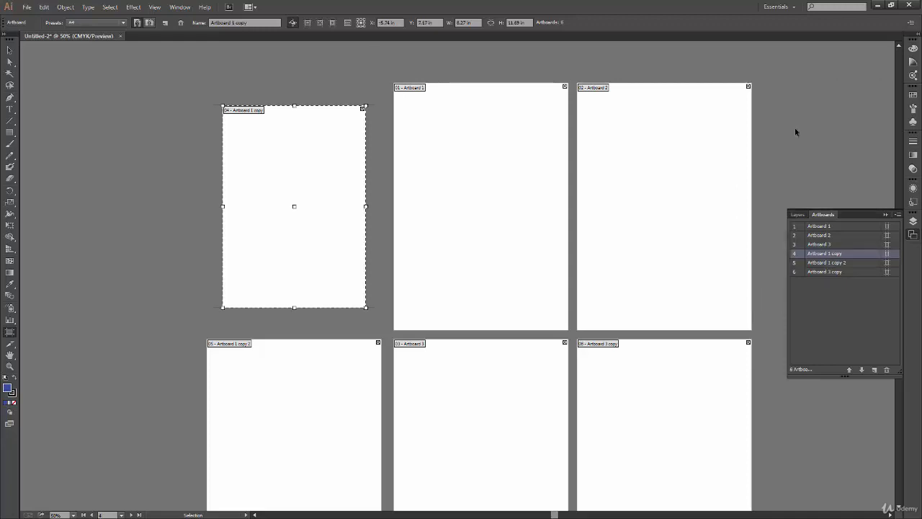
click(165, 25)
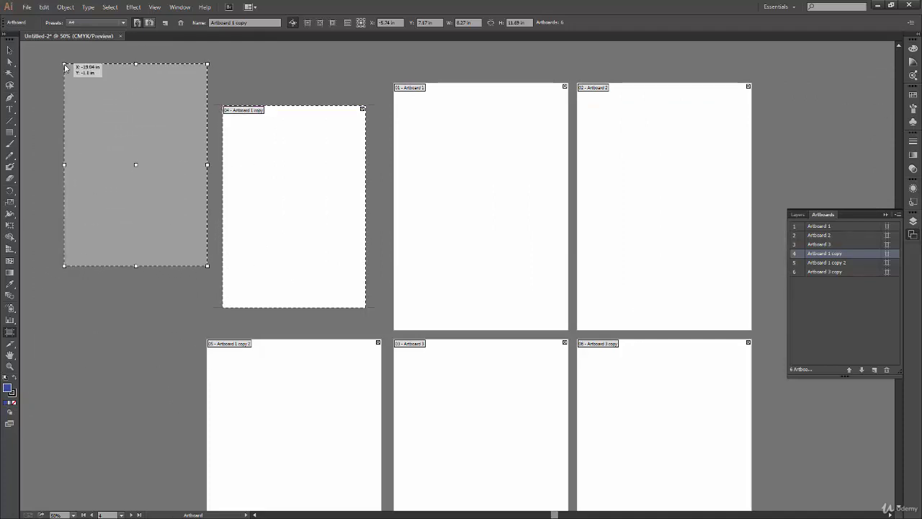
click(67, 66)
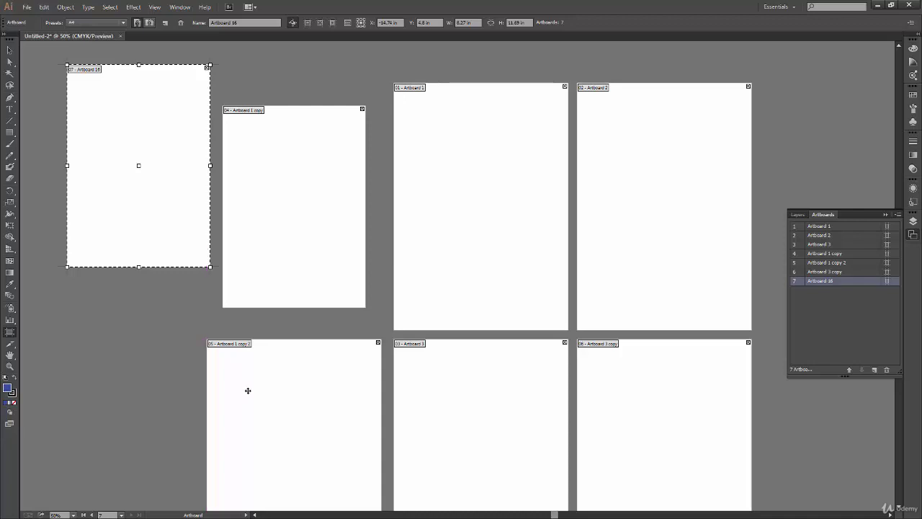
key(ctrl+z)
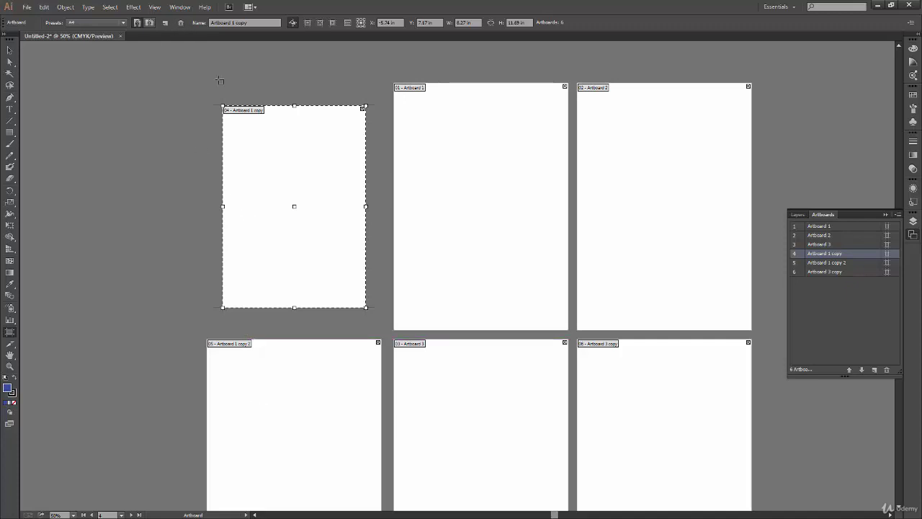
click(181, 22)
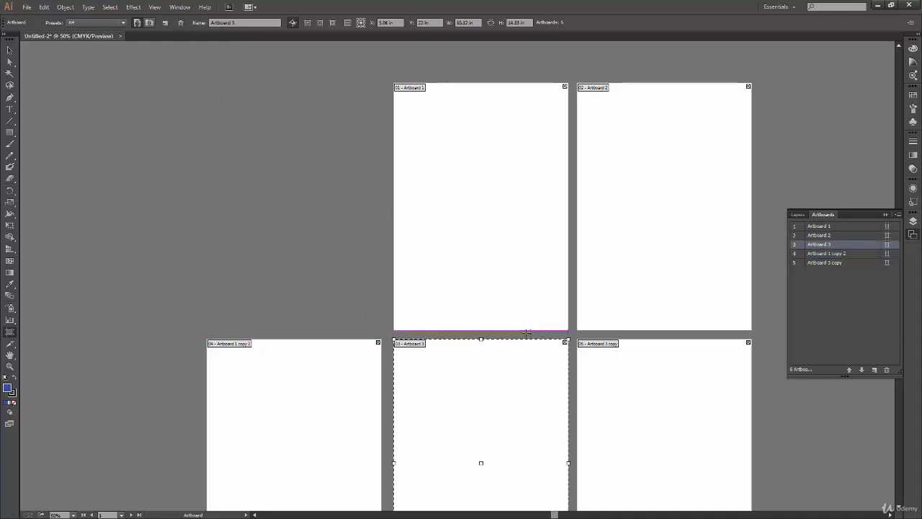
key(ctrl+z)
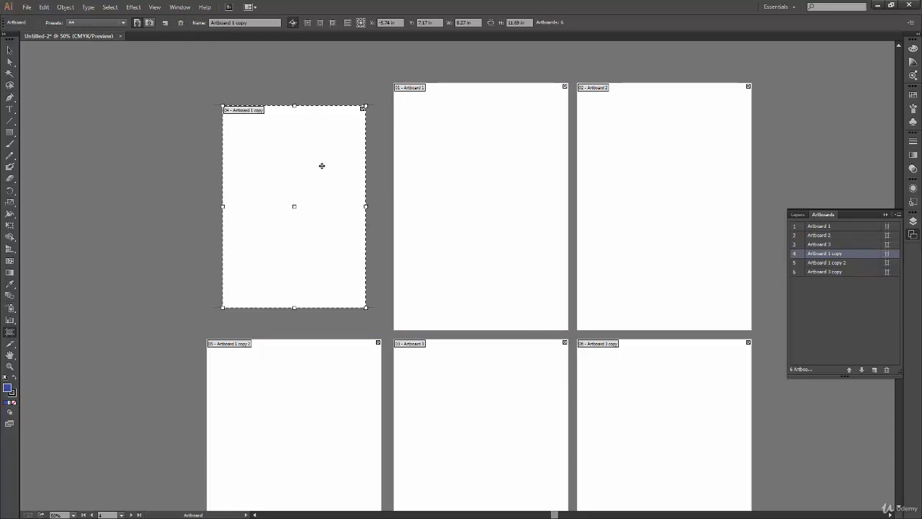
click(165, 23)
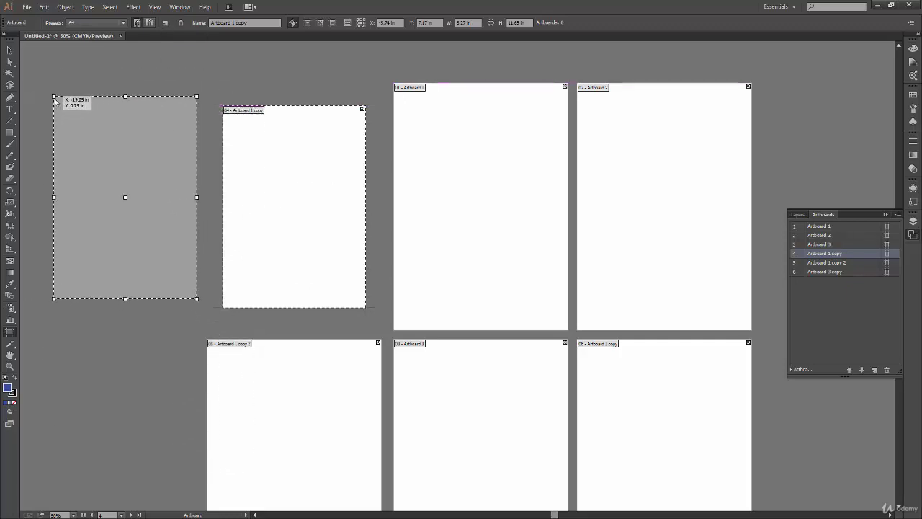
click(68, 102)
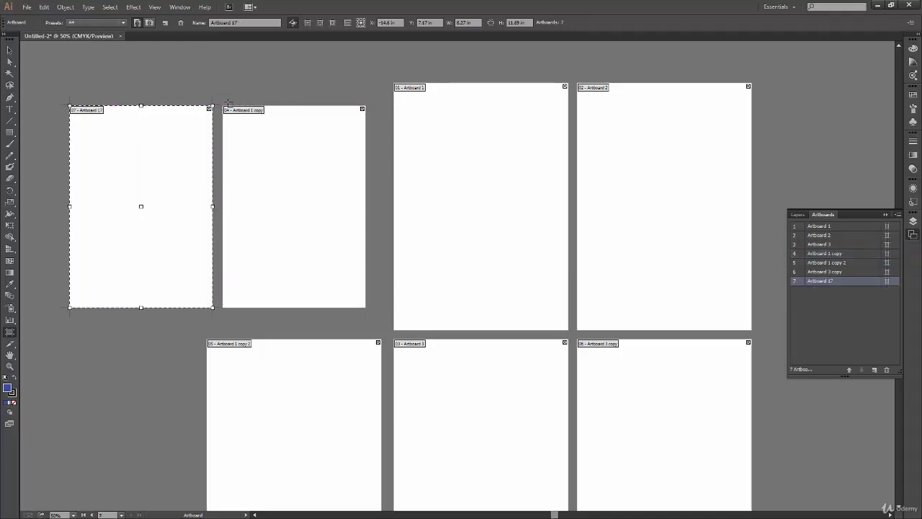
click(476, 142)
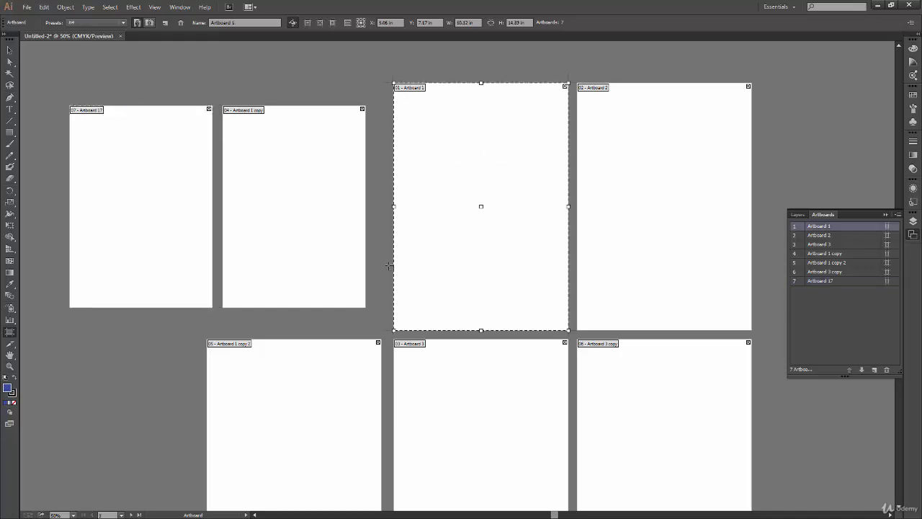
click(165, 25)
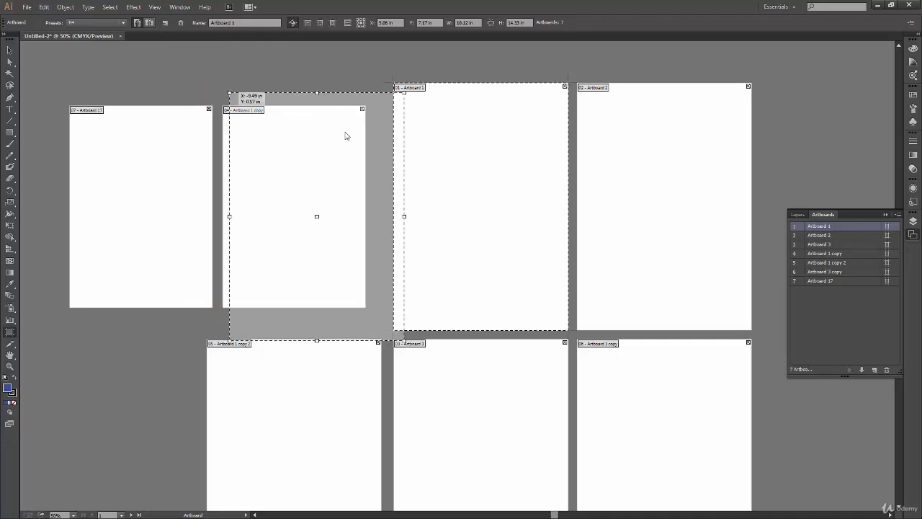
click(762, 85)
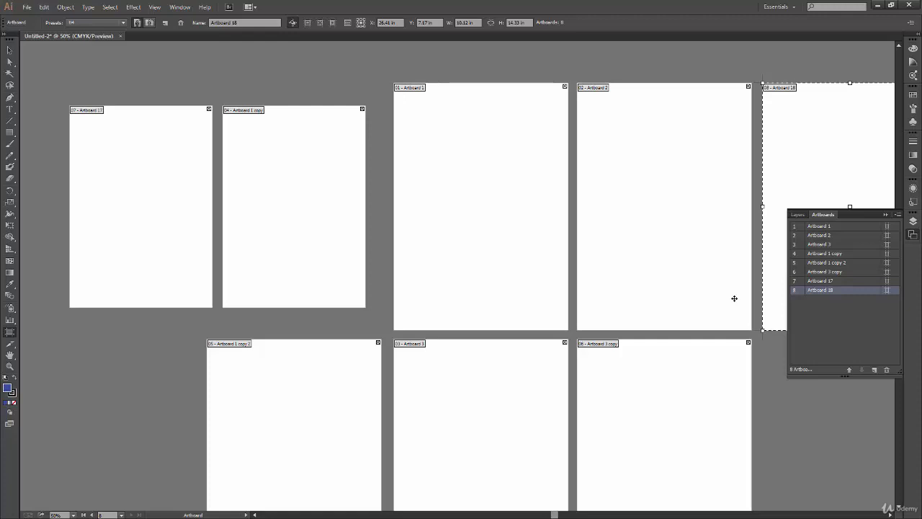
key(Delete)
key(Delete)
click(278, 195)
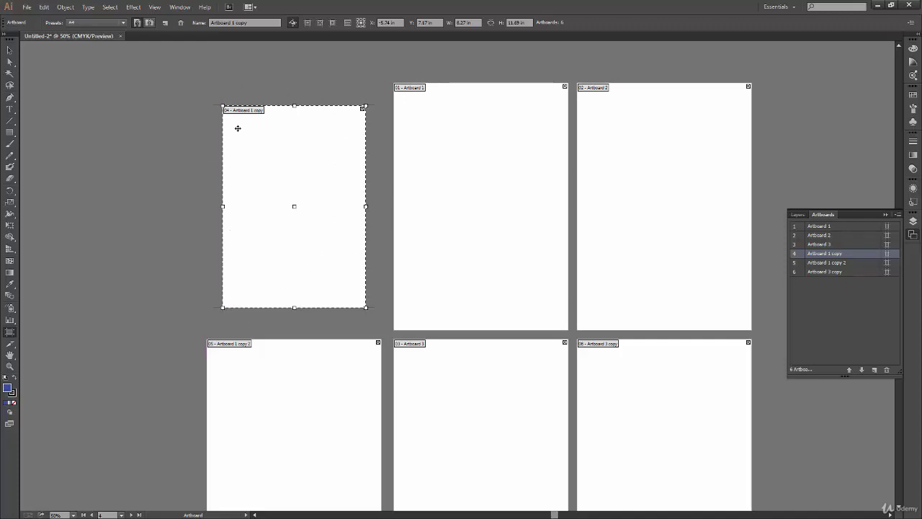
click(459, 159)
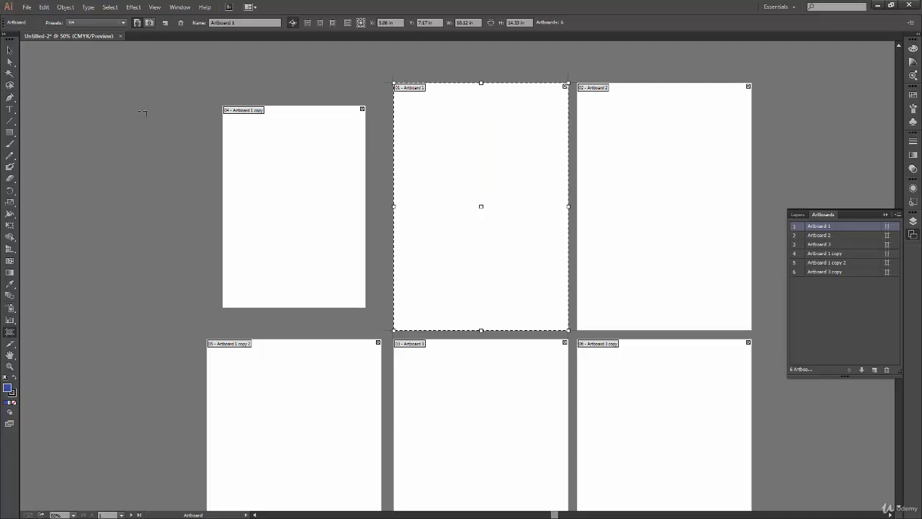
Rename Artboard 1 copy to 'Renamed artboard'.
click(212, 23)
click(281, 148)
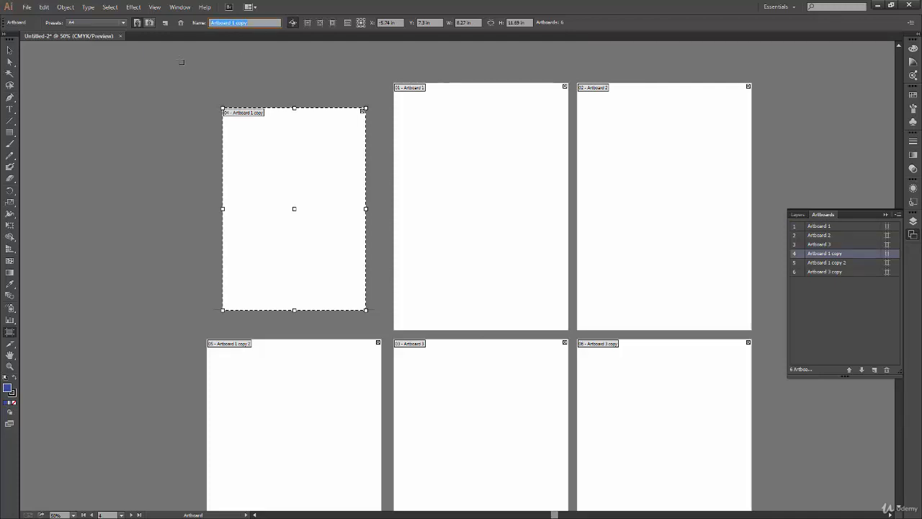
text(Ba)
click(436, 194)
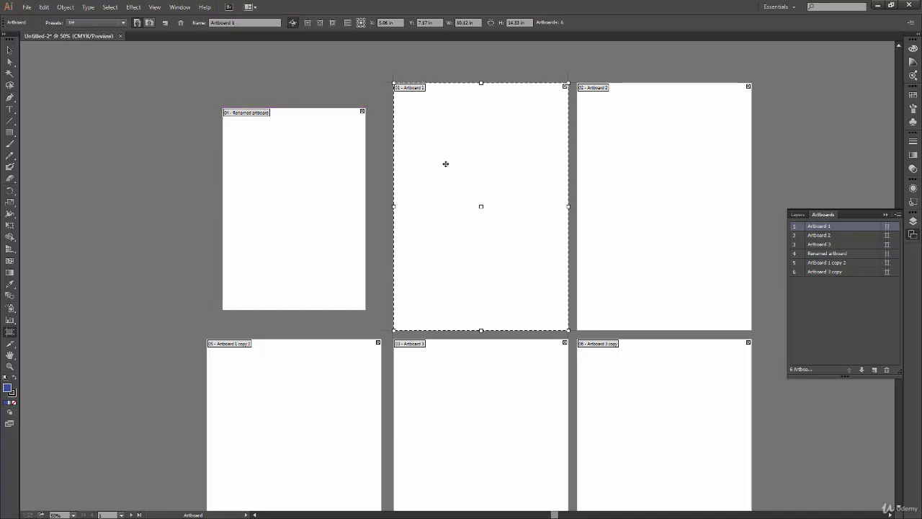
Rename Artboard 1 to 'Day5' and zoom the canvas to 200%.
click(238, 22)
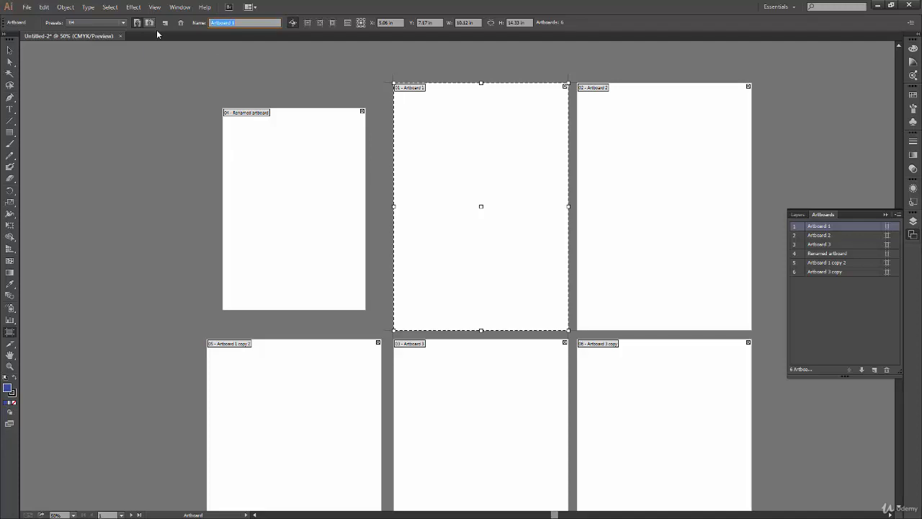
text(Day5)
key(Return)
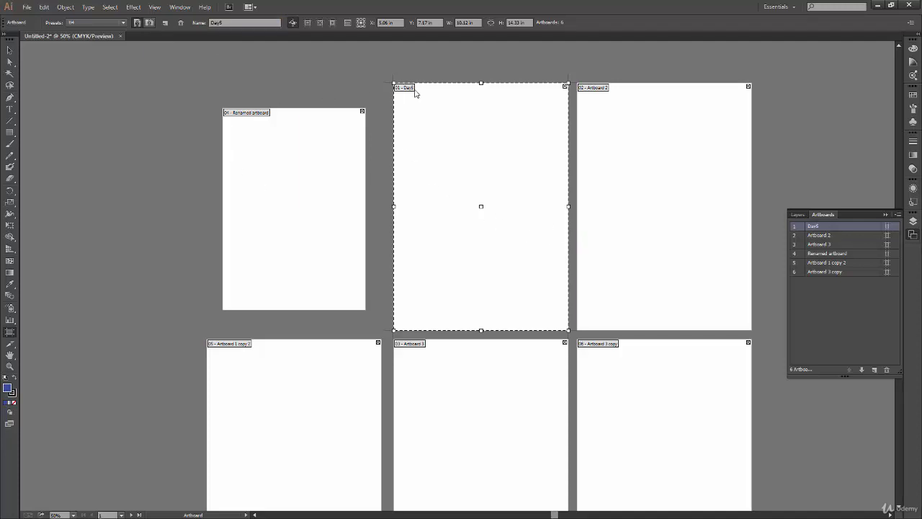
key(ctrl+plus)
key(ctrl+plus)
key(ctrl+plus)
key(ctrl+plus)
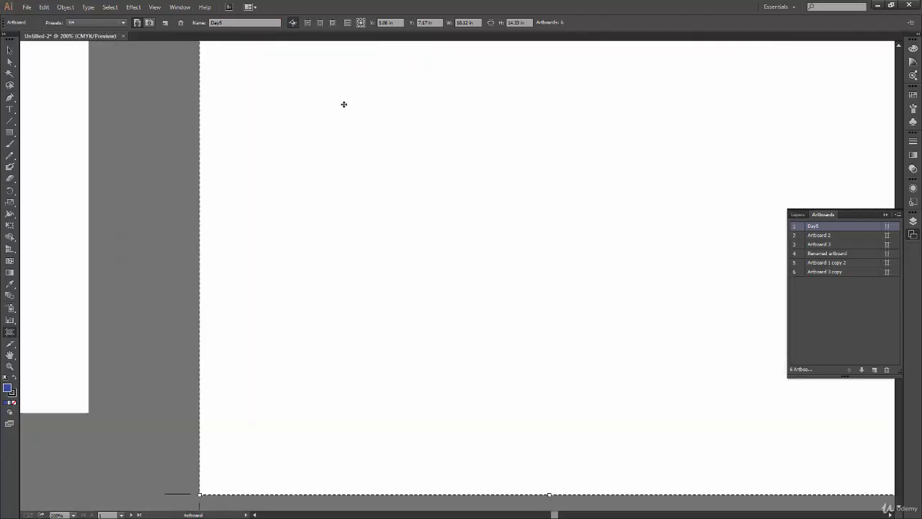
Pan across the canvas and step through the Artboards panel to Renamed artboard and Day5.
drag(344, 105, 422, 293)
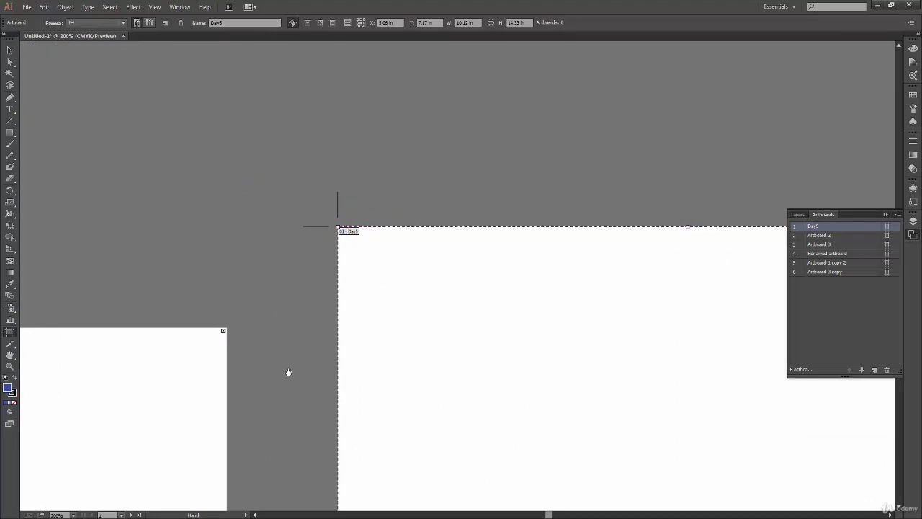
drag(288, 373, 569, 250)
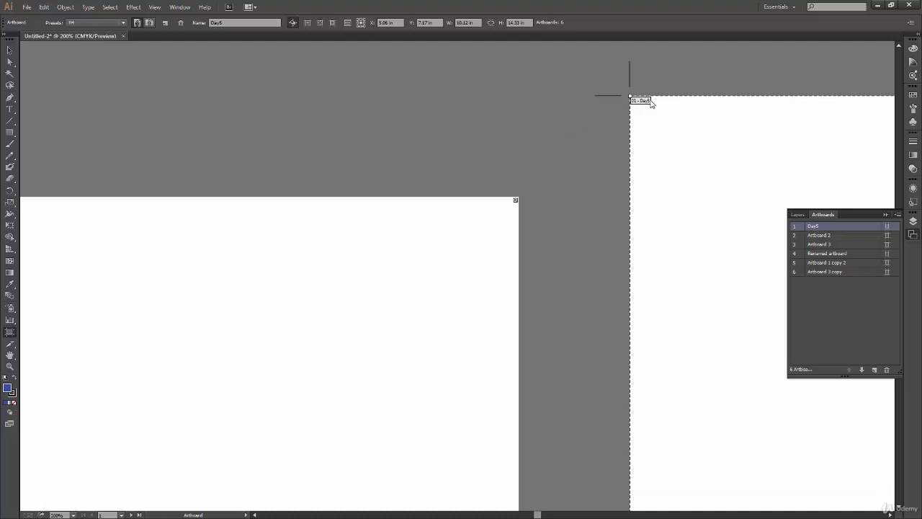
drag(195, 281, 505, 284)
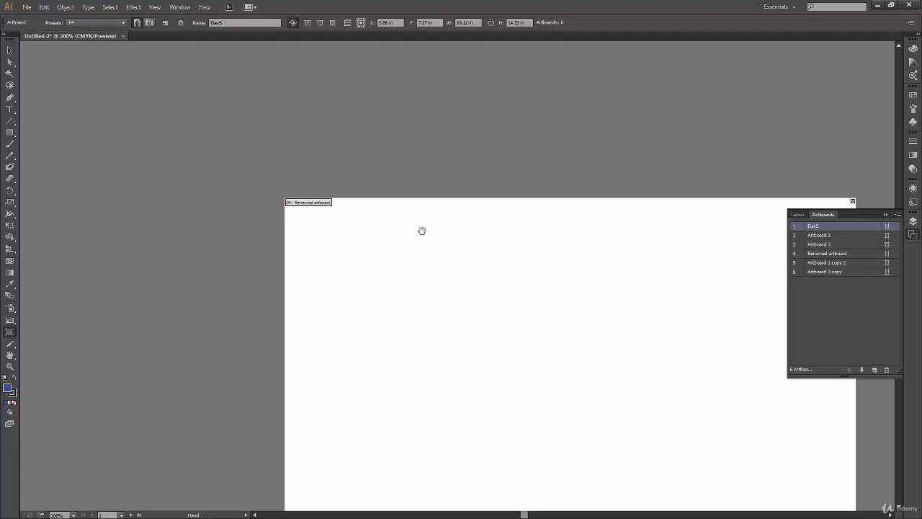
scroll(422, 231, right, 3)
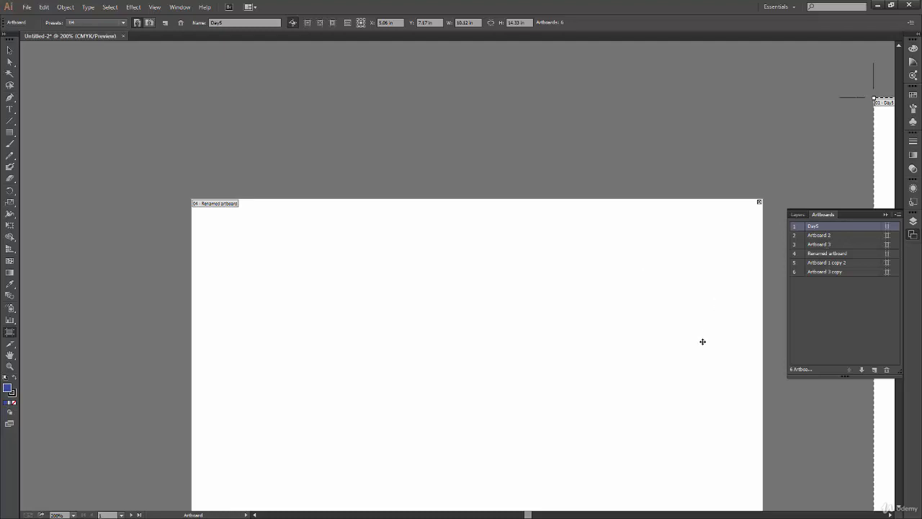
click(837, 237)
click(837, 245)
click(842, 256)
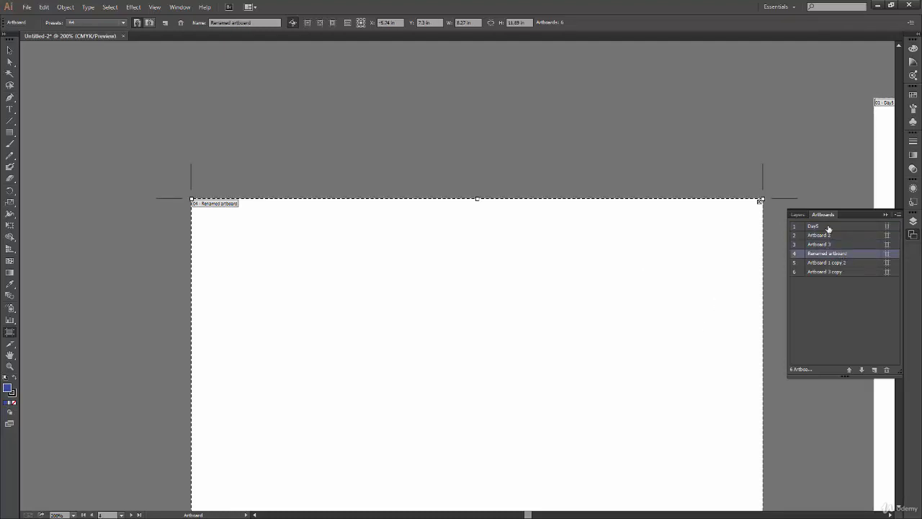
click(828, 227)
Select Renamed artboard and frame it beside Day5.
drag(696, 243, 305, 303)
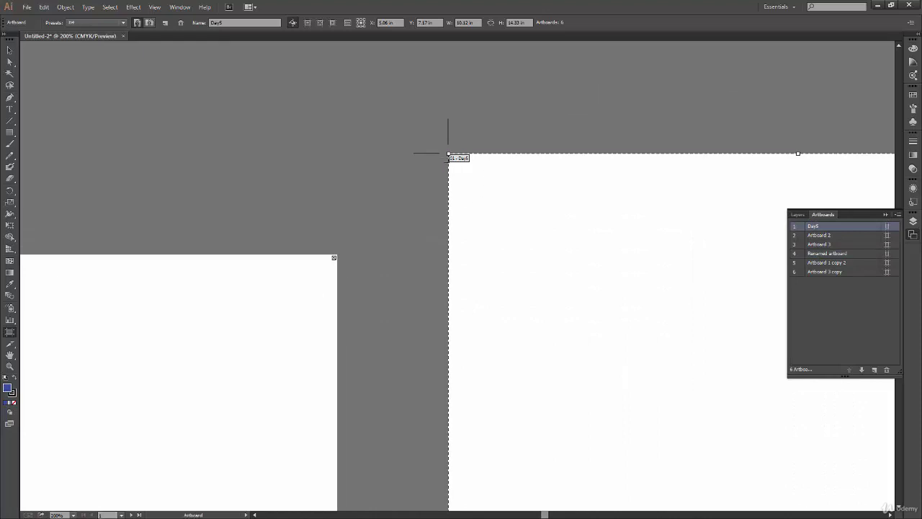
drag(247, 358, 609, 332)
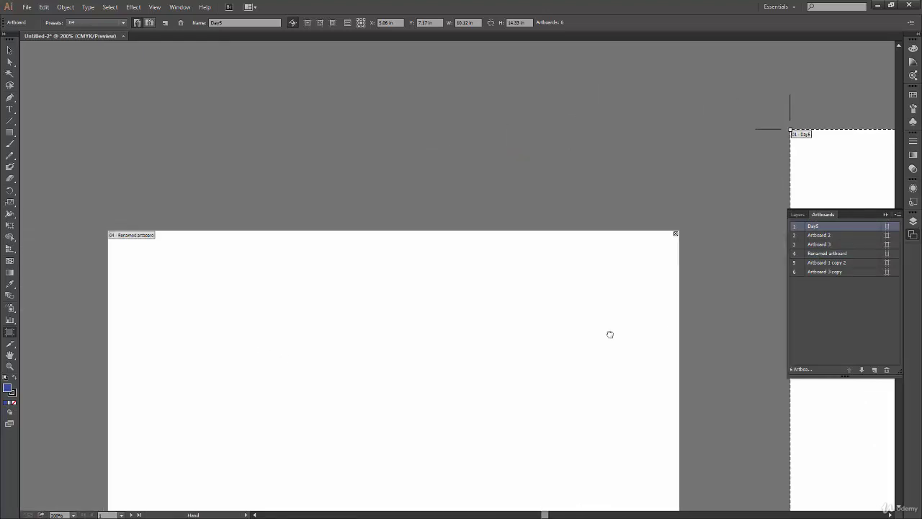
click(423, 351)
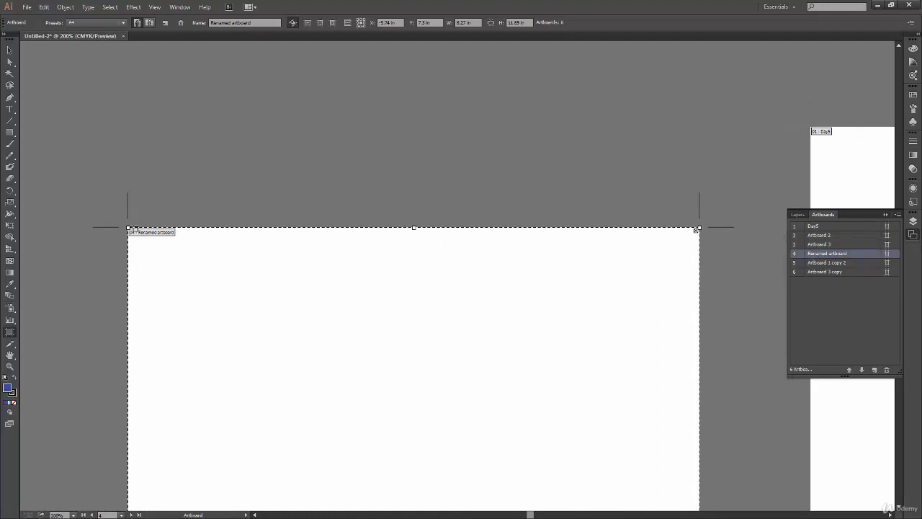
drag(699, 315, 500, 323)
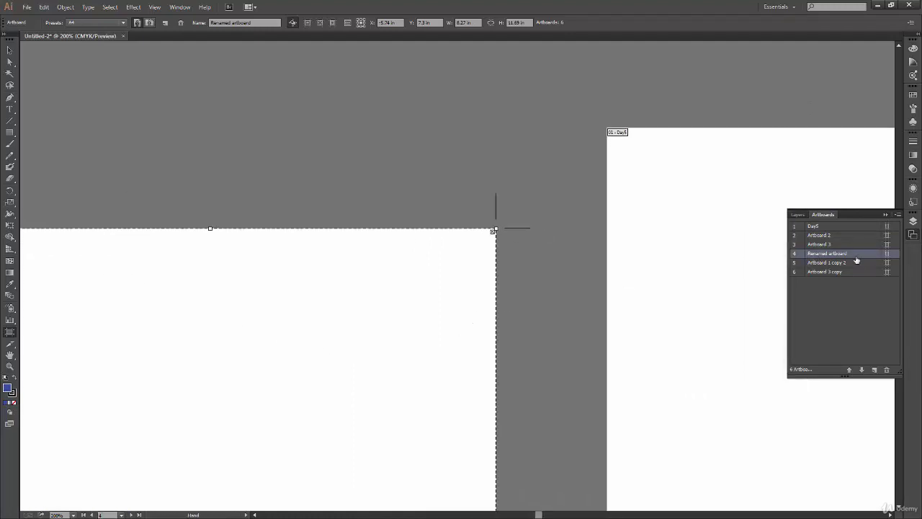
Move Renamed artboard to second place after Day5, then zoom out to 66.67%.
double_click(827, 256)
drag(837, 255, 829, 232)
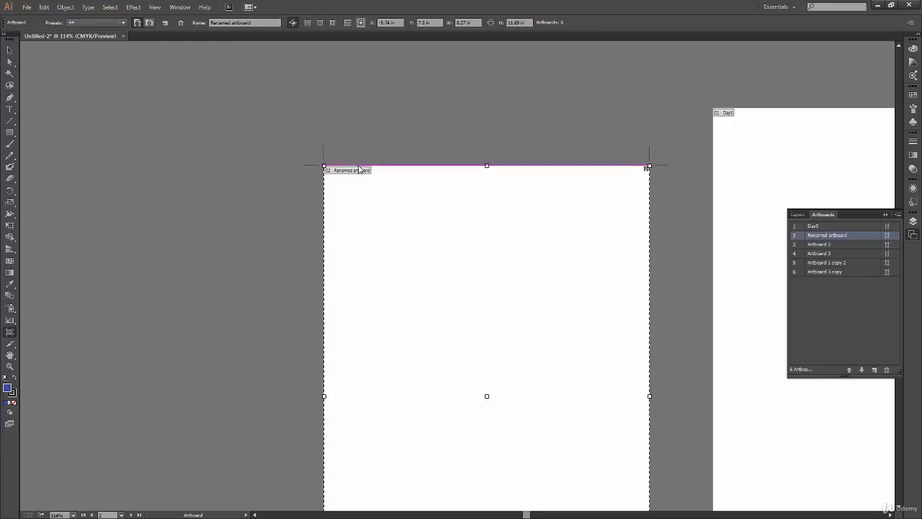
key(ctrl+minus)
drag(492, 336, 383, 300)
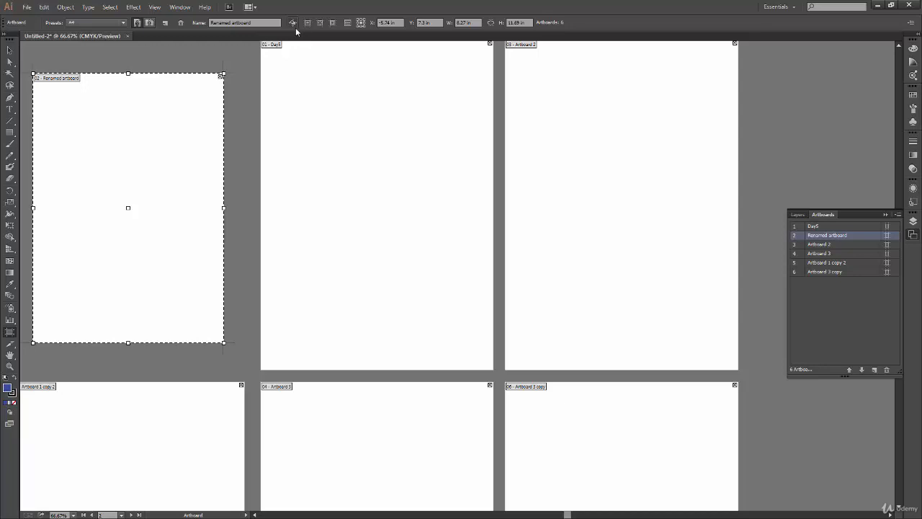
Draw a blue five-pointed star with the Star tool and move it onto Renamed artboard.
click(10, 133)
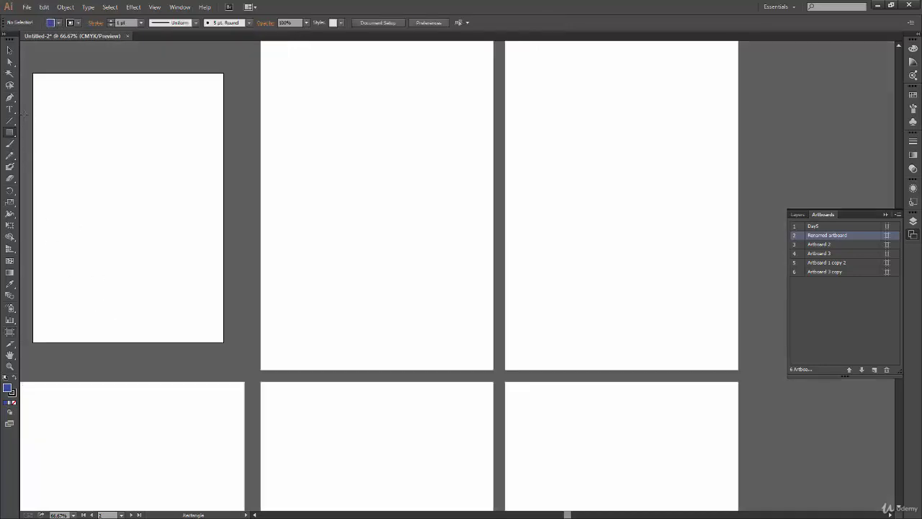
drag(10, 134, 80, 176)
drag(354, 193, 423, 150)
key(v)
drag(391, 229, 397, 229)
click(762, 186)
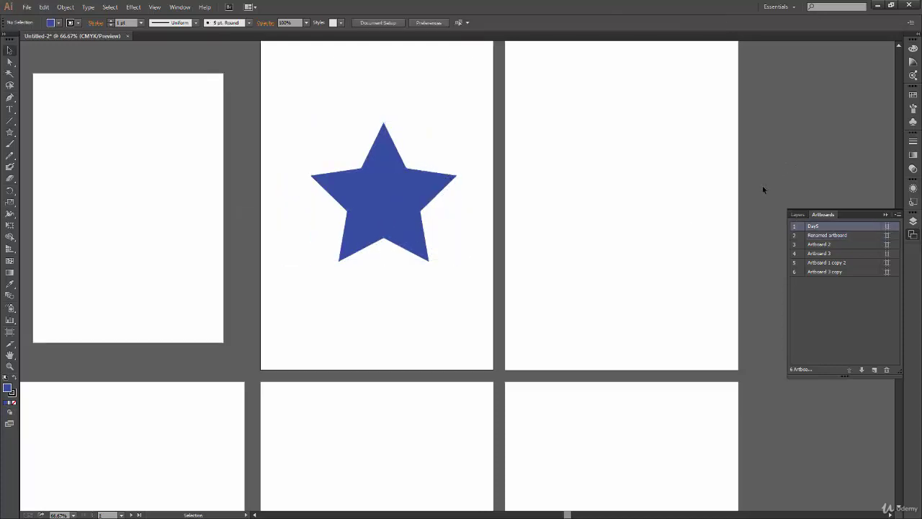
scroll(372, 255, right, 5)
scroll(252, 229, left, 5)
drag(604, 259, 350, 271)
click(166, 293)
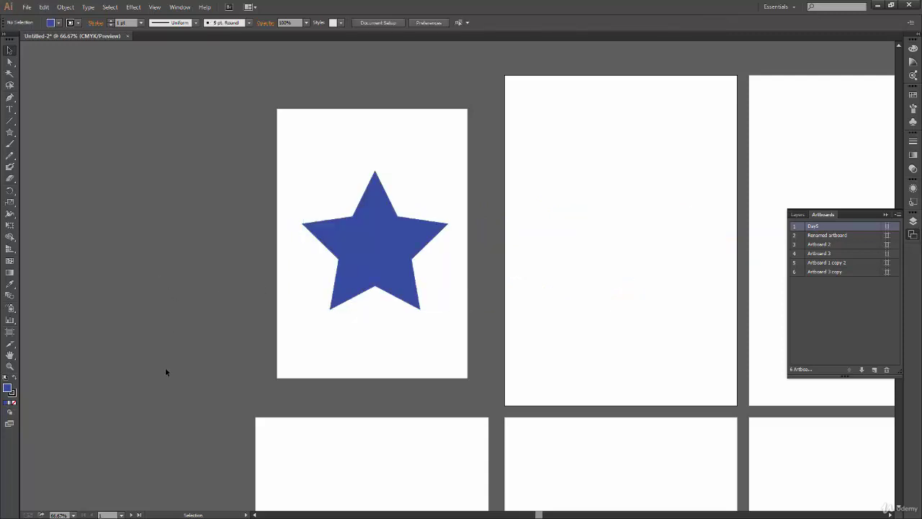
Drag the star's and Renamed artboards around, and draw then delete a small test artboard.
click(9, 331)
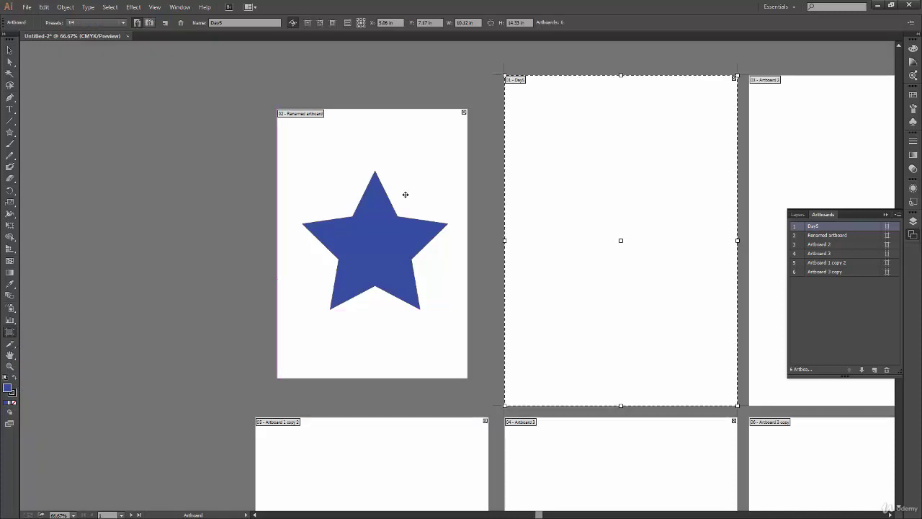
drag(410, 183, 204, 205)
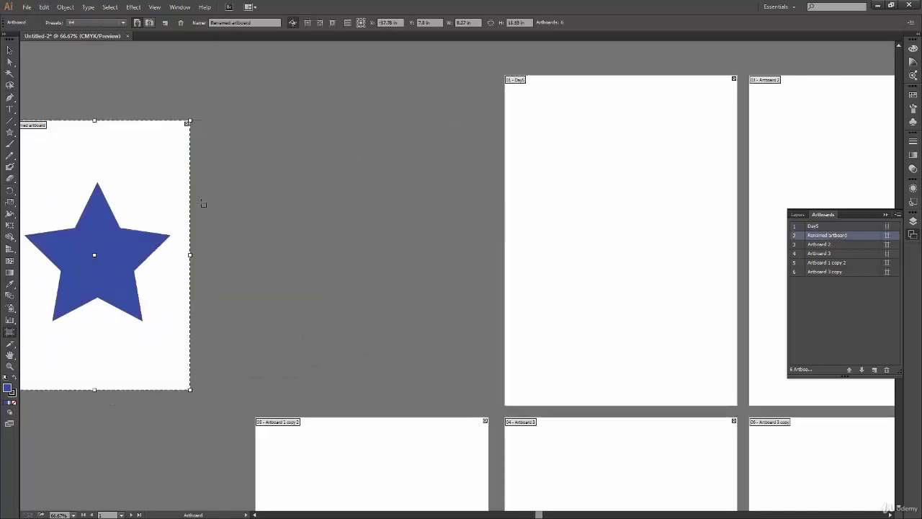
drag(130, 177, 307, 181)
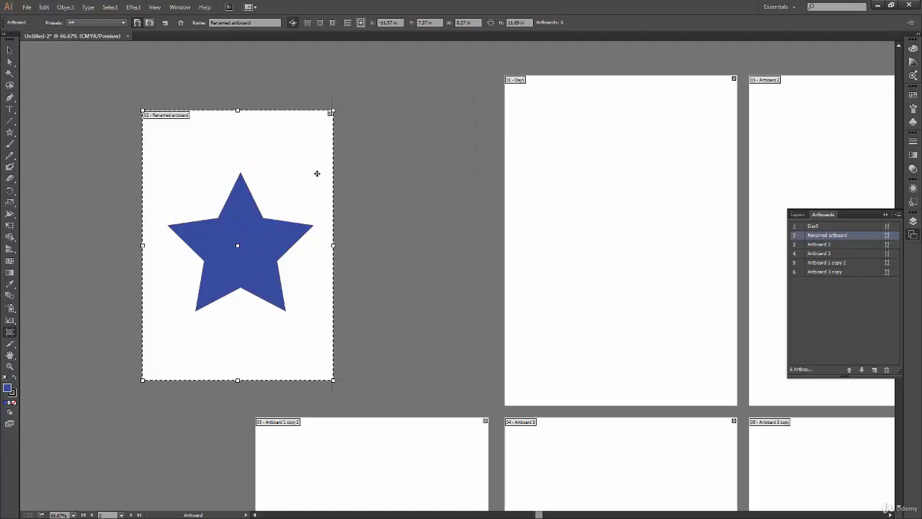
mouse_move(316, 174)
mouse_down()
mouse_move(264, 142)
mouse_move(384, 171)
mouse_up()
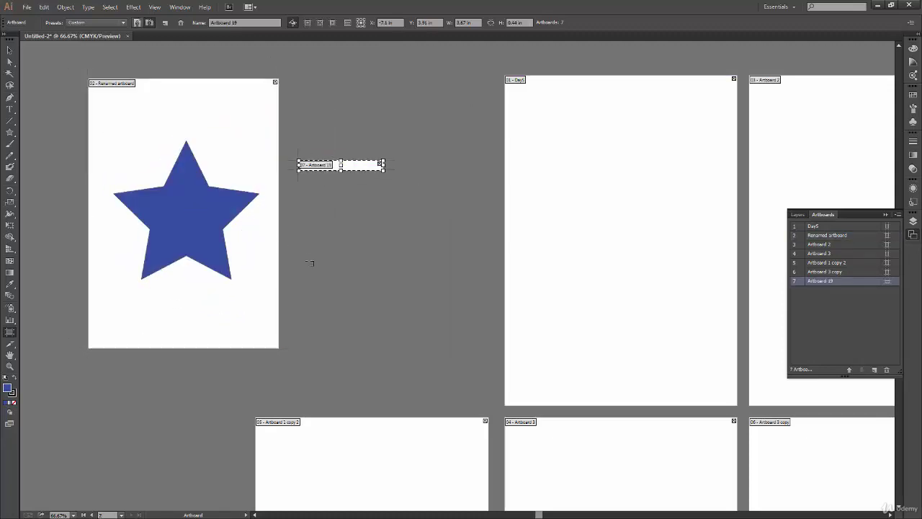
key(Delete)
drag(238, 115, 373, 141)
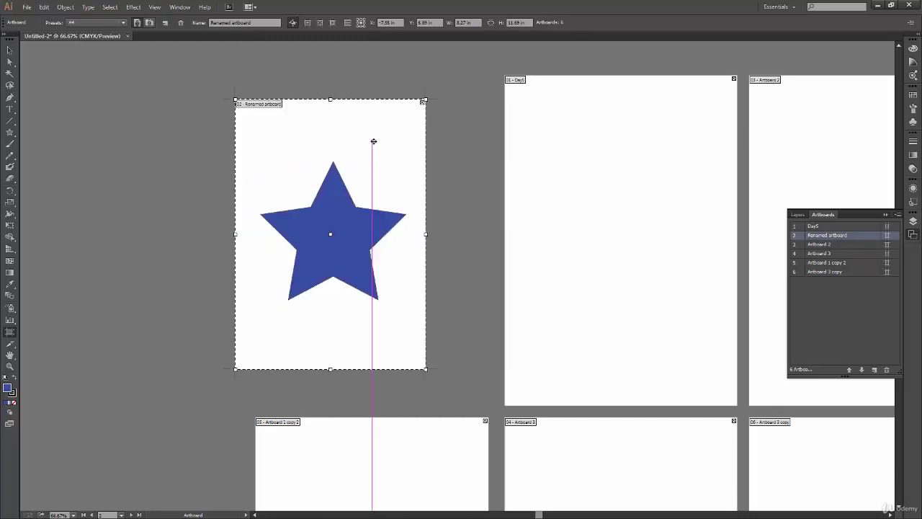
Turn off Move/Copy Artwork with Artboard and reposition the Renamed artboard, leaving the star behind.
click(291, 24)
drag(422, 146, 196, 162)
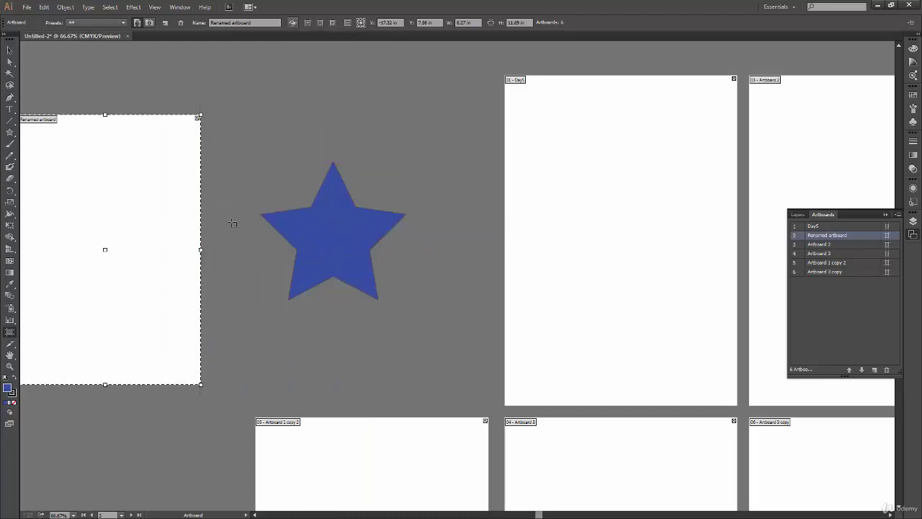
drag(165, 267, 82, 147)
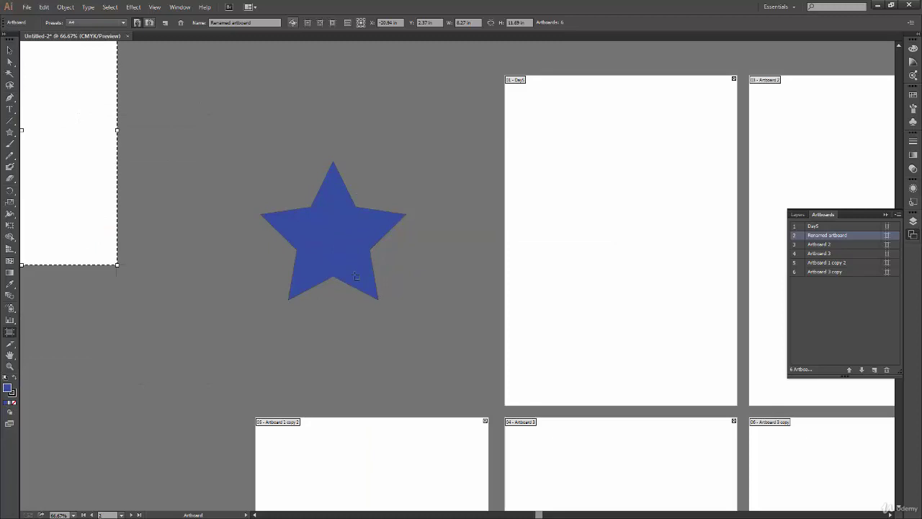
drag(94, 217, 63, 425)
drag(70, 327, 189, 319)
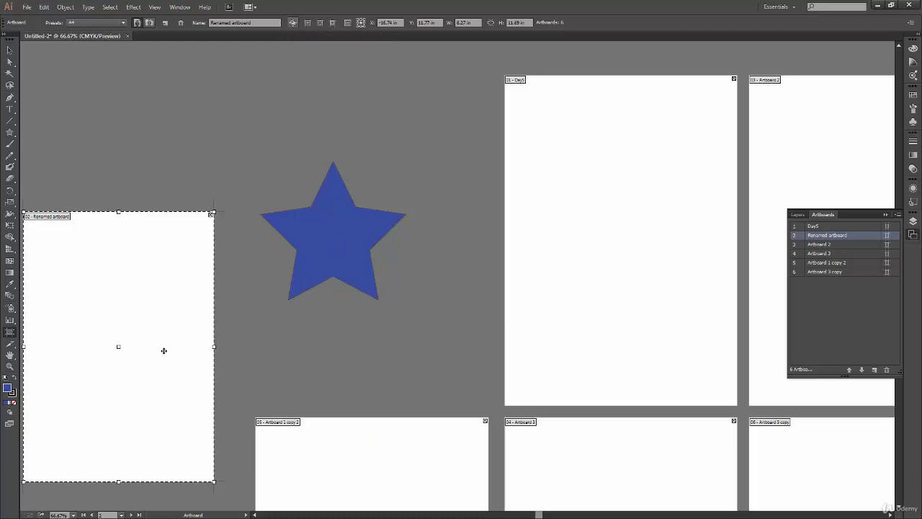
Bring the Renamed artboard back under the star, delete it, then undo the deletion.
drag(163, 350, 214, 221)
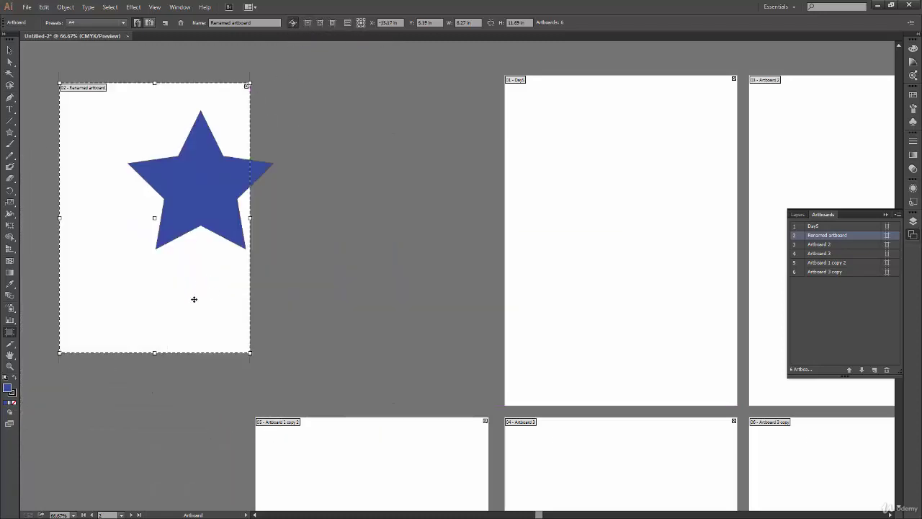
drag(195, 298, 354, 301)
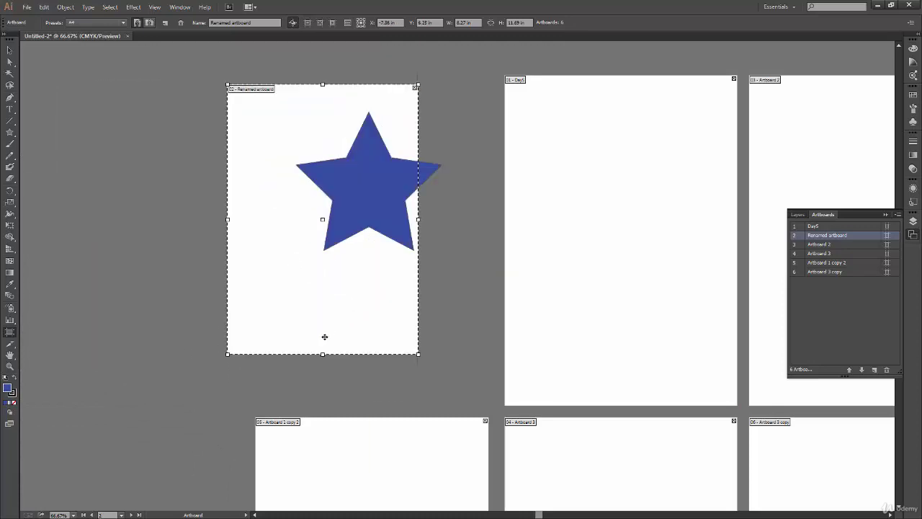
key(Delete)
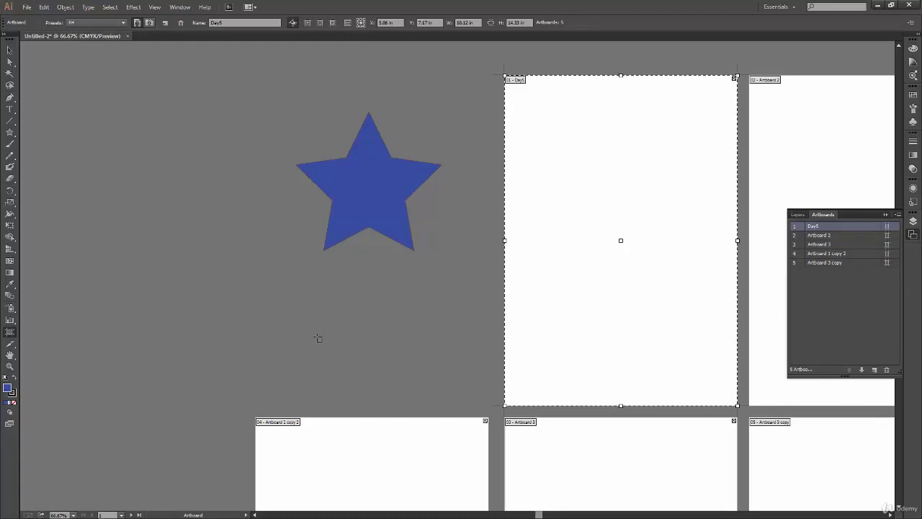
key(ctrl+z)
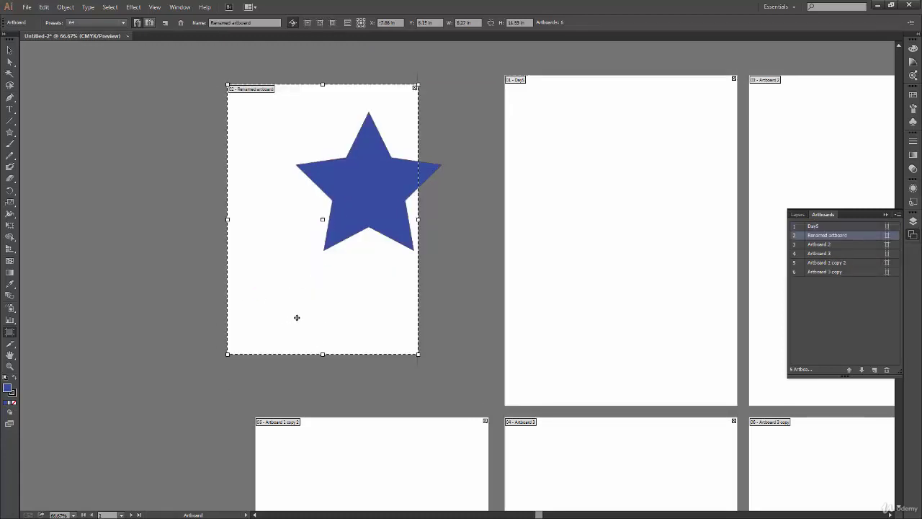
Select the Renamed artboard and delete it.
click(553, 289)
click(321, 340)
key(Delete)
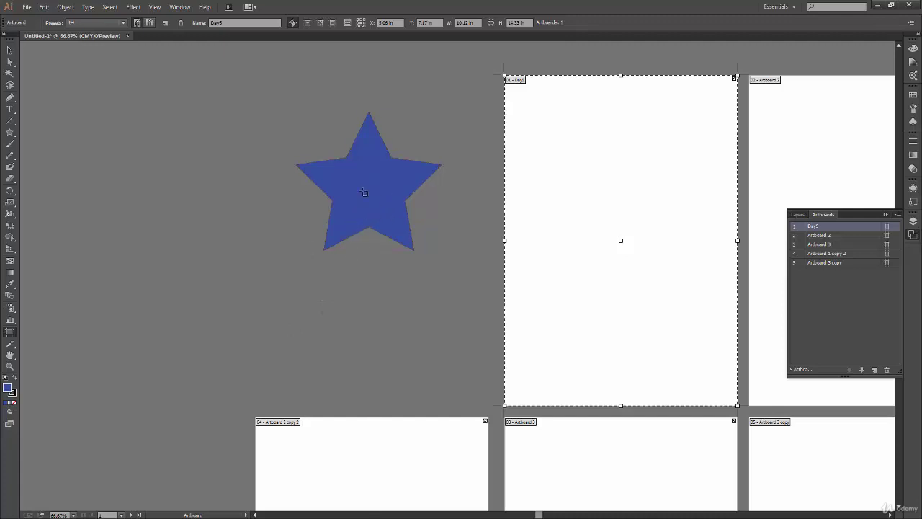
Delete the blue star with the Selection tool.
click(10, 49)
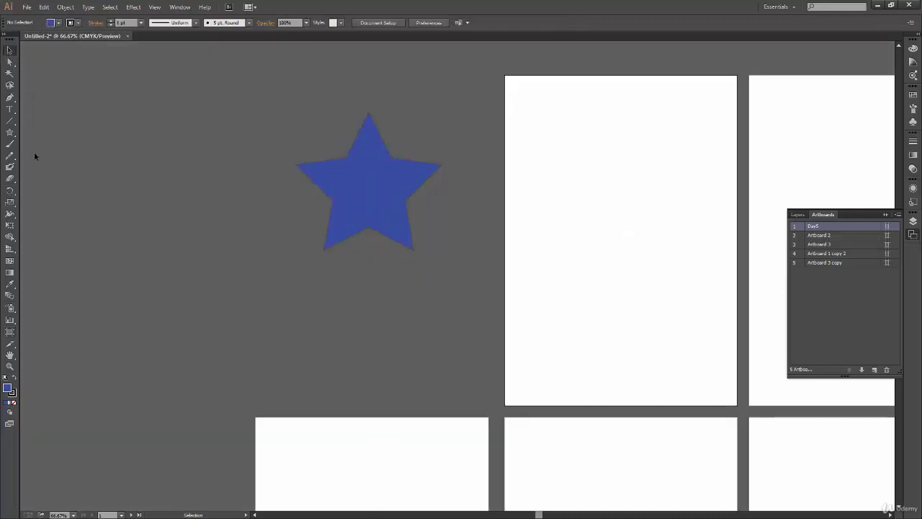
key(Delete)
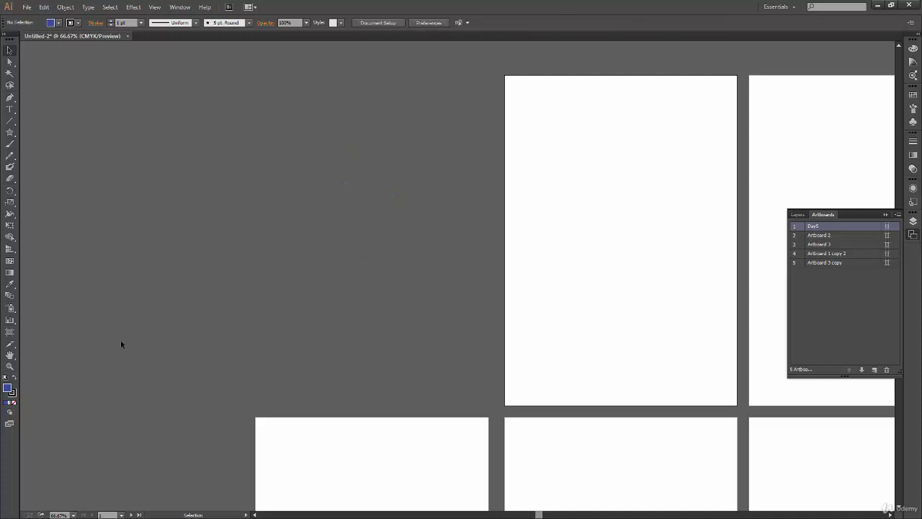
click(10, 332)
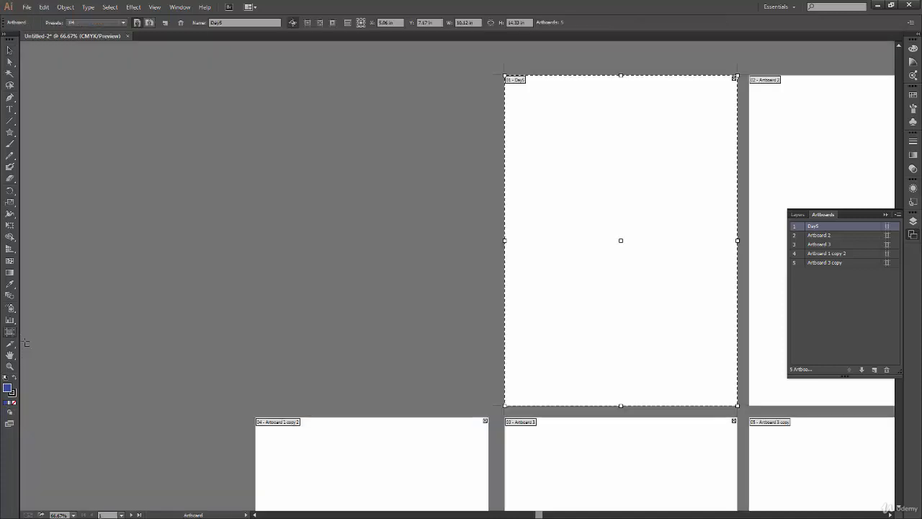
Toggle Day5's centre mark and video safe areas, then hide the safe-area guides on Artboard 2 and Day5.
click(321, 23)
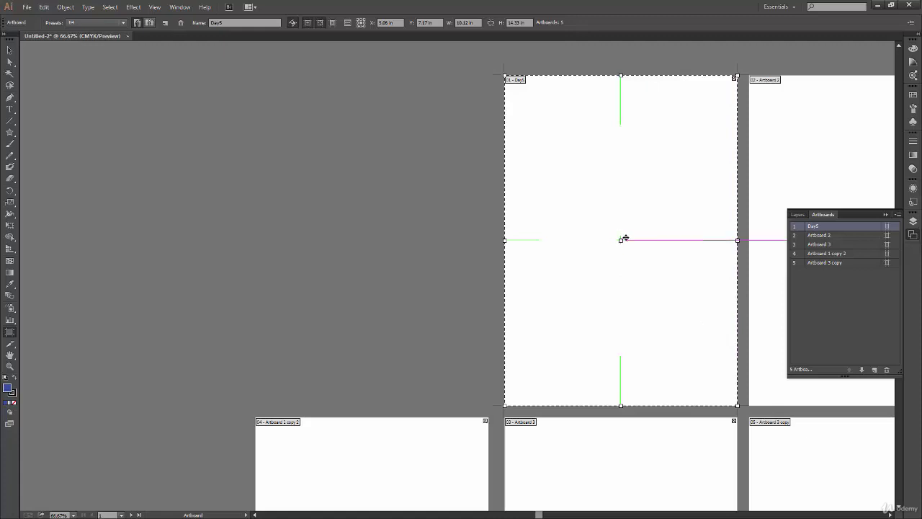
click(333, 23)
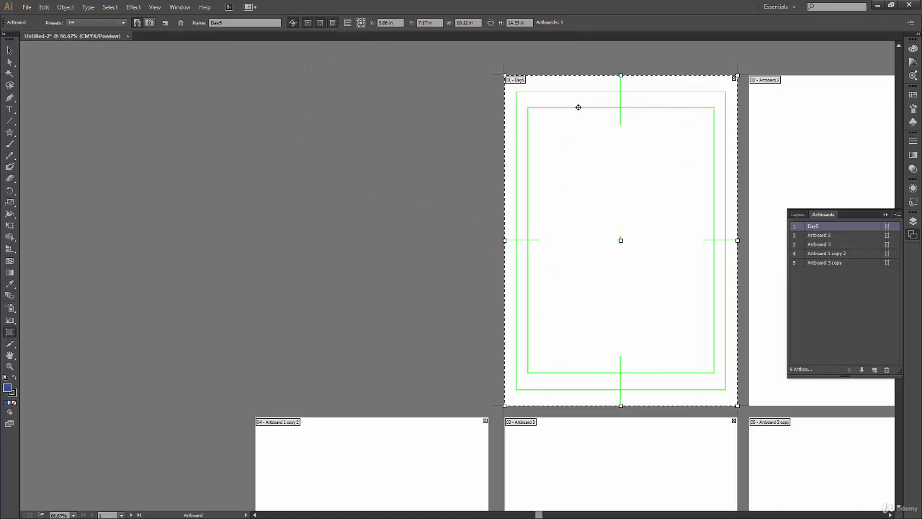
click(768, 145)
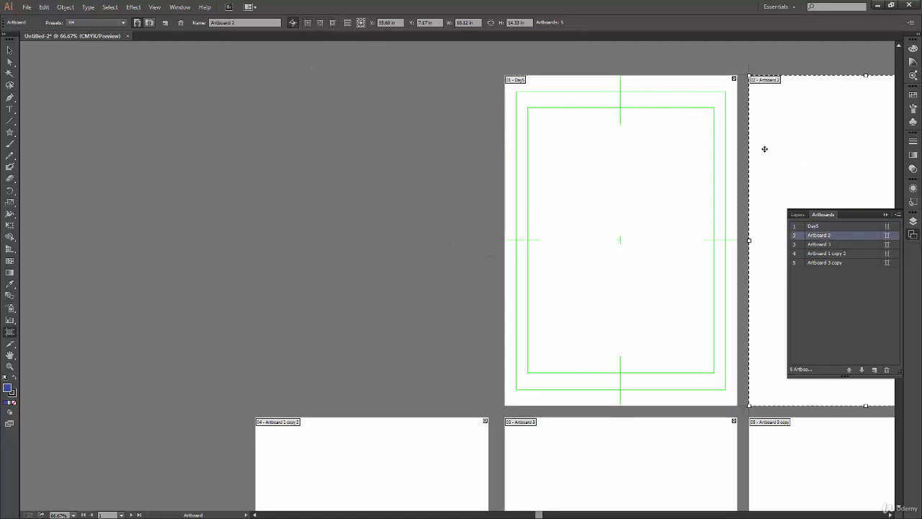
click(333, 23)
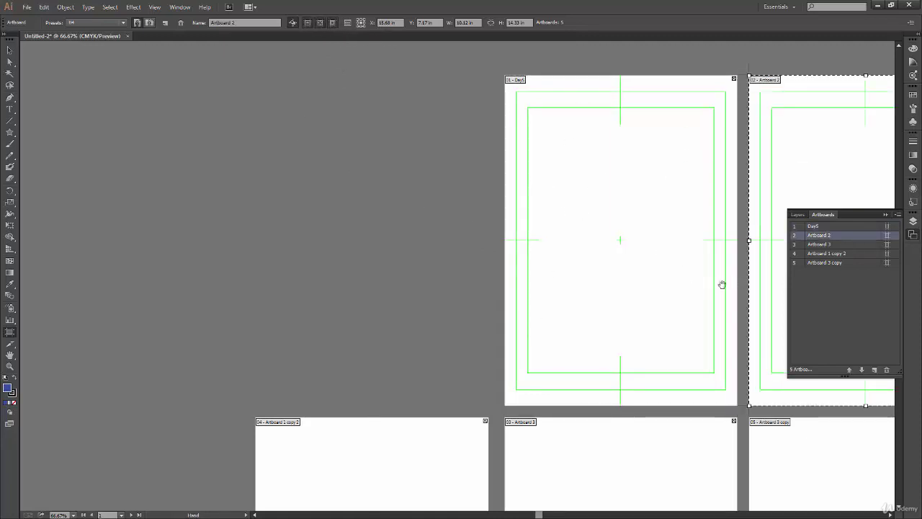
drag(721, 284, 371, 287)
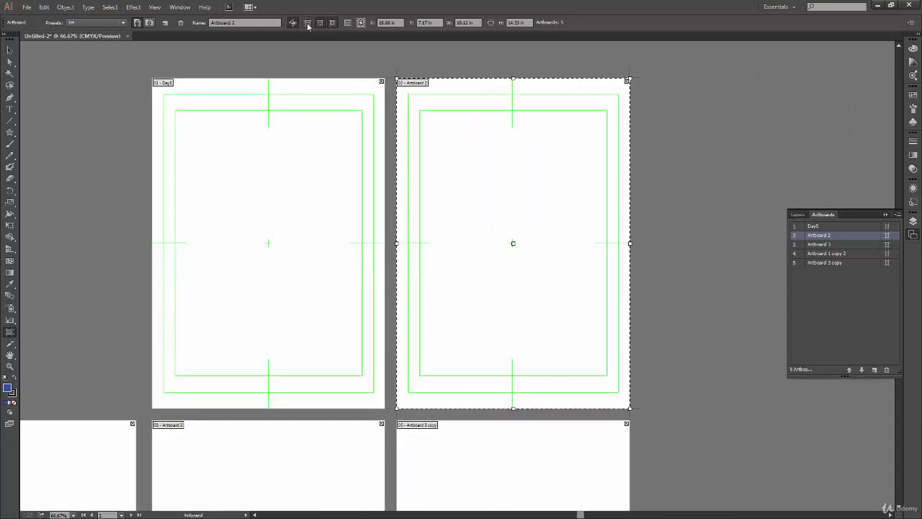
click(333, 22)
click(323, 154)
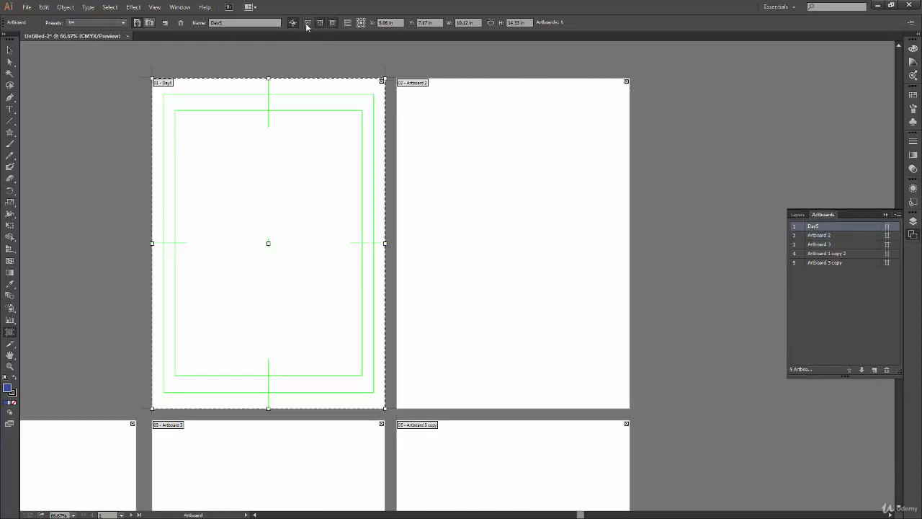
click(332, 22)
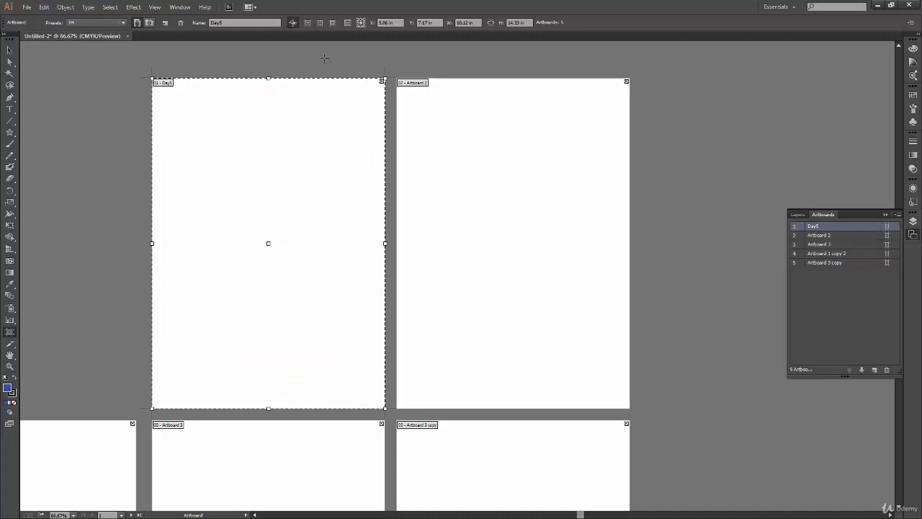
click(348, 24)
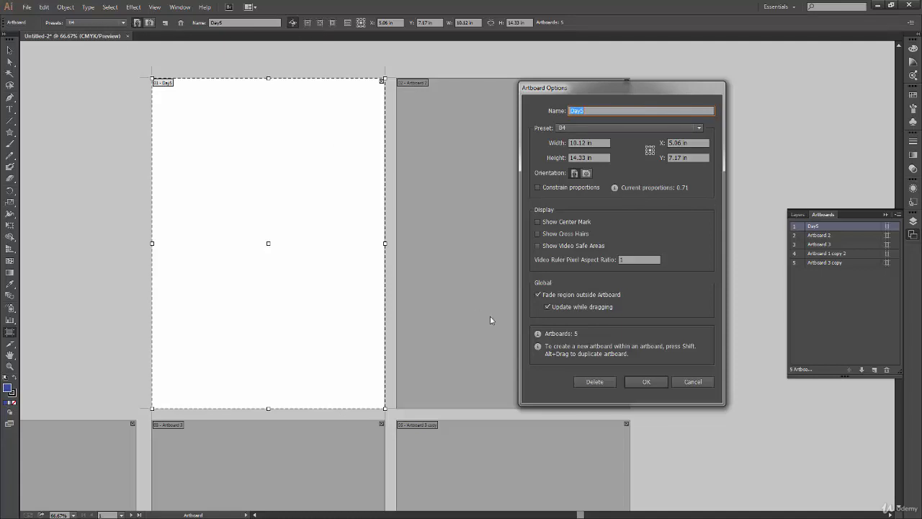
click(693, 381)
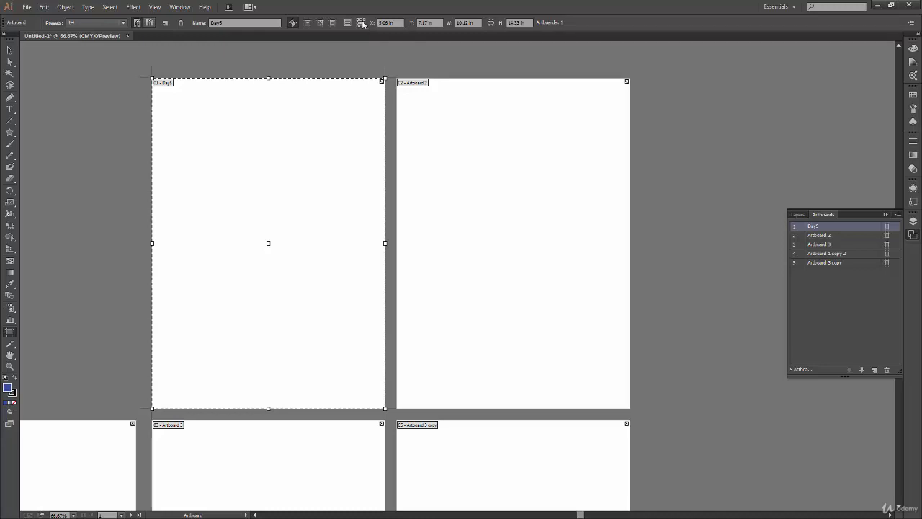
Show the rulers and pan to the artboards' top-left area.
key(Escape)
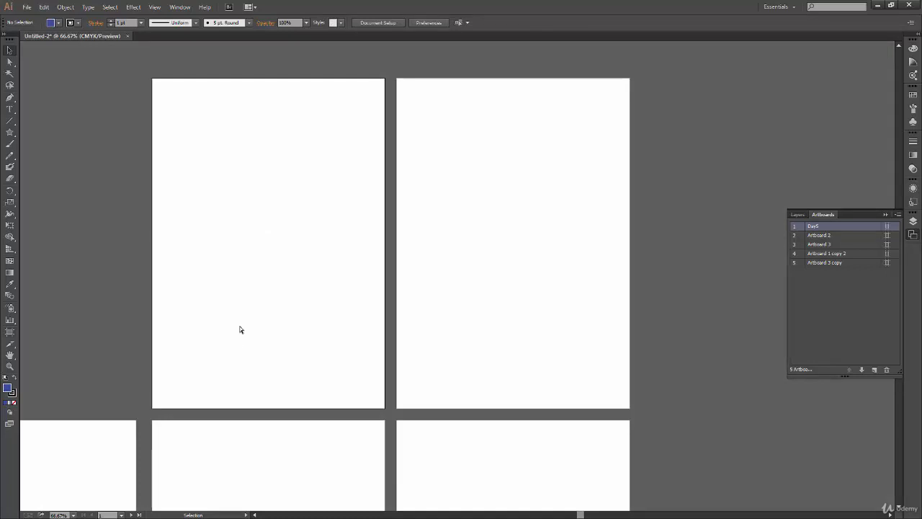
key(ctrl+r)
drag(177, 245, 241, 211)
Drag guides from the top and left rulers onto Day5's top and left edges.
drag(306, 44, 296, 100)
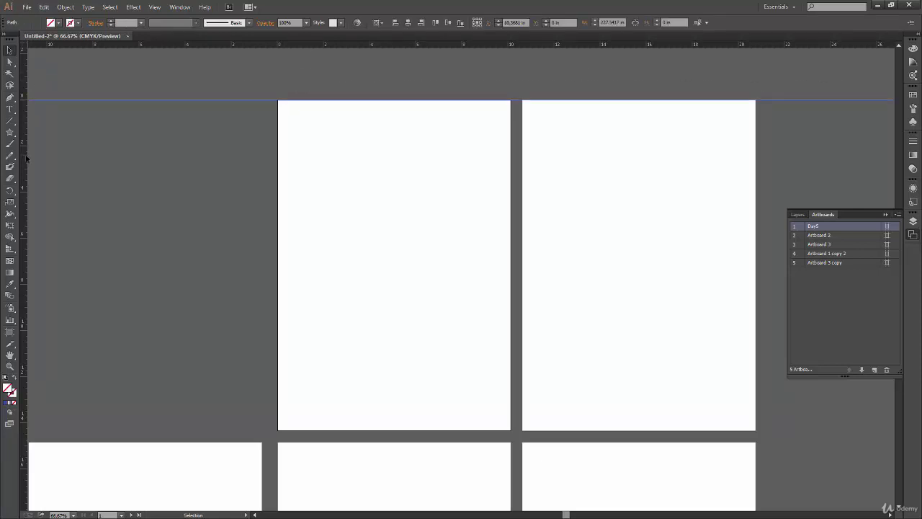
drag(278, 151, 275, 150)
drag(273, 72, 277, 73)
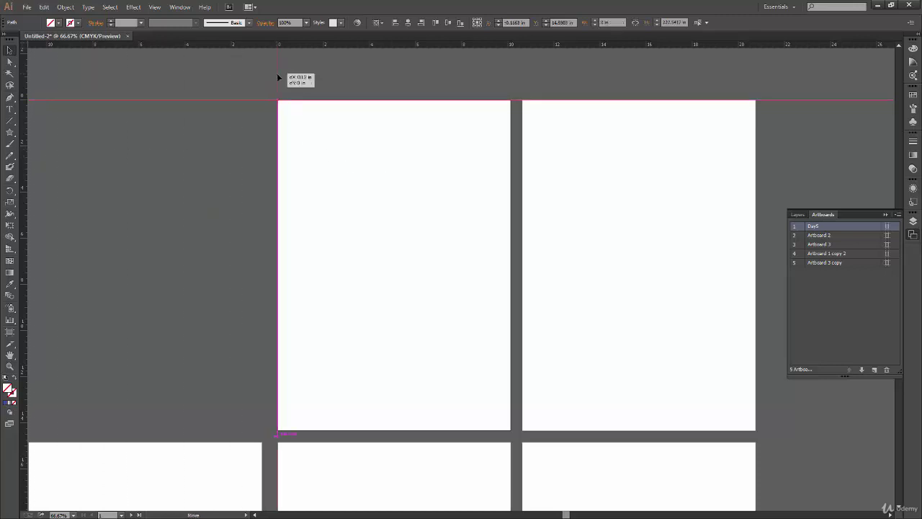
click(323, 252)
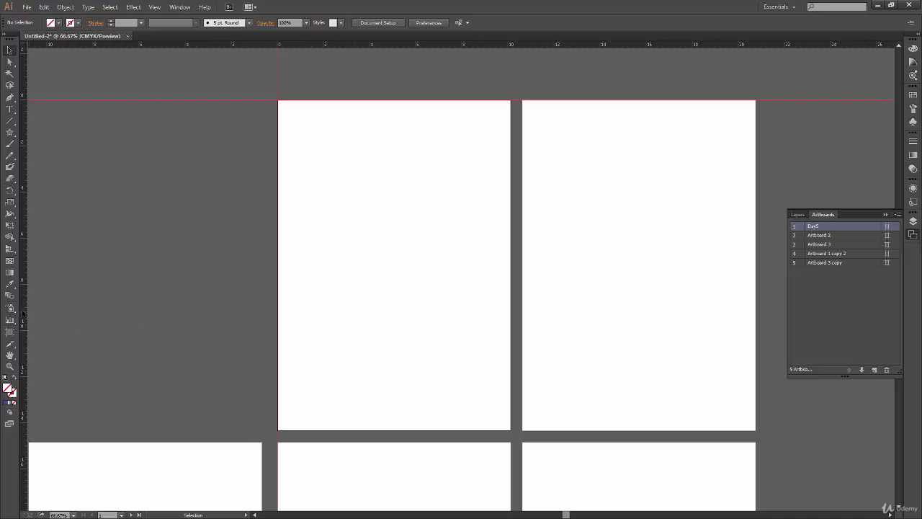
click(10, 332)
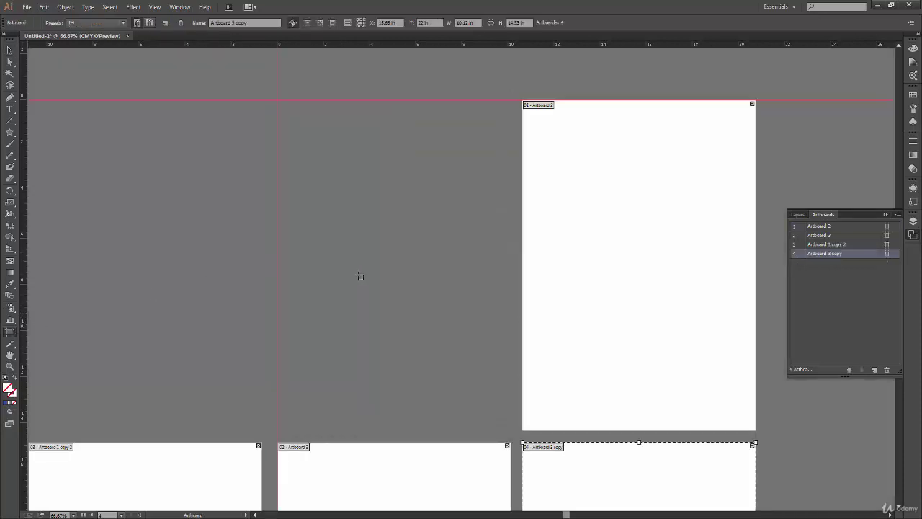
Delete the Day5, Artboard 2 and Artboard 3 artboards.
key(Delete)
key(v)
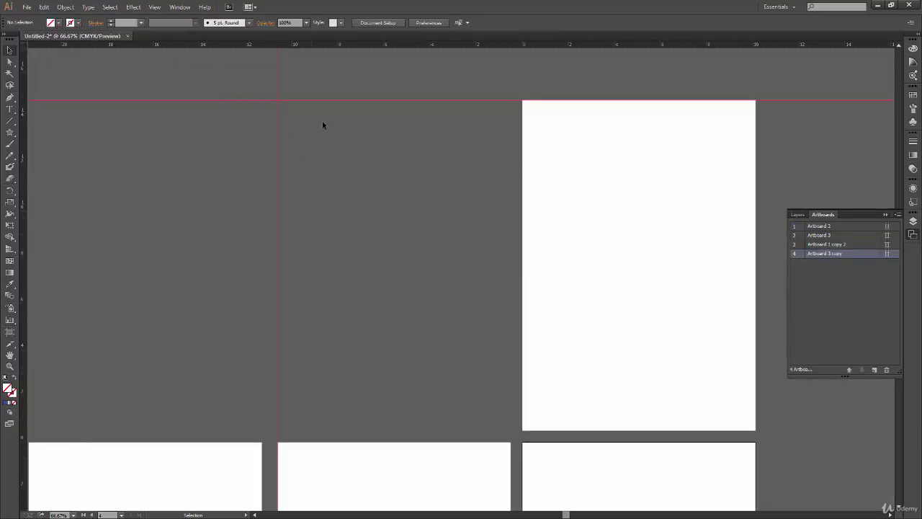
click(10, 332)
click(584, 256)
key(Delete)
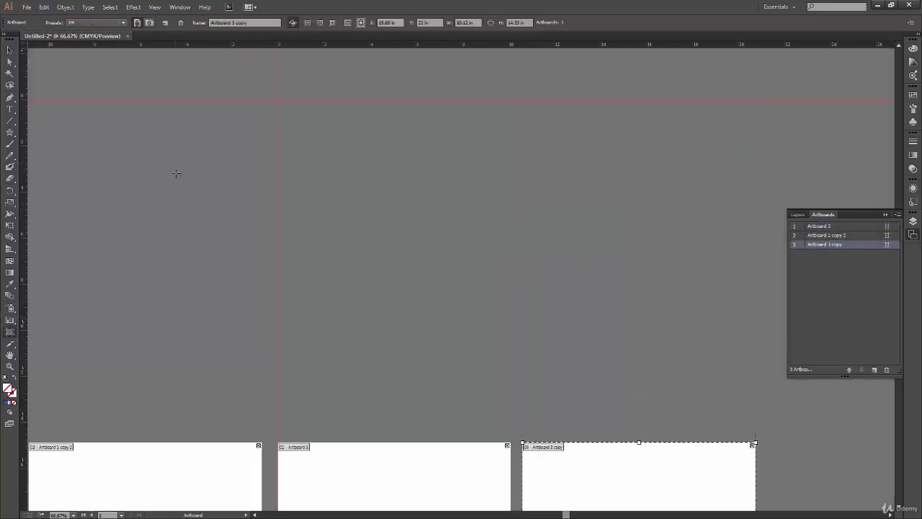
click(363, 480)
key(Delete)
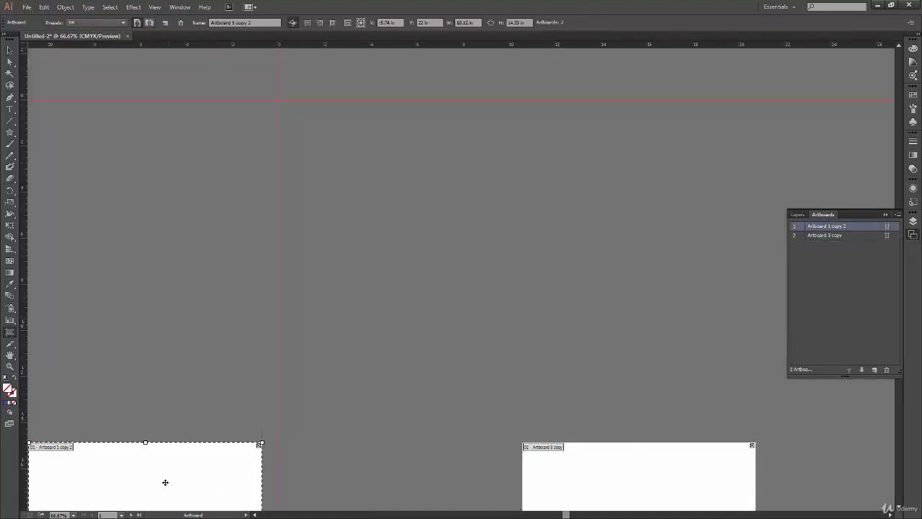
Delete Artboard 3 copy, move the last artboard up near centre, and rename it Reference_example.
drag(165, 482, 487, 206)
click(675, 473)
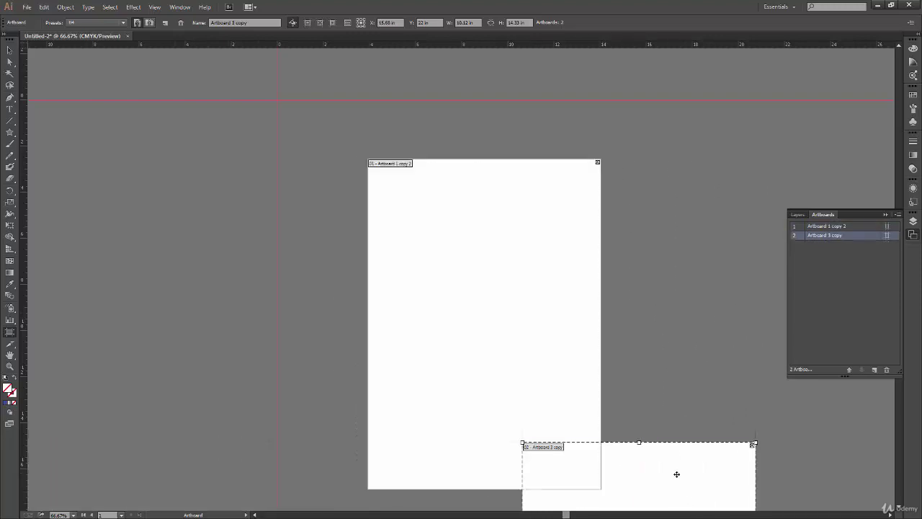
key(Delete)
drag(478, 329, 539, 319)
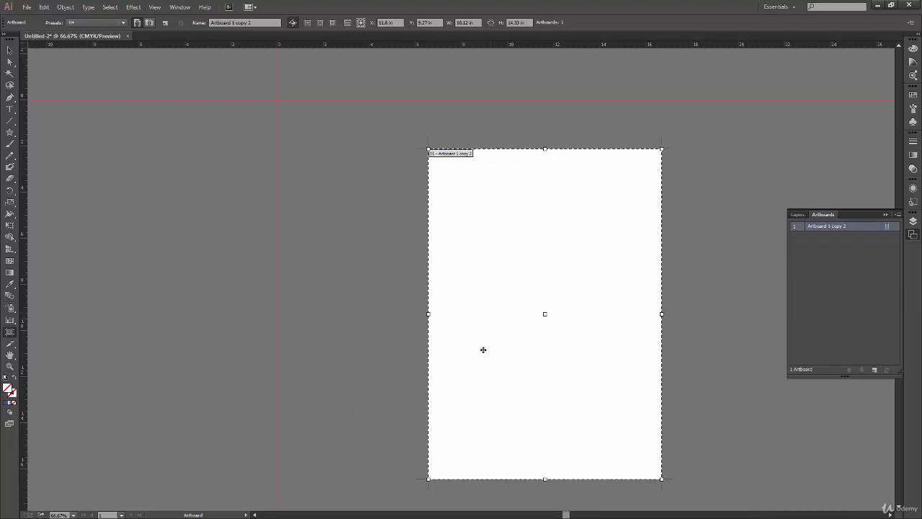
click(257, 23)
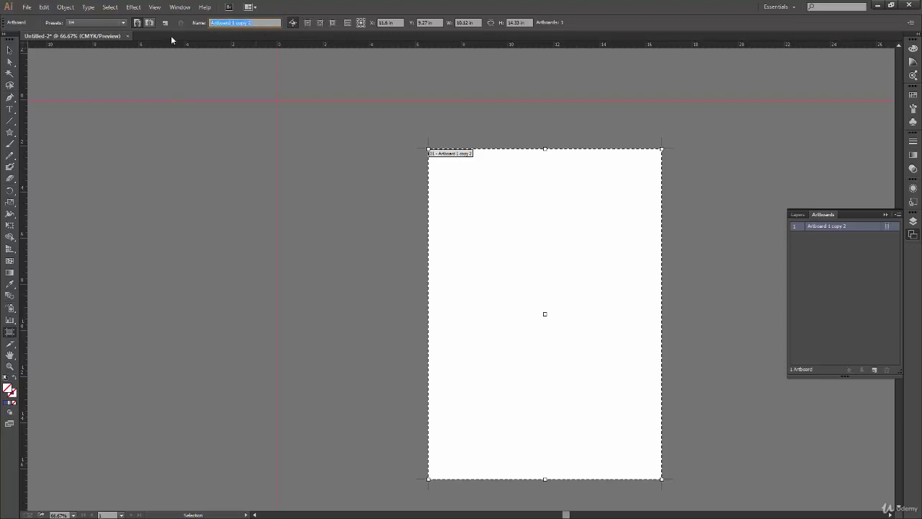
text(Reference_example)
key(Return)
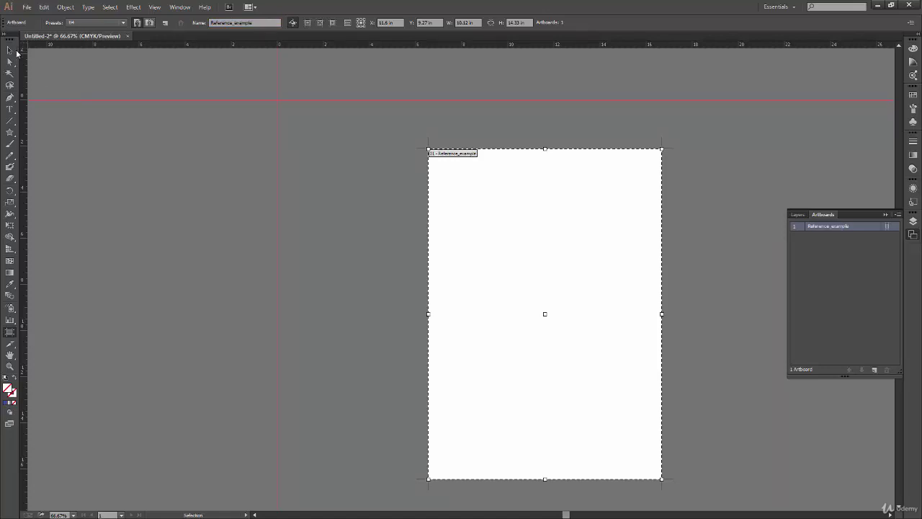
Draw a small new artboard, about 5.2 × 6 in, starting at the guide intersection.
click(10, 49)
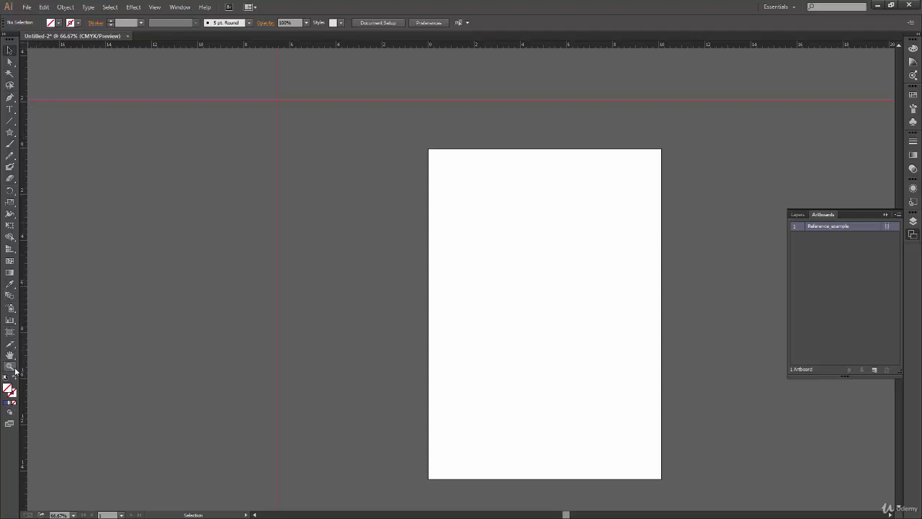
click(9, 331)
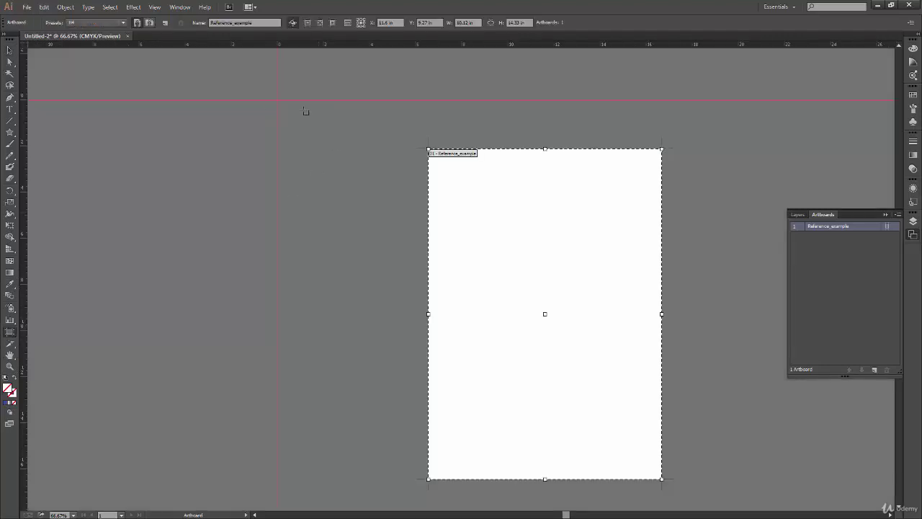
drag(279, 101, 397, 238)
key(v)
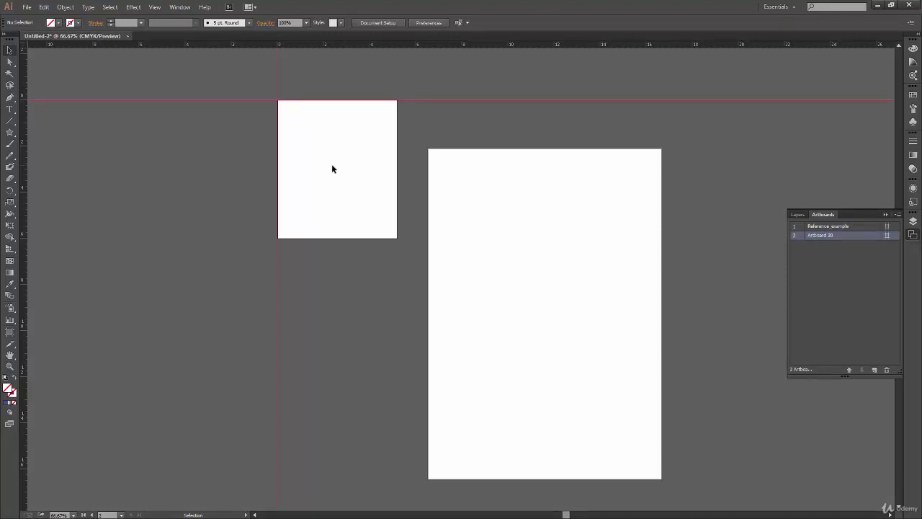
click(9, 332)
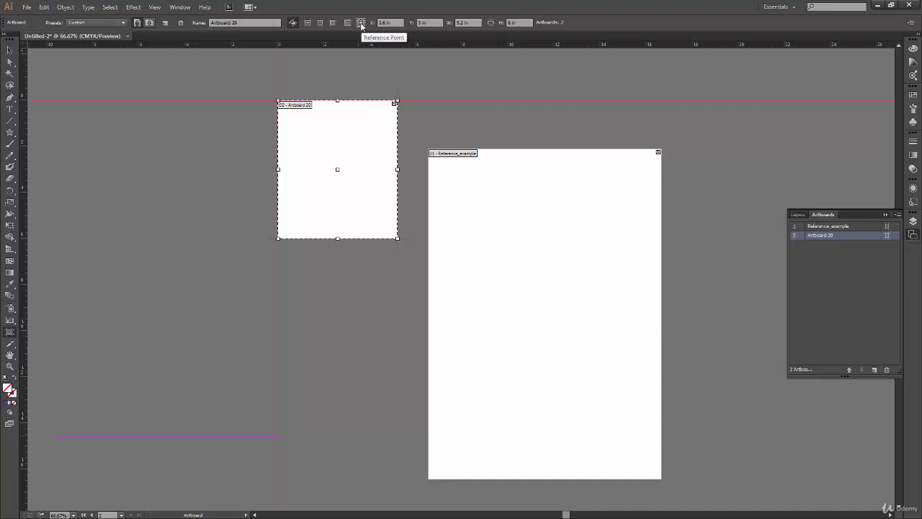
click(359, 21)
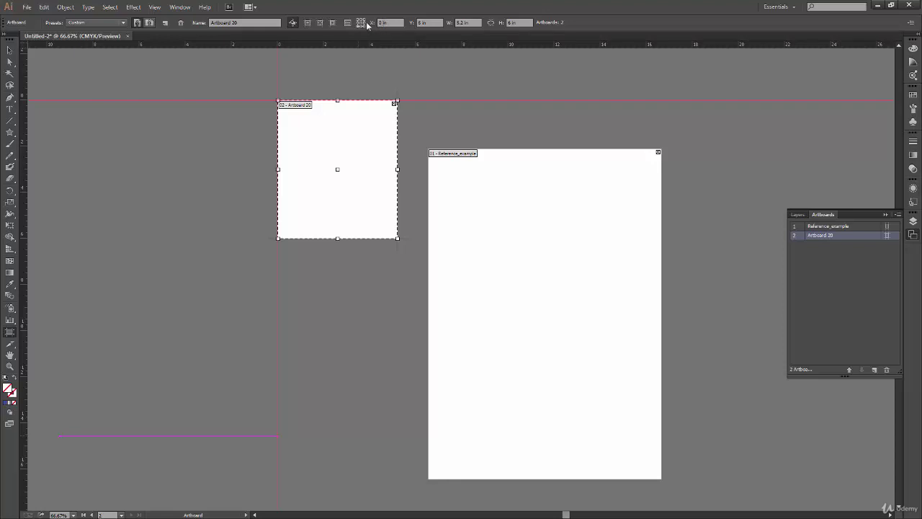
click(359, 21)
click(361, 22)
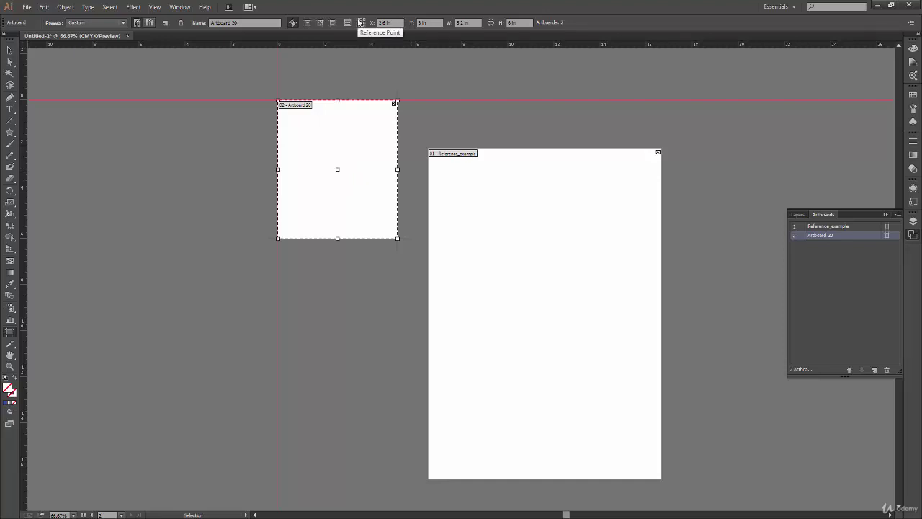
click(358, 21)
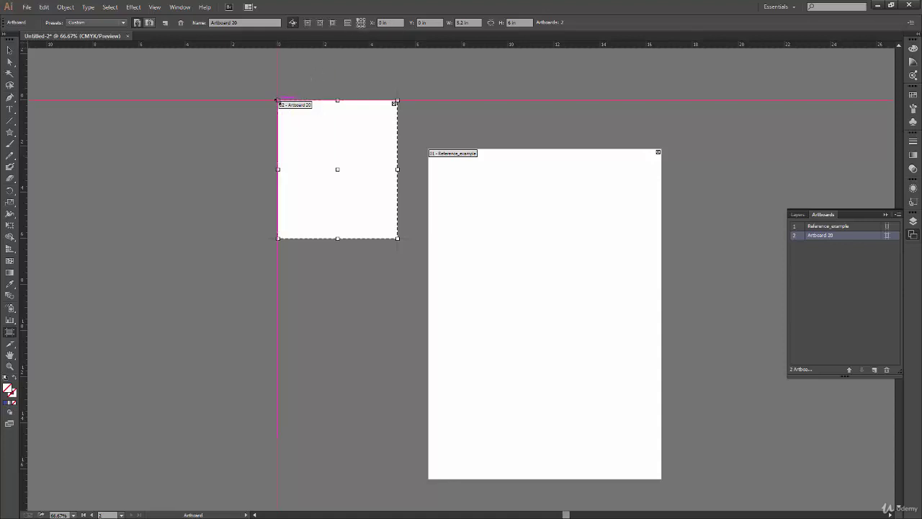
click(363, 26)
click(365, 19)
click(359, 20)
click(361, 23)
click(358, 21)
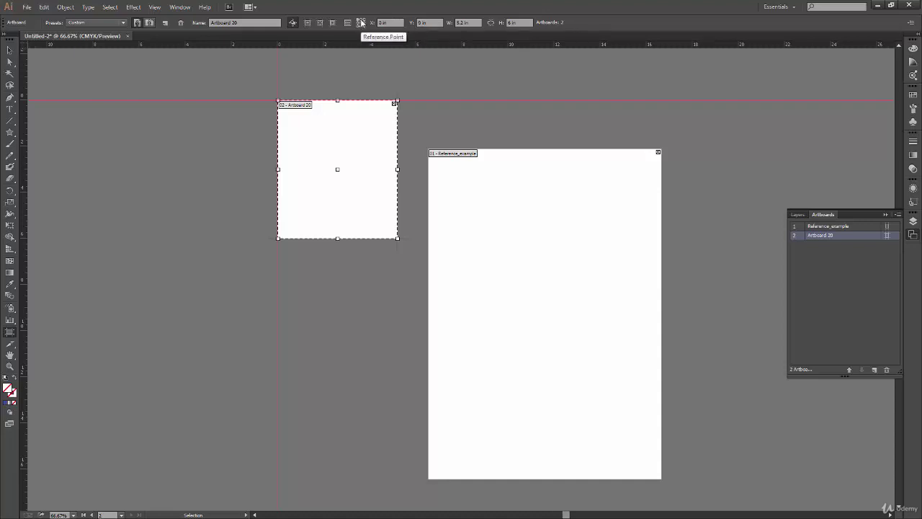
click(361, 22)
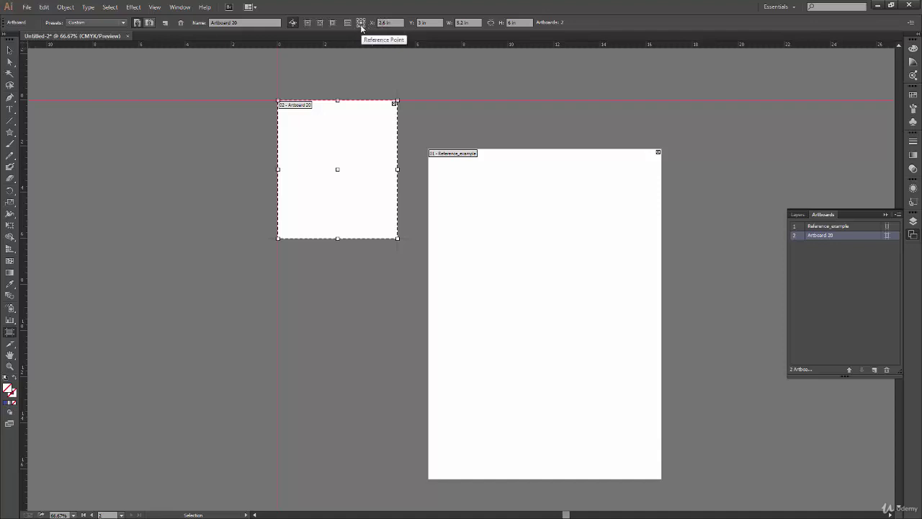
click(361, 26)
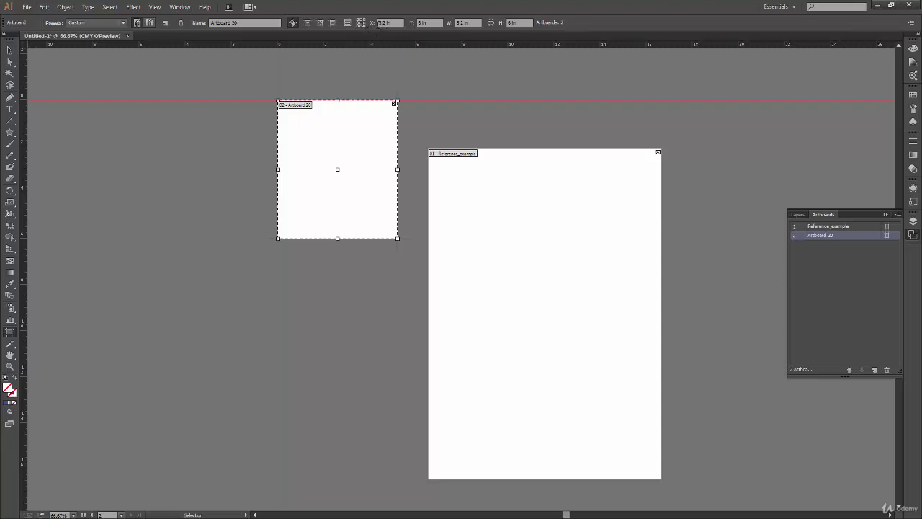
click(361, 23)
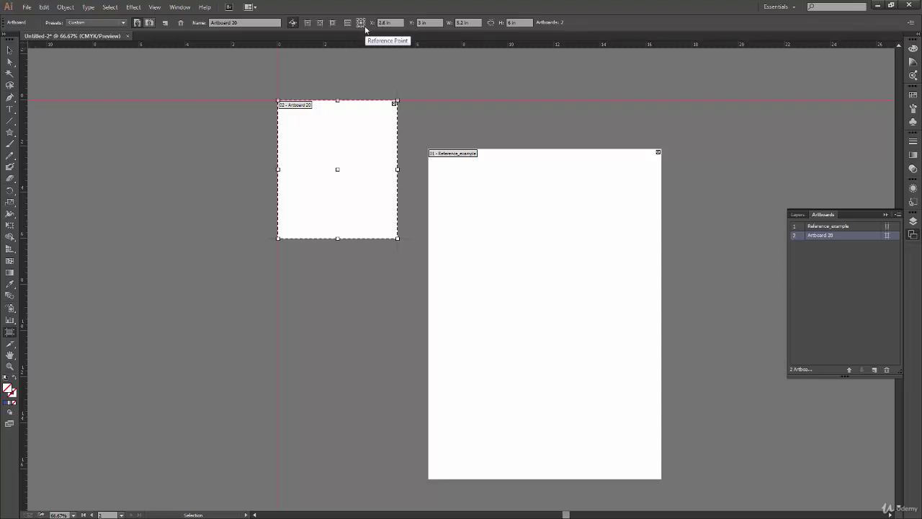
click(364, 26)
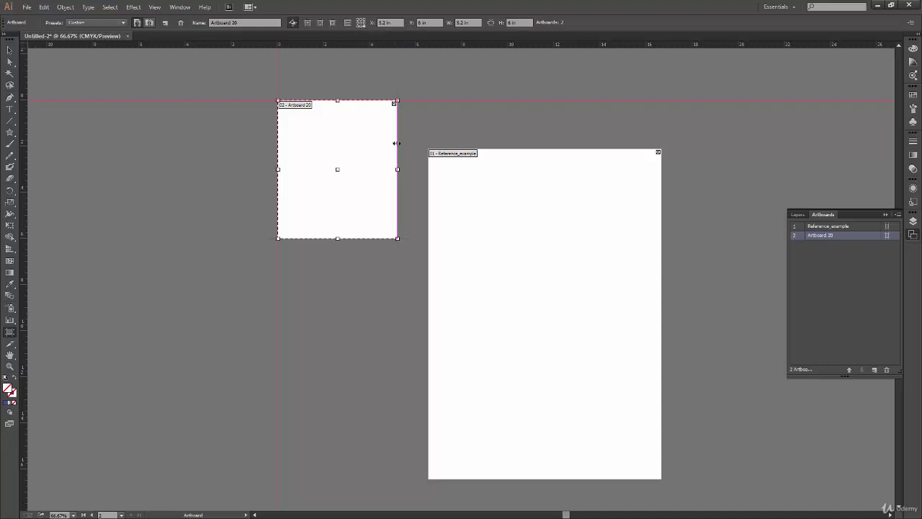
click(361, 23)
click(382, 22)
click(421, 23)
Pull a horizontal guide from the top ruler and delete the stray Artboard 21.
drag(216, 46, 237, 174)
key(Delete)
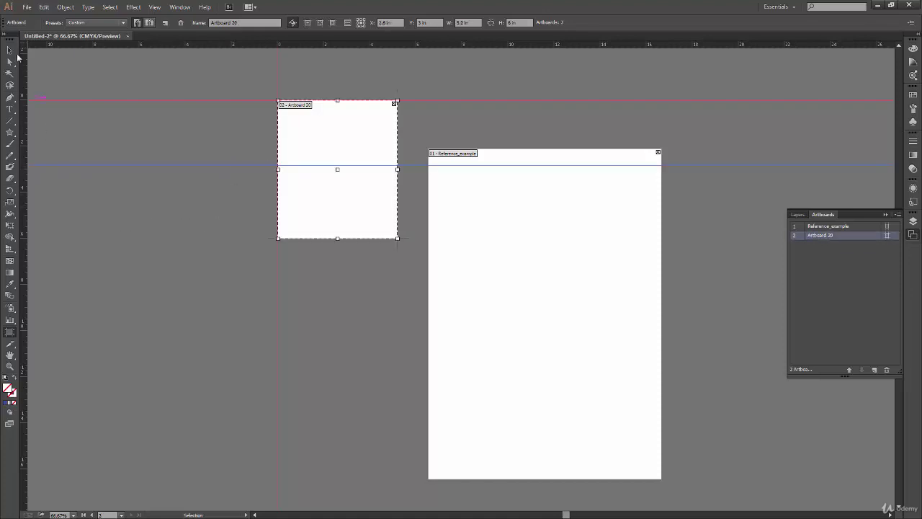
key(Escape)
Align the horizontal guide with Artboard 20's middle and add a vertical guide through its centre.
click(207, 165)
drag(207, 165, 206, 168)
click(29, 232)
drag(22, 249, 342, 279)
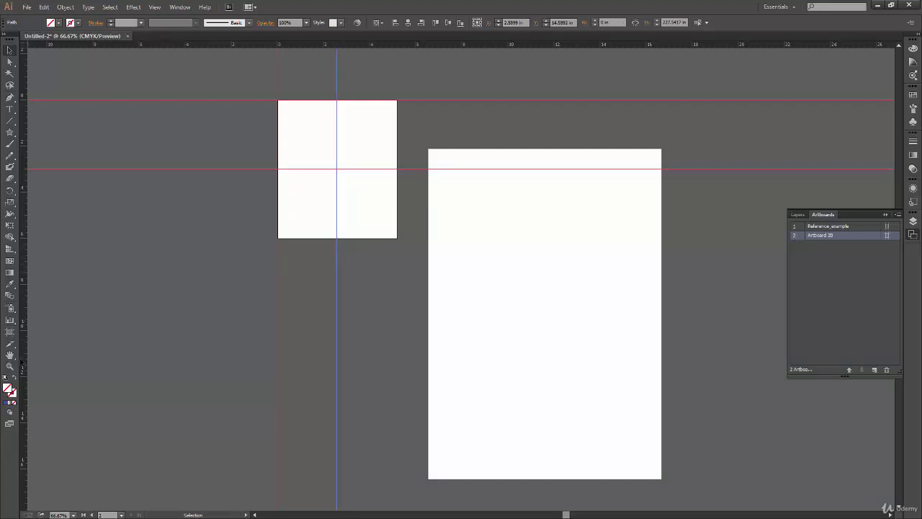
click(10, 331)
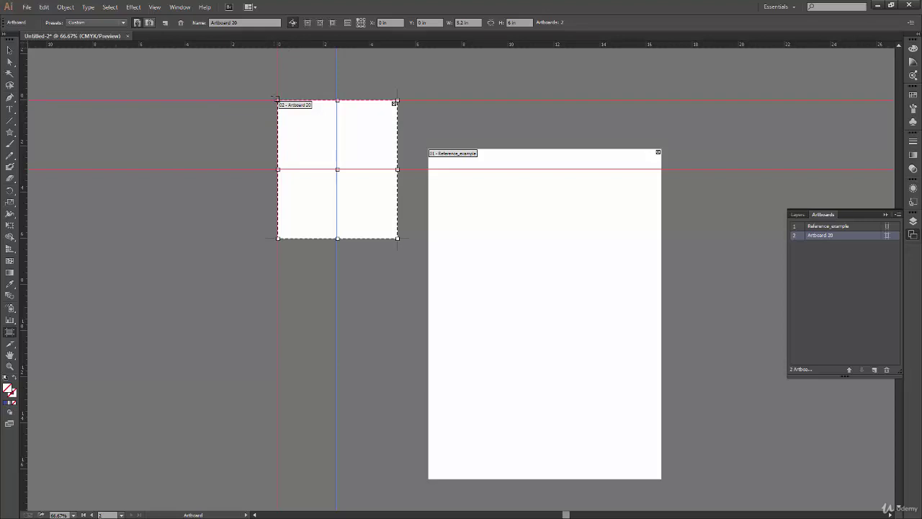
Set the artboard reference point and select the centre vertical guide, then leave artboard editing.
click(365, 26)
click(365, 228)
click(335, 136)
click(9, 50)
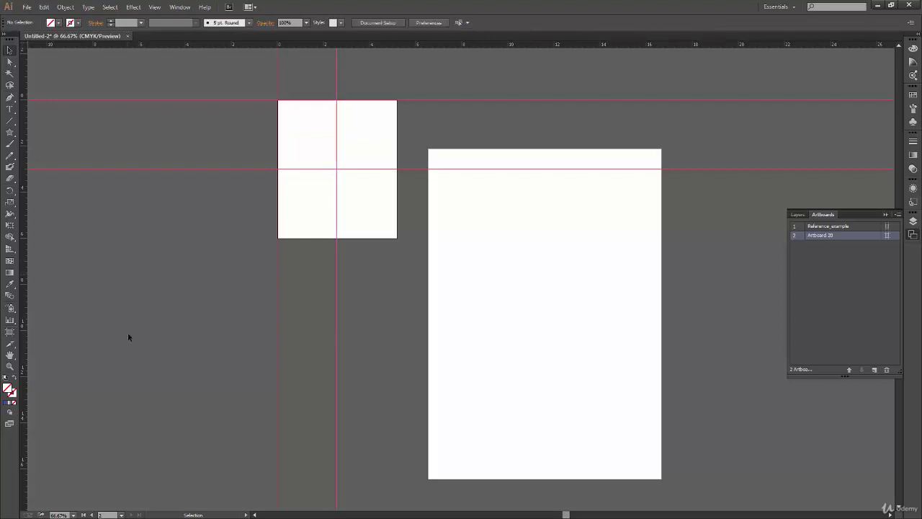
Add guides along Artboard 20's bottom edge and right edge.
drag(237, 43, 232, 238)
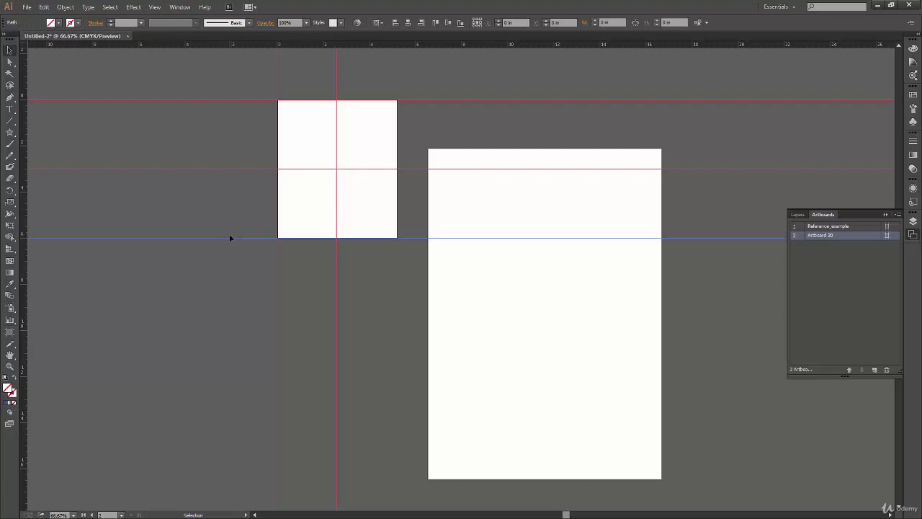
drag(218, 303, 396, 306)
click(345, 338)
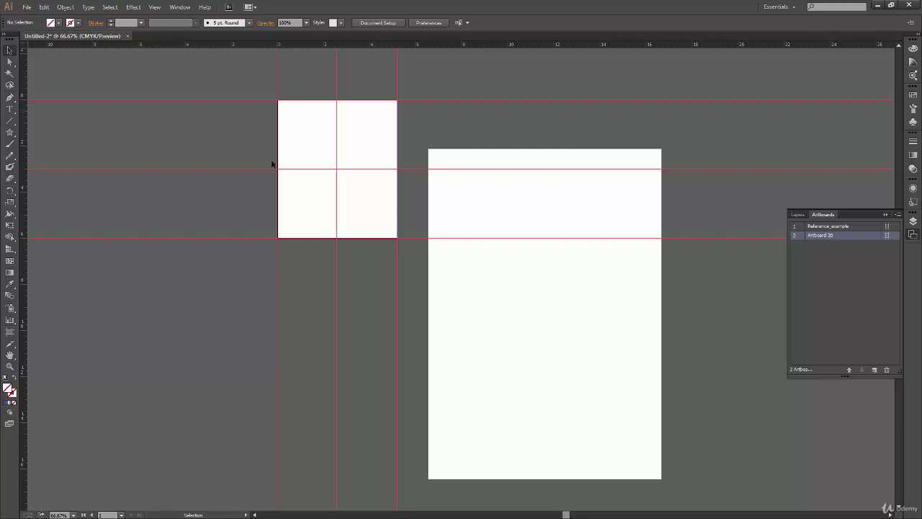
click(10, 331)
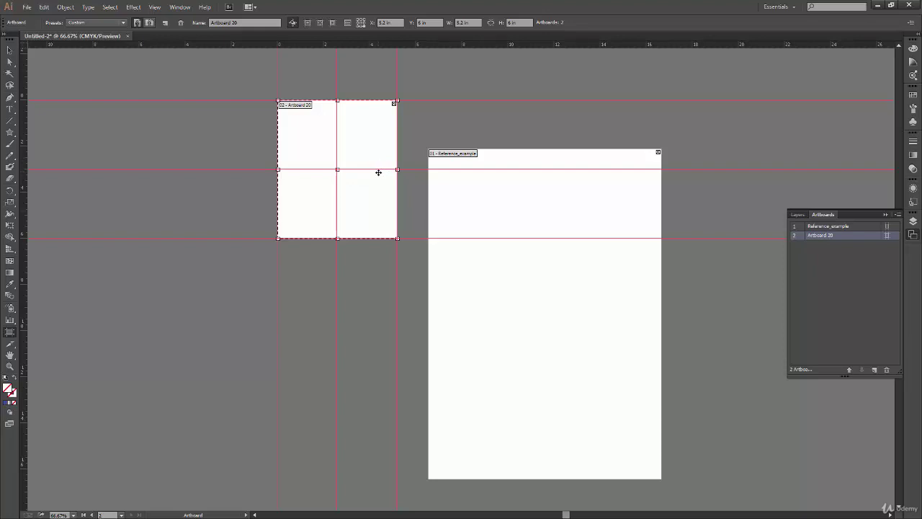
click(10, 51)
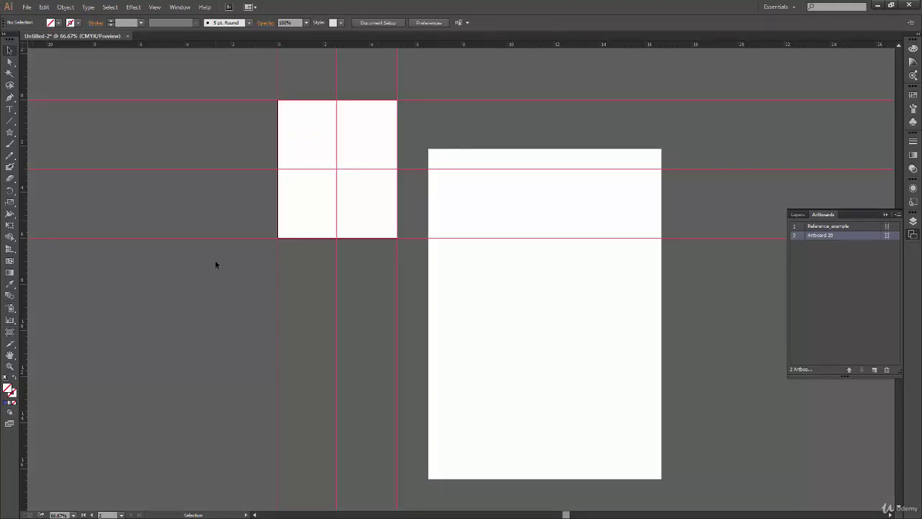
Delete the two lower horizontal guides and the two vertical guides.
drag(215, 265, 260, 160)
key(Delete)
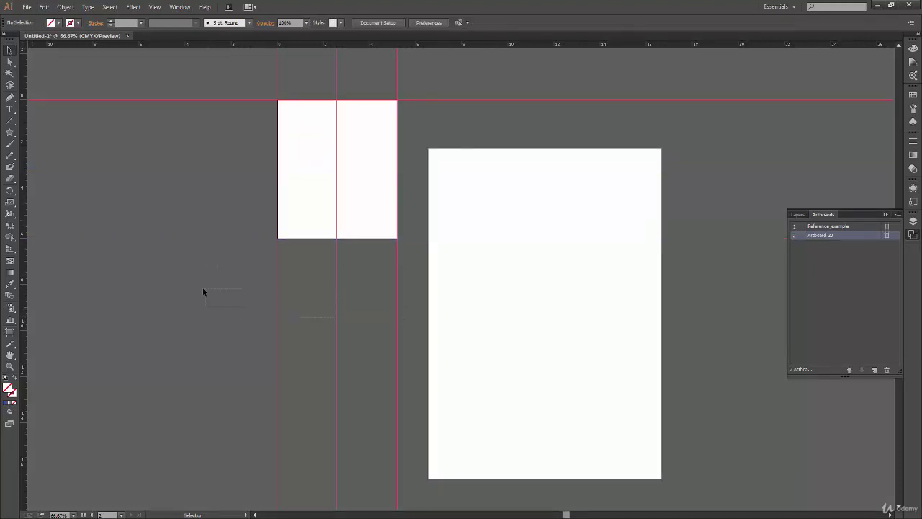
key(Delete)
click(11, 333)
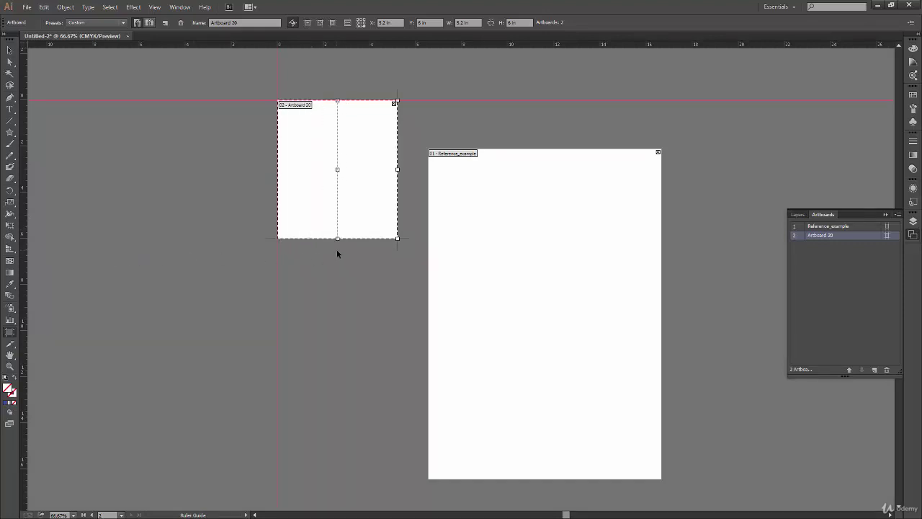
Add test guides inside Artboard 20 and reposition the horizontal guide across it.
drag(356, 256, 354, 260)
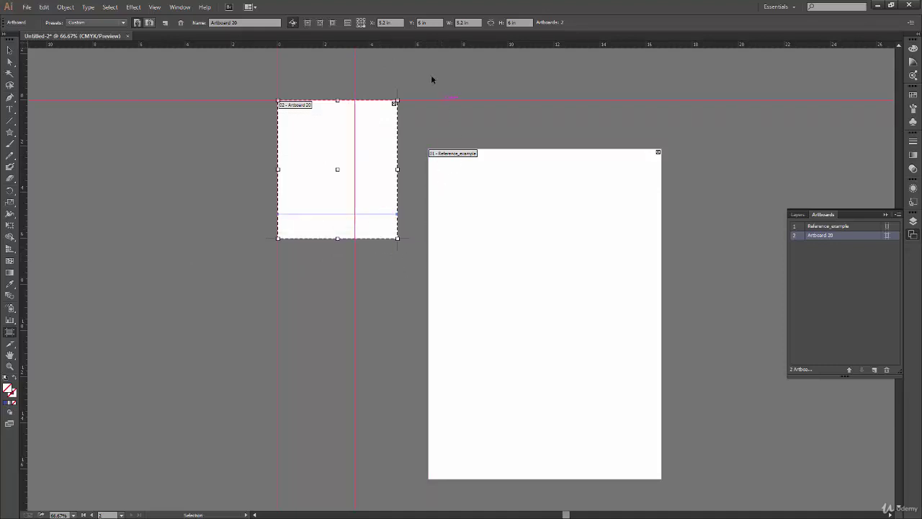
drag(375, 46, 375, 212)
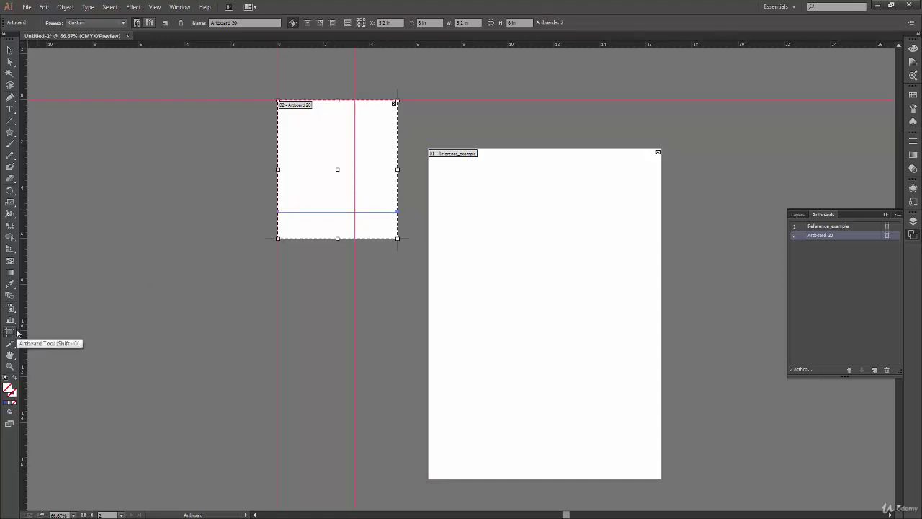
click(10, 51)
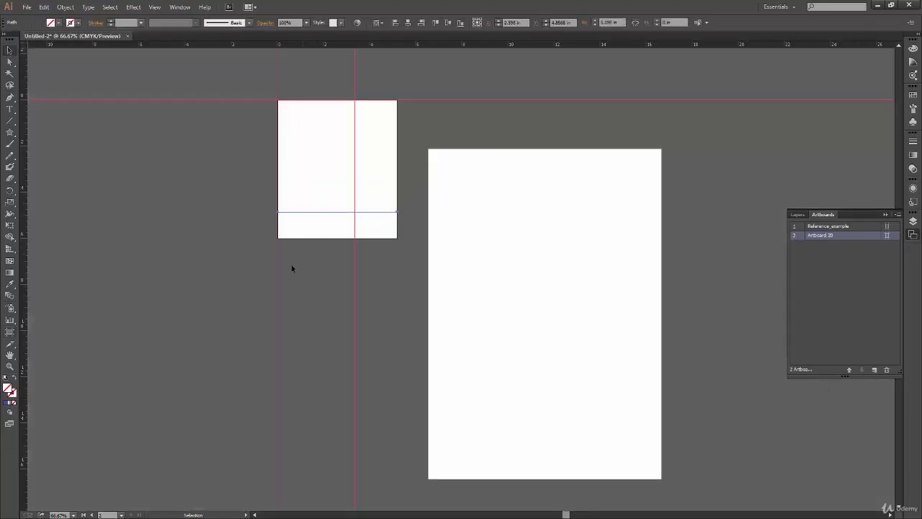
click(220, 309)
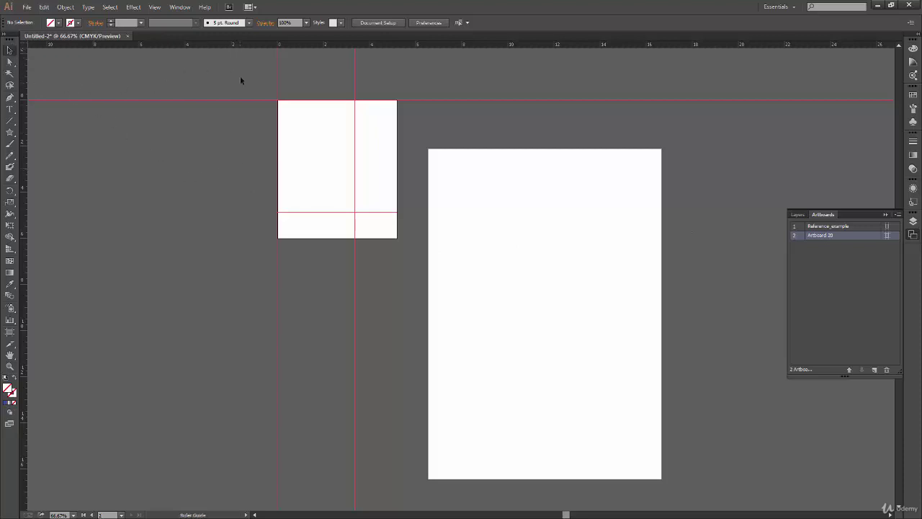
drag(240, 44, 228, 214)
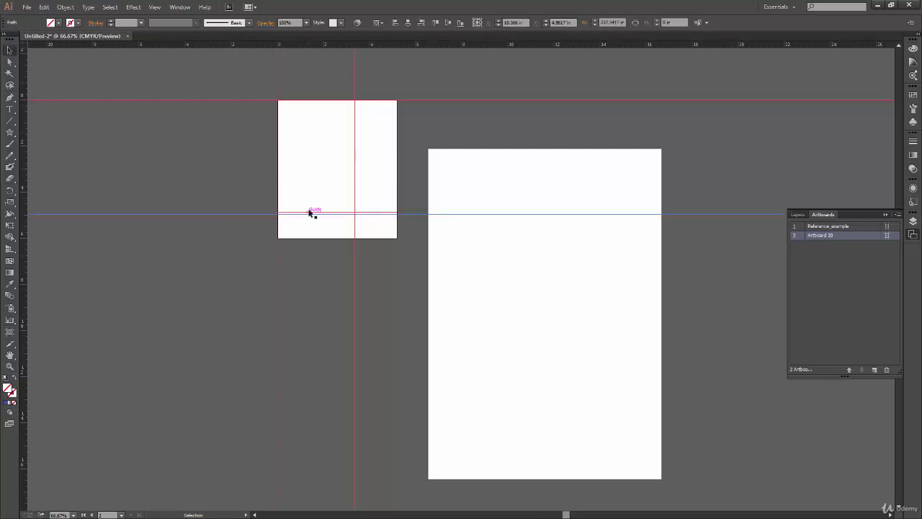
click(323, 263)
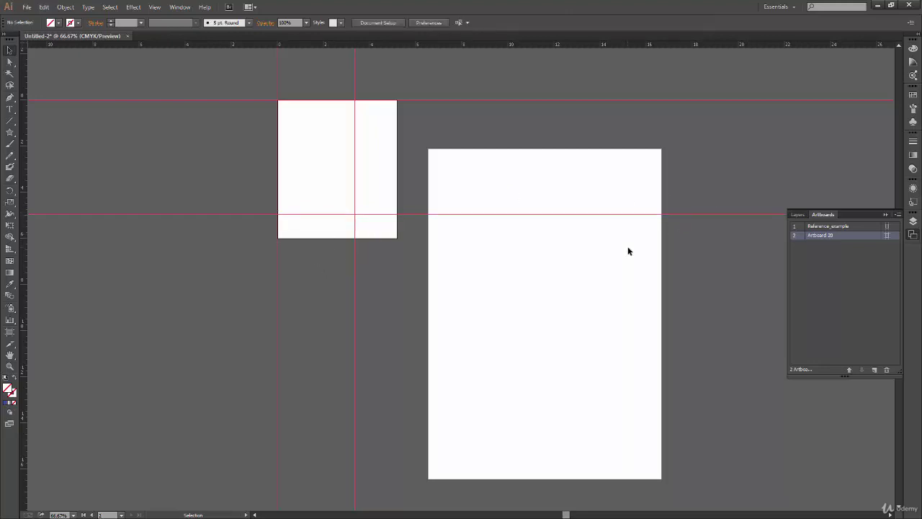
Add and undo two more test guides, then undo away the remaining guides.
click(10, 331)
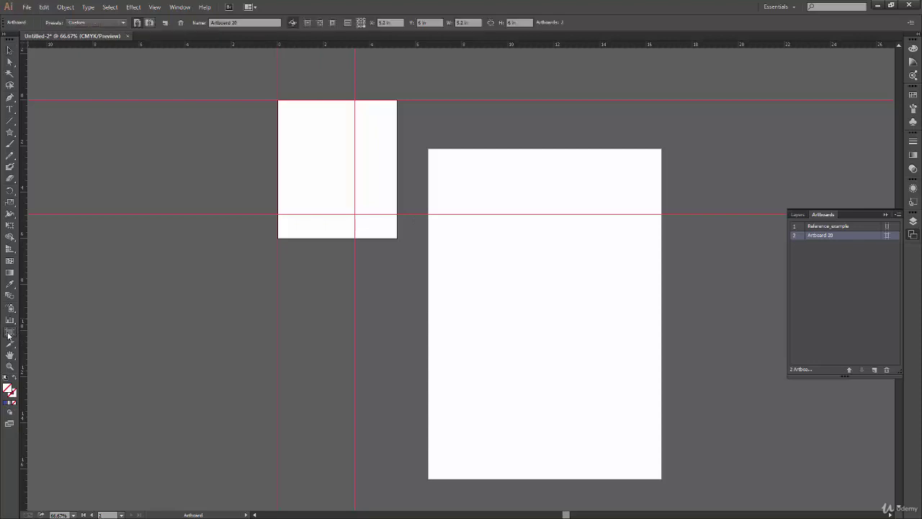
drag(330, 46, 396, 187)
key(ctrl+z)
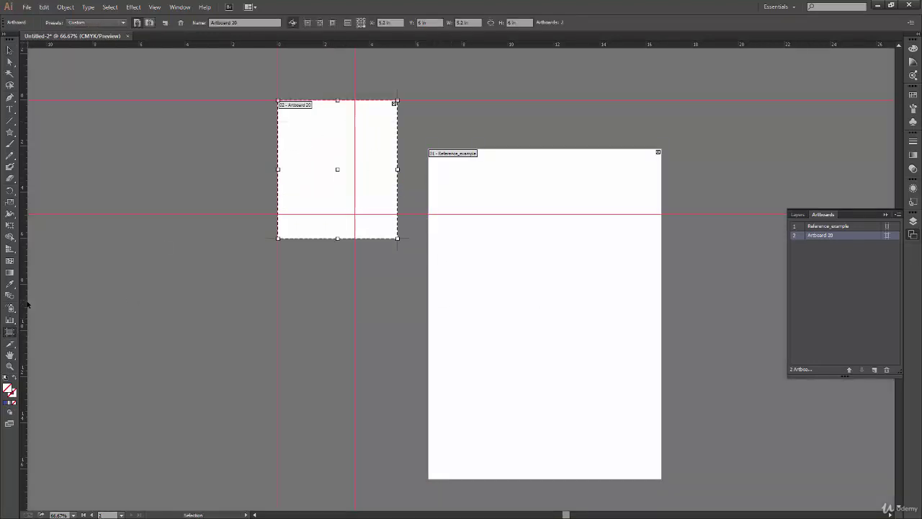
drag(24, 312, 338, 282)
key(ctrl+z)
key(v)
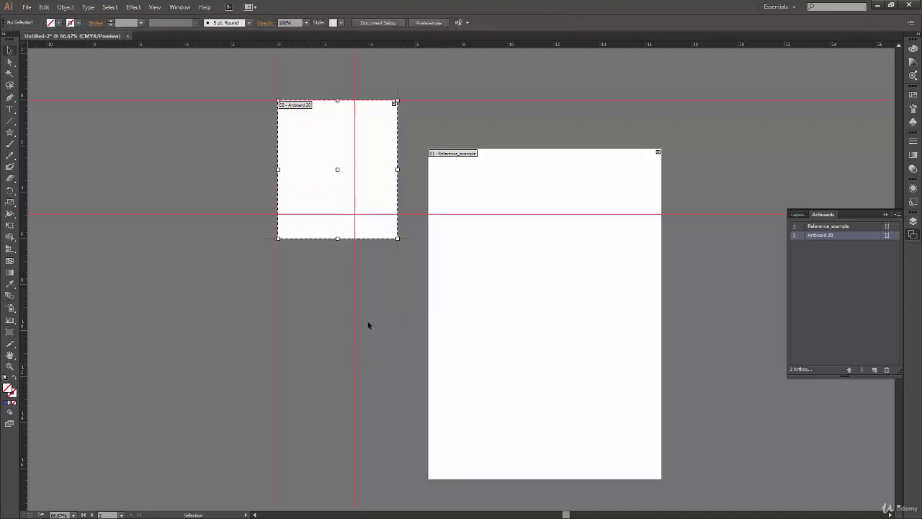
key(ctrl+z)
key(ctrl+z)
key(ctrl+z)
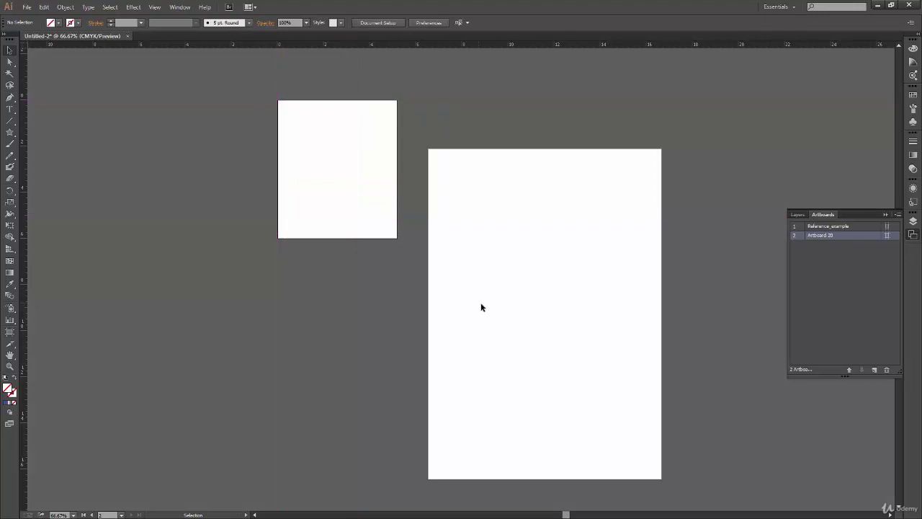
Measure Artboard 20 from its centre and try X positions 100 and 10, then undo.
click(9, 331)
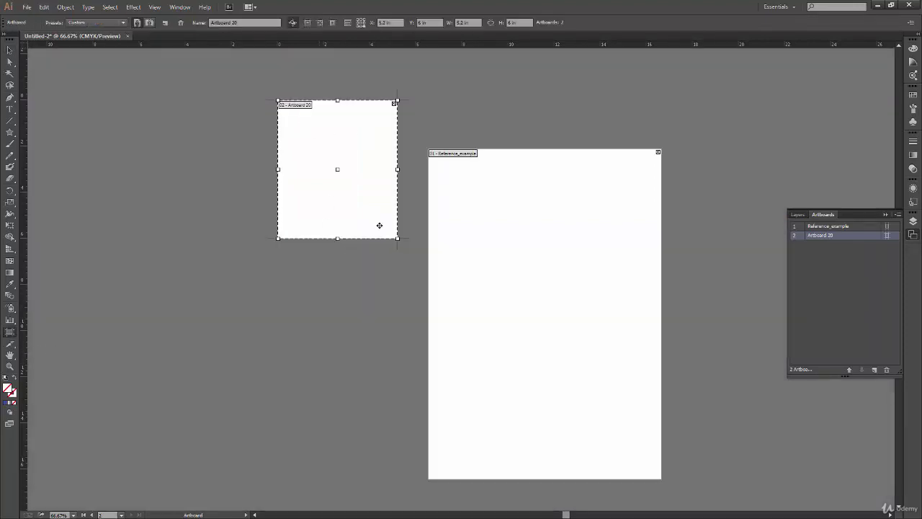
click(361, 23)
click(393, 25)
text(100)
key(Return)
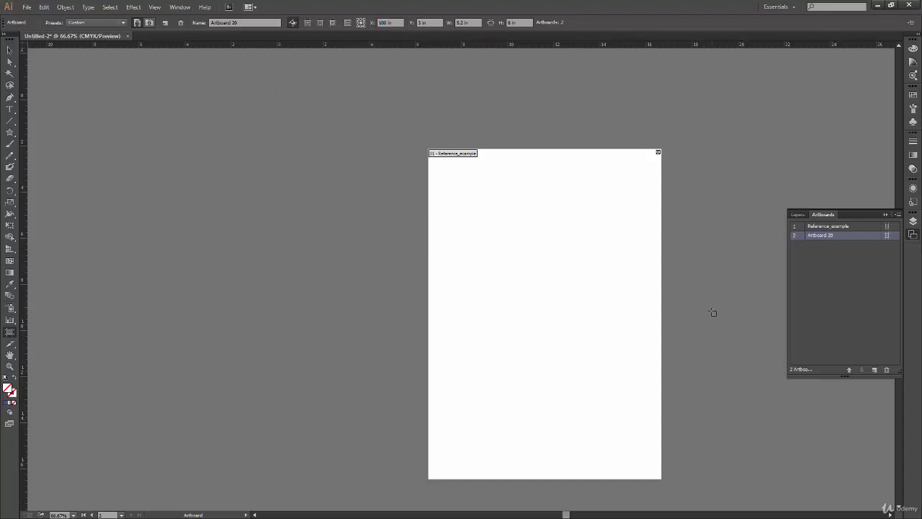
click(389, 22)
text(10)
key(Return)
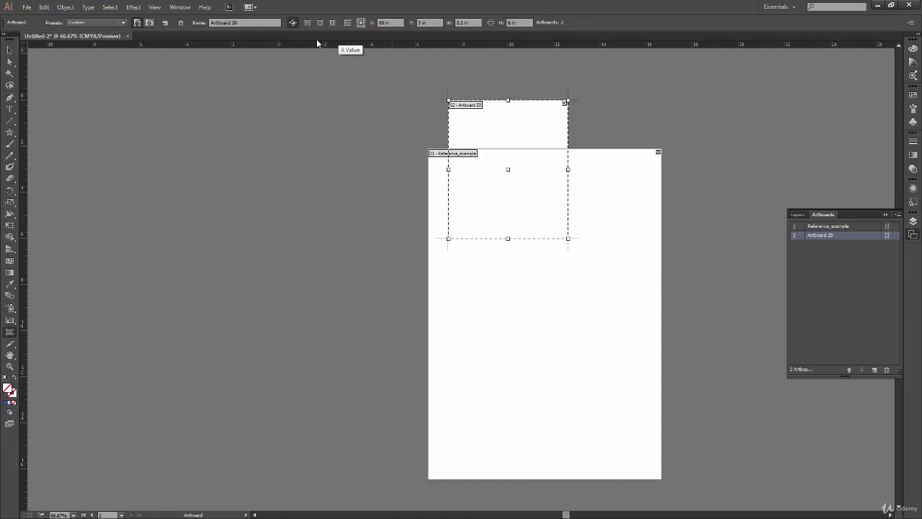
key(ctrl+z)
key(ctrl+z)
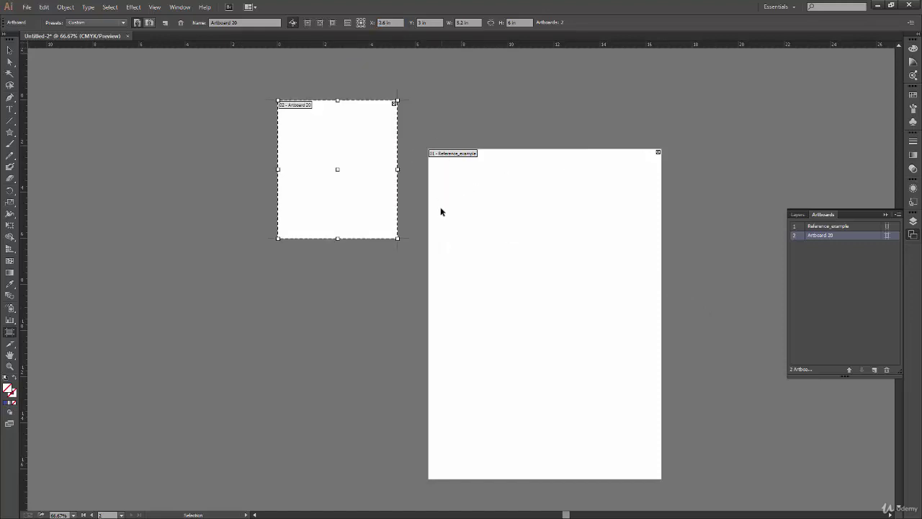
Try widening Artboard 20 to 5.9 in and by dragging its edge, undoing back to 5.2 in.
click(430, 22)
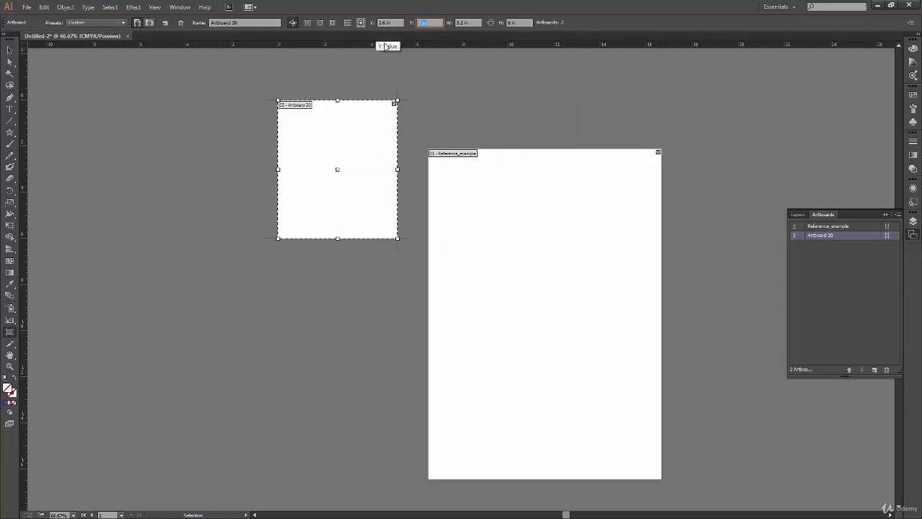
click(468, 22)
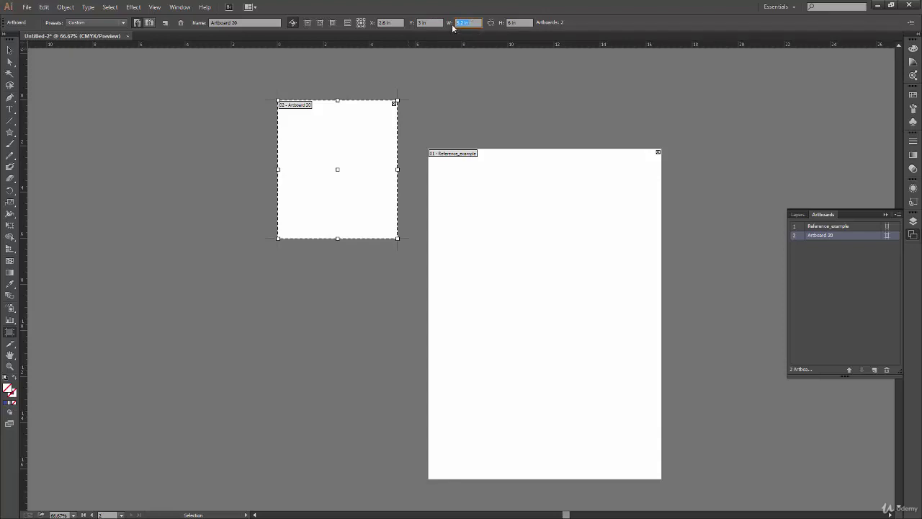
click(514, 23)
click(472, 23)
text(5.9)
key(Return)
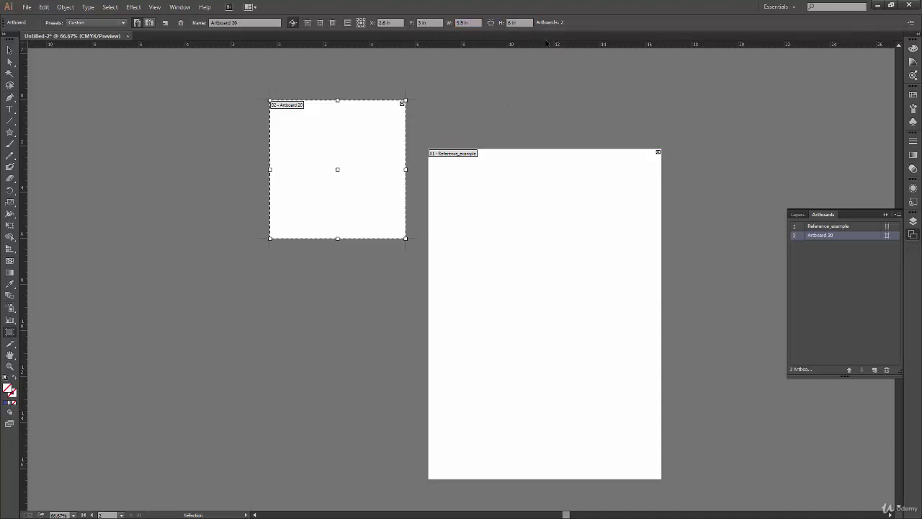
key(ctrl+z)
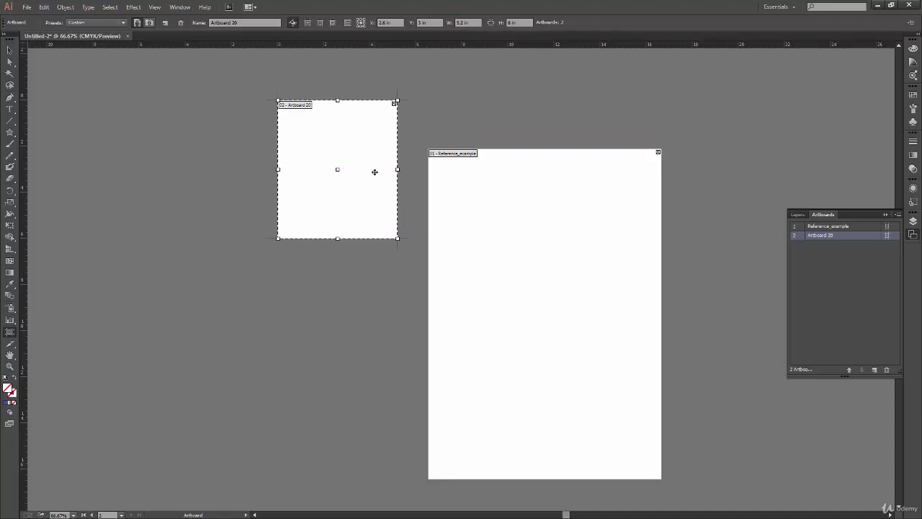
drag(398, 169, 194, 217)
key(ctrl+z)
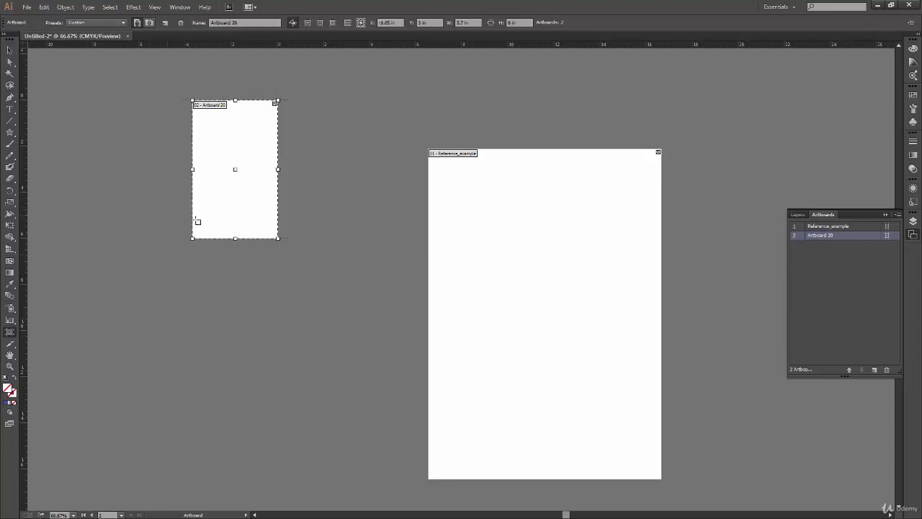
key(ctrl+z)
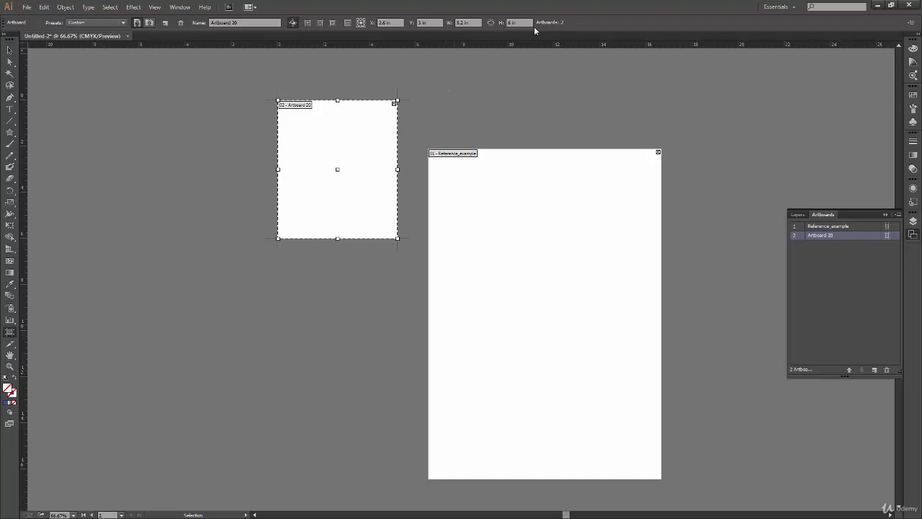
click(490, 23)
mouse_move(395, 234)
mouse_down()
mouse_move(408, 257)
mouse_move(328, 277)
mouse_move(398, 243)
mouse_up()
double_click(515, 23)
text(6)
key(Return)
text(7)
key(Return)
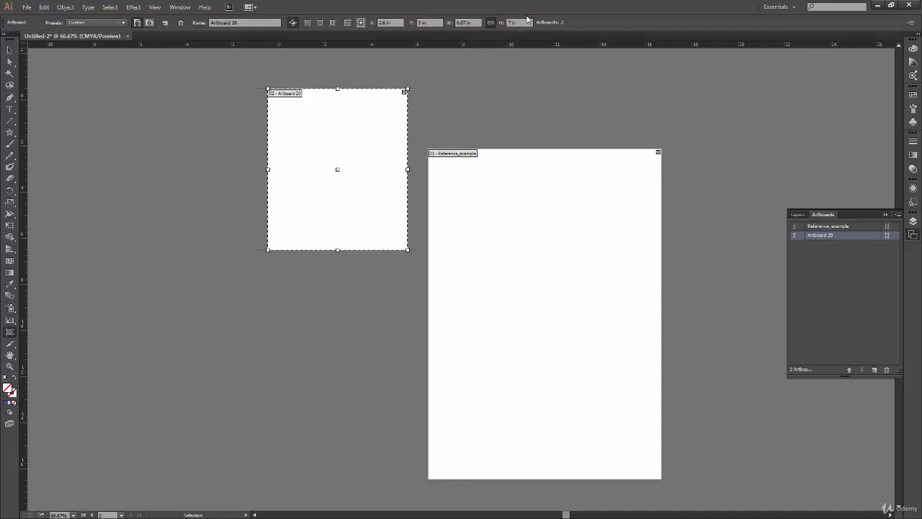
click(491, 23)
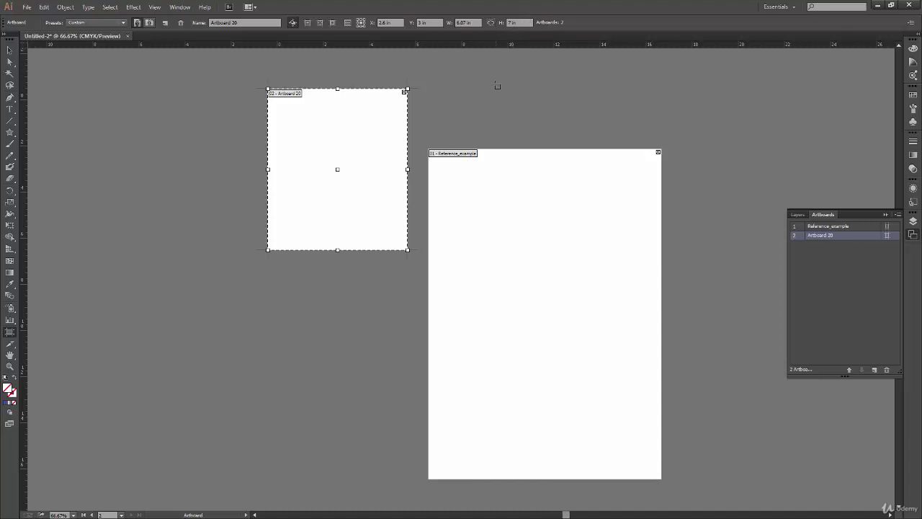
click(357, 19)
click(466, 22)
text(10)
key(Return)
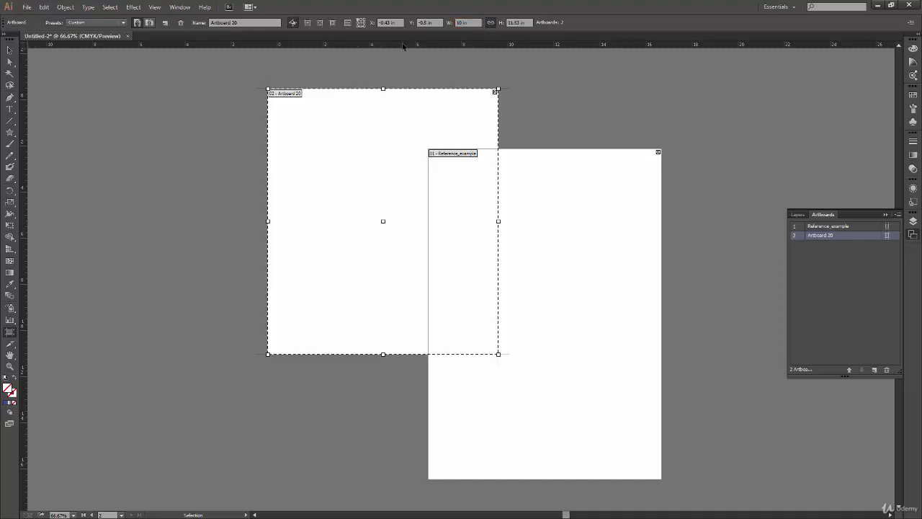
key(ctrl+z)
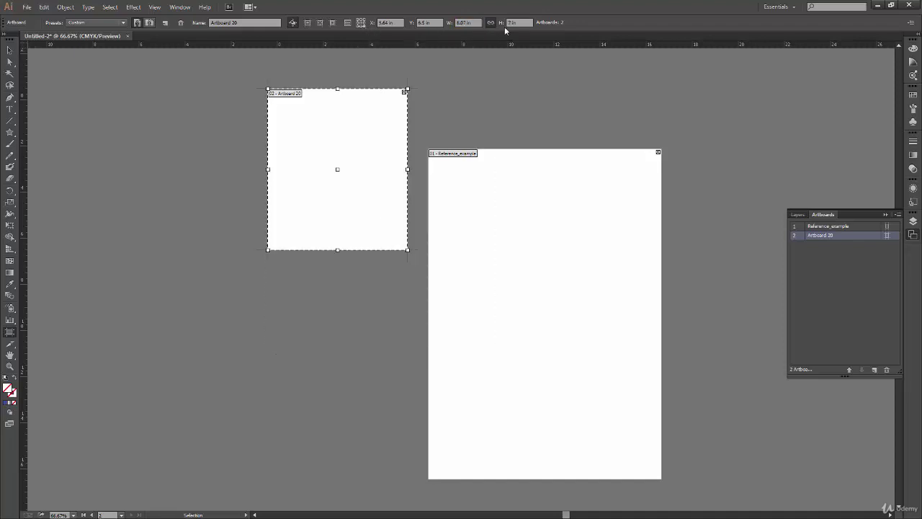
click(467, 22)
text(10)
key(Return)
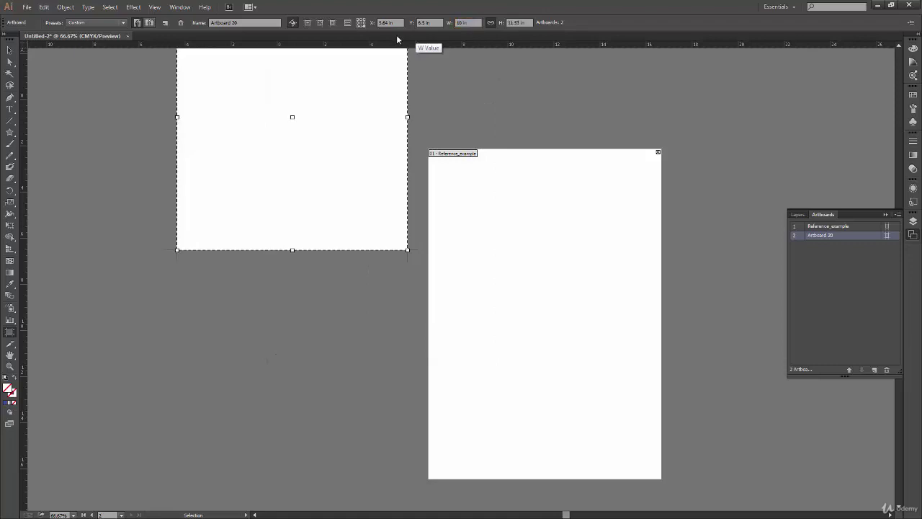
key(ctrl+z)
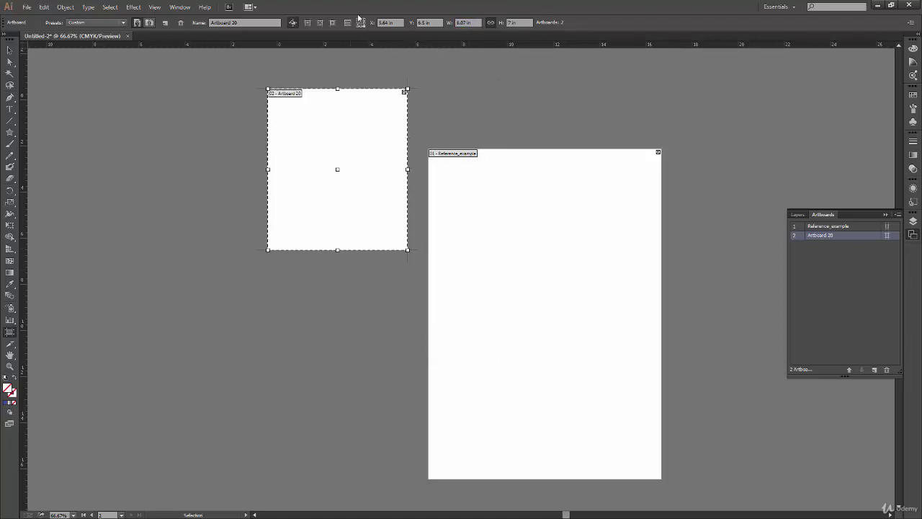
With the top-left reference point, try a 10 in width and set the height to 7 in.
drag(467, 146, 540, 269)
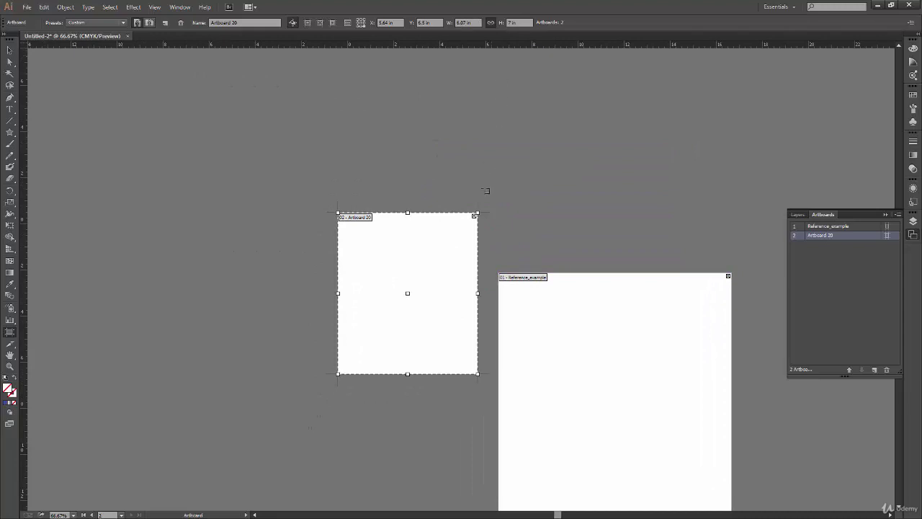
drag(474, 268, 463, 307)
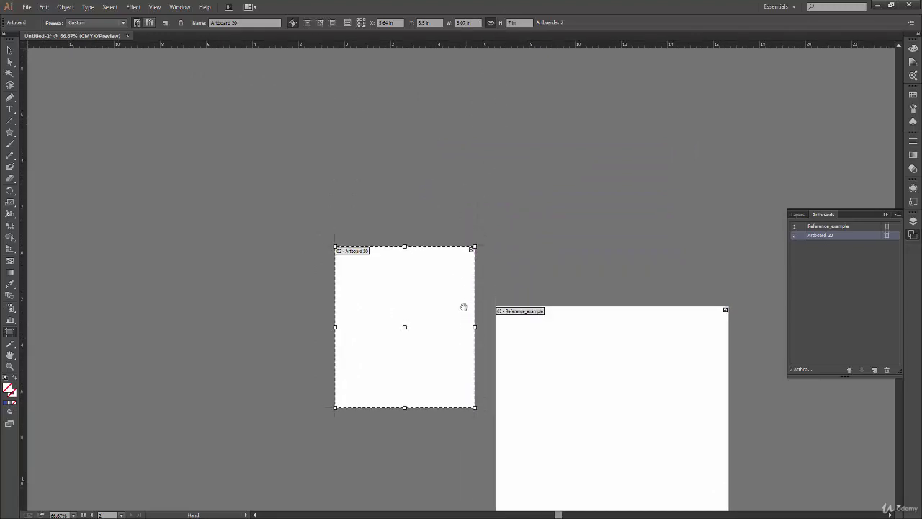
click(358, 20)
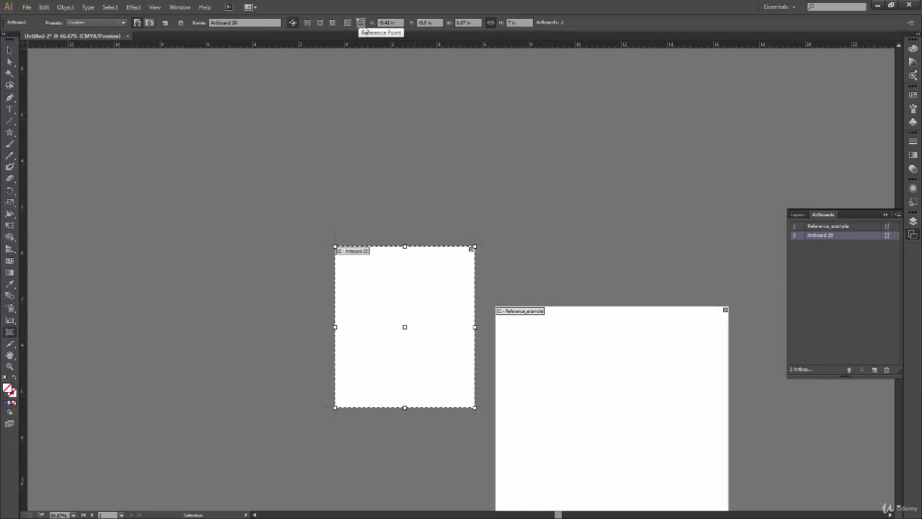
drag(503, 334, 427, 283)
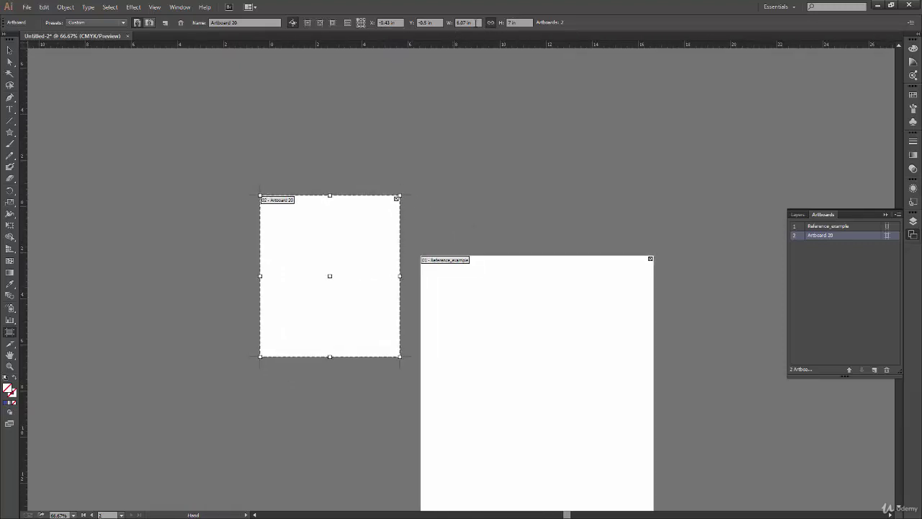
click(467, 22)
text(10)
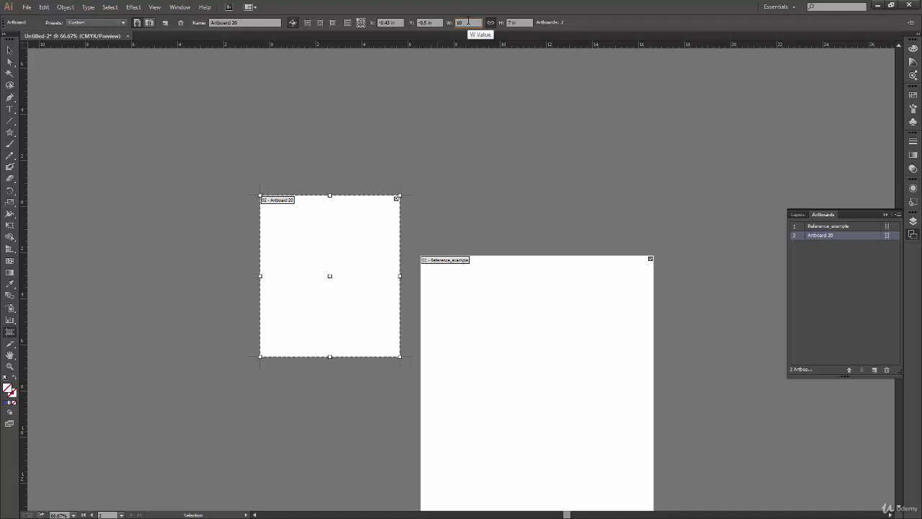
key(Return)
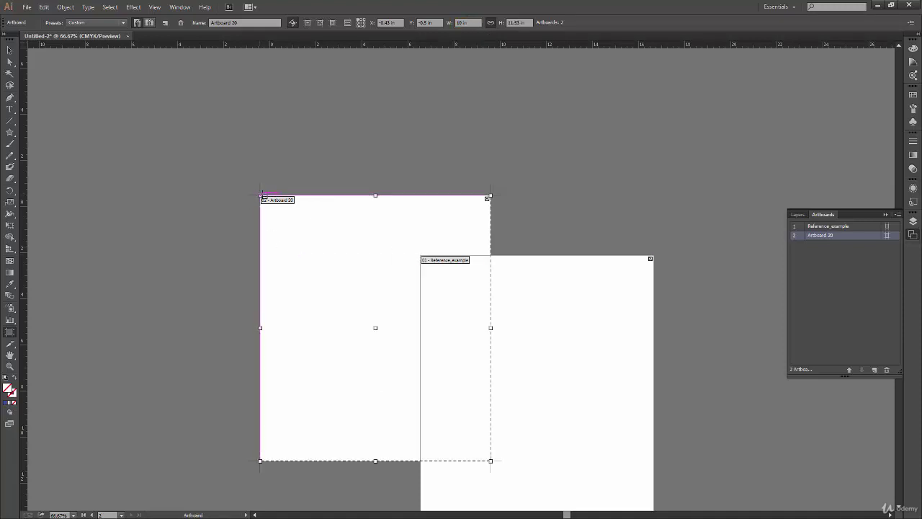
key(Tab)
text(7)
key(Return)
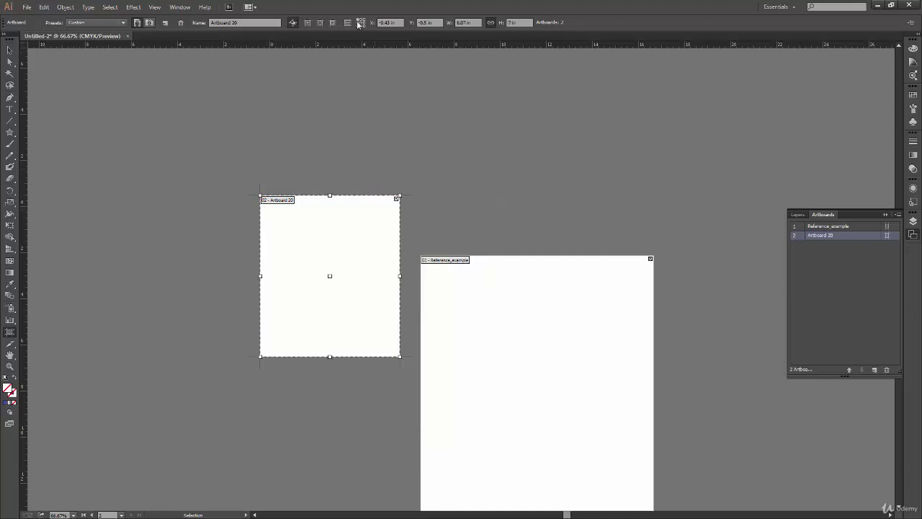
Resize Artboard 20 to 10 in wide around its centre, then undo.
click(358, 24)
click(467, 22)
text(10)
key(Return)
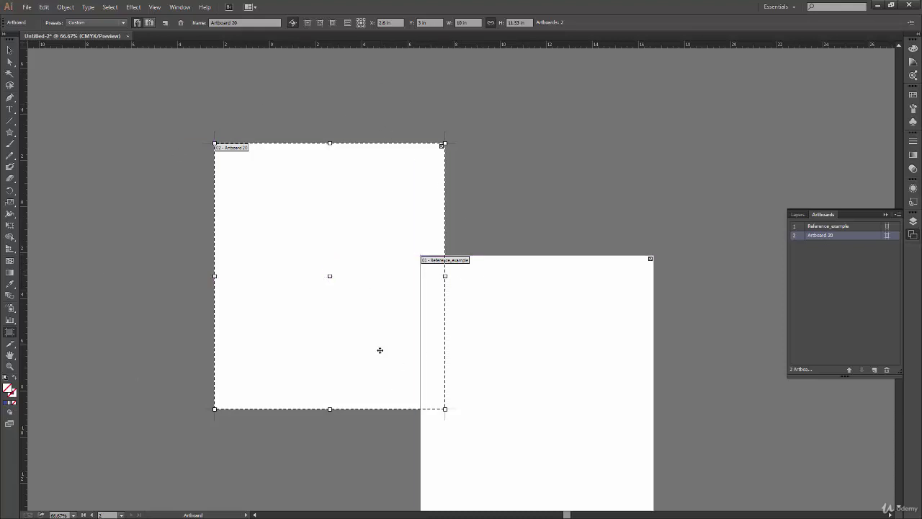
key(ctrl+z)
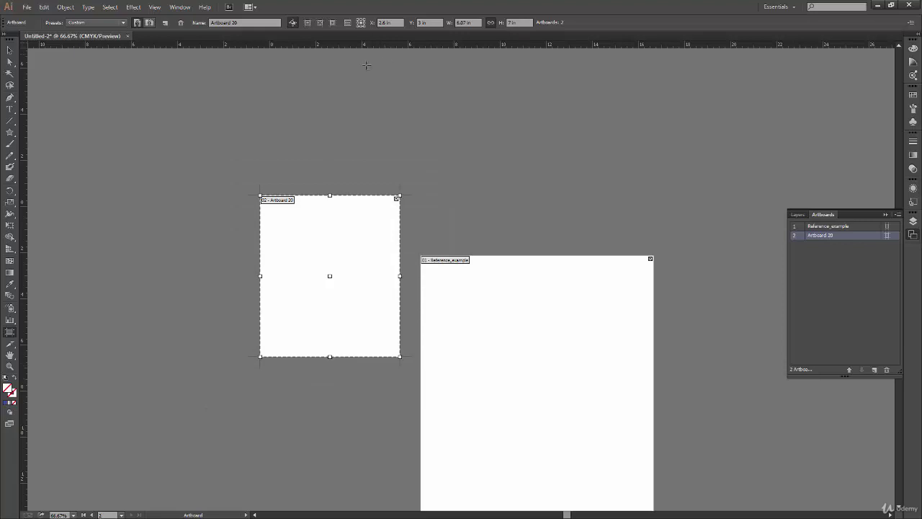
Resize to 10 in wide from the bottom-left corner, undo, and exit artboard editing.
click(358, 27)
click(464, 22)
text(10)
key(Return)
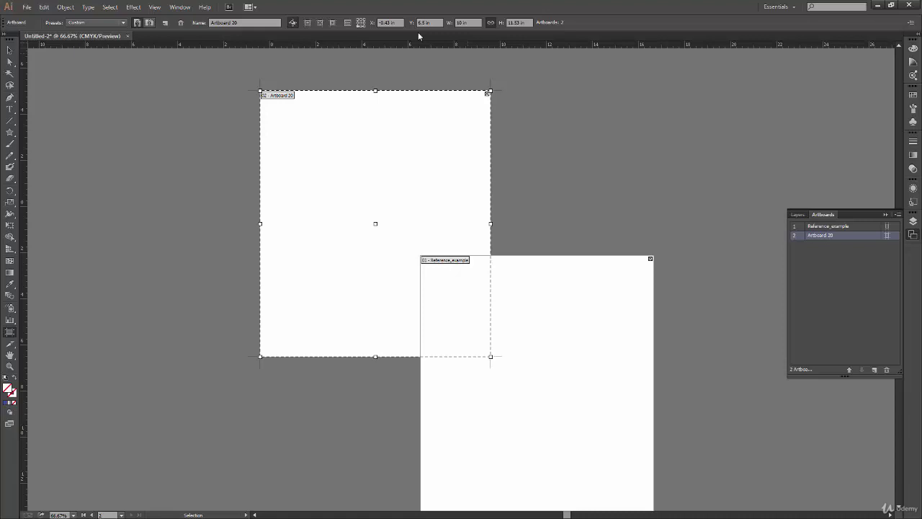
key(ctrl+z)
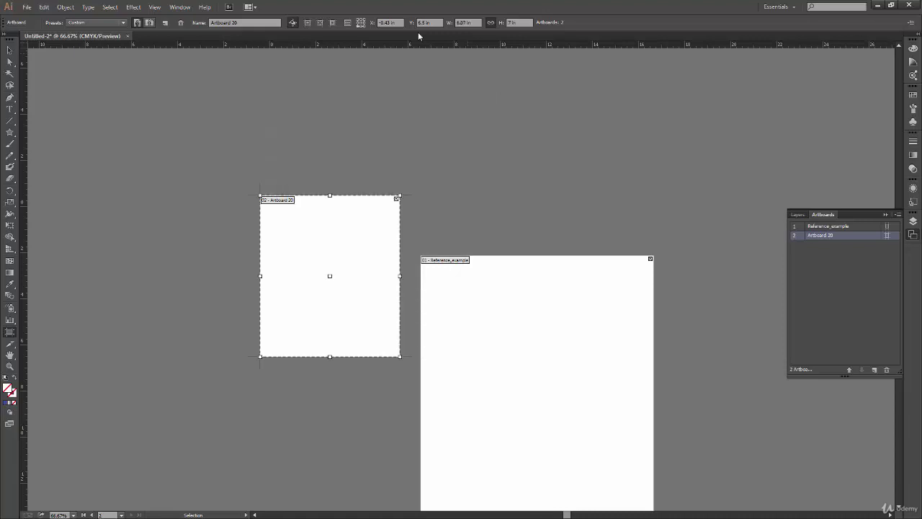
click(9, 50)
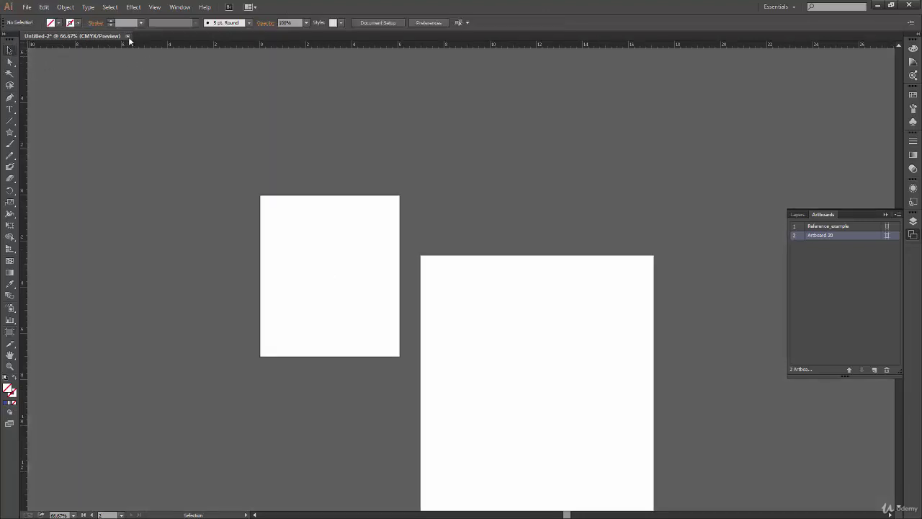
Close the document, discarding unsaved changes.
click(129, 37)
click(511, 280)
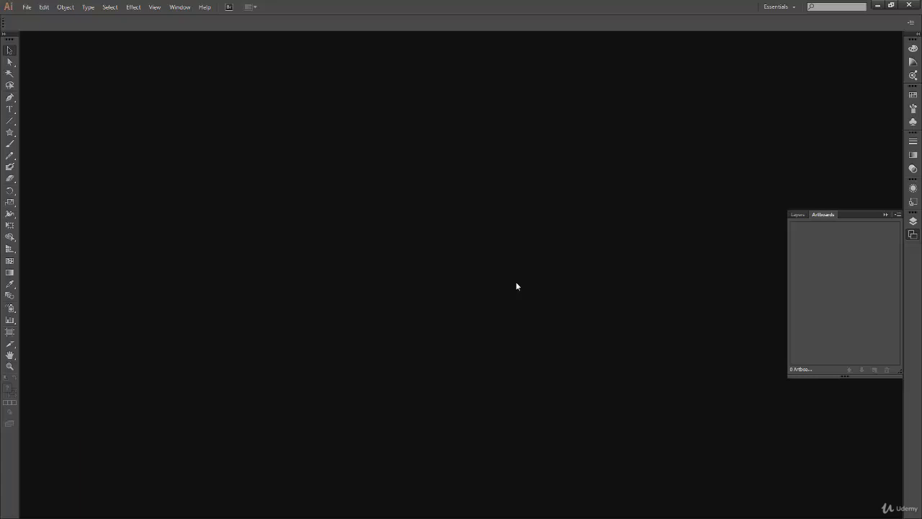
Create a new document with 1 artboard, A4 size, measured in pixels.
click(28, 7)
click(59, 16)
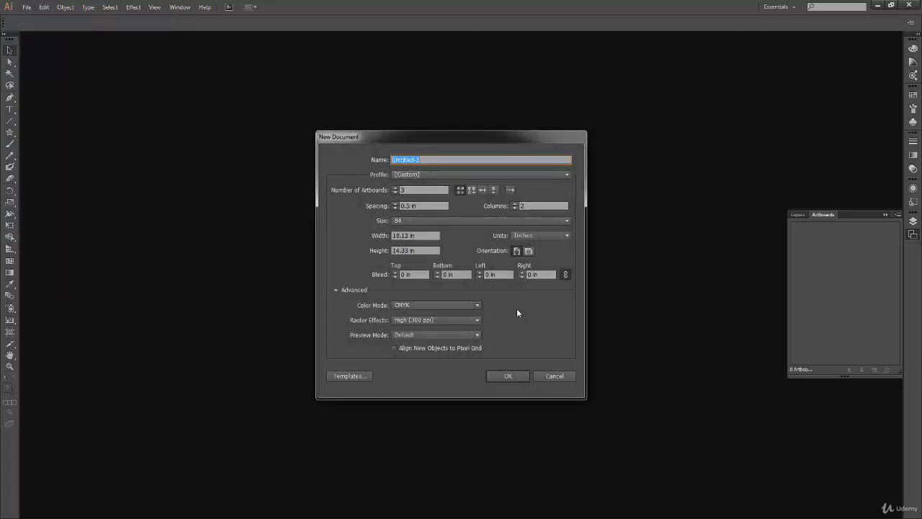
click(395, 192)
click(394, 192)
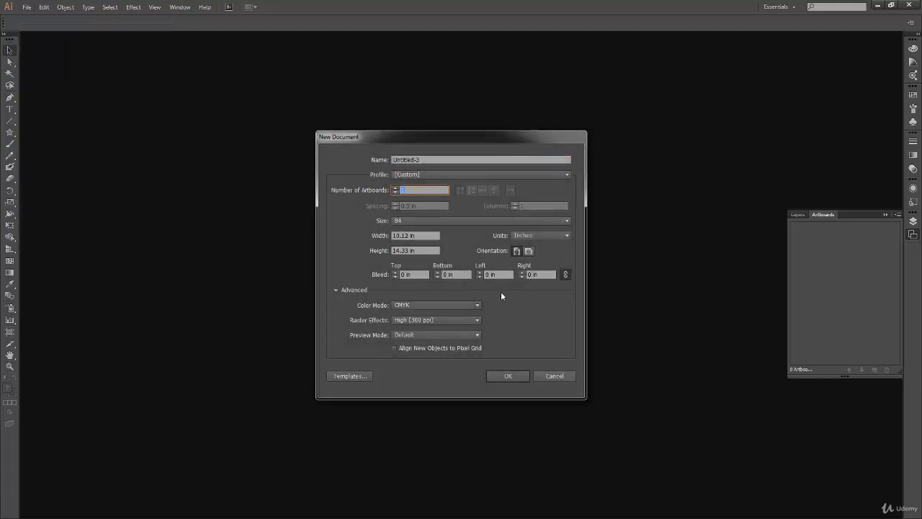
click(440, 219)
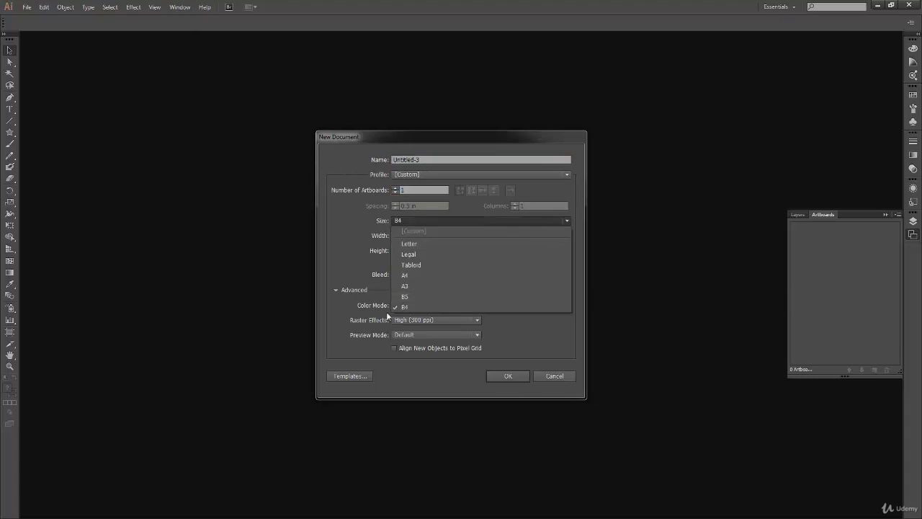
click(424, 279)
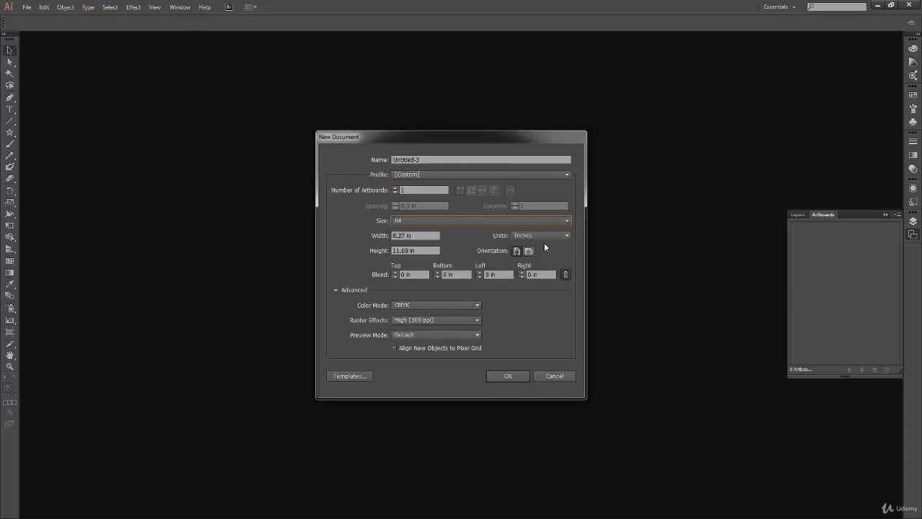
click(568, 238)
click(543, 300)
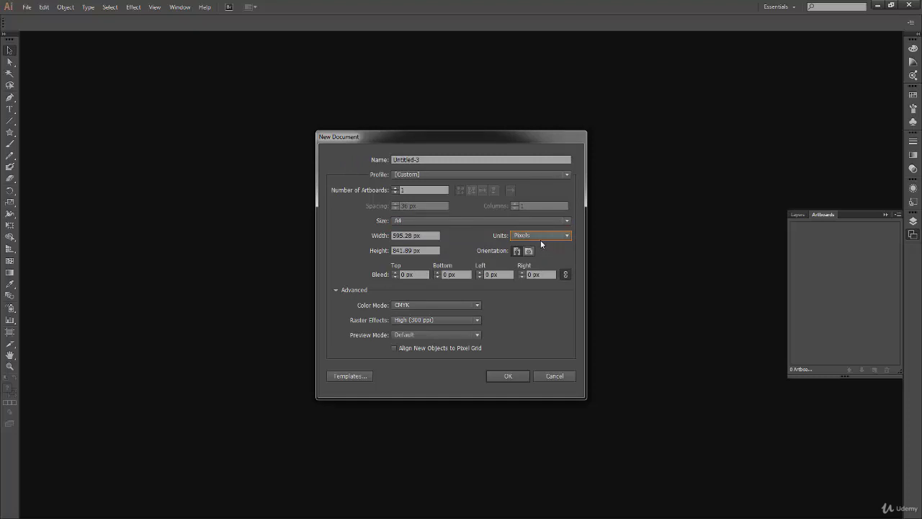
click(506, 376)
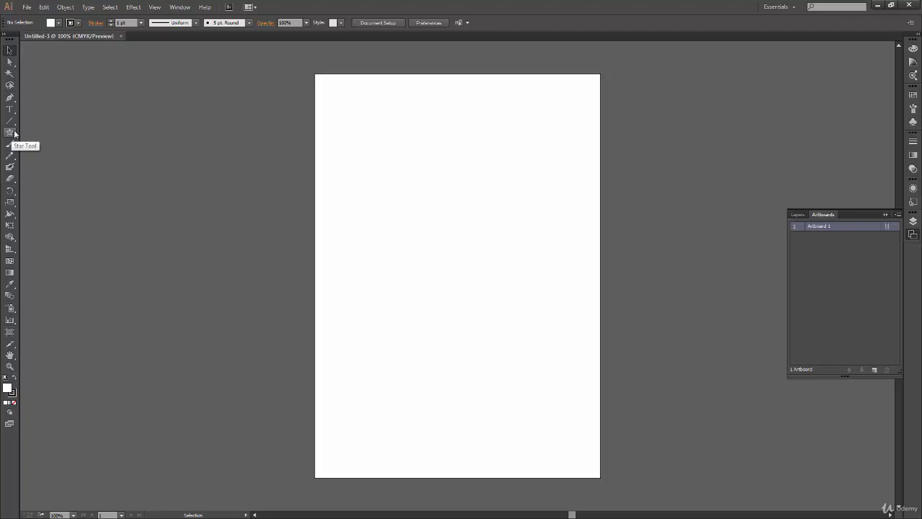
Draw a trial rectangle near the page's top-left, then undo it.
drag(15, 133, 51, 133)
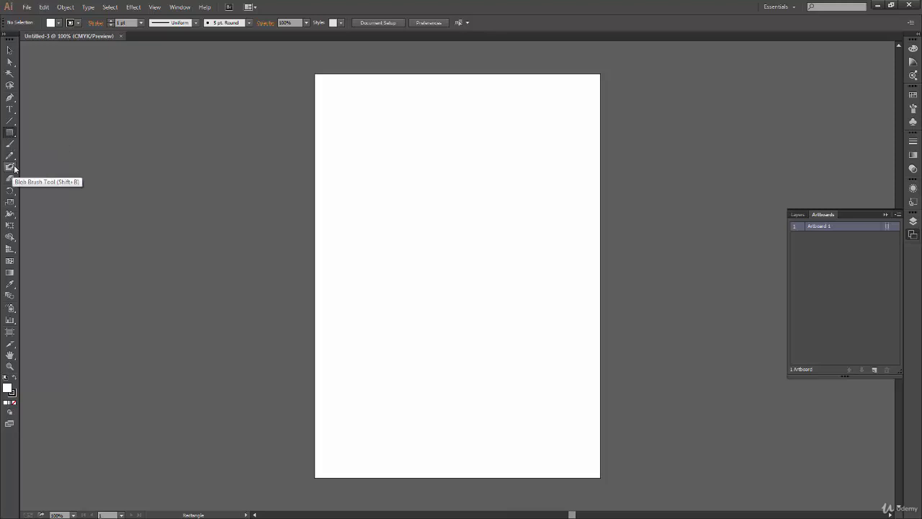
click(10, 49)
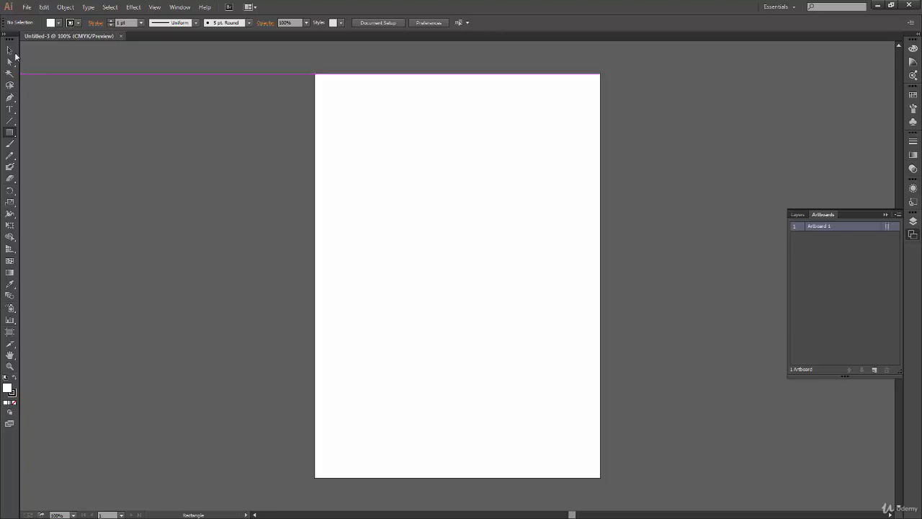
click(15, 138)
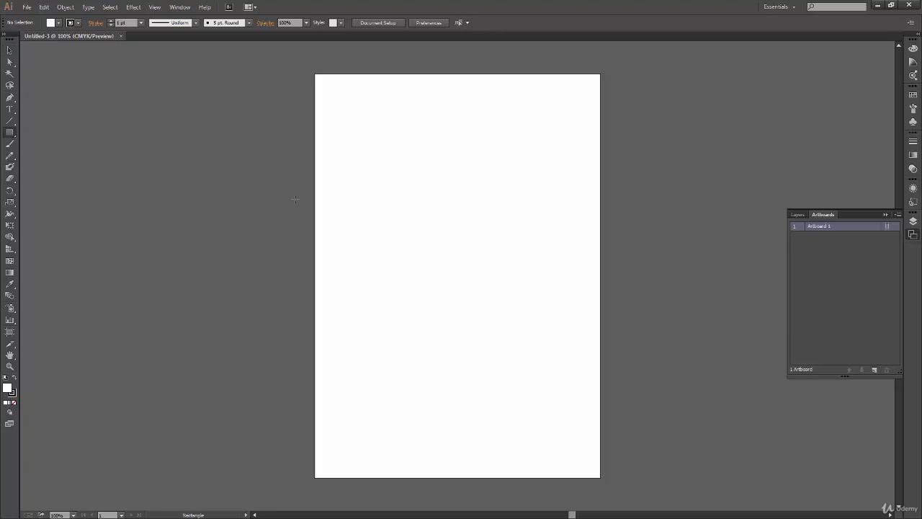
click(11, 49)
key(m)
mouse_move(335, 115)
mouse_down()
mouse_move(497, 239)
mouse_move(489, 249)
mouse_move(496, 206)
mouse_move(459, 269)
mouse_move(467, 249)
mouse_up()
key(ctrl+z)
Draw a Shift-constrained square near the page's top-left corner.
drag(345, 110, 438, 175)
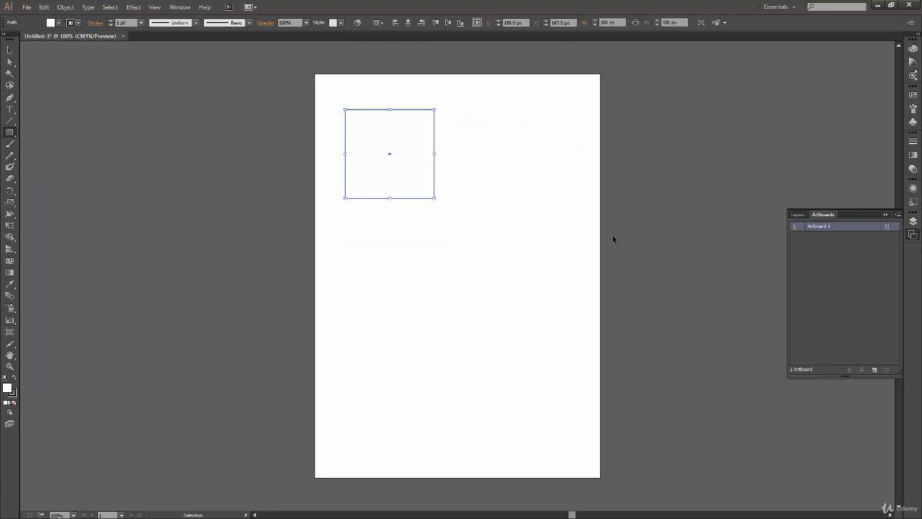
key(Delete)
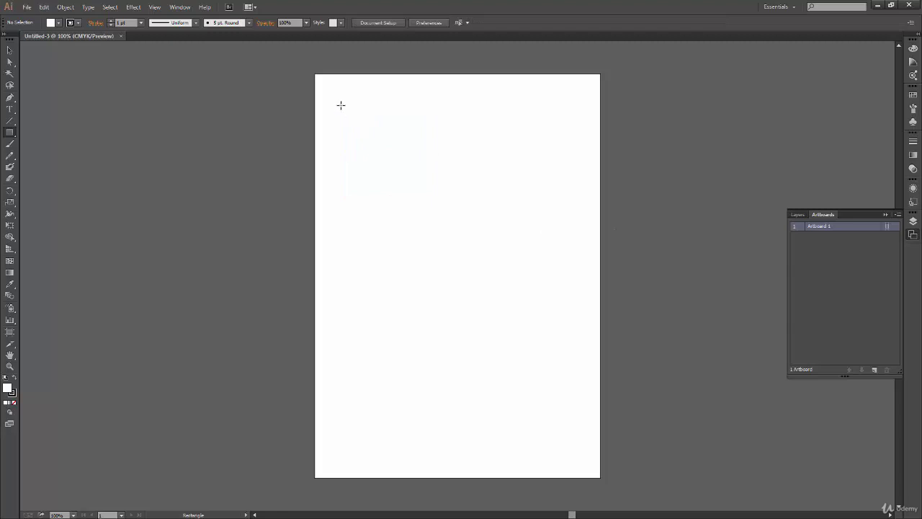
mouse_move(339, 109)
mouse_down()
mouse_move(397, 208)
mouse_move(492, 230)
mouse_move(496, 261)
mouse_move(487, 254)
mouse_up()
key(shift)
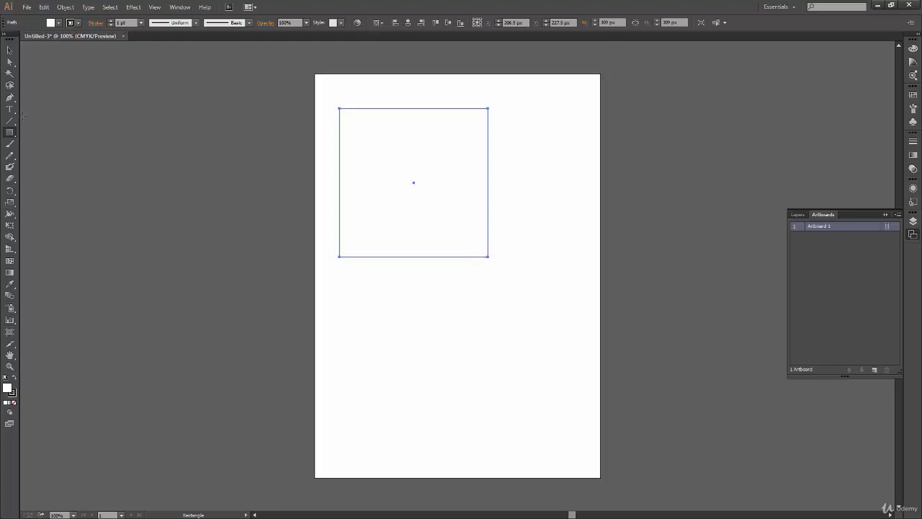
Nudge the square up and left, then deselect it.
click(9, 50)
drag(419, 186, 410, 163)
click(472, 256)
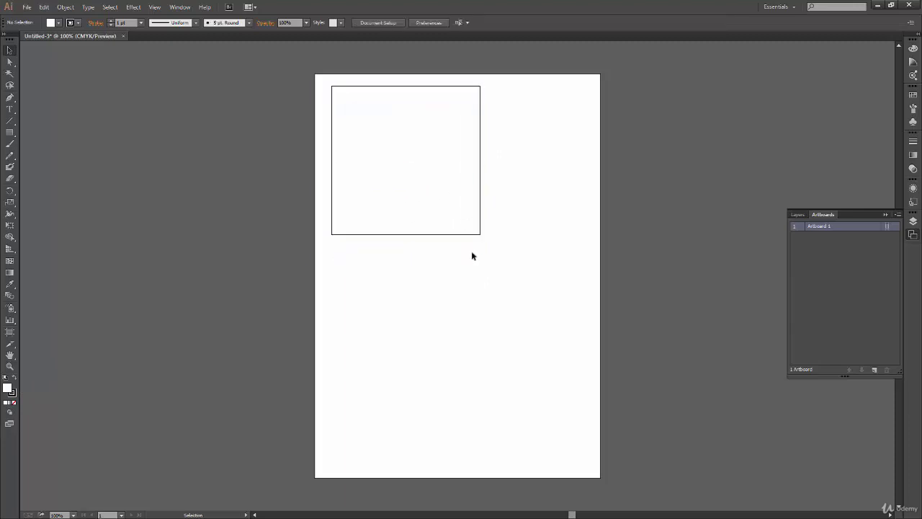
Select the square and open its fill Color Picker with Only Web Colors unchecked.
drag(514, 128, 405, 211)
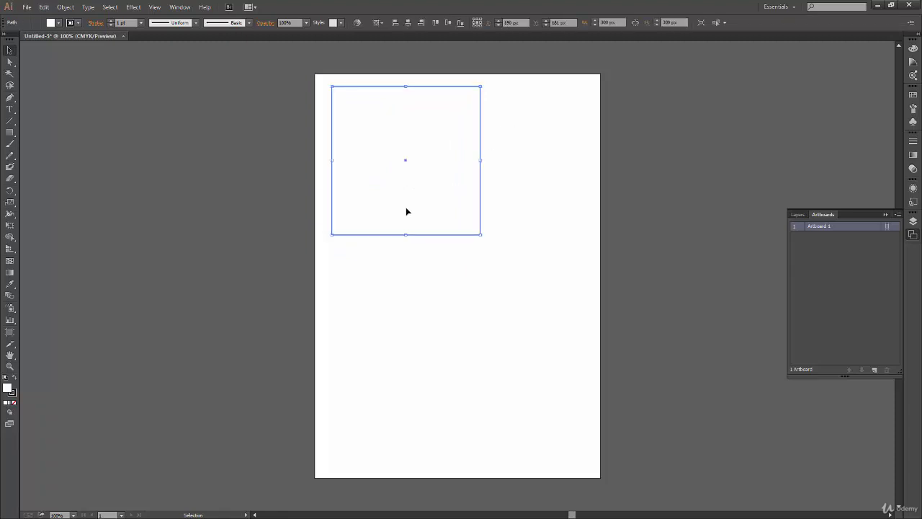
click(10, 390)
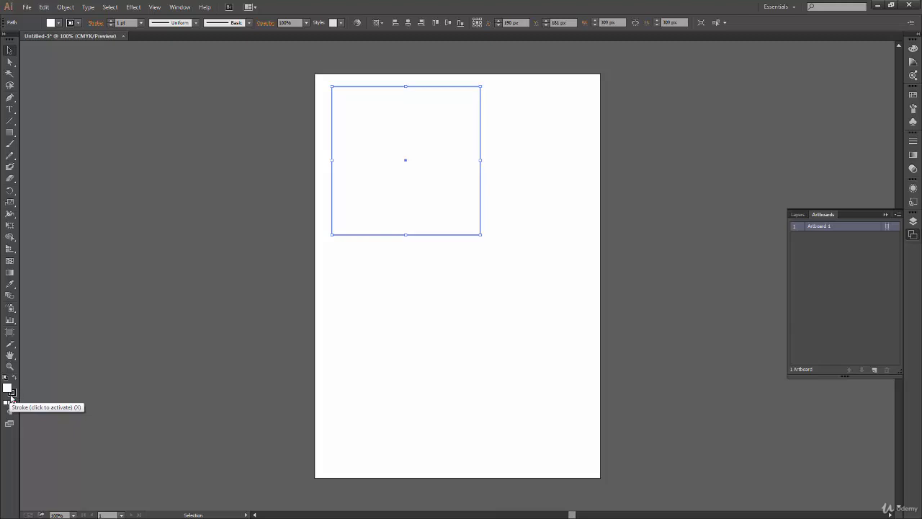
key(x)
key(x)
key(x)
key(x)
key(x)
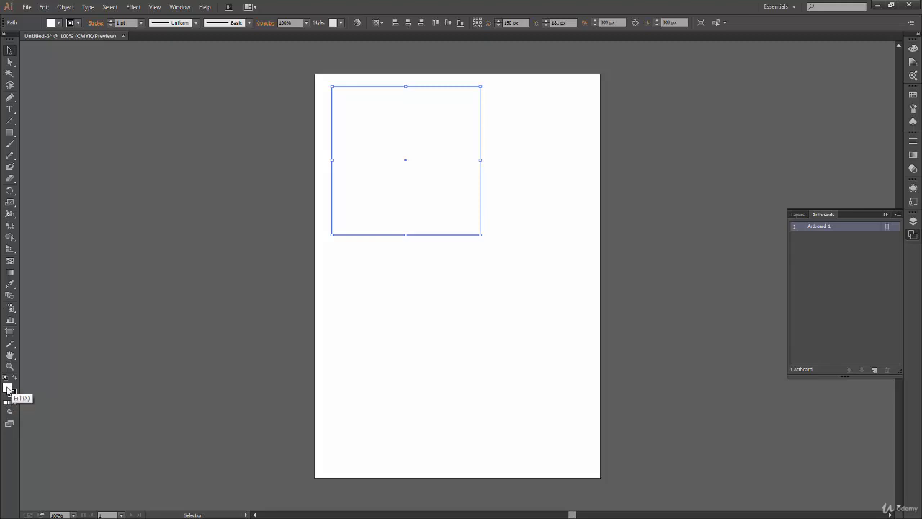
double_click(8, 389)
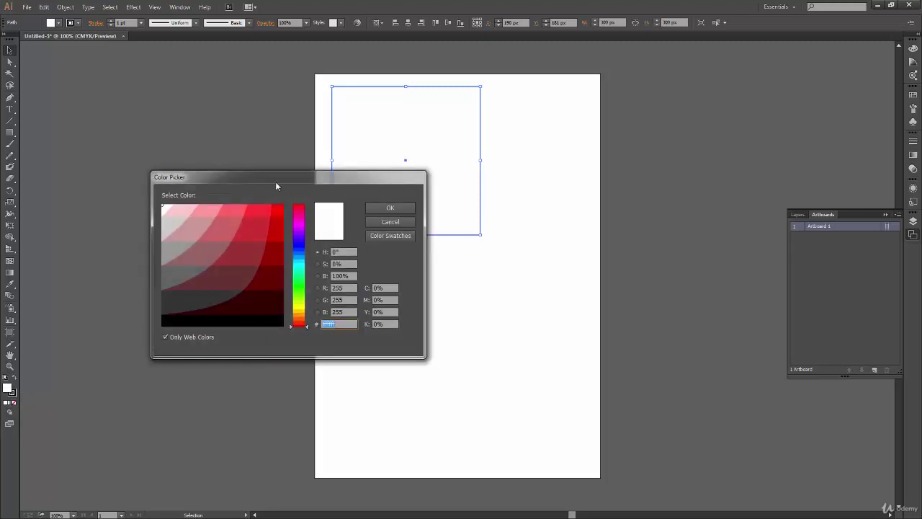
drag(275, 182, 288, 196)
click(192, 345)
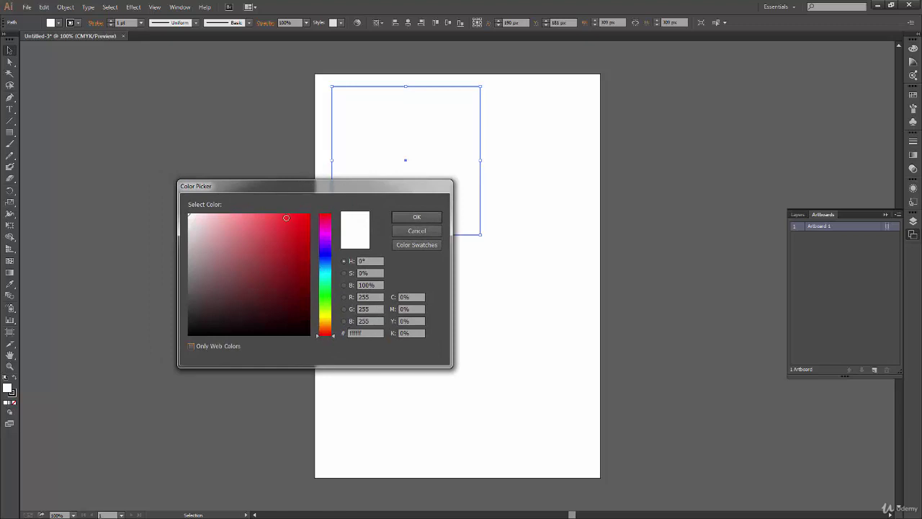
Fill the square with dark grey #595151, then deselect it.
click(309, 214)
drag(327, 313, 327, 348)
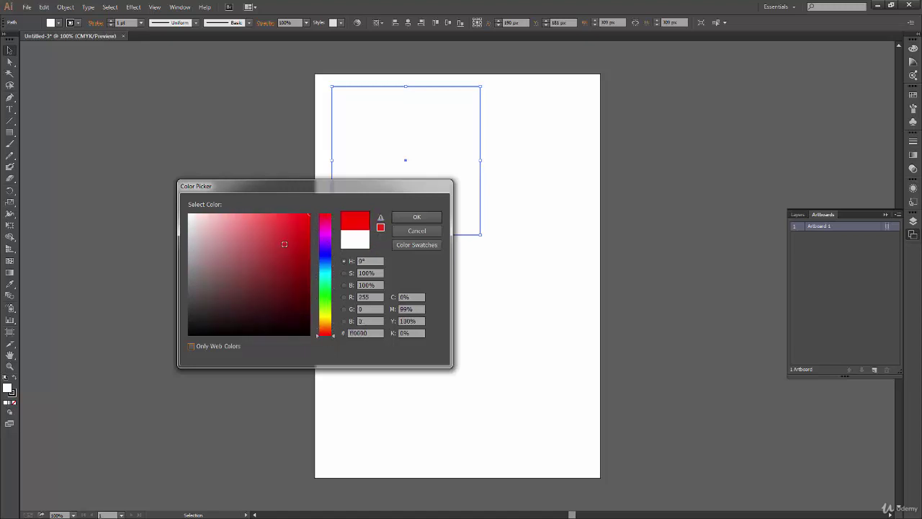
mouse_move(284, 245)
mouse_down()
mouse_move(204, 240)
mouse_move(257, 303)
mouse_move(273, 264)
mouse_move(260, 257)
mouse_move(282, 237)
mouse_move(282, 268)
mouse_move(271, 291)
mouse_move(262, 289)
mouse_up()
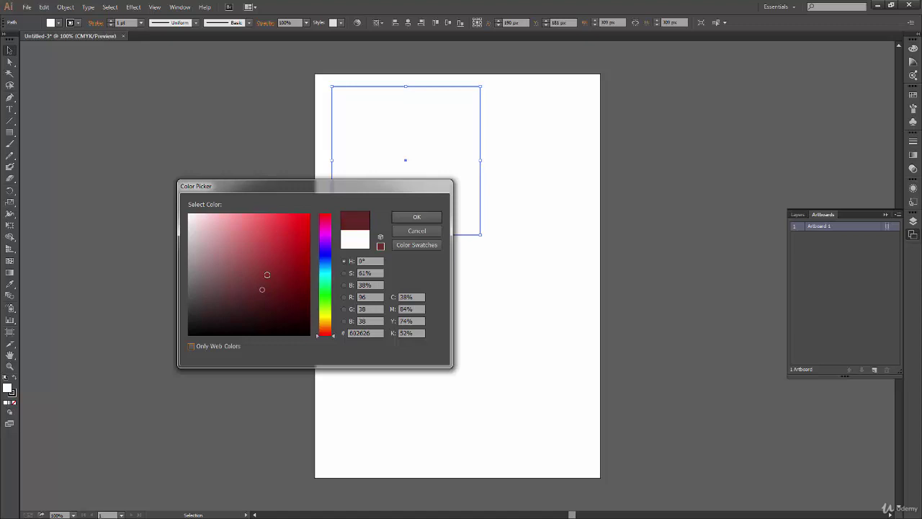
mouse_move(264, 291)
mouse_down()
mouse_move(237, 245)
mouse_move(280, 241)
mouse_move(300, 216)
mouse_move(523, 301)
mouse_move(291, 242)
mouse_move(314, 210)
mouse_move(315, 337)
mouse_move(281, 317)
mouse_move(185, 214)
mouse_move(231, 213)
mouse_move(194, 214)
mouse_move(203, 295)
mouse_move(232, 278)
mouse_move(195, 324)
mouse_move(181, 232)
mouse_move(186, 300)
mouse_move(184, 240)
mouse_move(213, 269)
mouse_move(189, 265)
mouse_move(194, 301)
mouse_move(191, 290)
mouse_move(201, 288)
mouse_up()
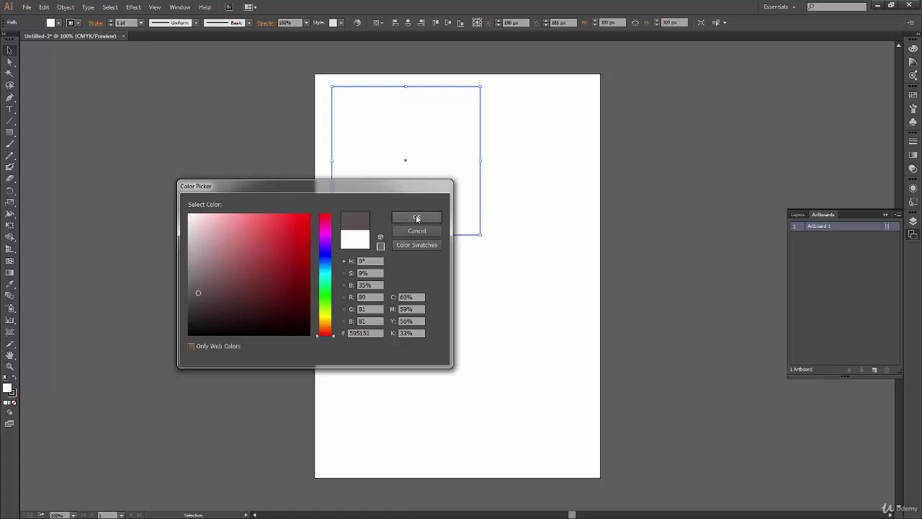
click(416, 216)
key(a)
drag(432, 116, 432, 94)
key(ctrl+z)
key(v)
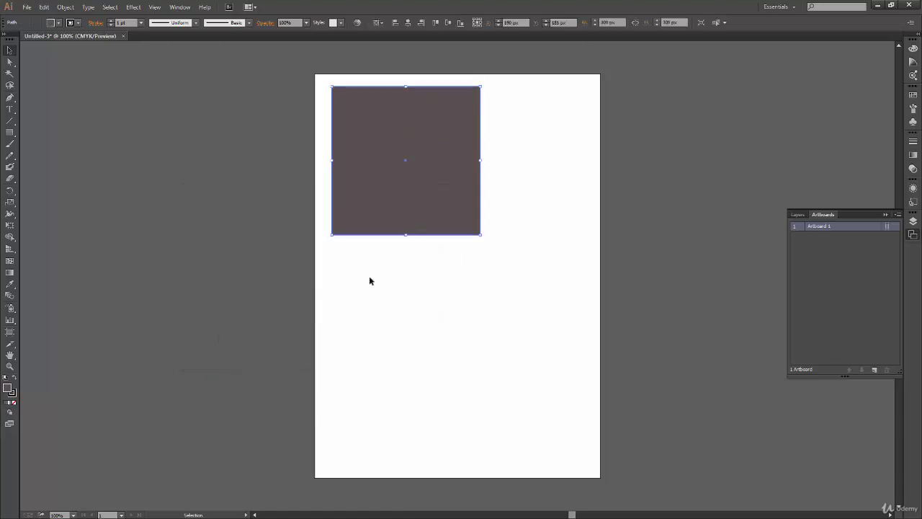
click(199, 402)
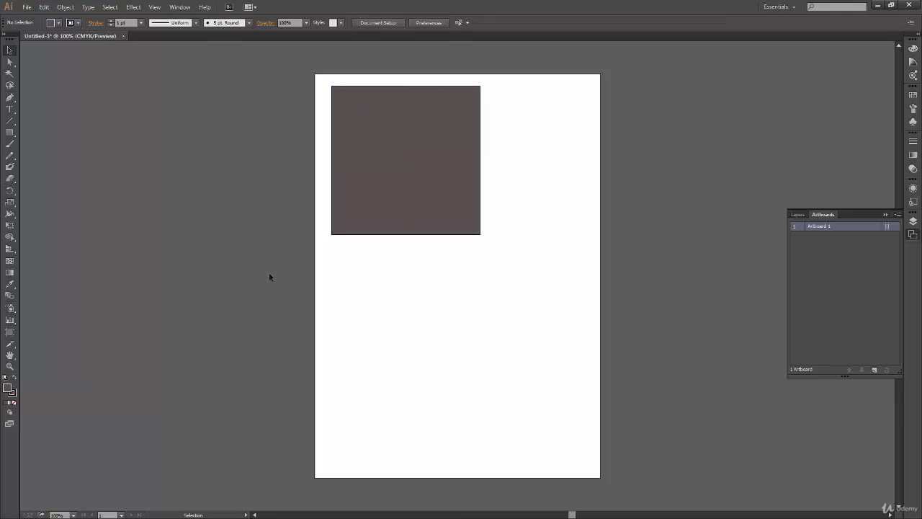
Select the square and change its fill to a saturated blue in the Color Picker.
click(16, 50)
key(ctrl+a)
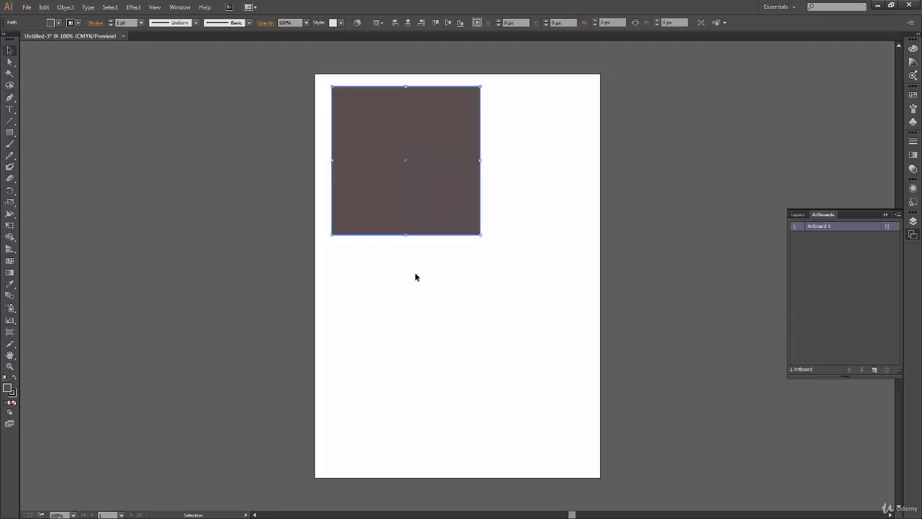
double_click(9, 389)
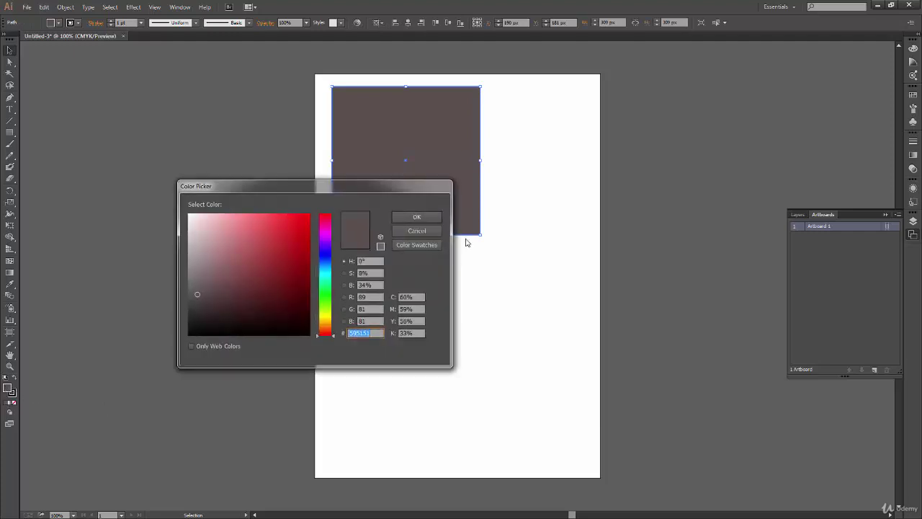
click(324, 265)
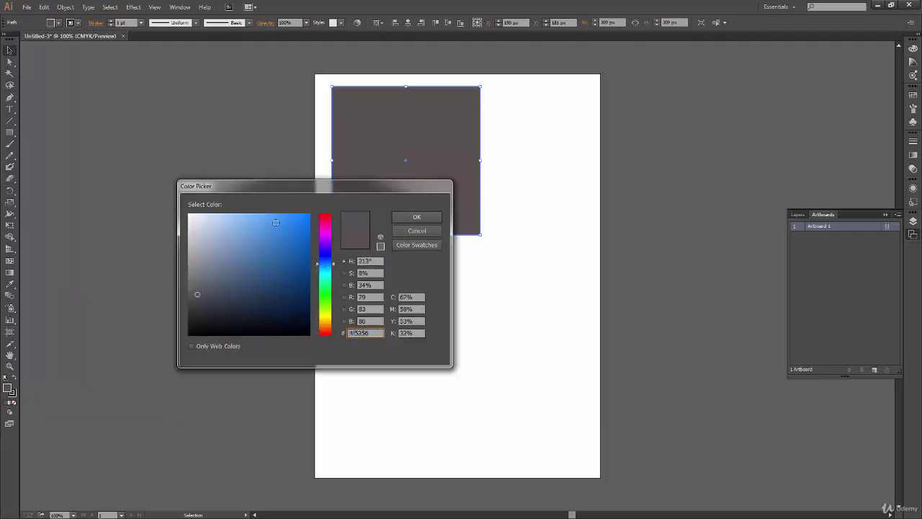
click(309, 214)
click(439, 217)
click(466, 320)
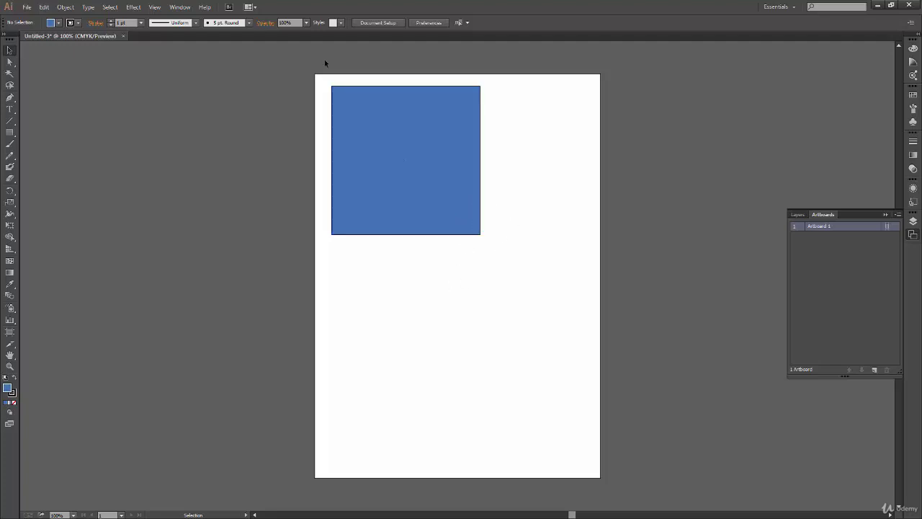
click(428, 202)
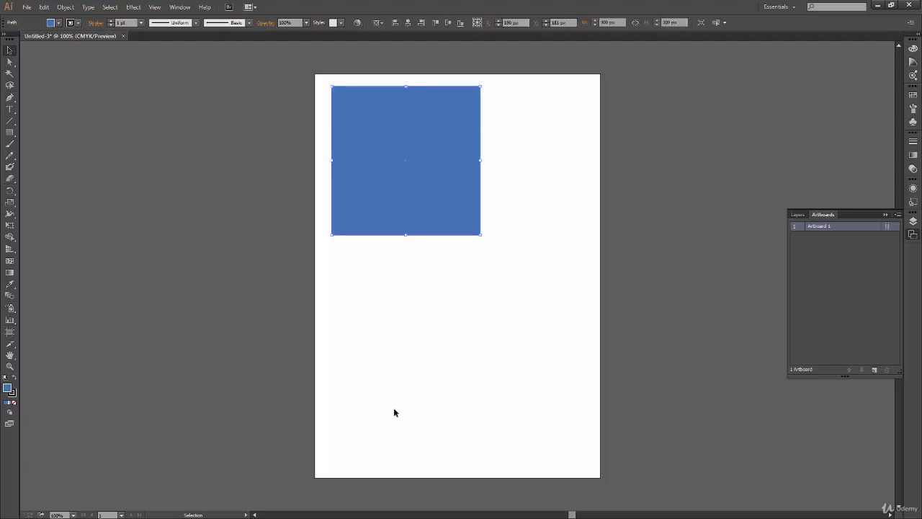
Give the square a bright cyan #00cfff stroke and zoom in to inspect it.
double_click(13, 392)
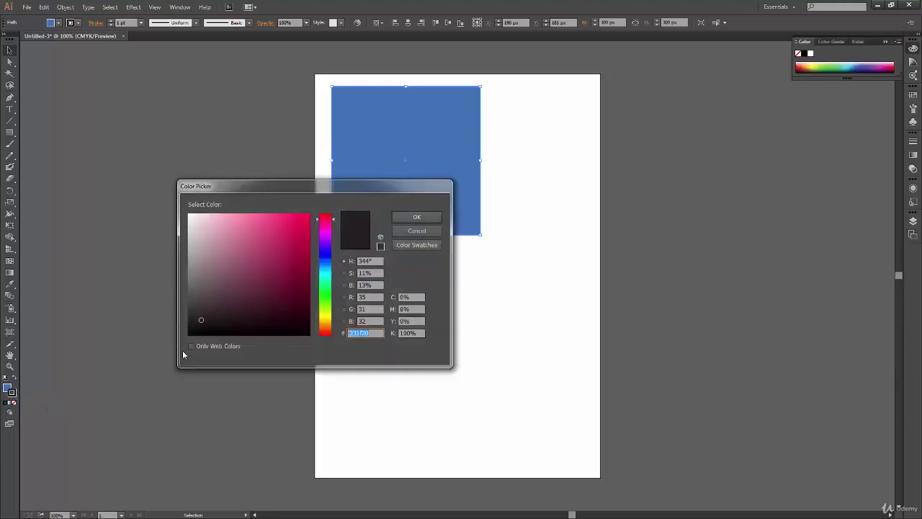
drag(326, 236, 328, 274)
drag(278, 252, 325, 195)
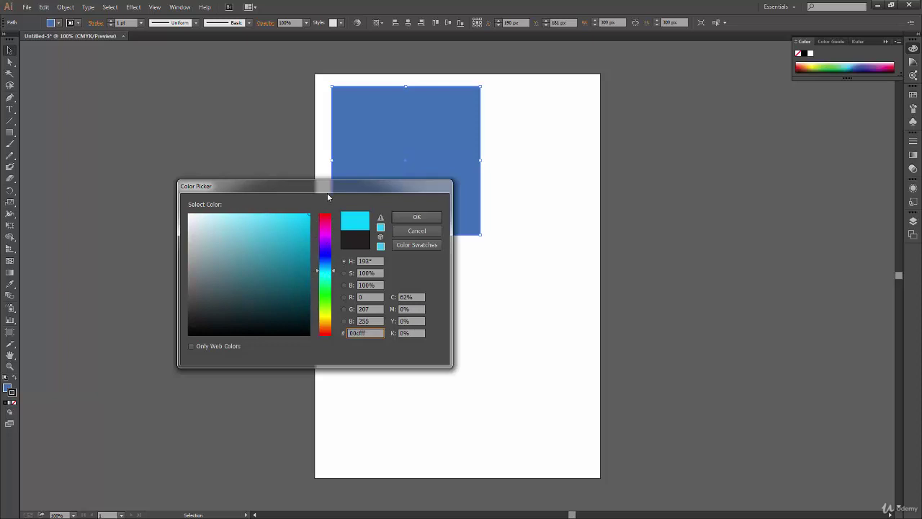
click(417, 216)
click(253, 325)
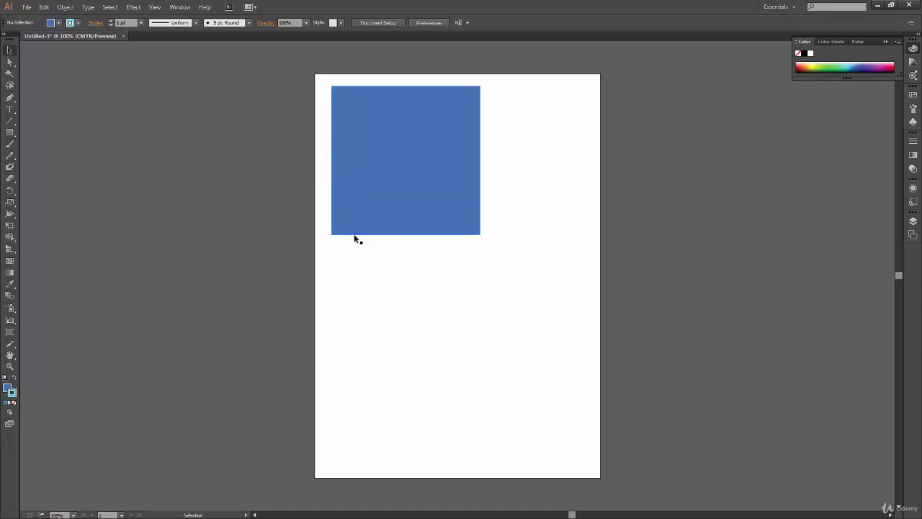
key(ctrl+equal)
key(ctrl+equal)
key(ctrl+equal)
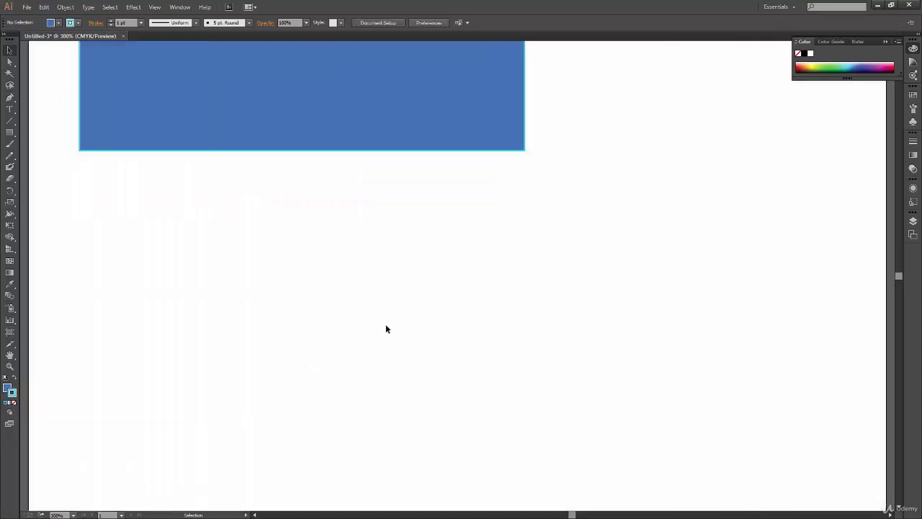
drag(424, 212, 394, 352)
key(ctrl+equal)
key(ctrl+equal)
key(ctrl+equal)
key(ctrl+equal)
key(ctrl+equal)
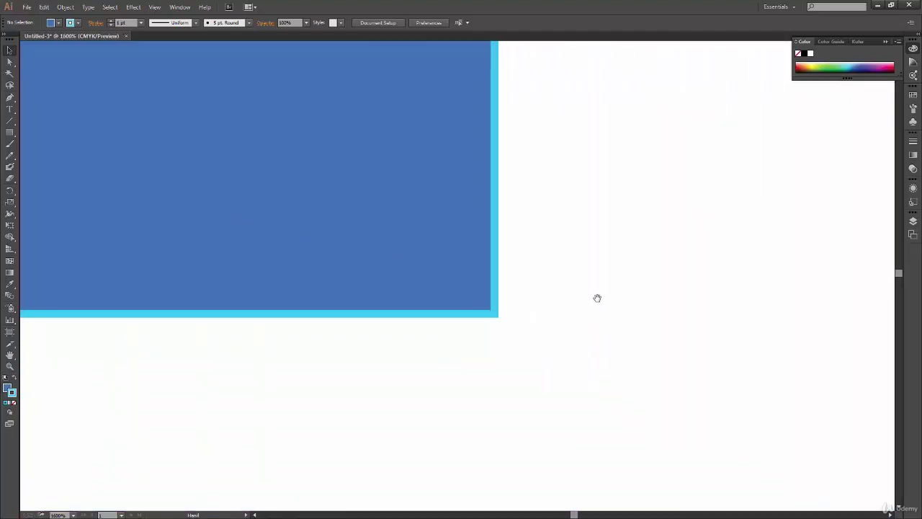
key(ctrl+equal)
key(ctrl+equal)
key(ctrl+equal)
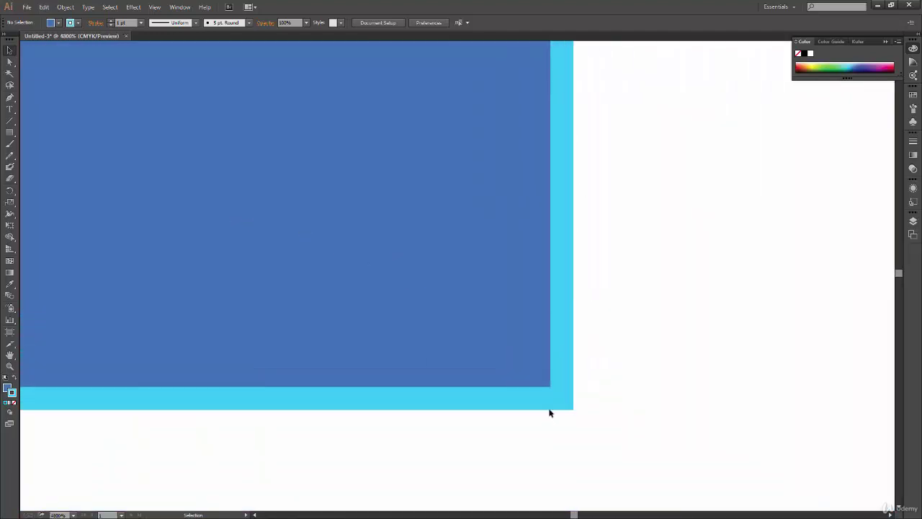
Change the blue rectangle's stroke colour from cyan to green in the Color Picker, then deselect it.
double_click(12, 393)
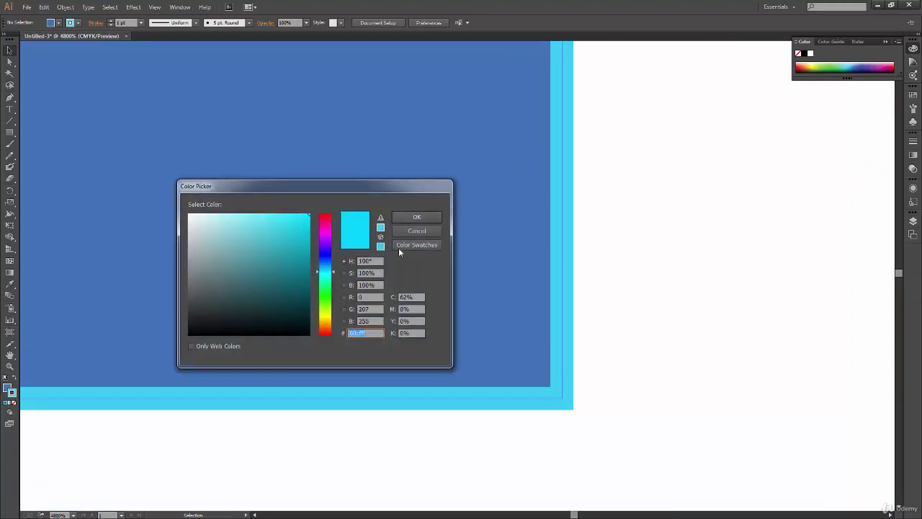
drag(325, 286, 328, 299)
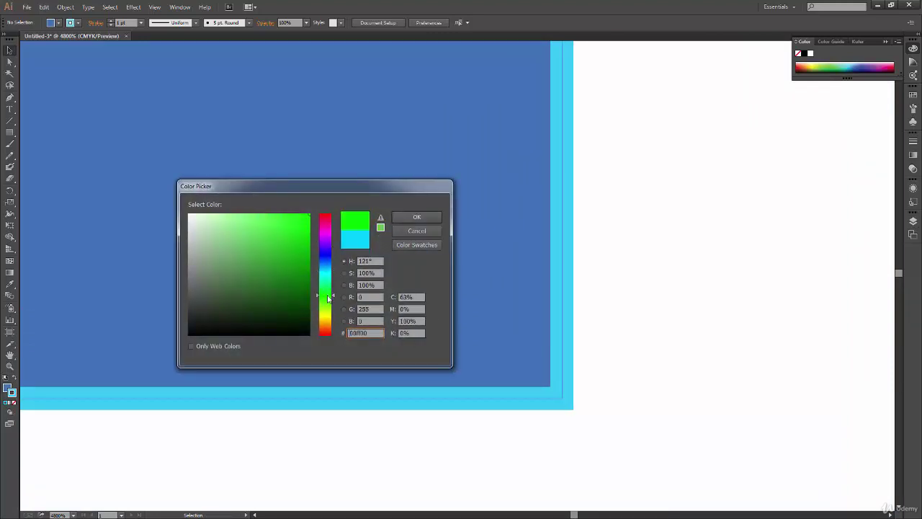
click(417, 217)
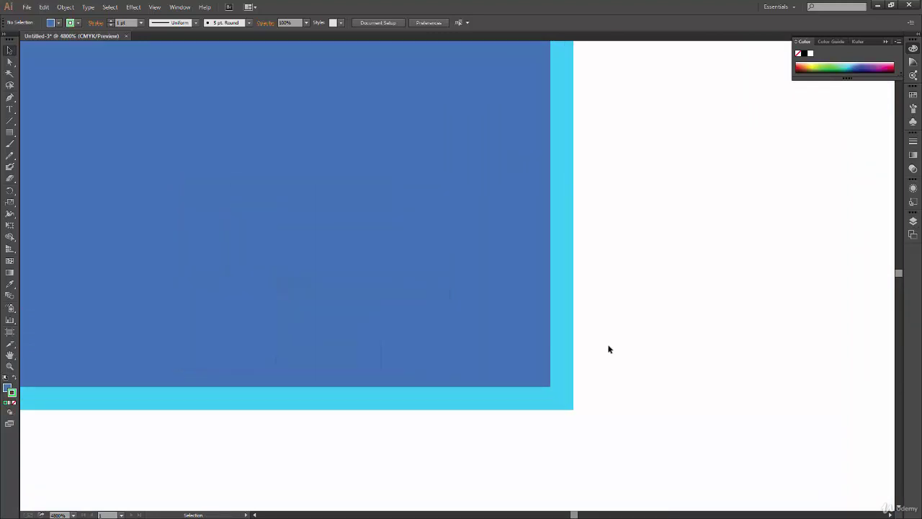
click(571, 225)
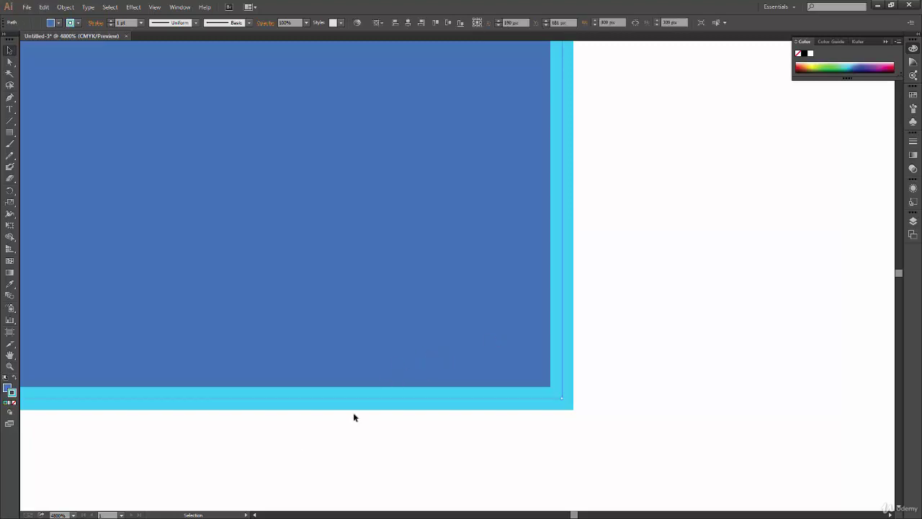
click(614, 376)
click(457, 349)
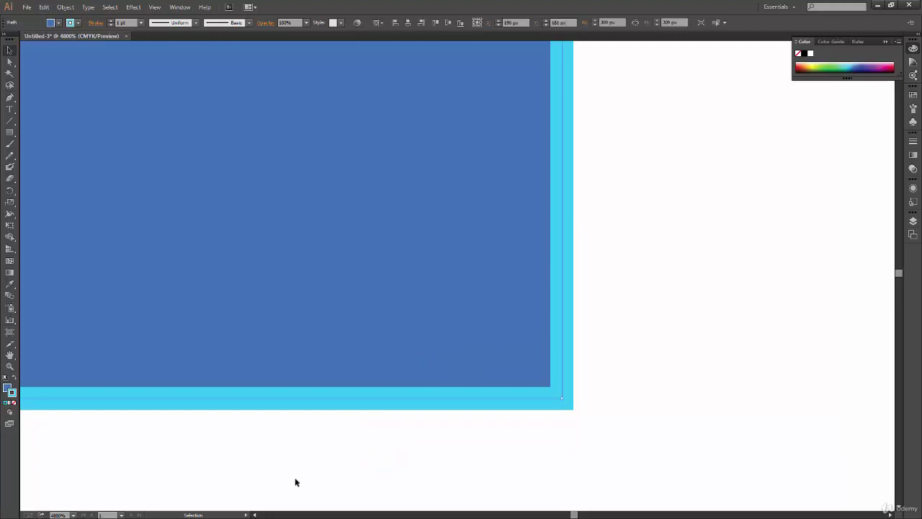
double_click(12, 392)
click(323, 290)
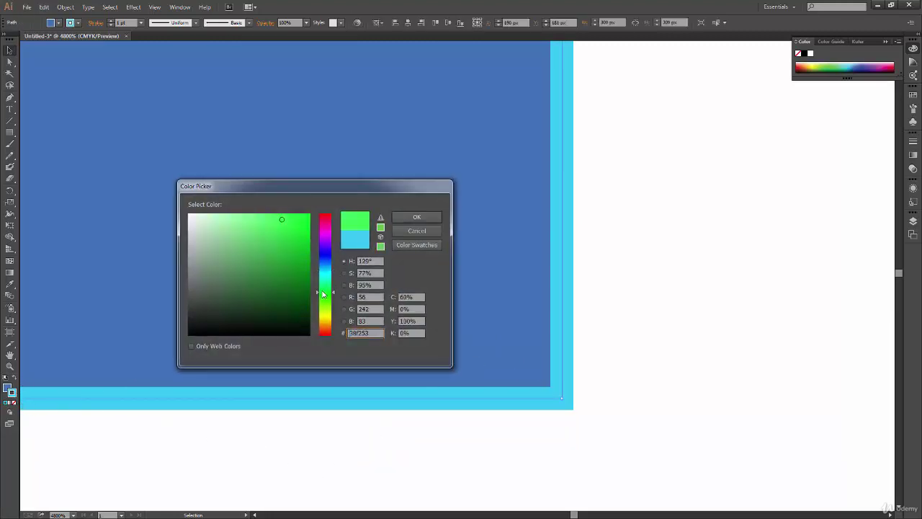
click(425, 217)
click(638, 227)
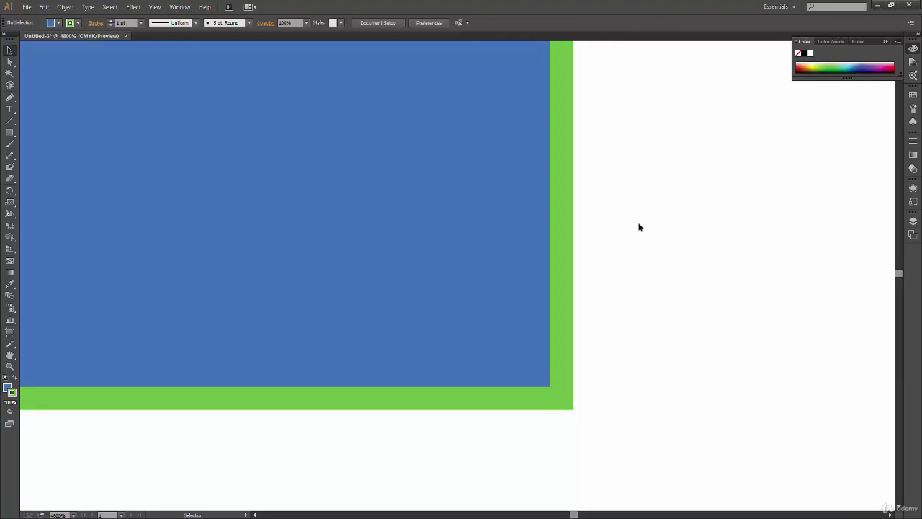
Zoom out to 150% and pan to show the whole rectangle, then select it.
key(ctrl+minus)
key(ctrl+minus)
key(ctrl+minus)
key(ctrl+minus)
key(ctrl+minus)
key(ctrl+minus)
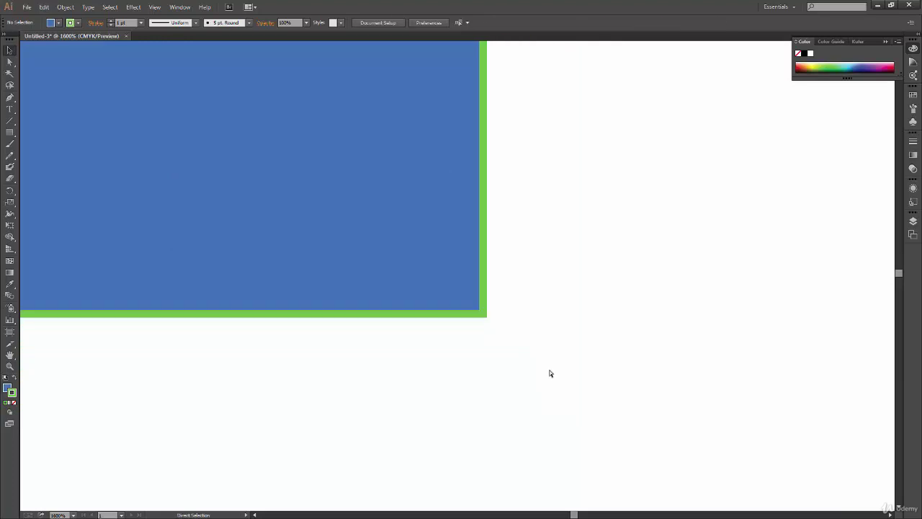
key(ctrl+minus)
key(ctrl+minus)
key(ctrl+minus)
key(ctrl+minus)
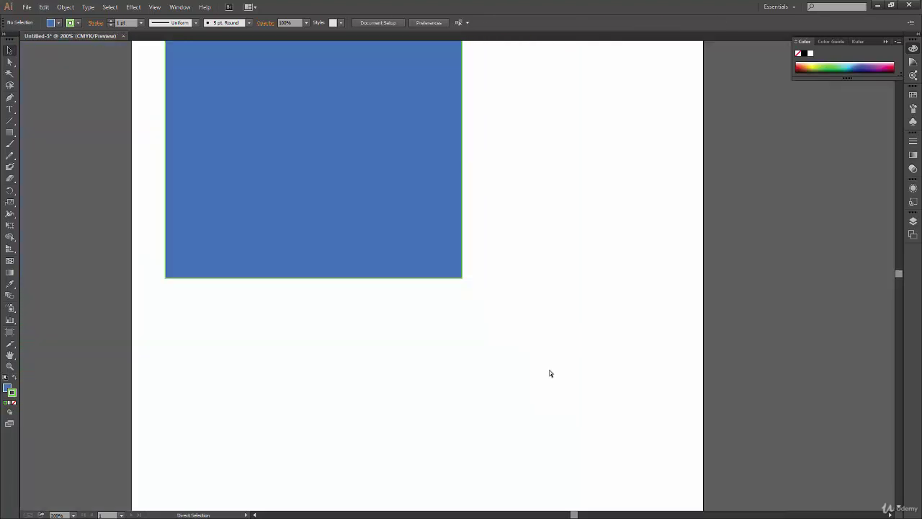
key(space)
drag(372, 212, 324, 317)
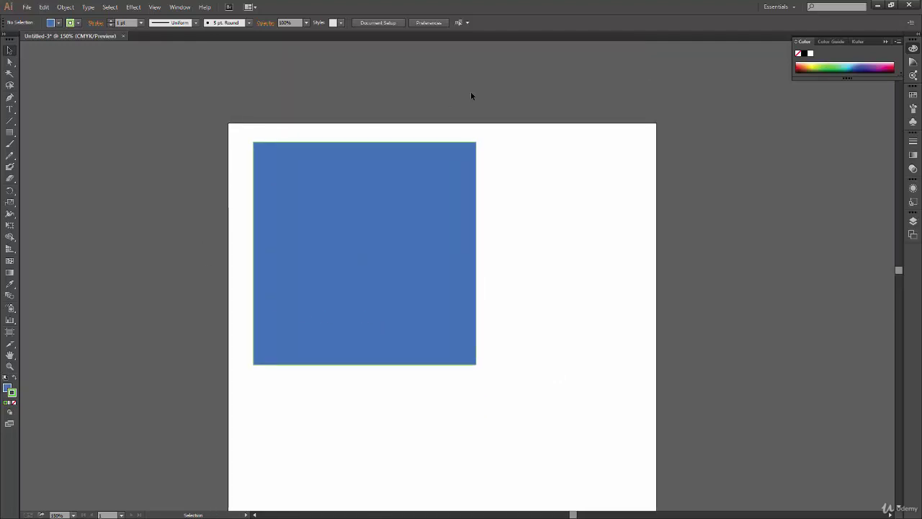
click(402, 284)
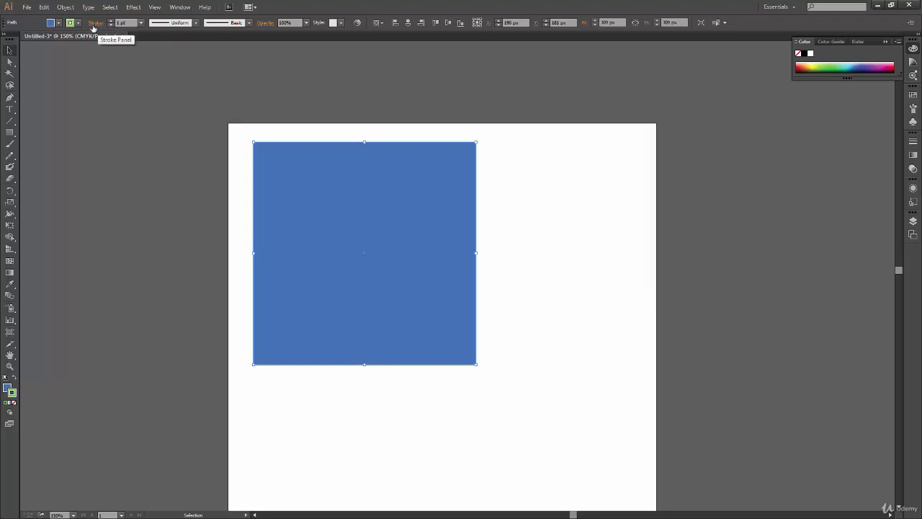
Try a 14 pt stroke weight on the rectangle from the Stroke Weight dropdown.
click(142, 23)
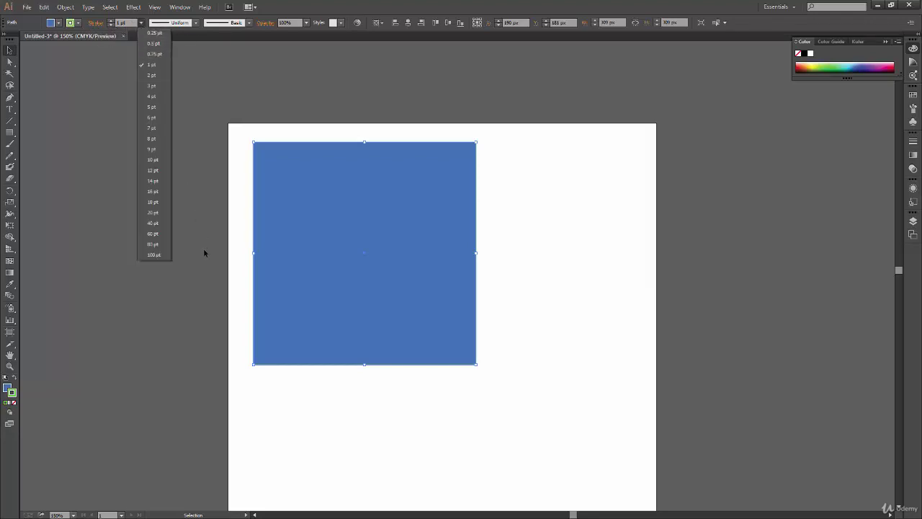
click(141, 23)
click(141, 23)
click(159, 179)
click(96, 322)
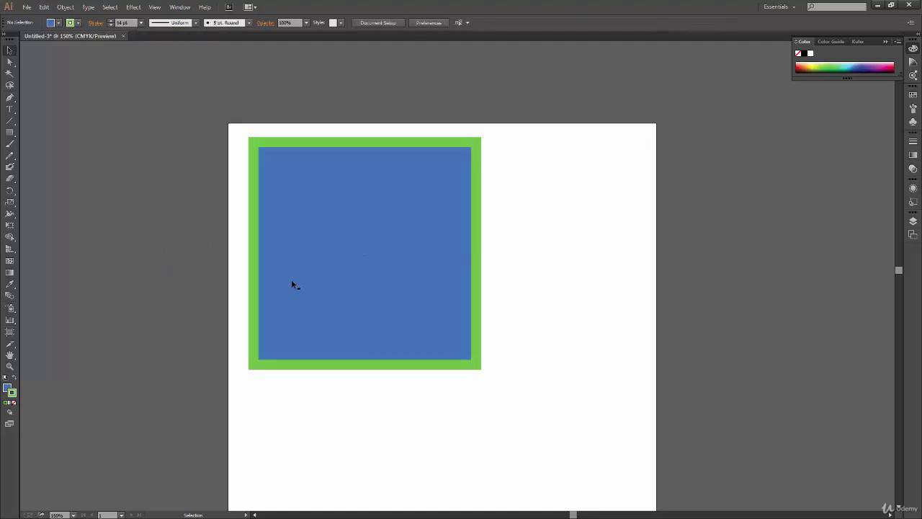
click(340, 253)
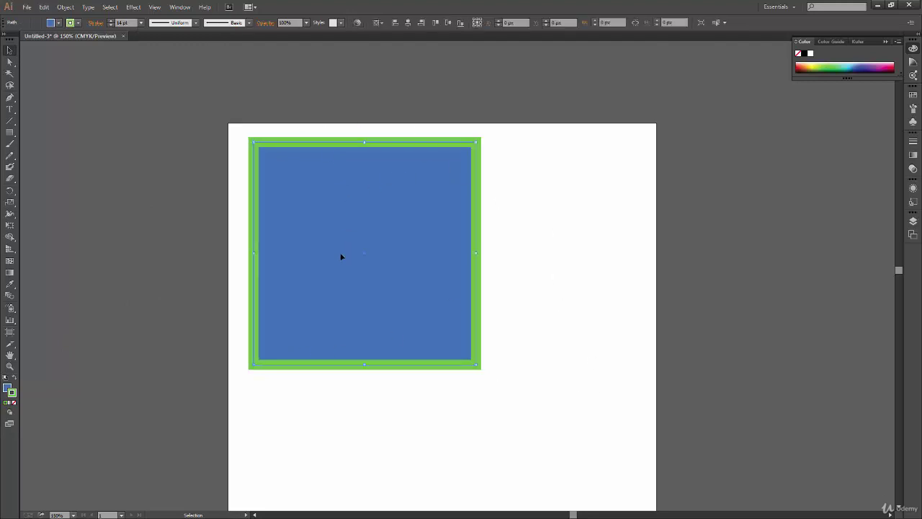
Step the stroke weight up to about 18 pt with the arrows, then back down.
click(95, 24)
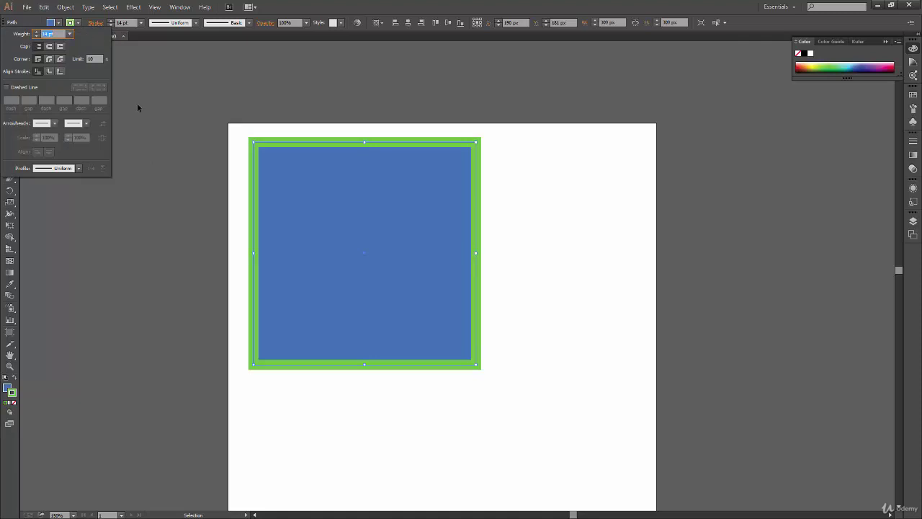
click(110, 22)
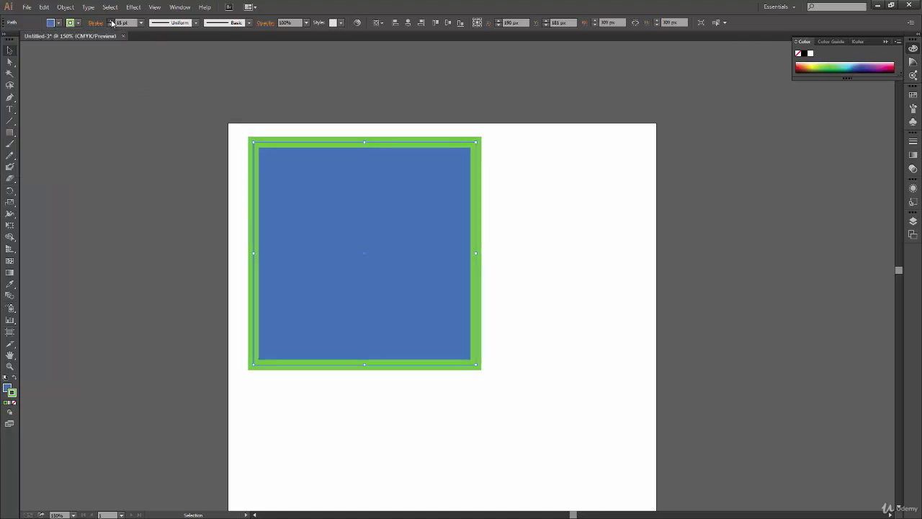
click(110, 22)
click(110, 21)
click(110, 21)
click(110, 22)
click(111, 22)
click(111, 25)
click(110, 25)
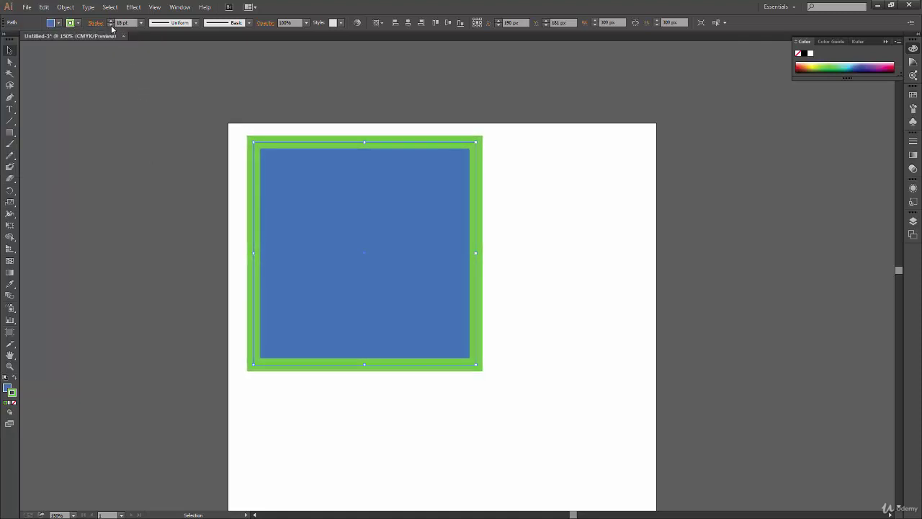
click(110, 25)
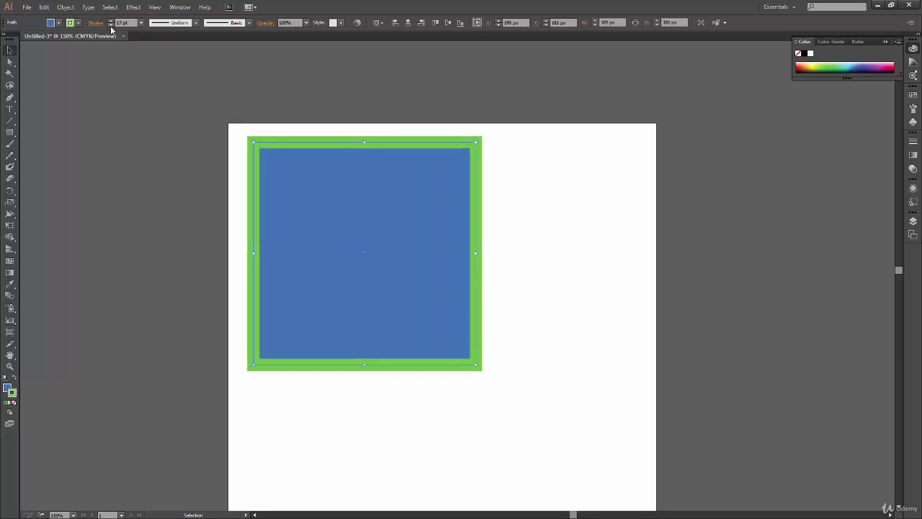
click(110, 25)
click(110, 26)
click(110, 26)
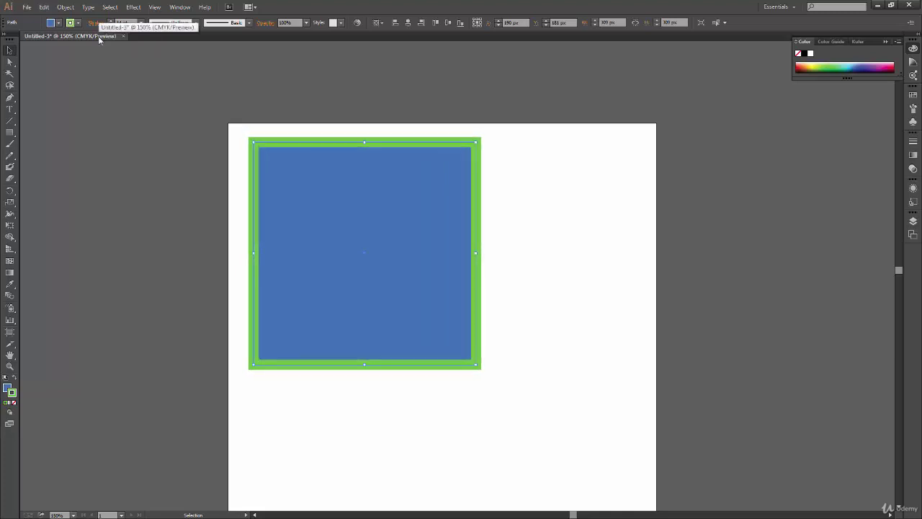
Set the stroke weight to 10 pt after trying 4 pt, then deselect and pan the page.
click(141, 22)
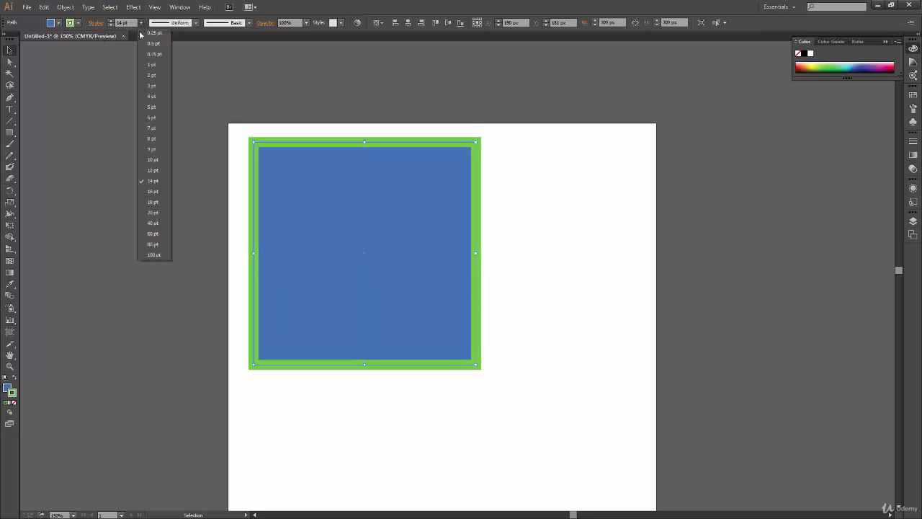
click(158, 97)
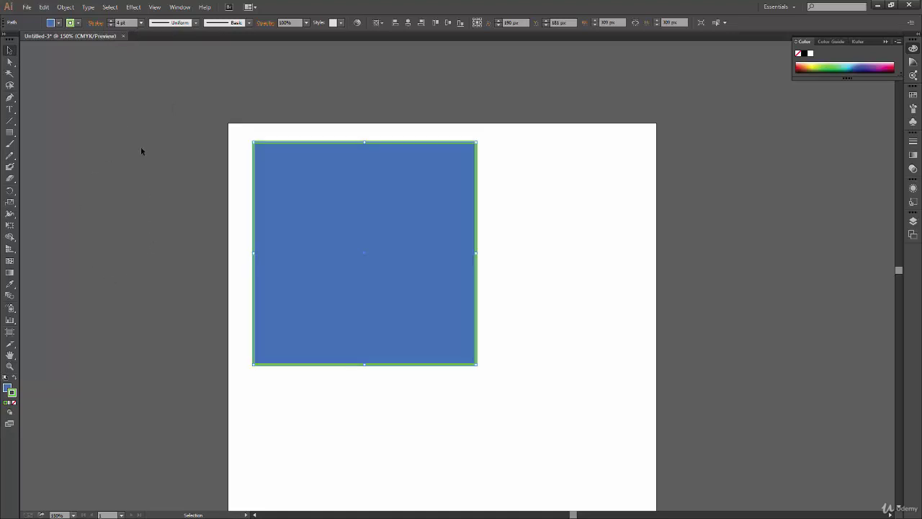
click(140, 23)
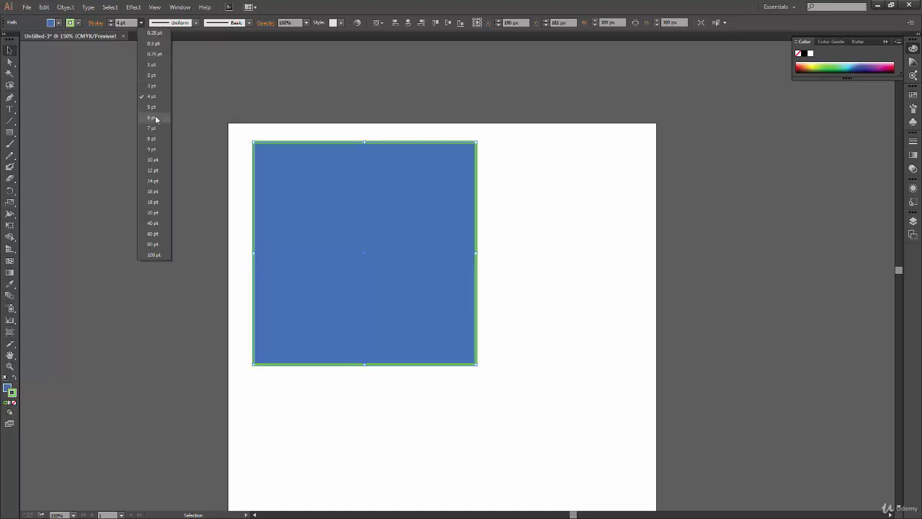
click(153, 159)
click(45, 214)
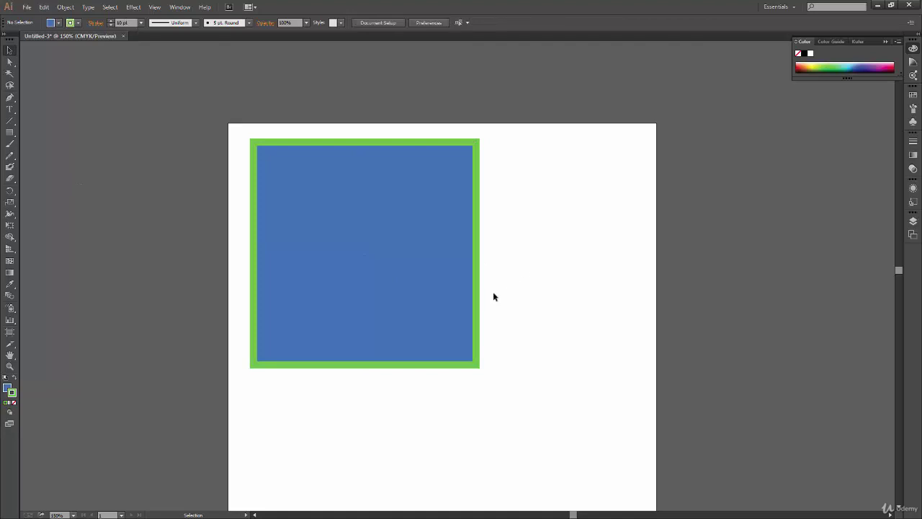
key(space)
drag(565, 393, 607, 349)
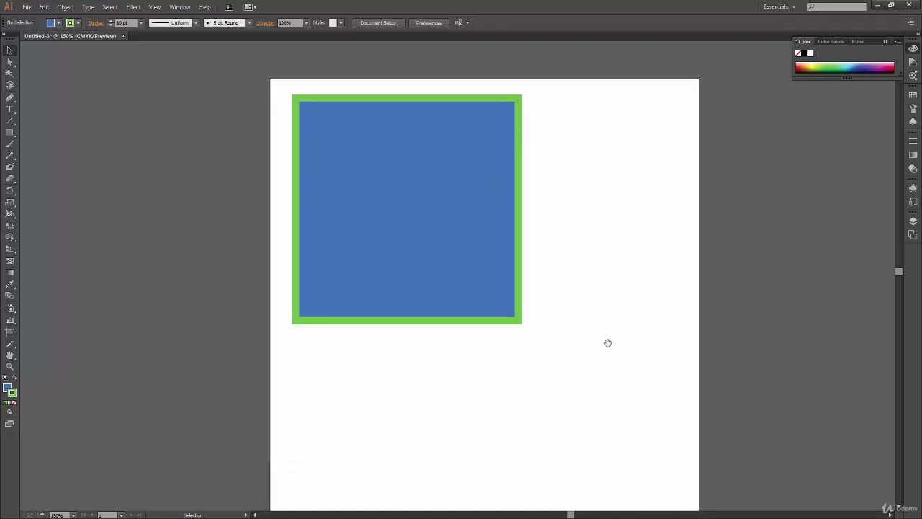
drag(540, 354, 552, 340)
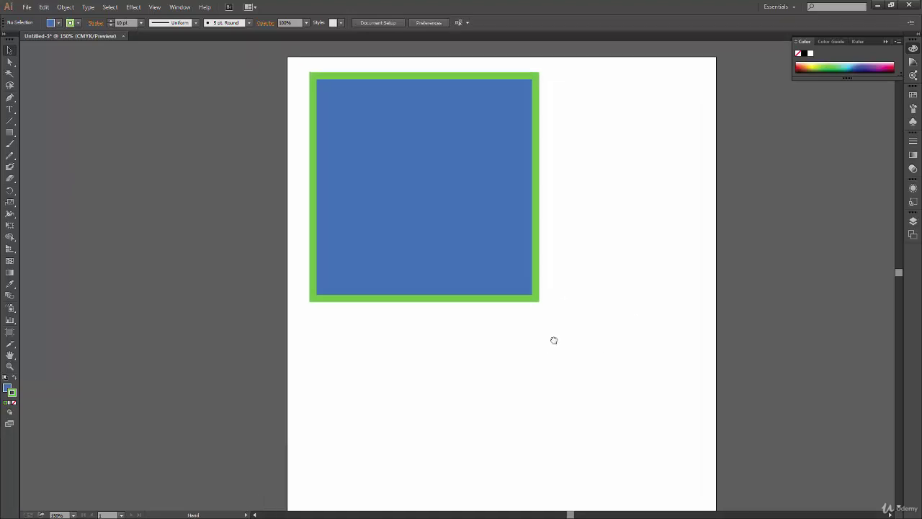
key(space)
drag(587, 305, 554, 274)
key(space)
drag(442, 344, 389, 344)
key(space)
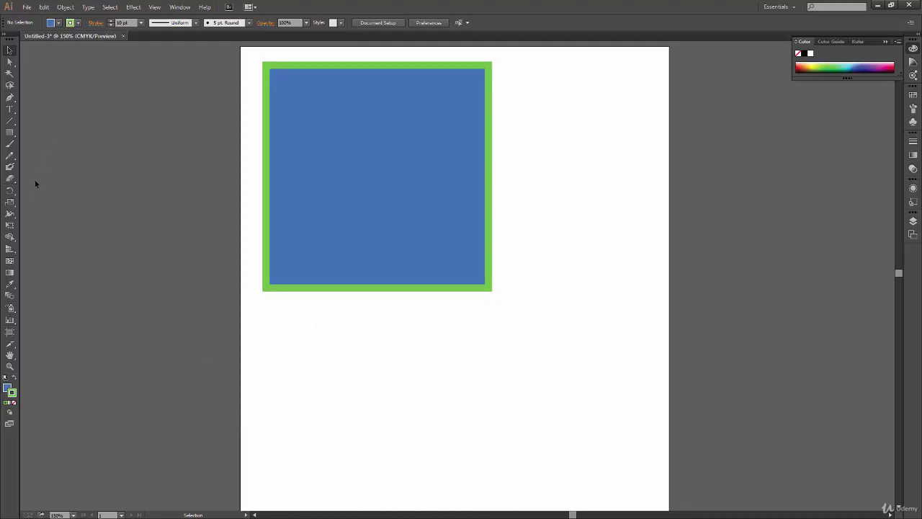
Choose the Rounded Rectangle tool from the Rectangle tool flyout.
click(10, 133)
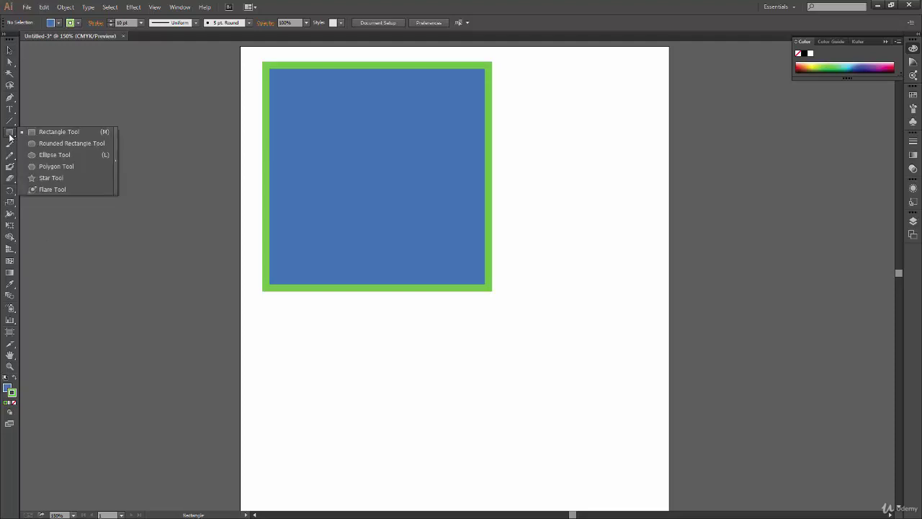
click(11, 136)
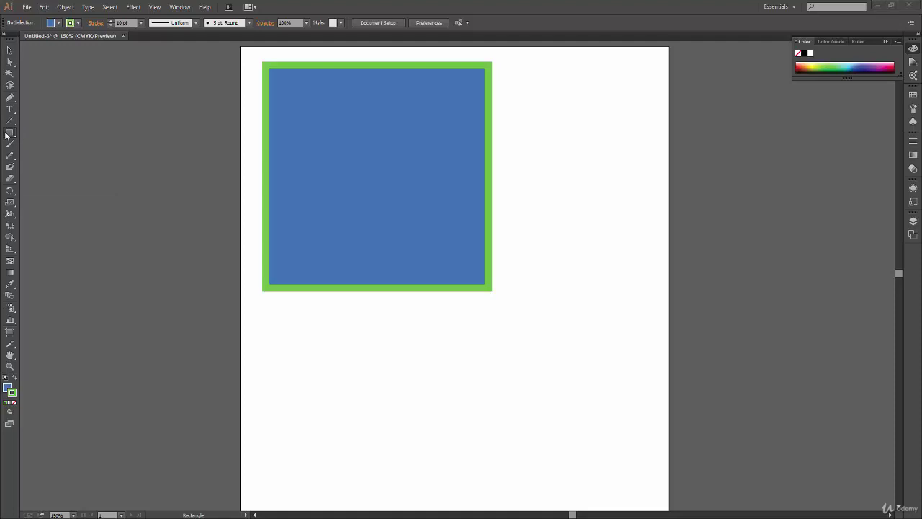
click(11, 134)
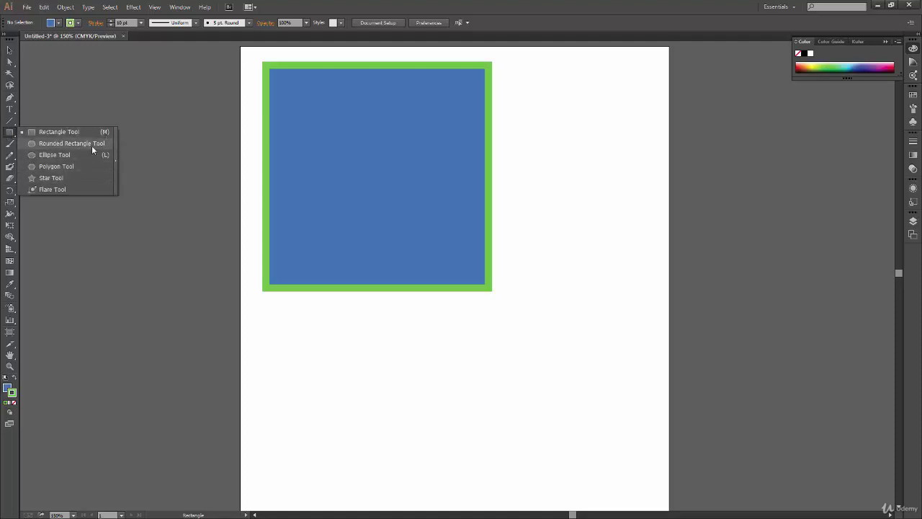
click(92, 144)
click(10, 135)
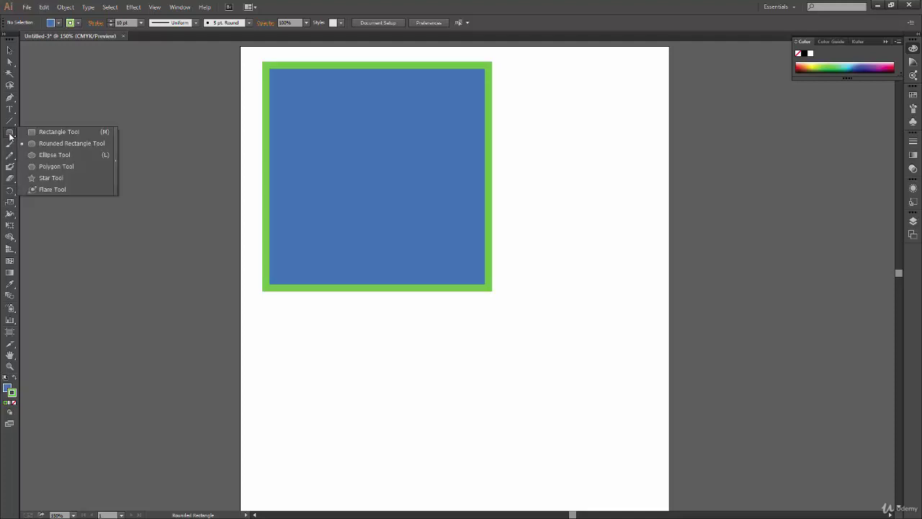
click(47, 145)
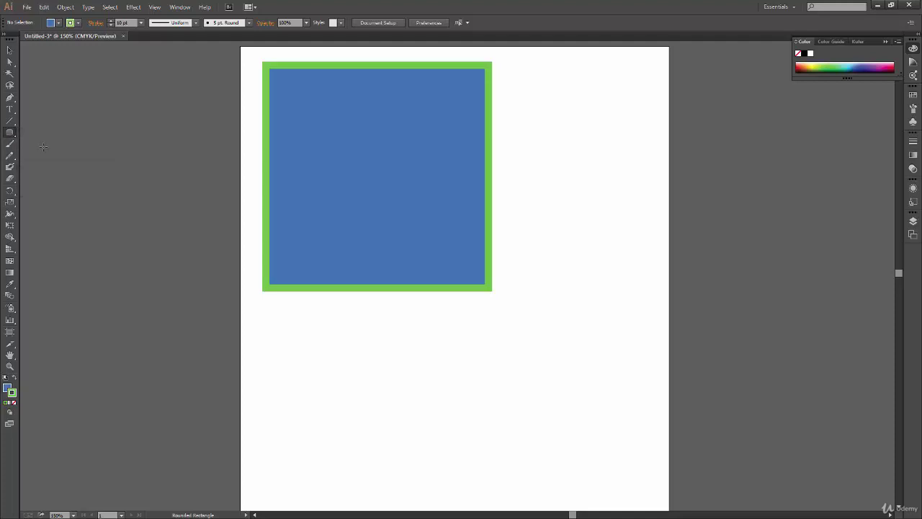
click(10, 134)
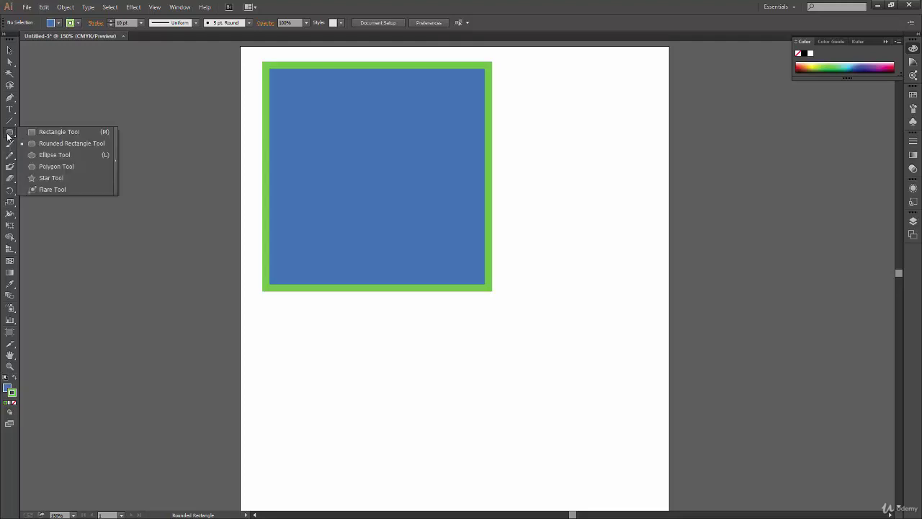
click(78, 144)
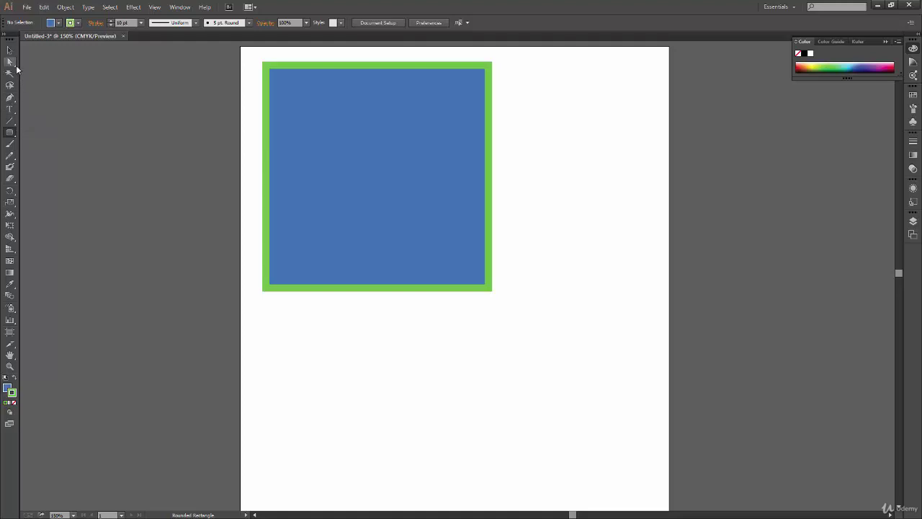
Browse the Pencil, Width and Eraser tool flyouts, then return to Rounded Rectangle.
click(10, 156)
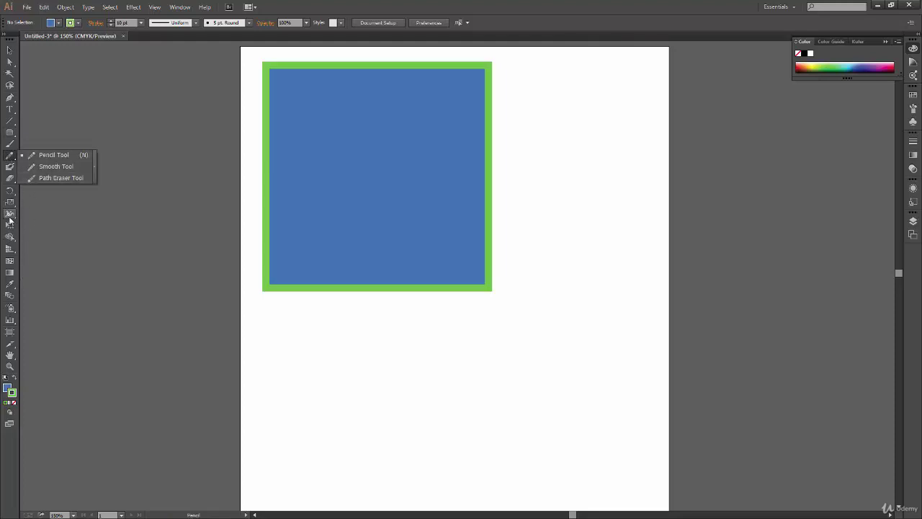
click(9, 216)
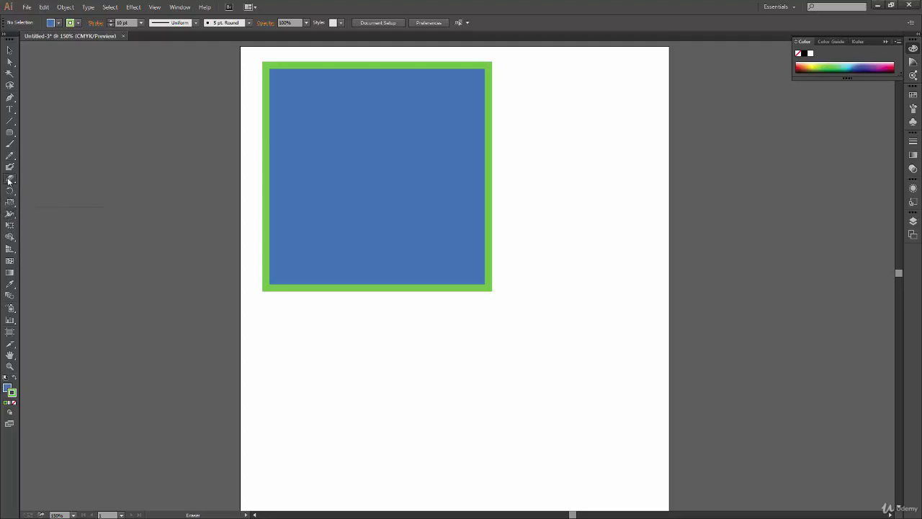
click(10, 178)
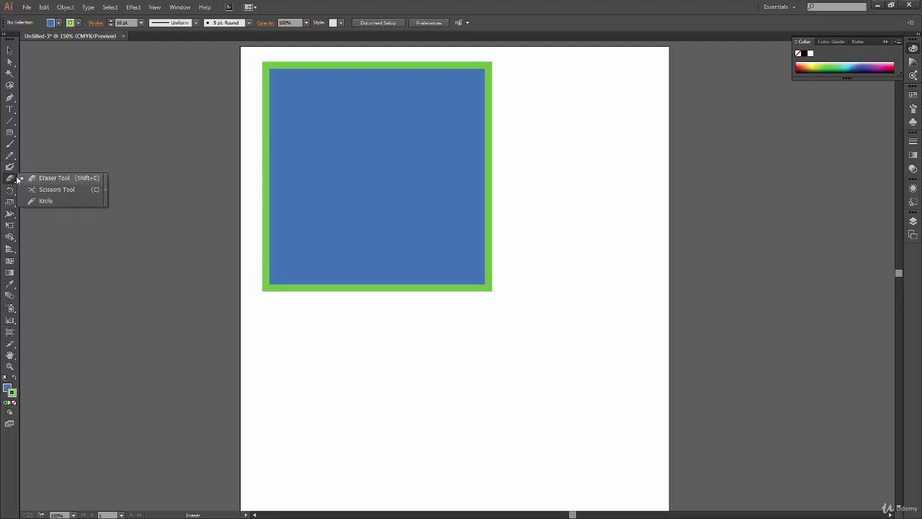
click(9, 133)
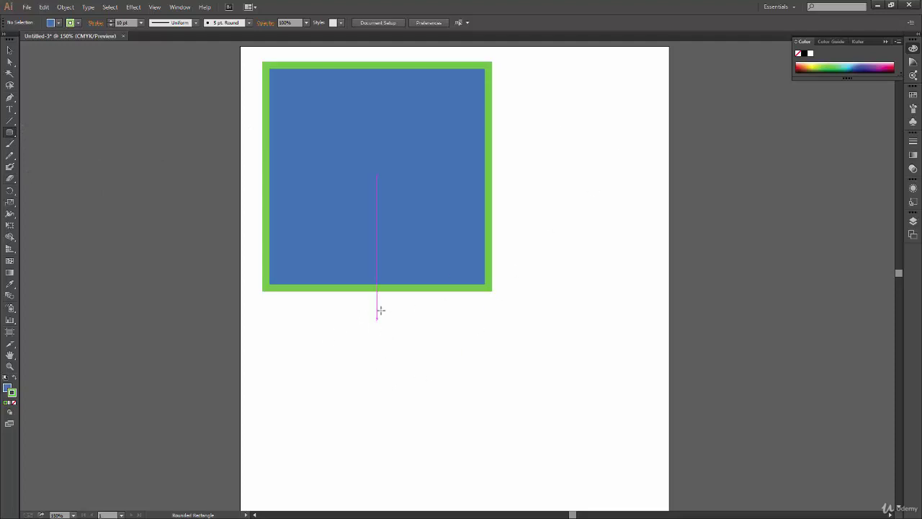
Draw rounded rectangles below and beside the square, then pan to empty space below the shapes.
mouse_move(367, 305)
mouse_down()
mouse_move(410, 349)
mouse_move(547, 429)
mouse_move(538, 459)
mouse_move(555, 443)
mouse_move(572, 446)
mouse_move(514, 457)
mouse_move(529, 457)
mouse_up()
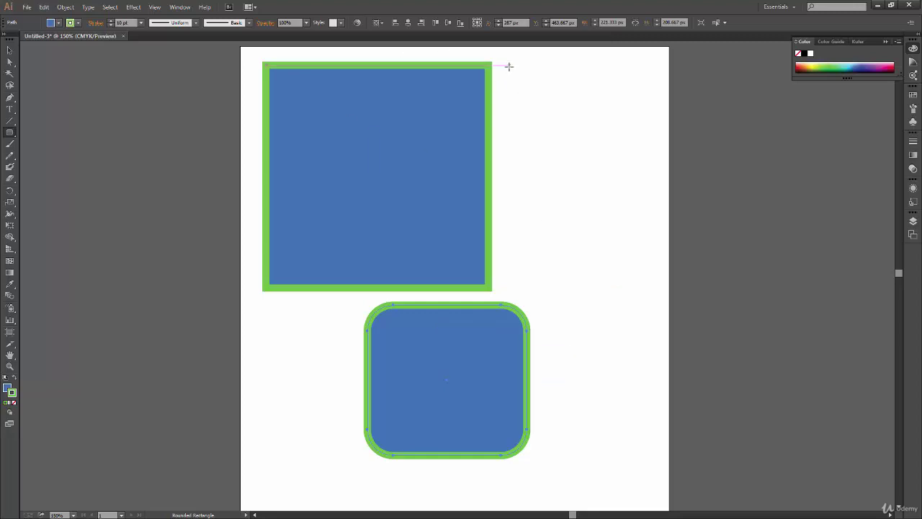
mouse_move(506, 66)
mouse_down()
mouse_move(631, 220)
mouse_move(652, 211)
mouse_move(702, 268)
mouse_move(618, 192)
mouse_move(639, 186)
mouse_up()
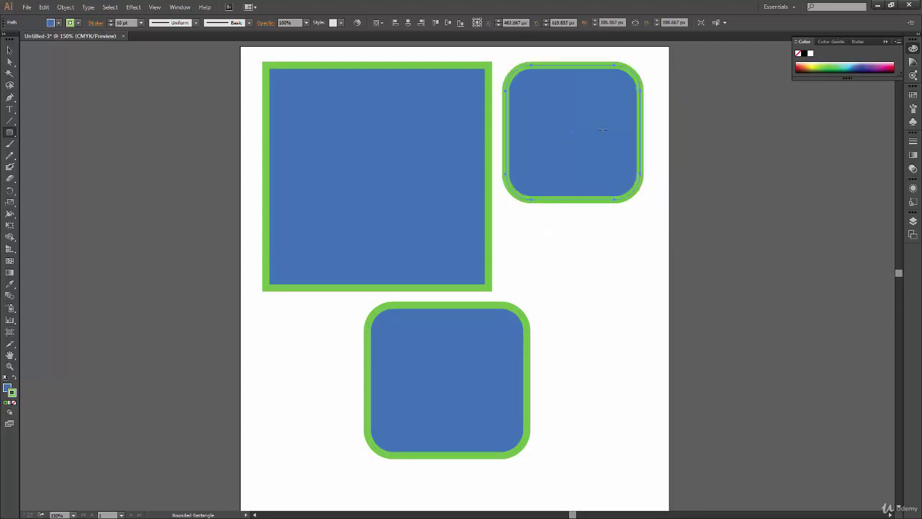
drag(609, 396, 475, 394)
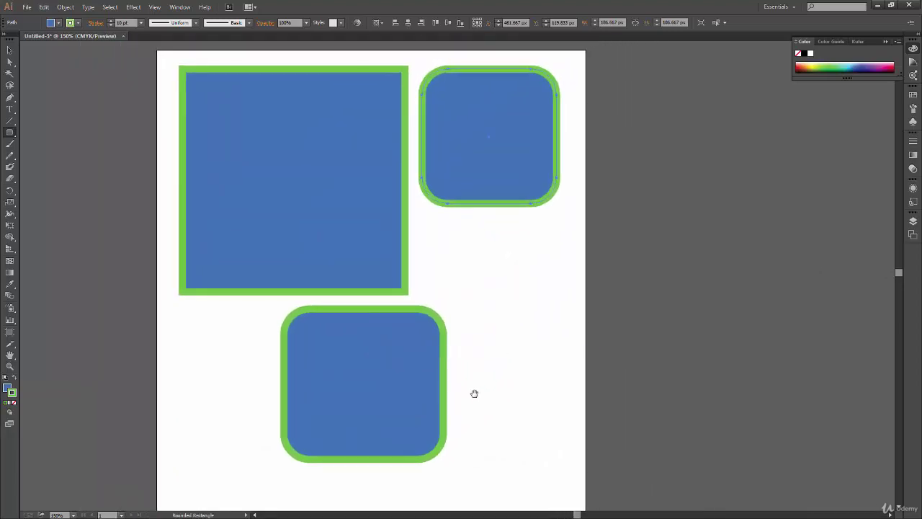
drag(548, 367, 304, 206)
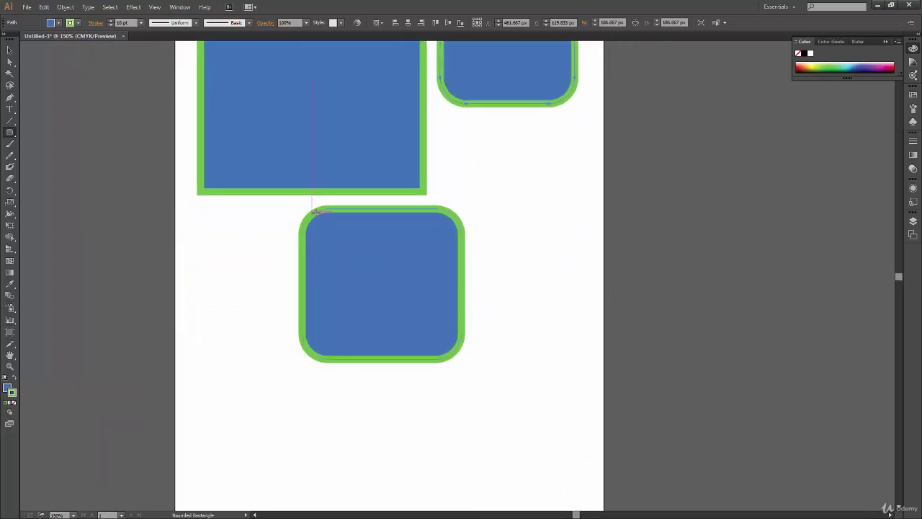
drag(501, 376, 535, 201)
Drag a new rounded rectangle below the shapes, changing its corner radius with Up/Down arrows.
drag(258, 231, 363, 352)
key(Up)
key(Up)
key(Up)
key(Up)
key(Up)
key(Up)
key(Down)
key(Down)
key(Down)
key(Down)
key(Down)
key(Down)
key(Down)
key(Down)
key(Up)
key(Up)
key(Up)
key(Up)
key(Up)
key(Up)
key(Up)
key(Up)
key(Down)
key(Down)
key(Down)
key(Down)
key(Down)
key(Down)
key(Down)
key(Down)
key(Down)
key(Down)
key(Down)
key(Up)
key(Up)
key(Up)
key(Up)
key(Up)
key(Up)
key(Up)
key(Up)
key(Up)
key(Up)
key(Up)
key(Up)
key(Up)
key(Up)
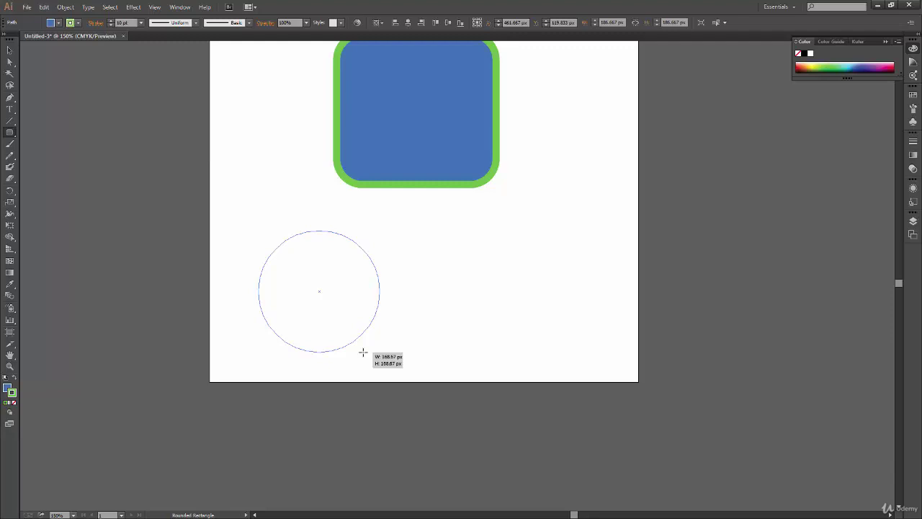
Finish the lower shape as a taller rectangle with slightly rounded corners.
drag(362, 352, 372, 349)
key(Left)
key(Up)
key(Up)
key(Up)
key(Up)
key(Down)
key(Down)
key(Down)
key(v)
click(504, 379)
scroll(505, 379, up, 2)
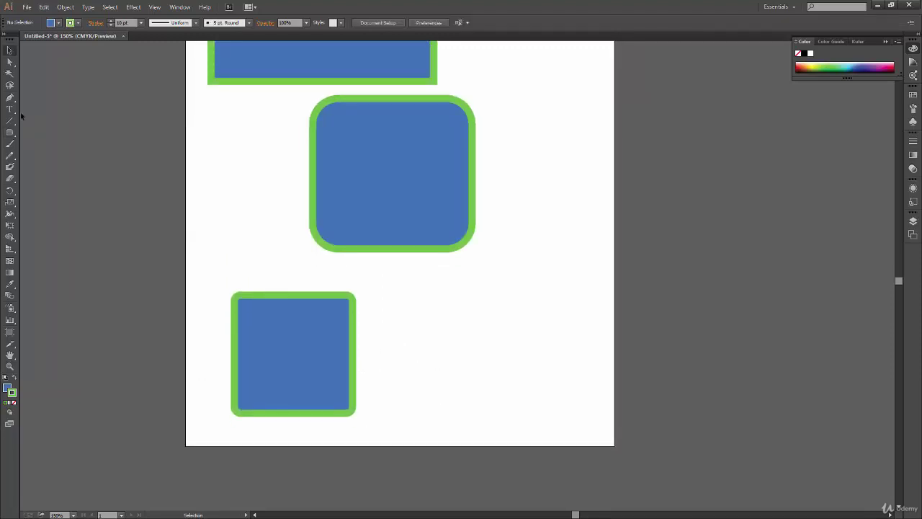
Pan beside the page and drag out a roughly 258 px circle using the Up arrow.
drag(451, 257, 378, 217)
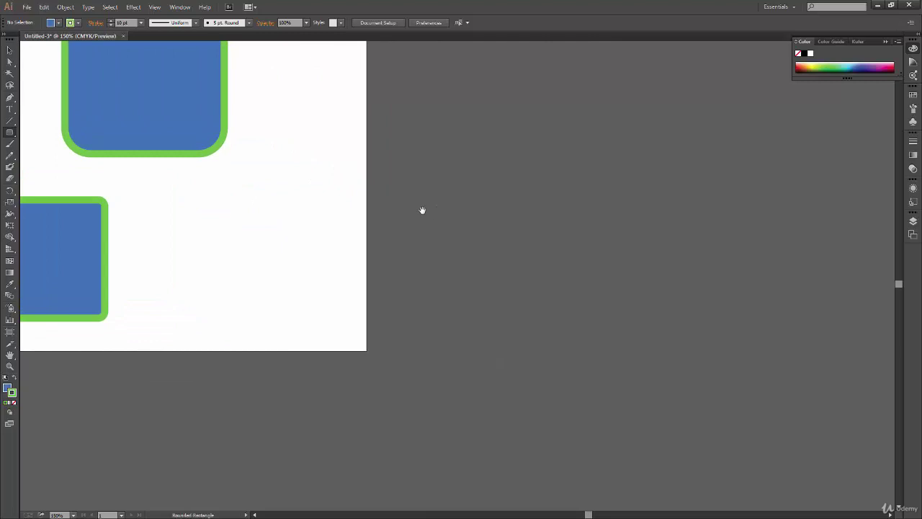
drag(387, 164, 574, 351)
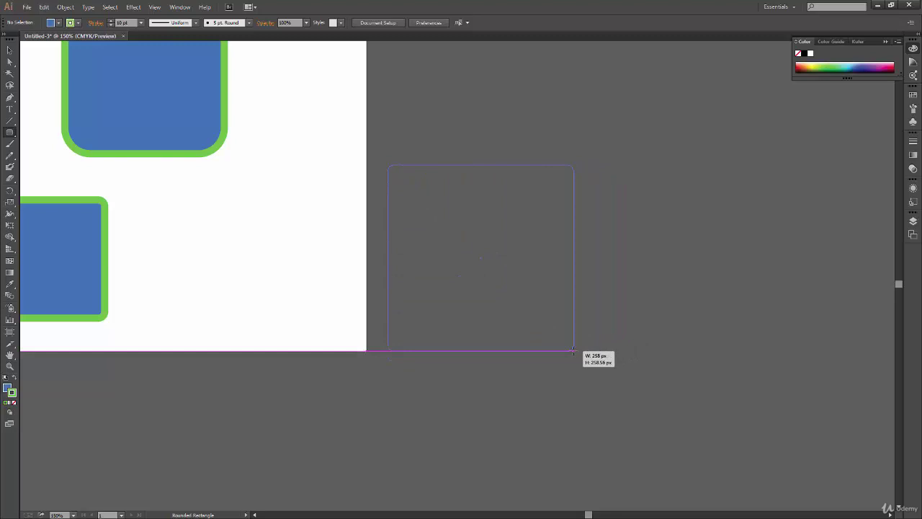
key(Up)
key(Up)
key(Up)
key(Up)
key(Up)
key(Up)
key(Up)
key(Up)
key(Up)
key(Up)
key(Up)
key(Up)
drag(574, 351, 574, 351)
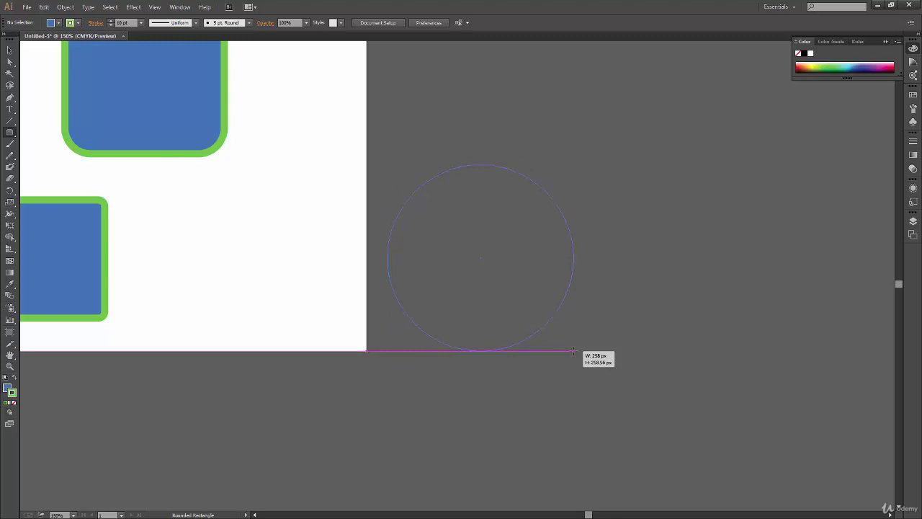
Finish the off-page shape as a tall oval and draw a large blue test circle on the pasteboard.
drag(574, 351, 356, 220)
key(ctrl+minus)
key(ctrl+minus)
key(ctrl+minus)
click(544, 380)
key(ctrl+minus)
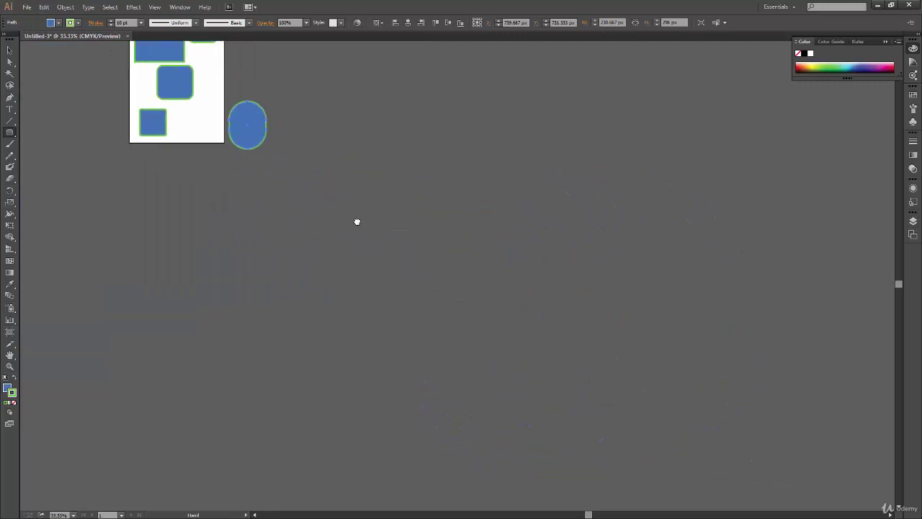
drag(265, 55, 757, 461)
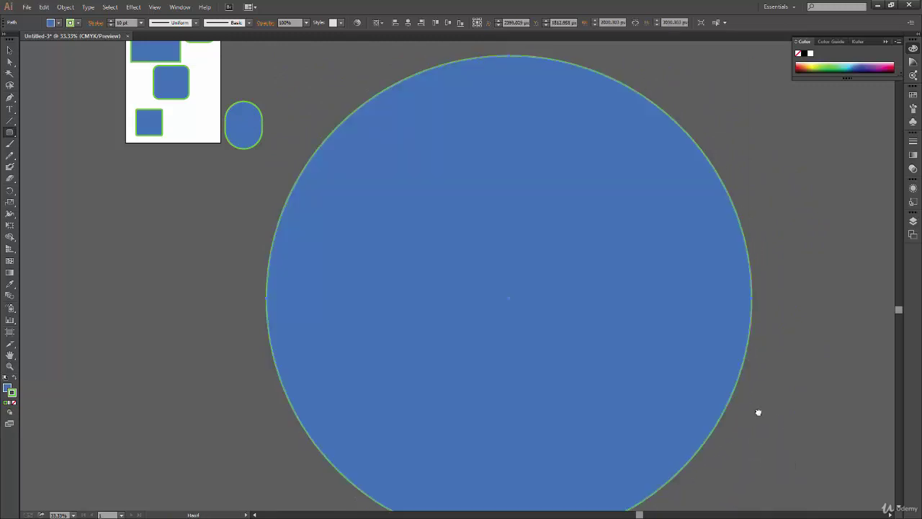
drag(758, 412, 605, 358)
key(ctrl+0)
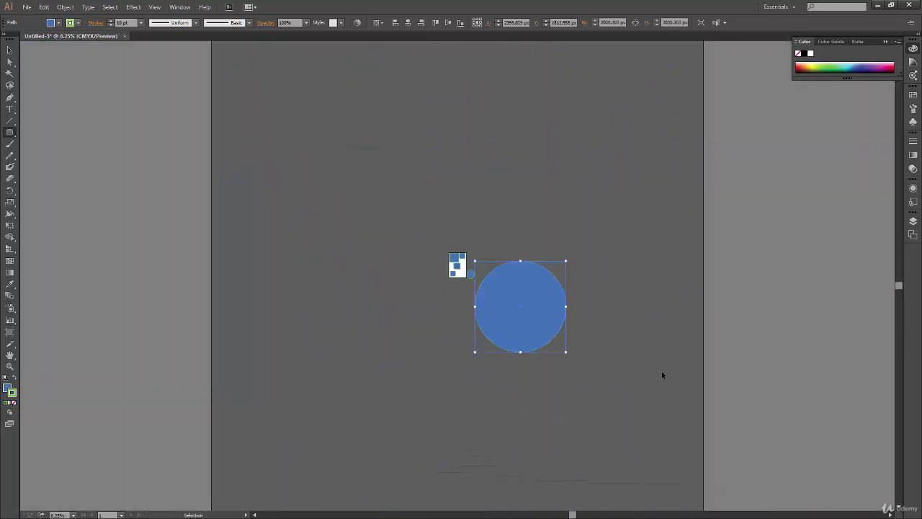
key(ctrl+minus)
ctrl+click(552, 324)
Draw a small circle near the canvas corner, delete both test circles, and fit the artboard.
drag(310, 137, 592, 405)
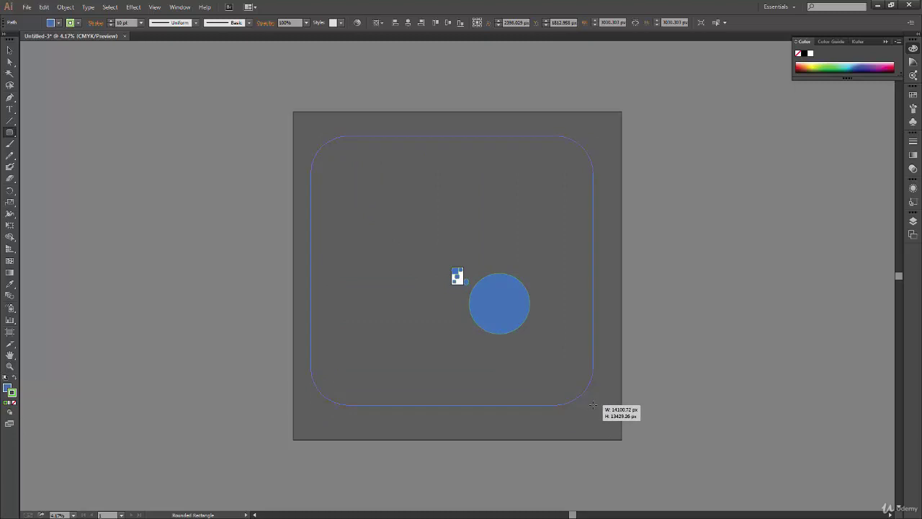
drag(592, 405, 325, 159)
key(v)
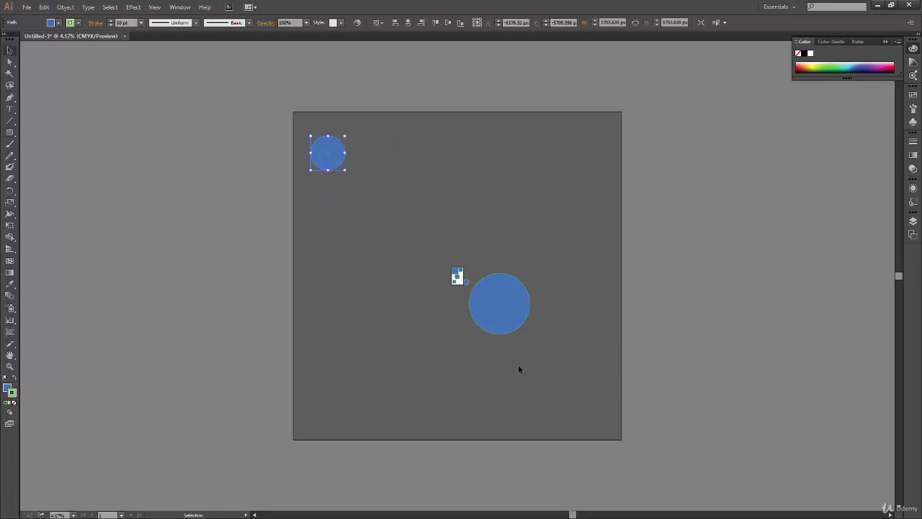
click(512, 313)
click(328, 153)
click(519, 324)
key(Delete)
click(343, 148)
key(Delete)
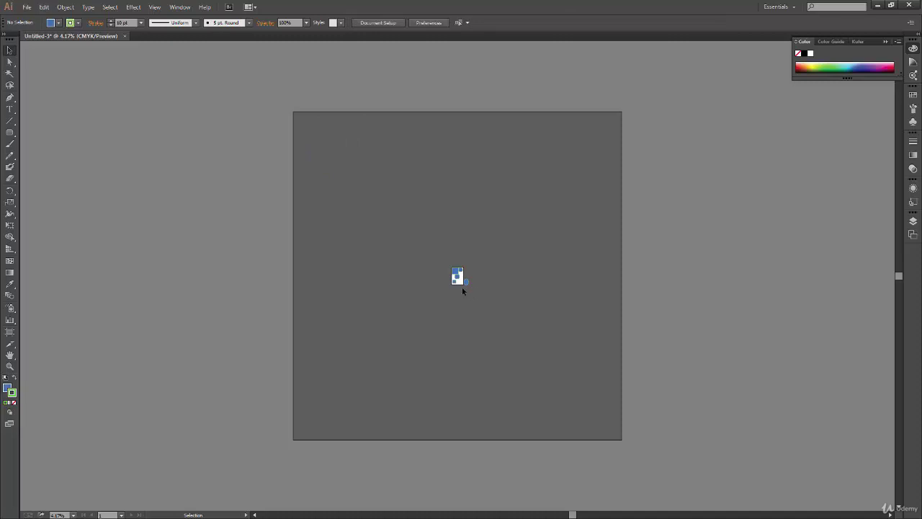
key(ctrl+0)
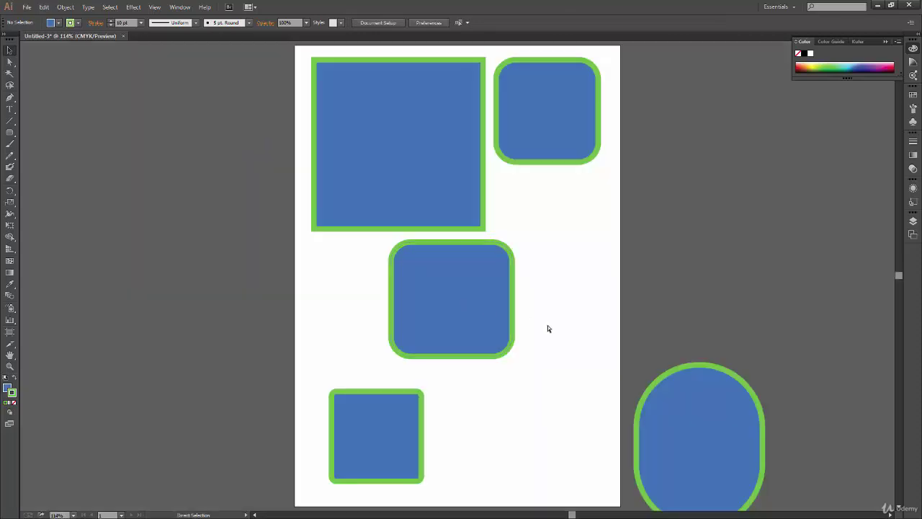
Delete the oval beside the page.
drag(662, 430, 581, 379)
click(644, 405)
key(Delete)
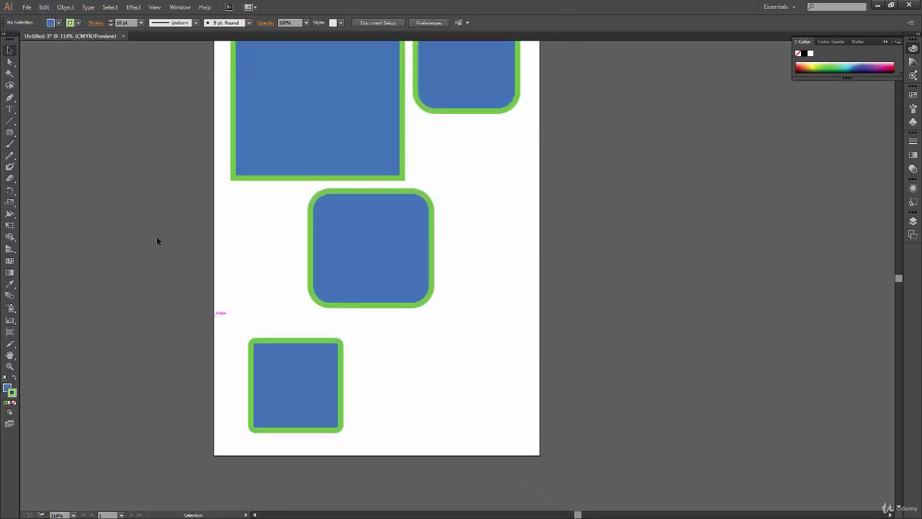
click(10, 135)
Draw a roughly 150 px rounded square at the page's lower right, adjusting its corner radius.
drag(409, 342, 489, 425)
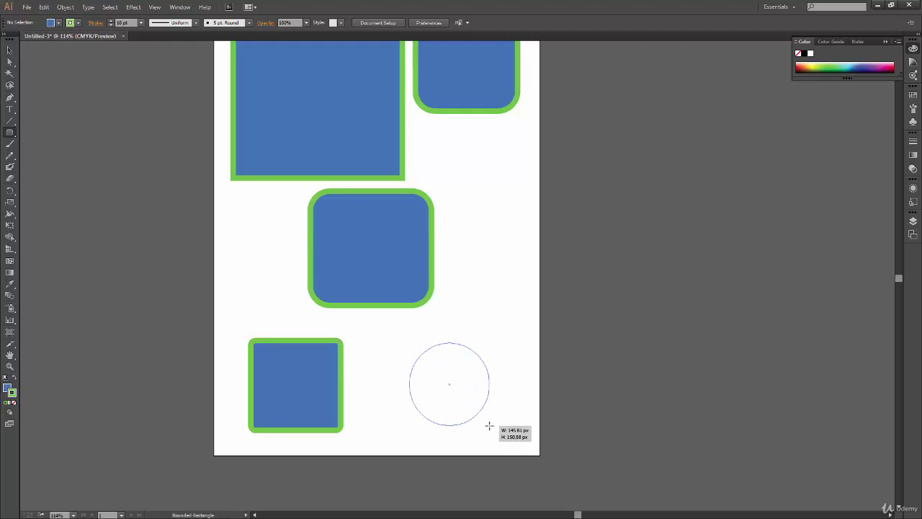
drag(489, 425, 491, 429)
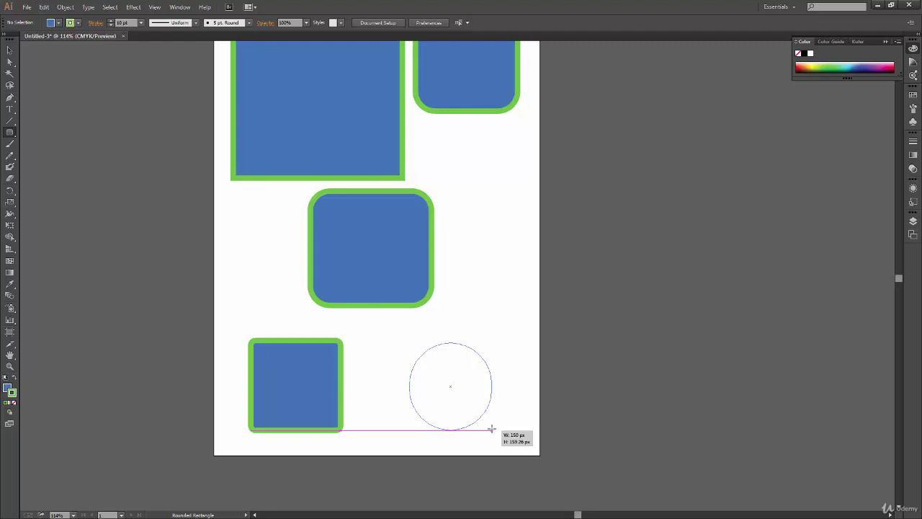
key(Left)
drag(491, 428, 494, 430)
key(Up)
key(Up)
key(Up)
key(Up)
key(Up)
key(Up)
key(Left)
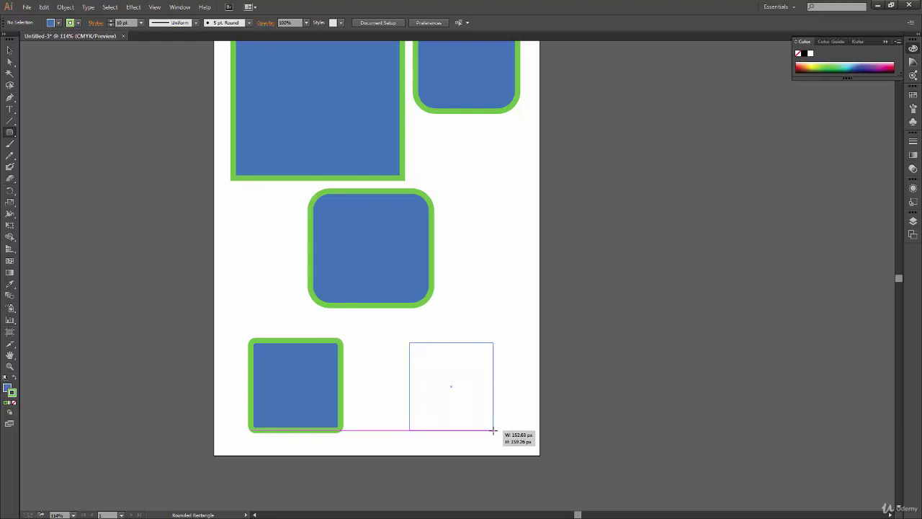
key(Up)
key(Up)
key(Up)
drag(493, 430, 494, 430)
Abandon an oversized rounded rectangle, fit the page in the window and deselect.
key(ctrl+minus)
key(ctrl+minus)
key(ctrl+minus)
key(ctrl+minus)
key(ctrl+minus)
key(ctrl+minus)
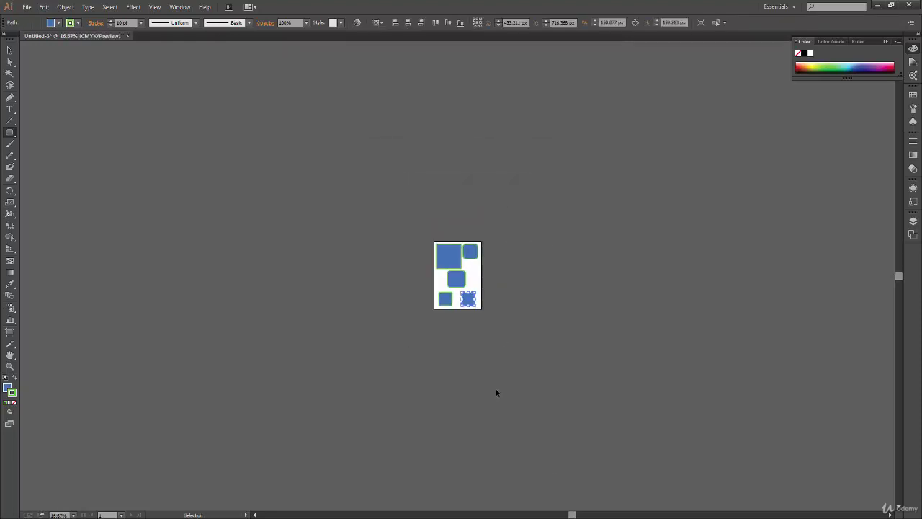
key(ctrl+minus)
key(ctrl+minus)
key(ctrl+minus)
key(ctrl+minus)
key(ctrl+minus)
drag(356, 180, 547, 376)
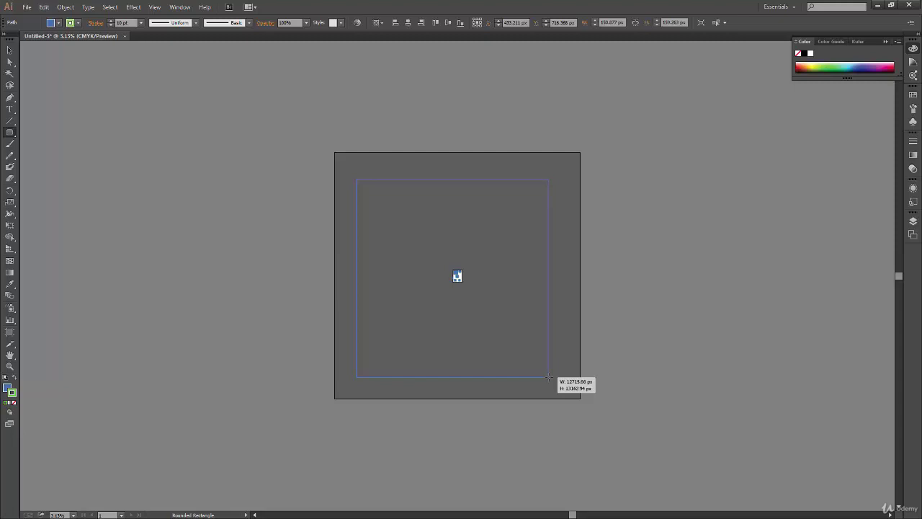
drag(549, 376, 549, 376)
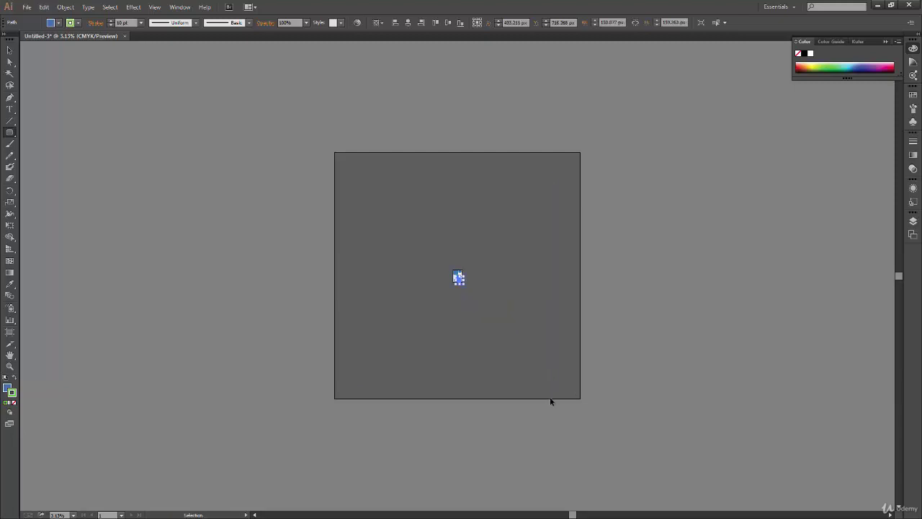
key(ctrl+0)
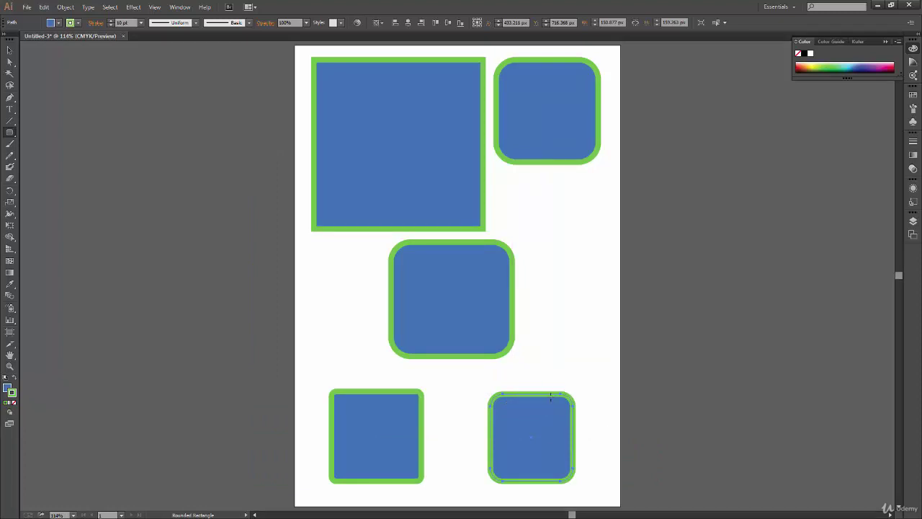
key(v)
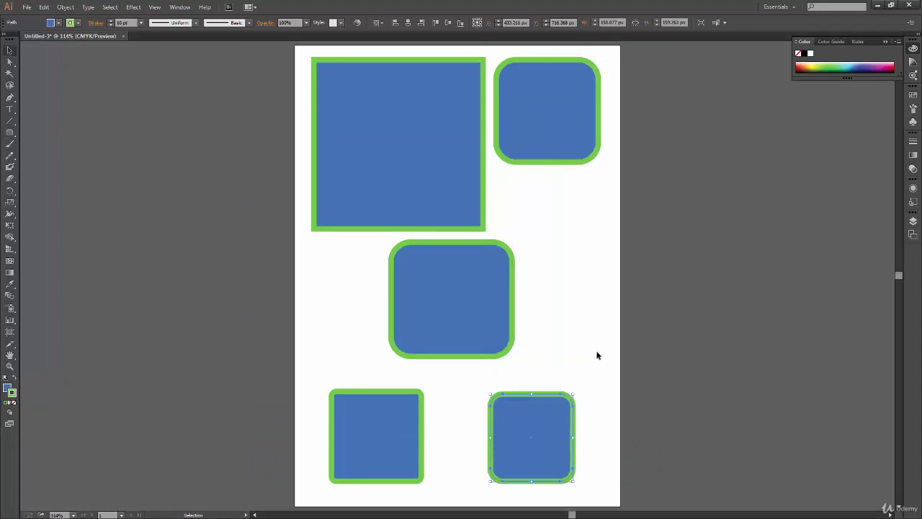
click(581, 374)
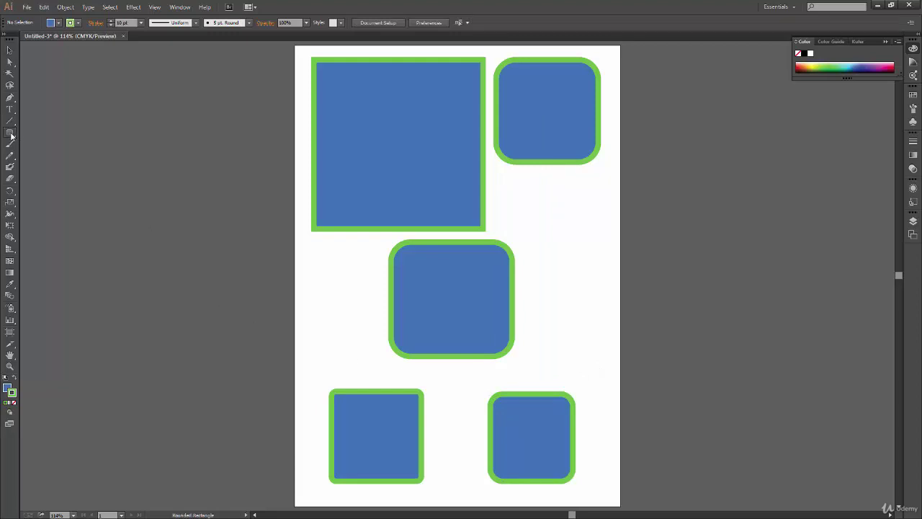
Tear off the shape tool flyout, try the Star and Ellipse tools, then close it.
drag(9, 132, 105, 157)
drag(10, 135, 115, 167)
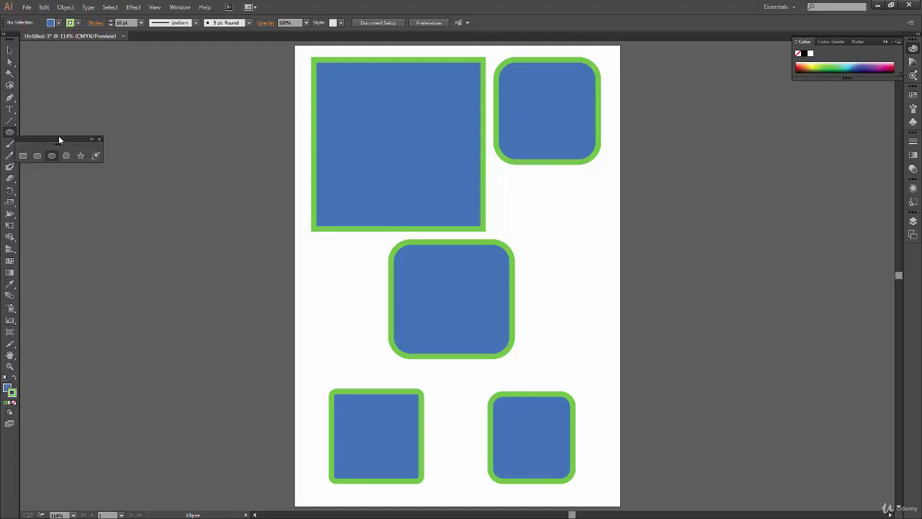
drag(62, 138, 51, 57)
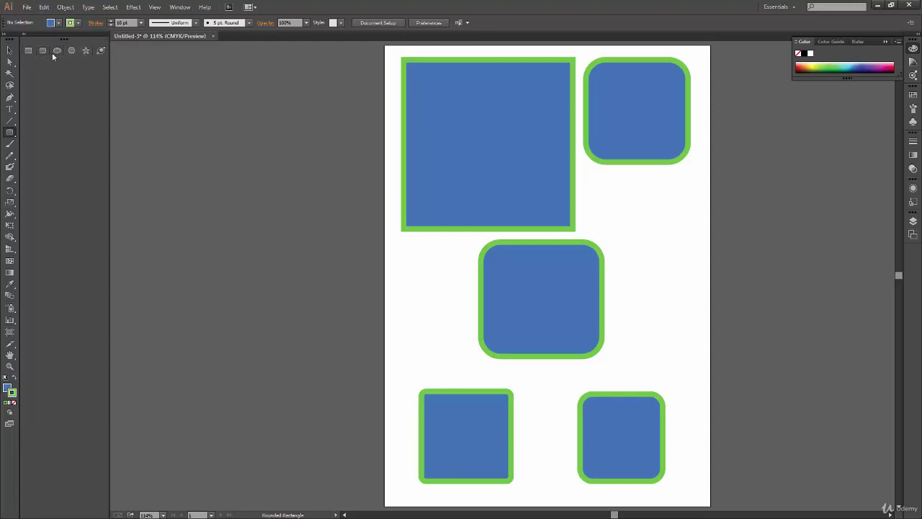
click(85, 51)
click(55, 52)
drag(65, 49, 192, 115)
click(238, 106)
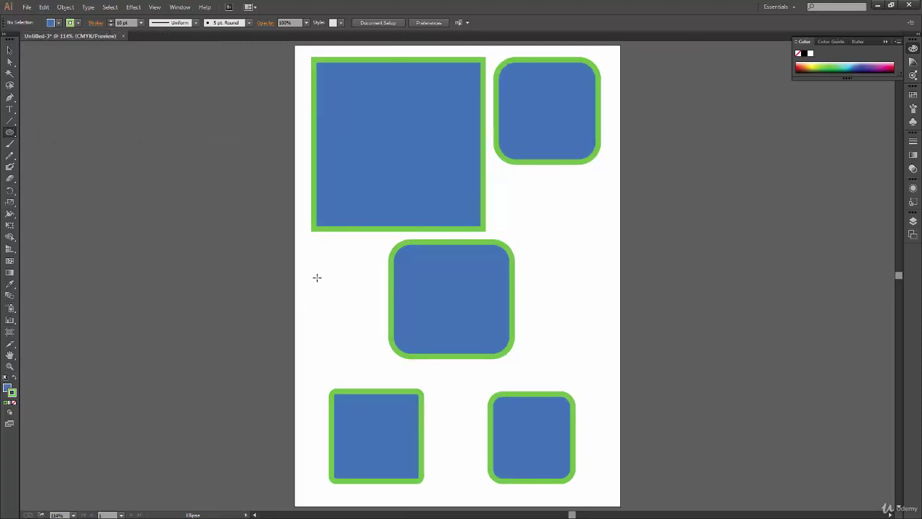
drag(10, 133, 64, 150)
Bring the whole page into view, marquee-select the five shapes and delete them.
drag(618, 385, 456, 335)
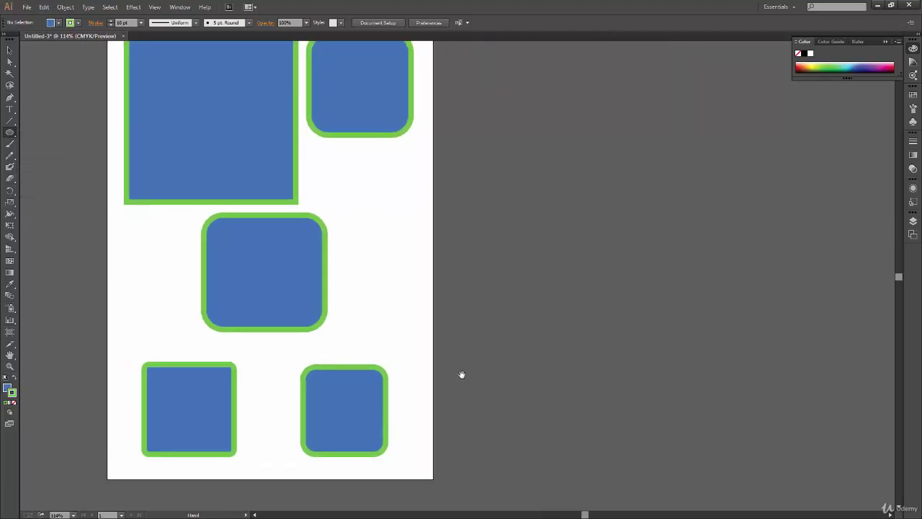
drag(405, 354, 481, 398)
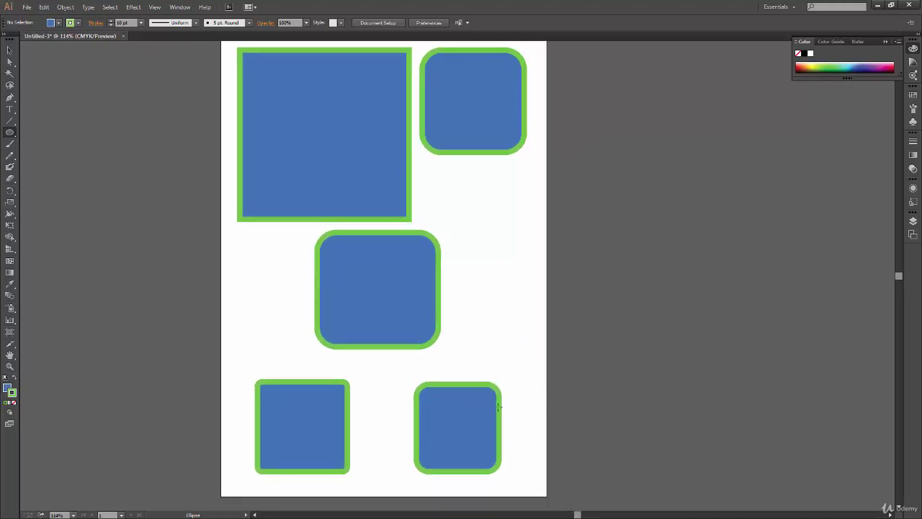
key(v)
drag(608, 477, 156, 70)
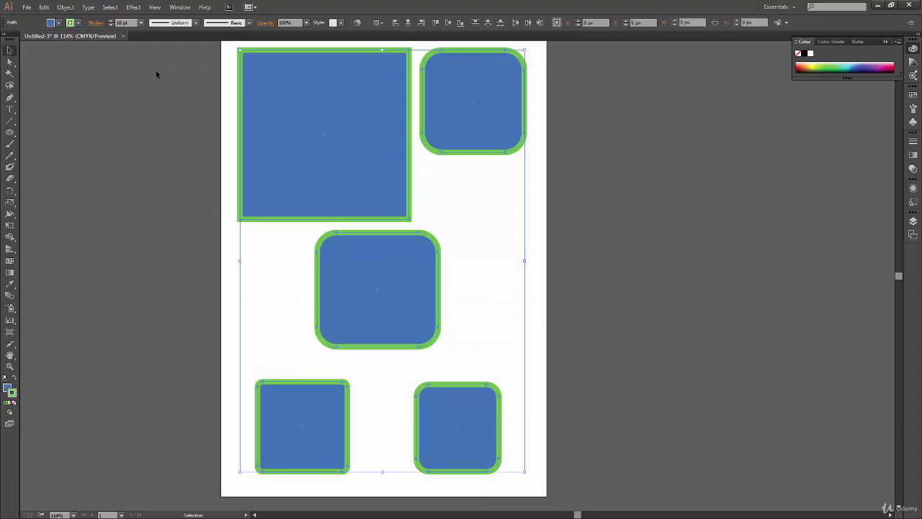
key(Delete)
drag(433, 315, 447, 323)
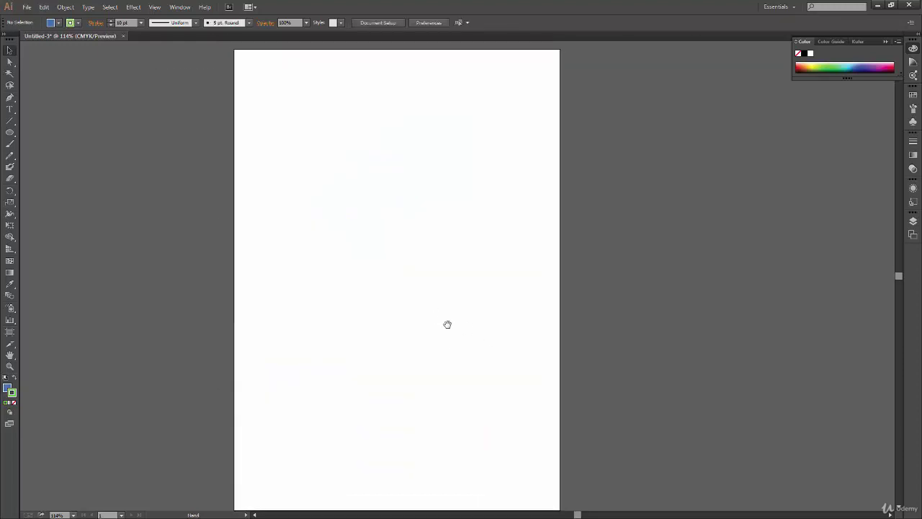
scroll(453, 346, left, 2)
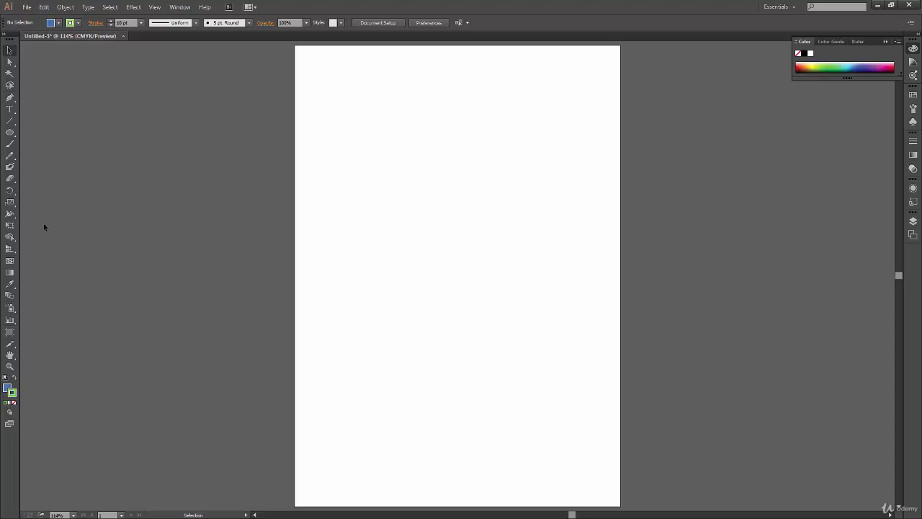
drag(13, 135, 76, 157)
mouse_move(322, 75)
mouse_down()
mouse_move(391, 178)
mouse_move(440, 159)
mouse_move(455, 375)
mouse_move(481, 215)
mouse_move(535, 286)
mouse_move(497, 397)
mouse_move(413, 418)
mouse_move(514, 337)
mouse_move(507, 262)
mouse_move(541, 292)
mouse_move(569, 384)
mouse_move(448, 221)
mouse_move(586, 379)
mouse_move(436, 218)
mouse_move(383, 141)
mouse_move(553, 346)
mouse_move(487, 242)
mouse_move(555, 307)
mouse_up()
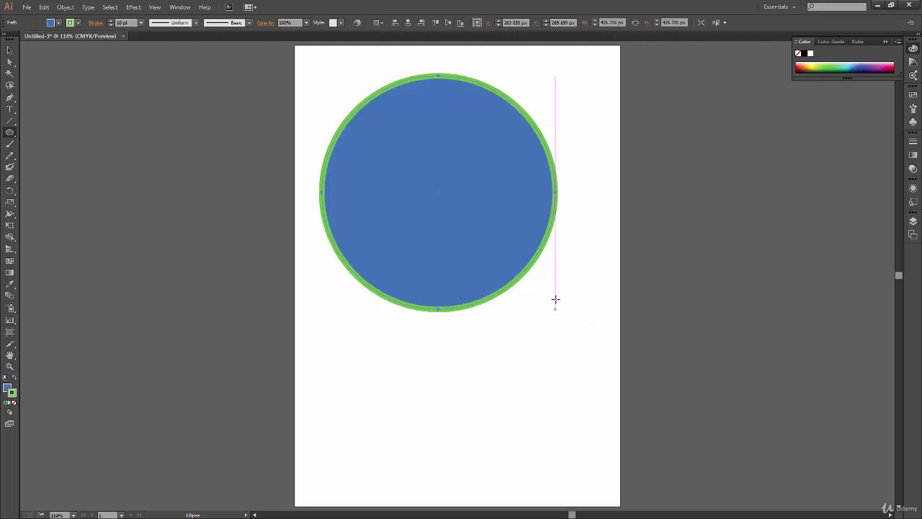
click(12, 49)
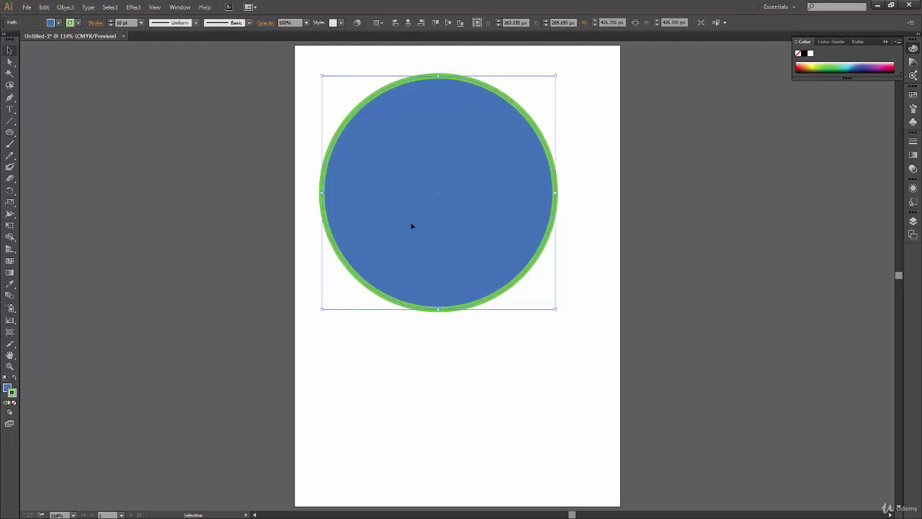
click(462, 412)
click(490, 247)
click(484, 395)
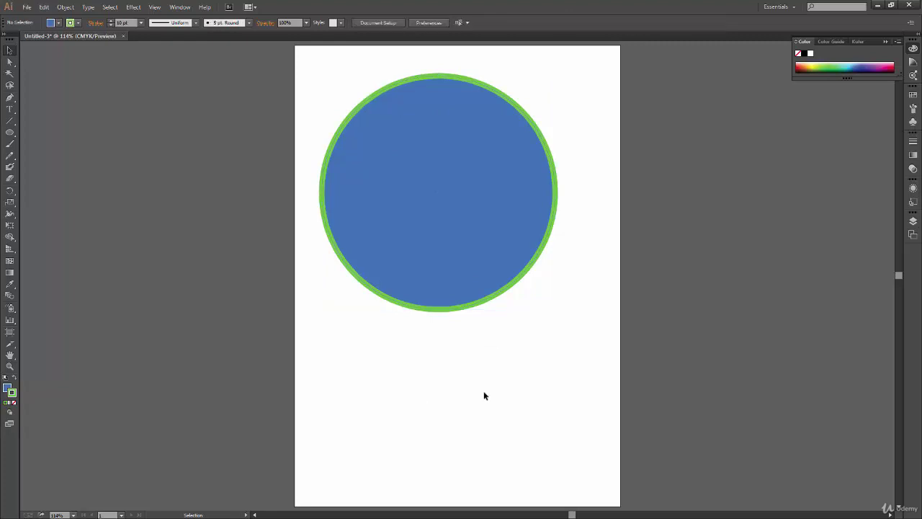
click(489, 240)
click(338, 399)
click(10, 132)
mouse_move(314, 329)
mouse_down()
mouse_move(516, 395)
mouse_move(549, 428)
mouse_up()
drag(598, 212, 533, 355)
drag(540, 67, 604, 152)
mouse_move(300, 56)
mouse_down()
mouse_move(446, 173)
mouse_move(437, 168)
mouse_up()
drag(337, 472, 501, 402)
key(ctrl+z)
key(ctrl+z)
key(ctrl+z)
key(ctrl+z)
key(ctrl+z)
key(v)
drag(459, 243, 485, 367)
click(653, 268)
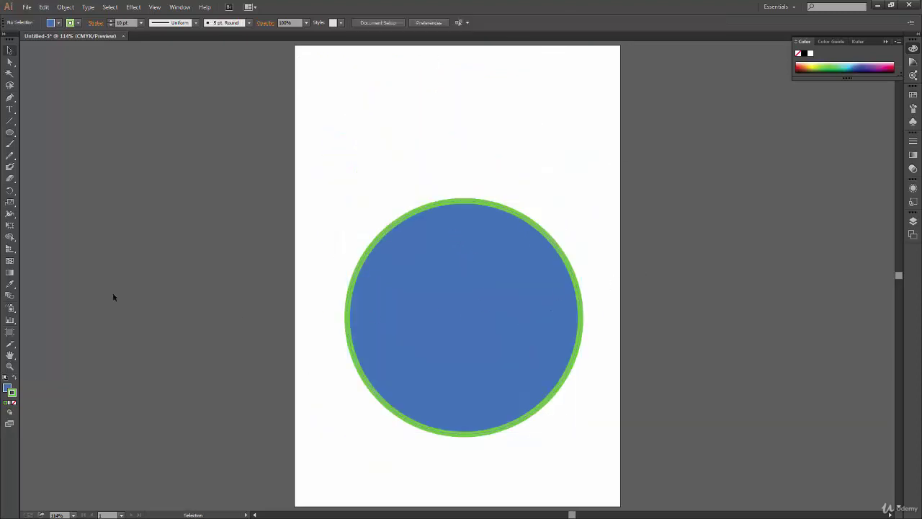
key(l)
drag(321, 138, 439, 260)
drag(523, 238, 616, 147)
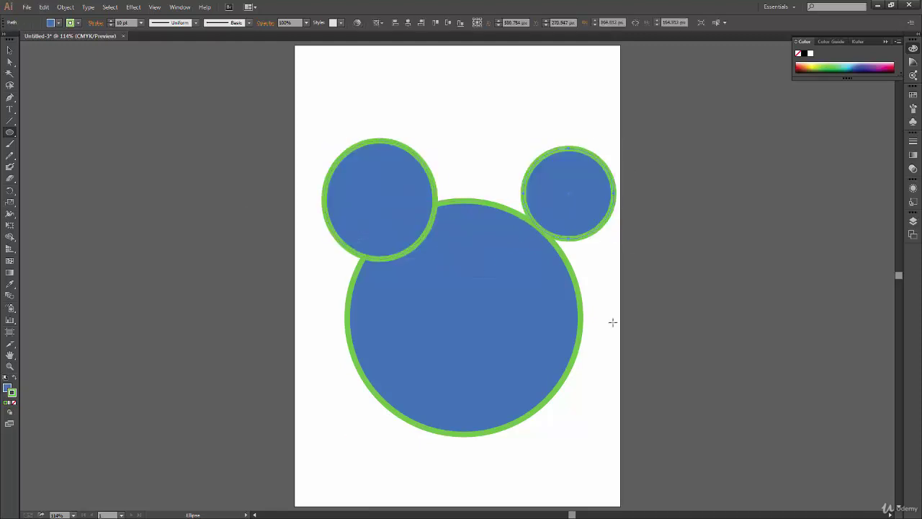
key(v)
click(690, 352)
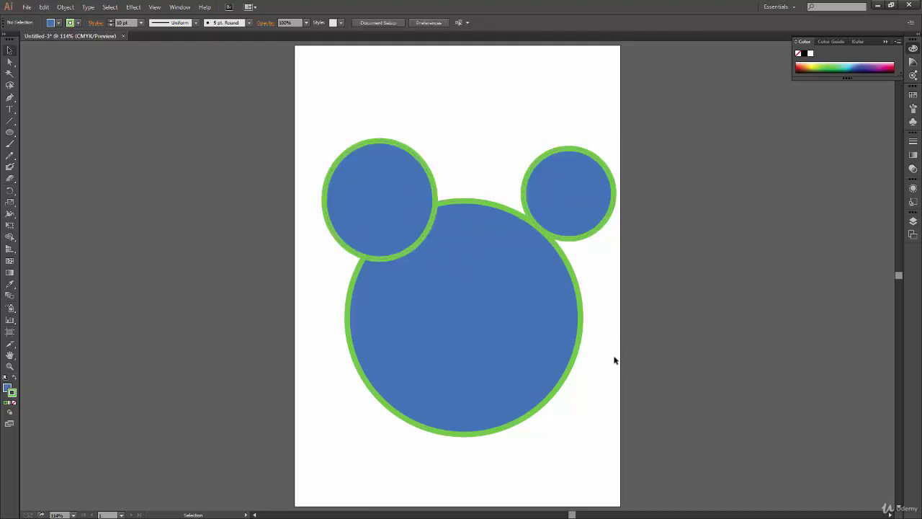
drag(621, 148, 280, 454)
key(Delete)
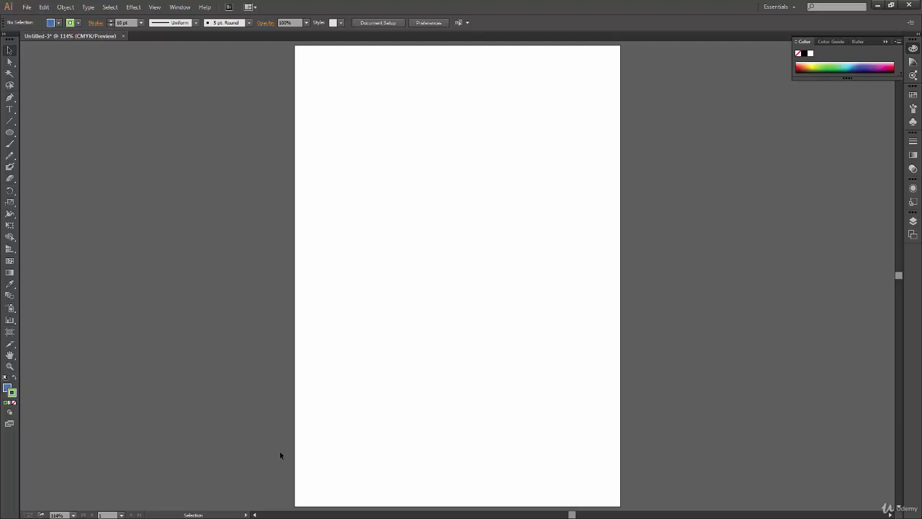
drag(10, 132, 47, 131)
drag(296, 45, 426, 173)
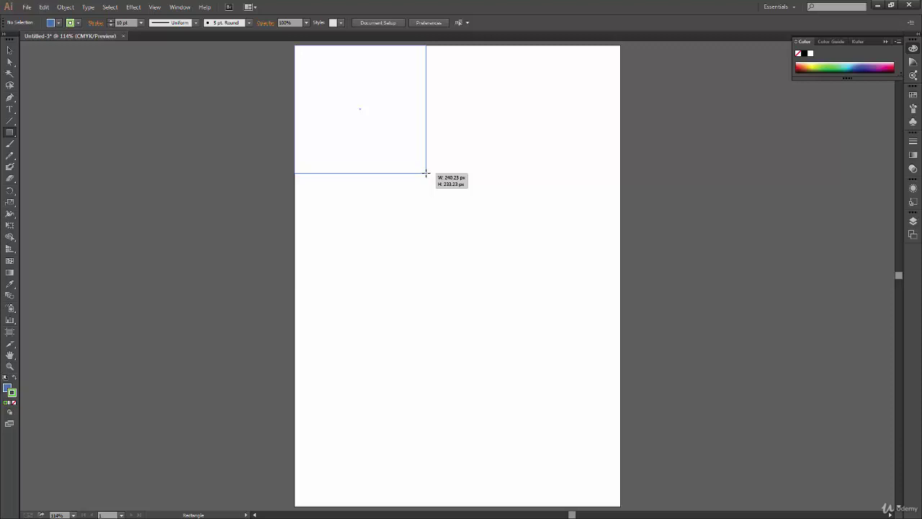
key(alt)
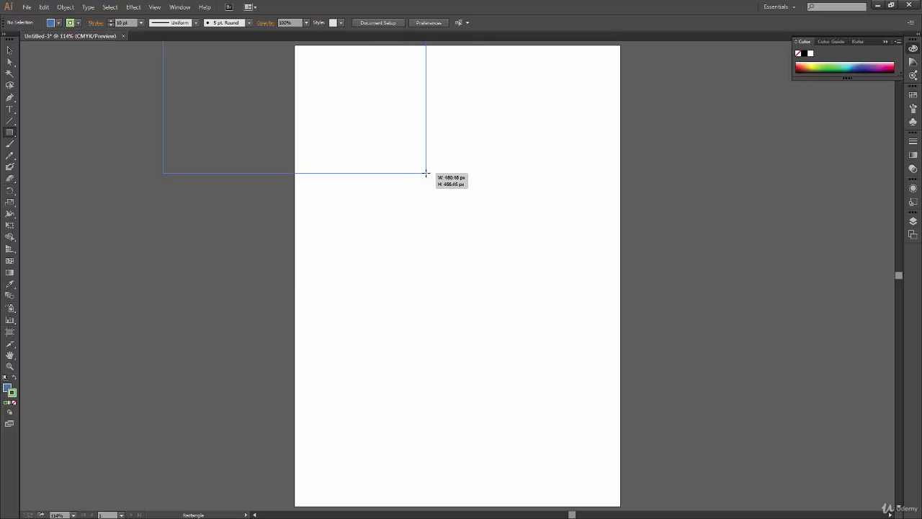
mouse_move(426, 173)
mouse_down()
mouse_move(333, 89)
mouse_move(356, 107)
mouse_move(469, 434)
mouse_move(443, 310)
mouse_up()
key(Delete)
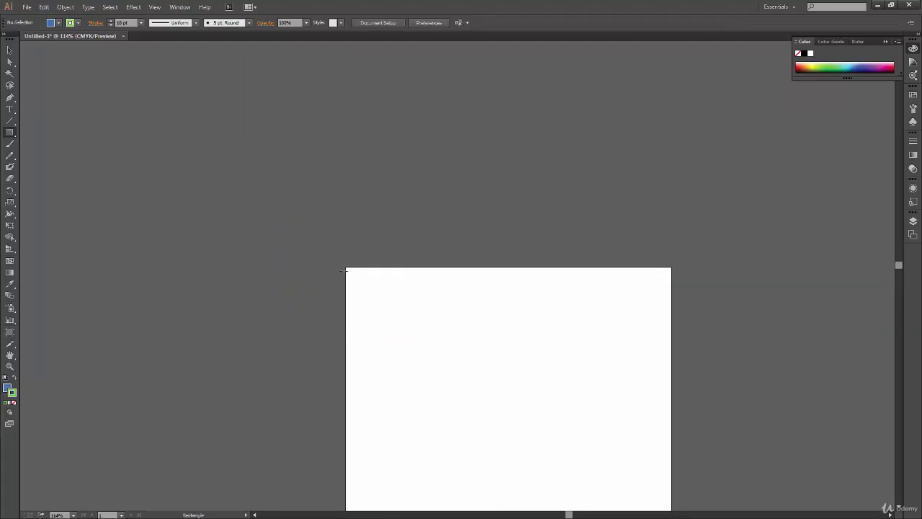
mouse_move(346, 265)
mouse_down()
mouse_move(448, 370)
mouse_move(451, 393)
mouse_move(456, 371)
mouse_move(428, 389)
mouse_move(434, 316)
mouse_move(425, 346)
mouse_move(459, 358)
mouse_move(428, 319)
mouse_move(522, 371)
mouse_move(456, 459)
mouse_move(539, 451)
mouse_move(541, 324)
mouse_move(508, 389)
mouse_move(422, 409)
mouse_move(497, 429)
mouse_move(460, 386)
mouse_move(521, 431)
mouse_move(486, 368)
mouse_move(456, 425)
mouse_move(504, 405)
mouse_move(461, 382)
mouse_move(423, 341)
mouse_move(430, 346)
mouse_move(424, 328)
mouse_move(403, 314)
mouse_move(416, 337)
mouse_up()
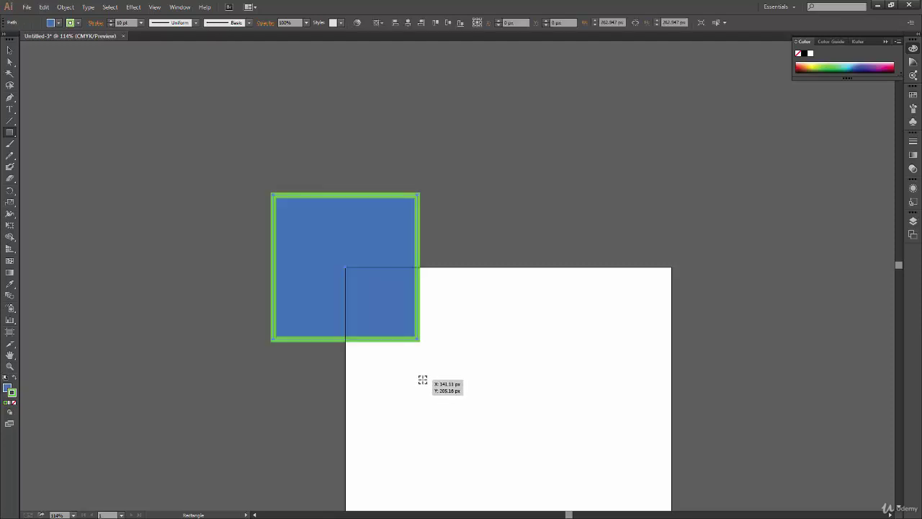
Draw a rounded square centred on the page's top-right corner.
drag(511, 369, 319, 356)
drag(327, 304, 325, 280)
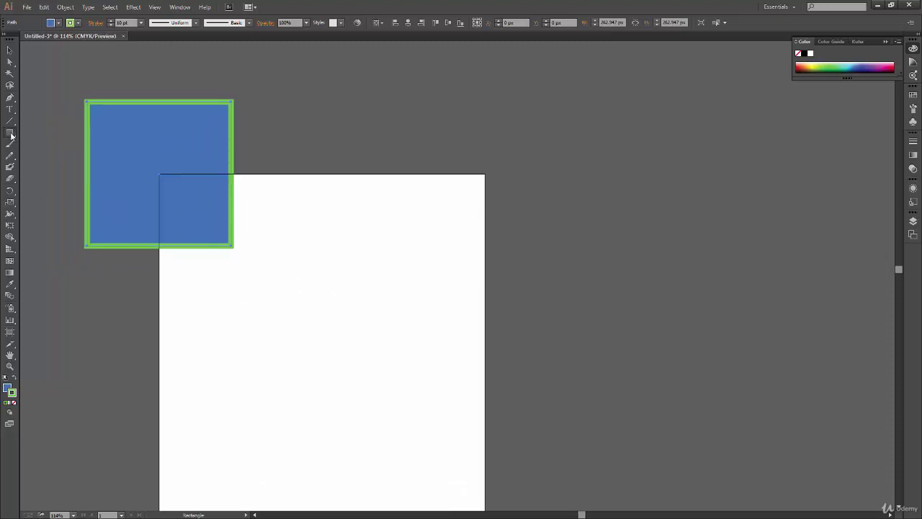
drag(9, 133, 71, 139)
drag(485, 174, 417, 252)
Draw a circle centred on the page's bottom-left corner with the Ellipse tool.
drag(518, 366, 564, 224)
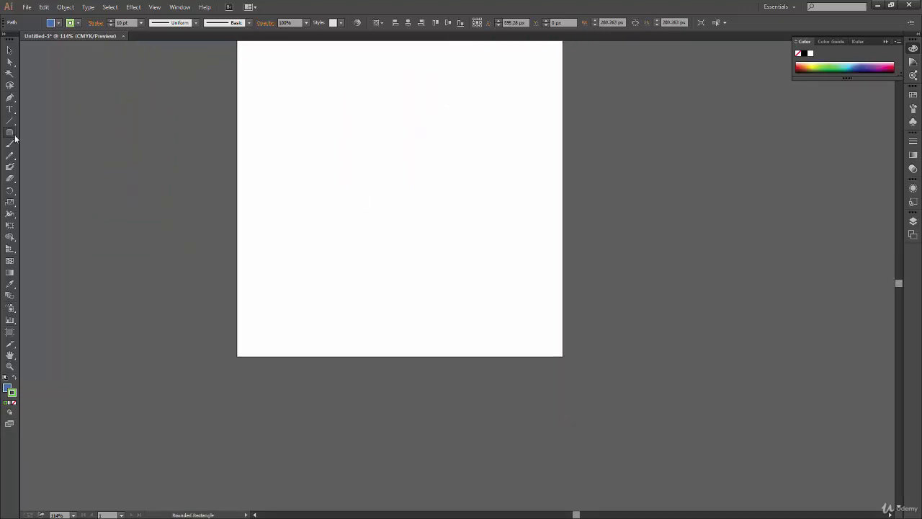
key(space)
drag(212, 265, 218, 242)
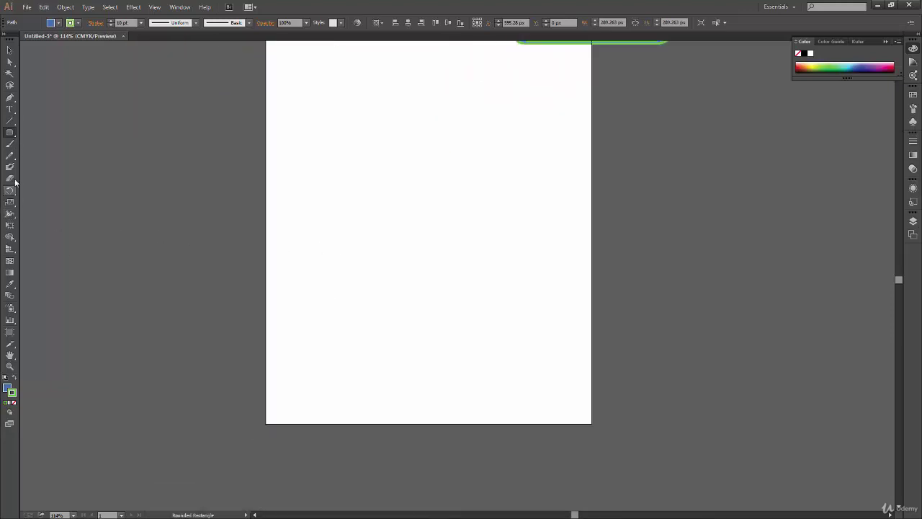
click(10, 135)
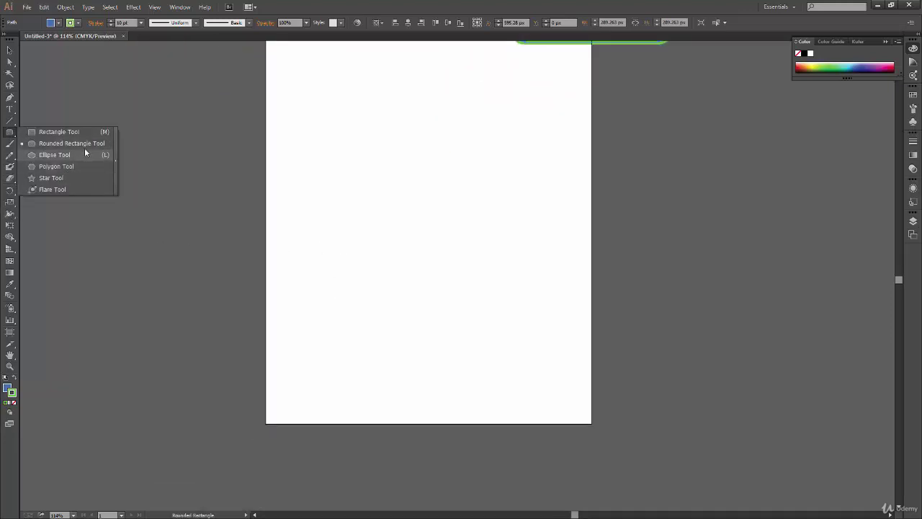
click(81, 154)
key(space)
mouse_move(385, 379)
mouse_down()
mouse_move(294, 354)
mouse_move(276, 321)
mouse_move(393, 247)
mouse_move(315, 294)
mouse_move(329, 286)
mouse_up()
key(alt)
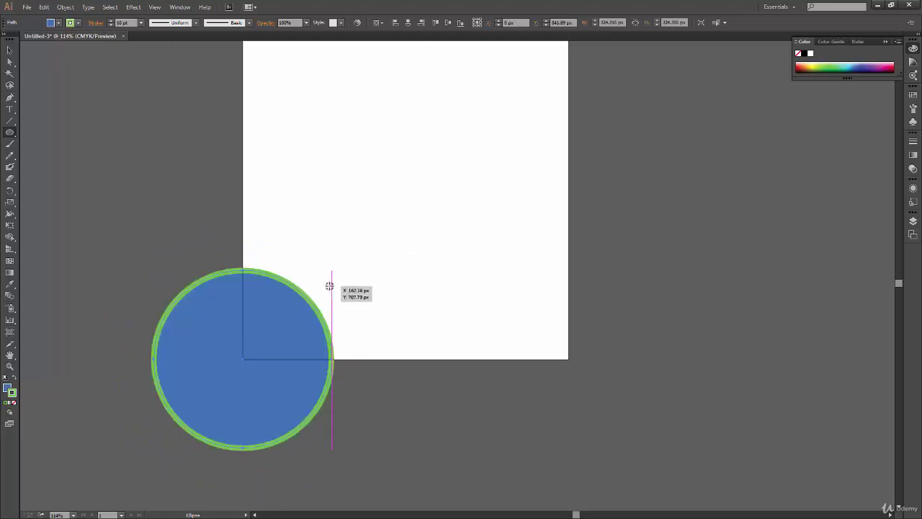
Deselect the circle and zoom out to see the whole page.
click(9, 49)
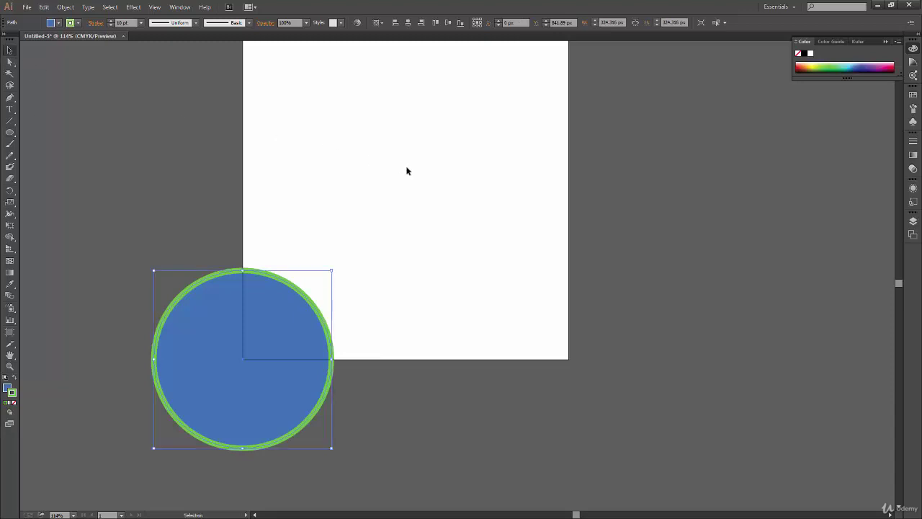
click(405, 168)
drag(406, 169, 381, 391)
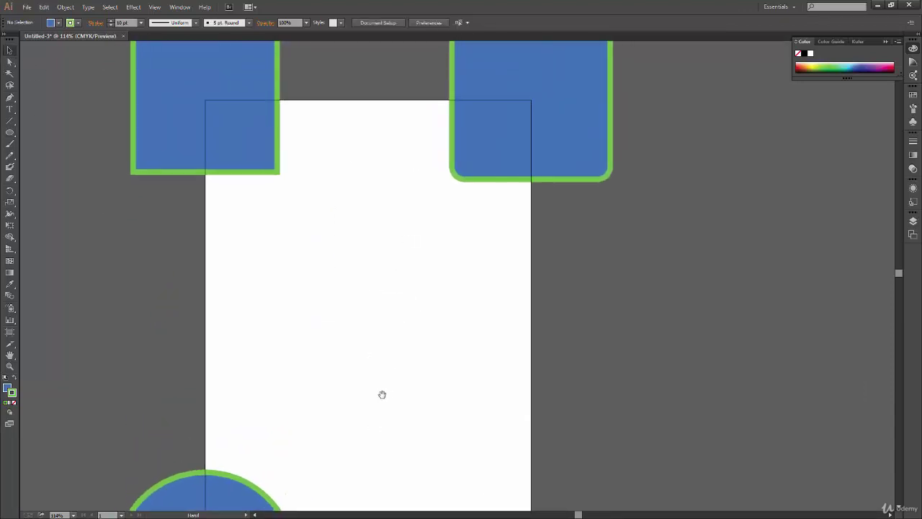
key(ctrl+minus)
key(ctrl+minus)
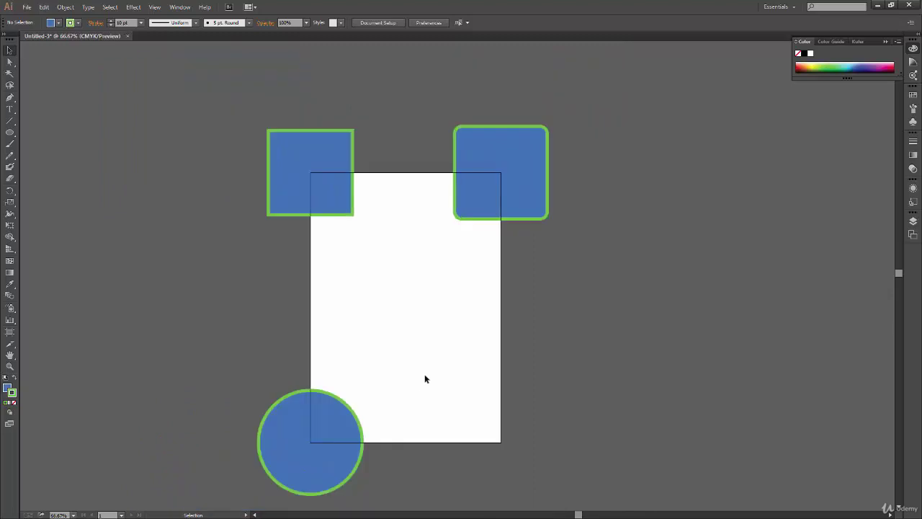
drag(432, 375, 448, 345)
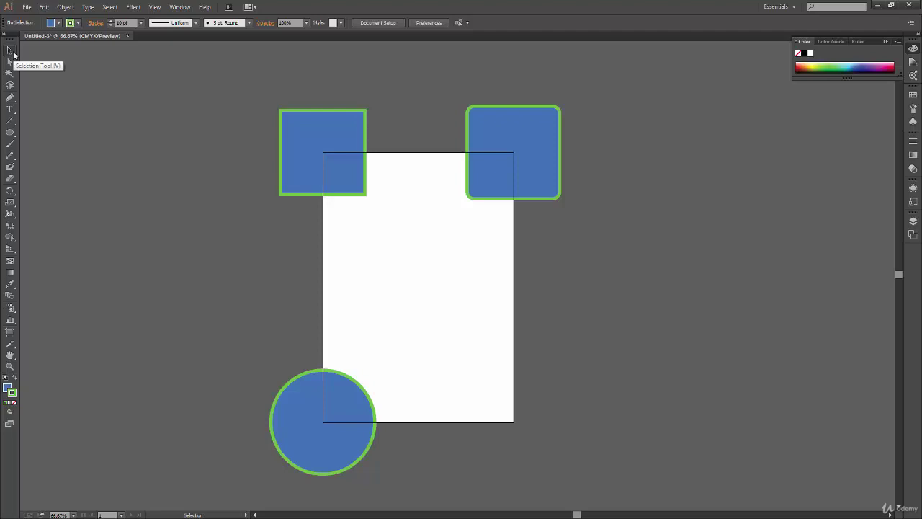
Select each shape, then drag the square, rounded square and circle to trial positions.
click(343, 139)
click(524, 137)
click(342, 438)
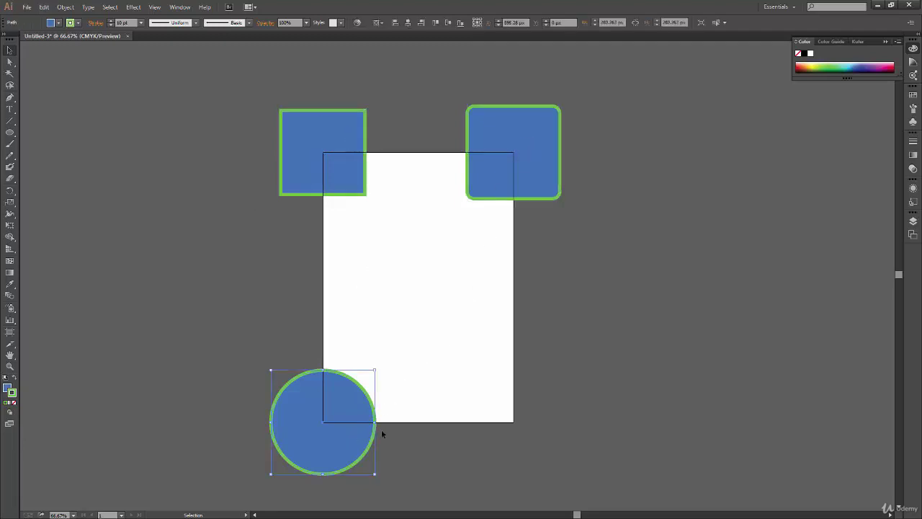
click(415, 346)
click(330, 132)
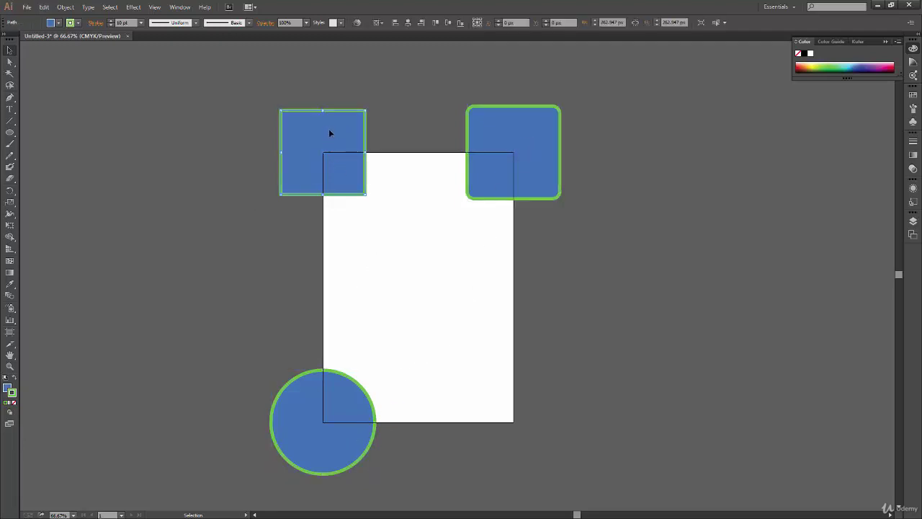
drag(328, 132, 396, 189)
drag(530, 164, 472, 294)
drag(471, 294, 588, 226)
drag(352, 411, 444, 324)
drag(425, 363, 248, 358)
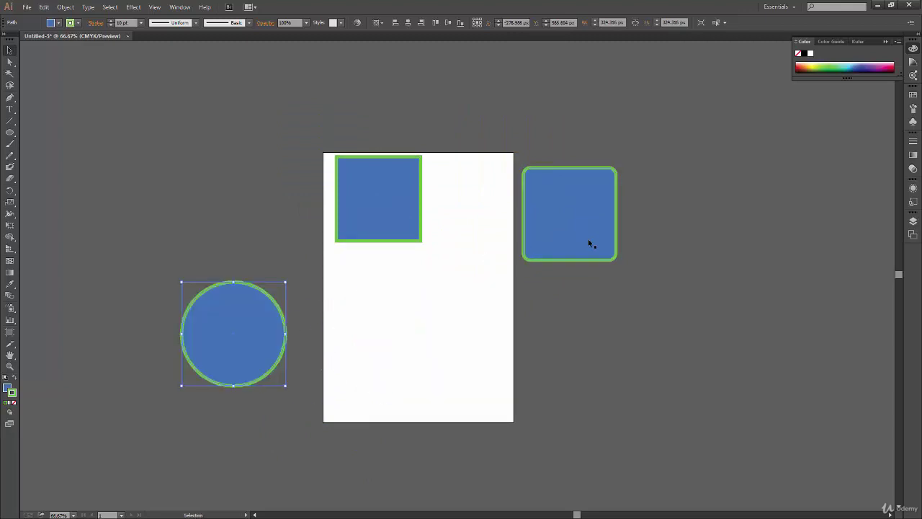
Snap the square to the top-left corner, circle upper right, rounded square below the square.
drag(590, 240, 446, 370)
drag(406, 194, 404, 219)
drag(228, 333, 473, 229)
drag(384, 235, 362, 182)
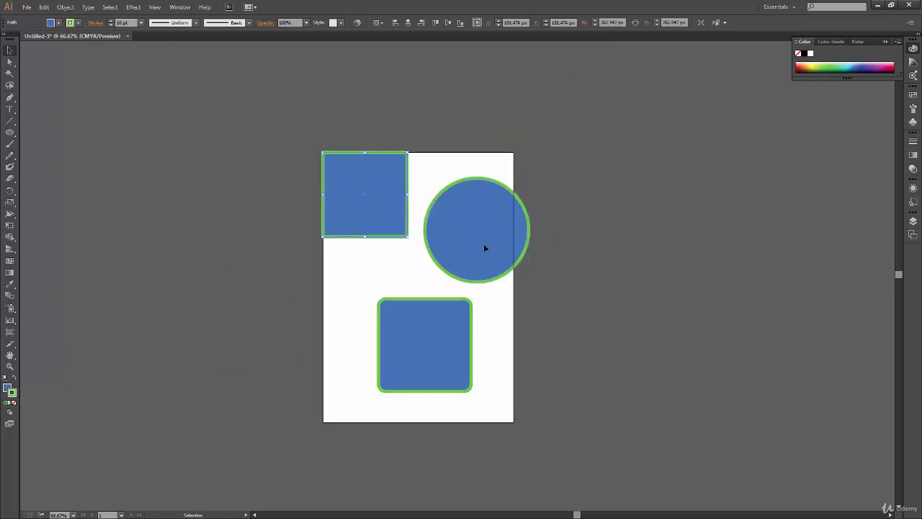
drag(487, 251, 465, 221)
drag(420, 350, 379, 289)
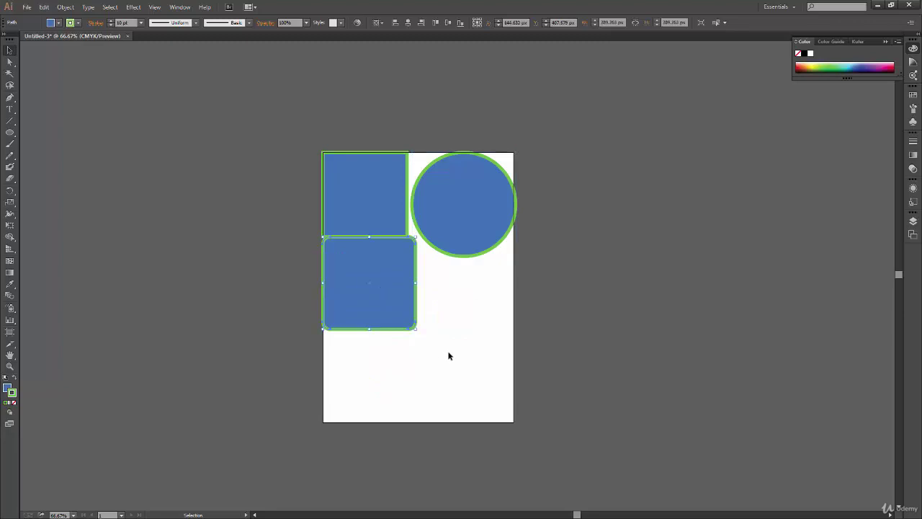
Deselect everything and fit the whole A4 page in the window with Ctrl+0.
click(449, 353)
key(a)
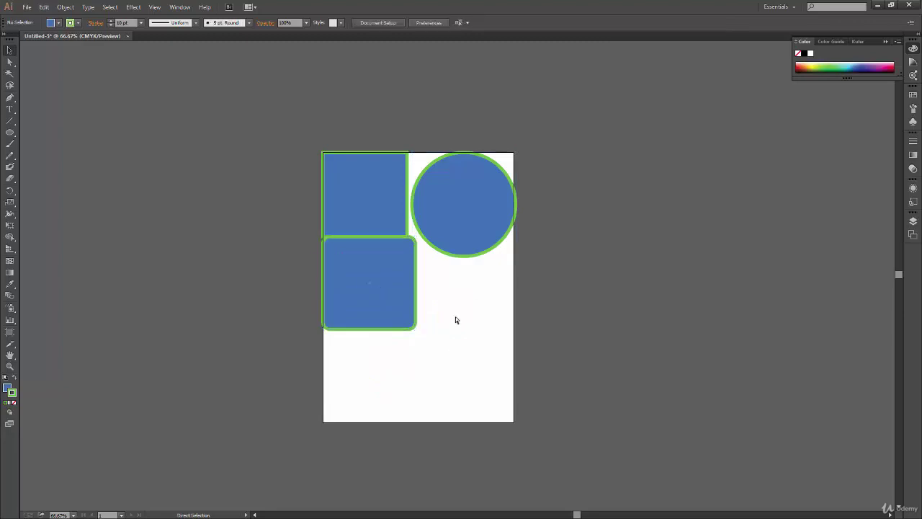
key(v)
key(ctrl+0)
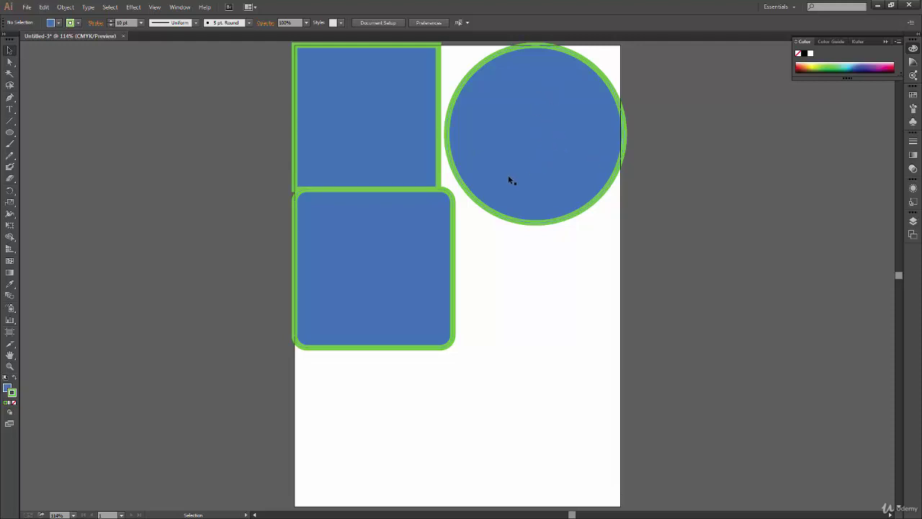
Move the circle off the page and trial stretching it into ellipses, undoing each attempt.
click(553, 191)
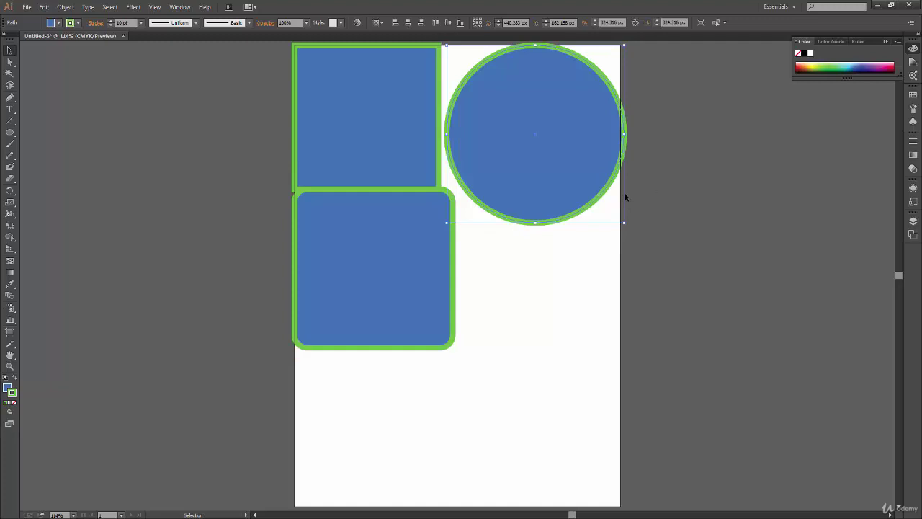
drag(573, 191, 767, 307)
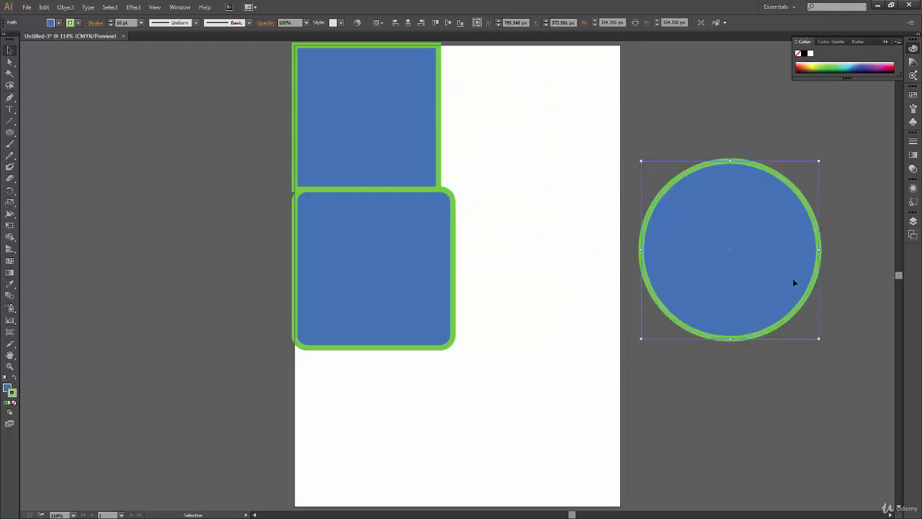
drag(730, 161, 730, 268)
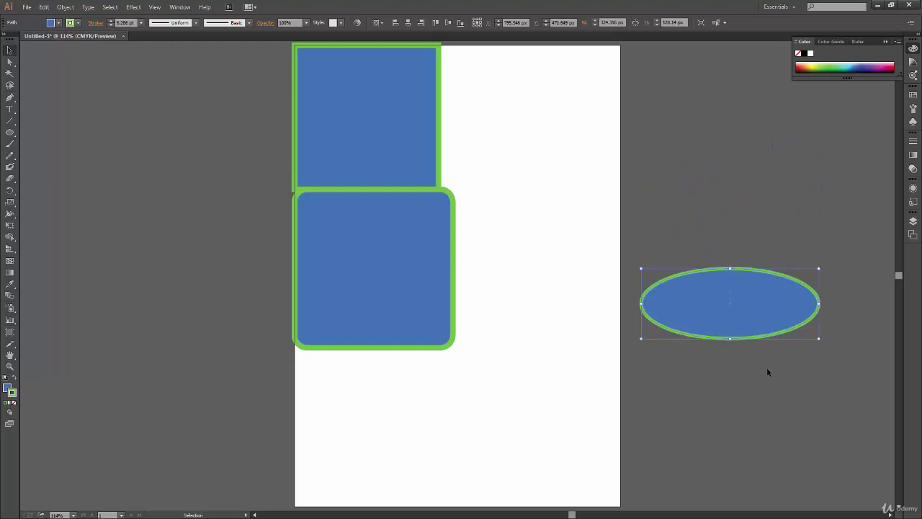
key(ctrl+z)
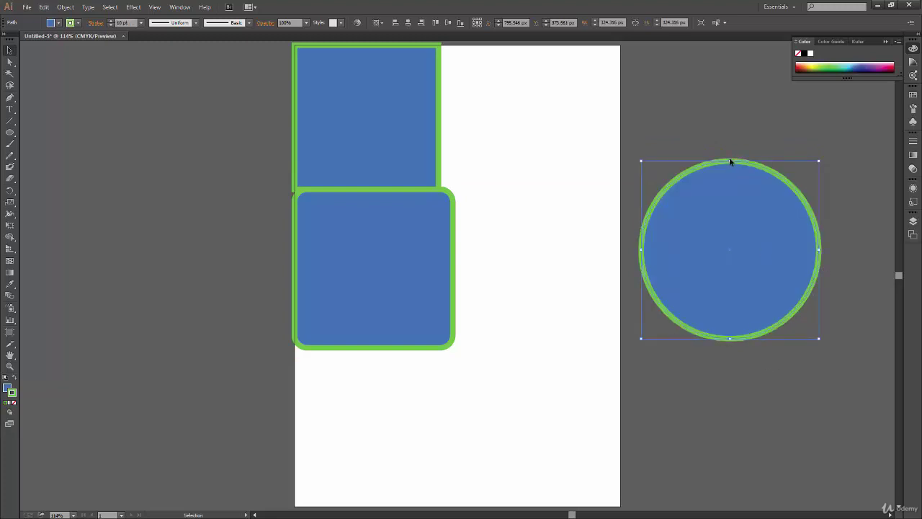
drag(731, 161, 730, 189)
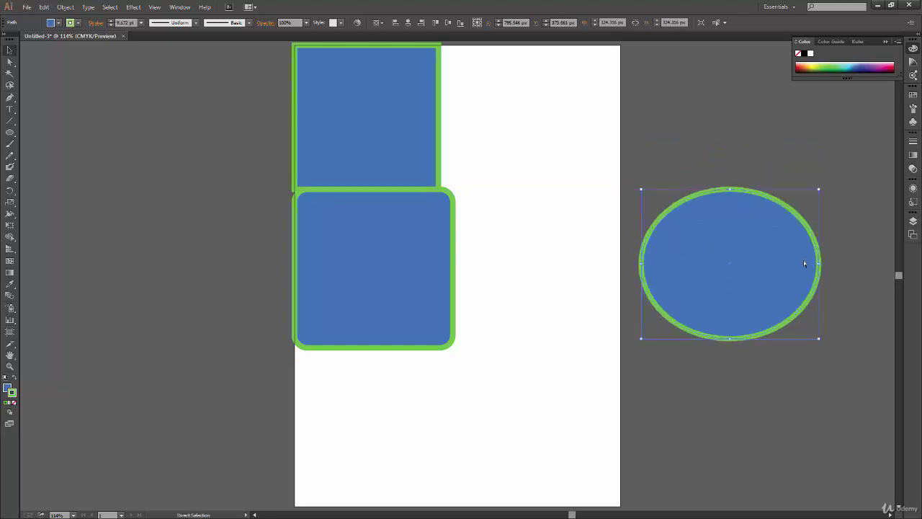
key(ctrl+z)
drag(816, 261, 717, 261)
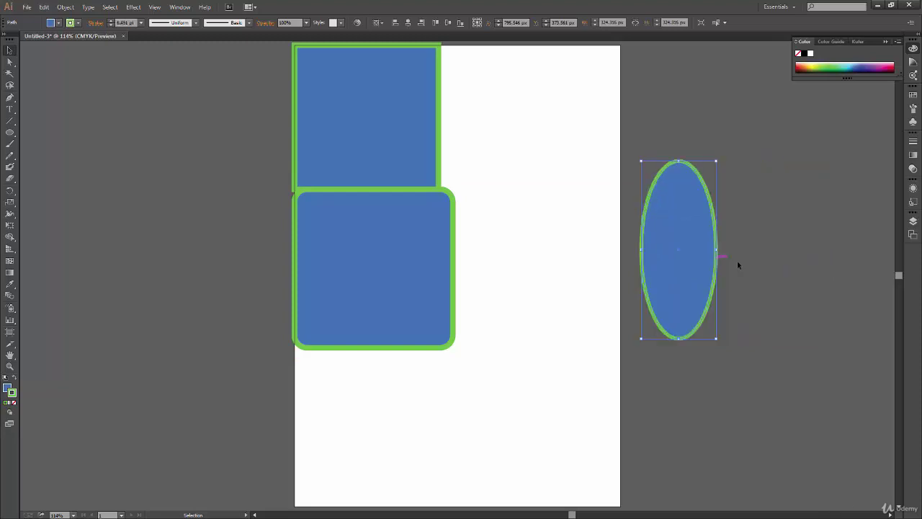
key(ctrl+z)
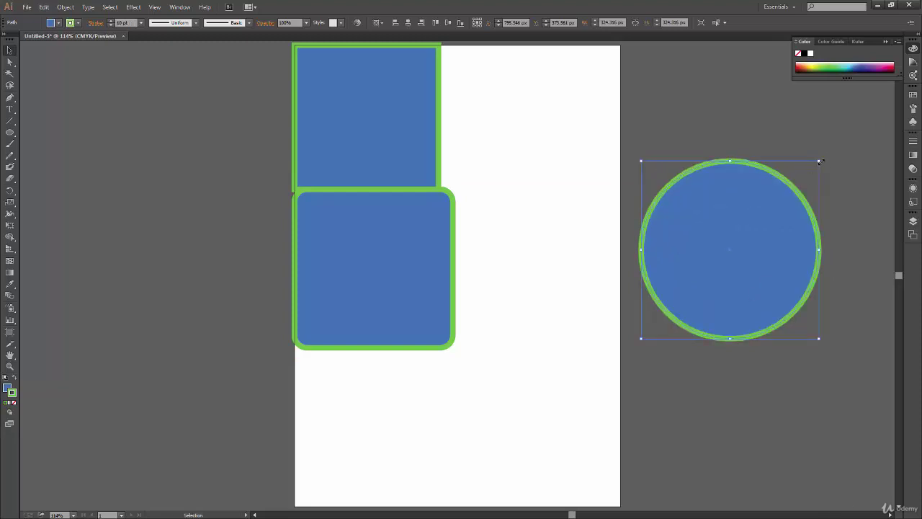
drag(821, 160, 729, 311)
key(ctrl+z)
Shrink the circle proportionally to a small circle and place it right of the square.
drag(819, 160, 700, 285)
click(667, 401)
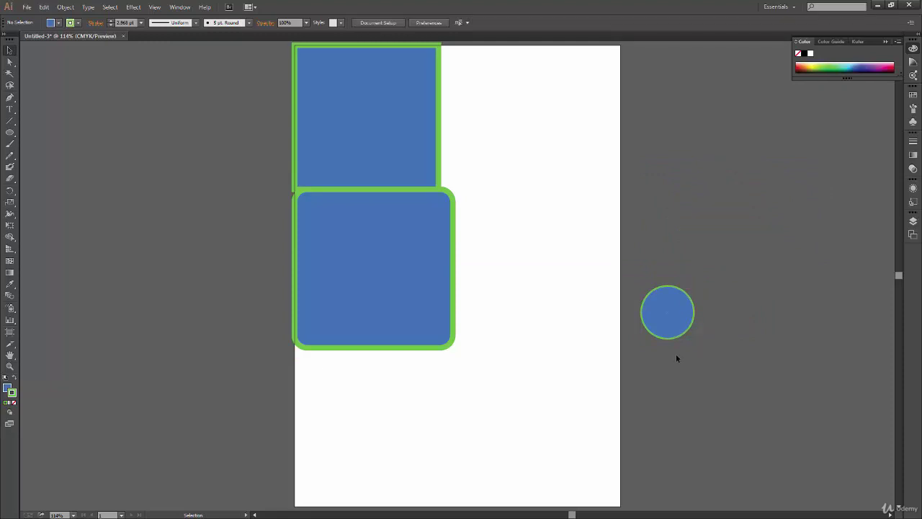
key(ctrl+z)
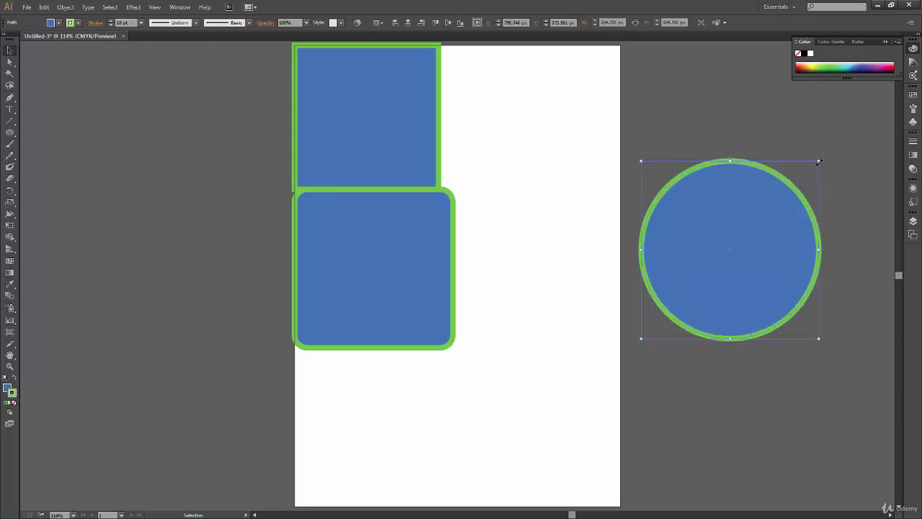
drag(819, 162, 864, 284)
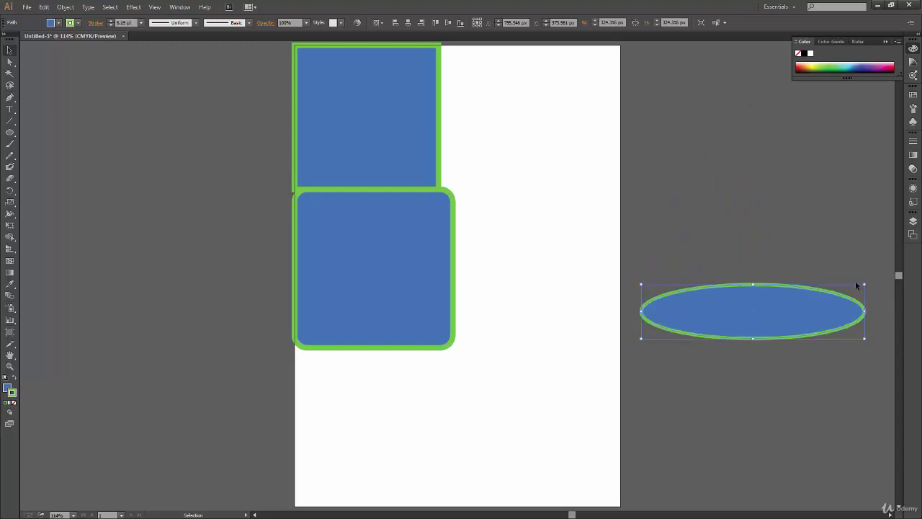
key(ctrl+z)
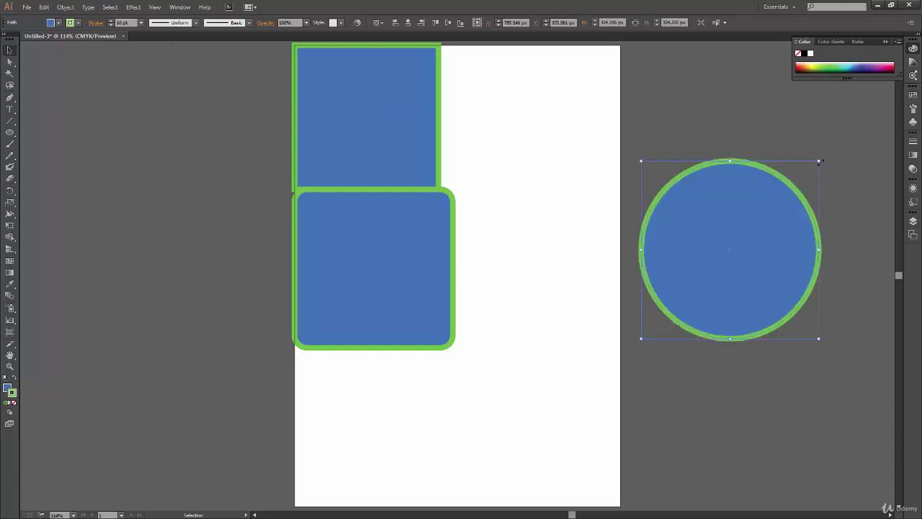
drag(819, 161, 650, 279)
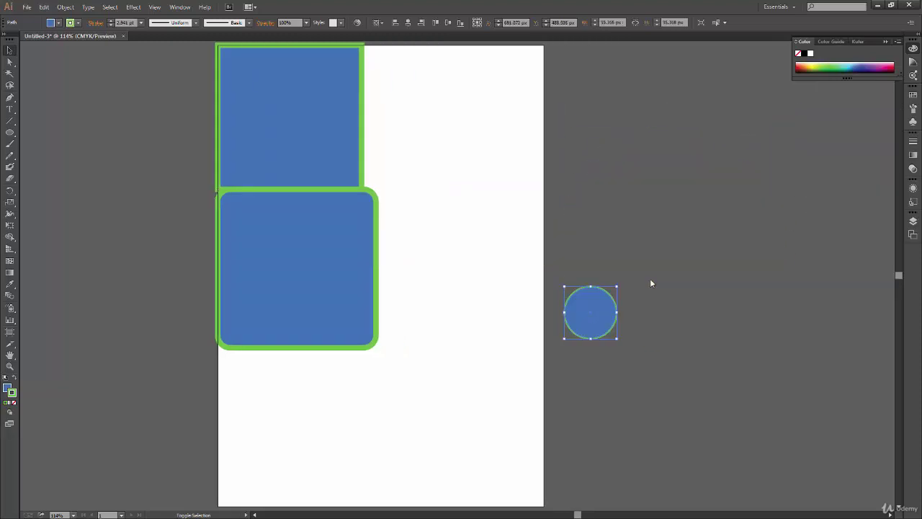
drag(598, 322, 439, 203)
click(452, 317)
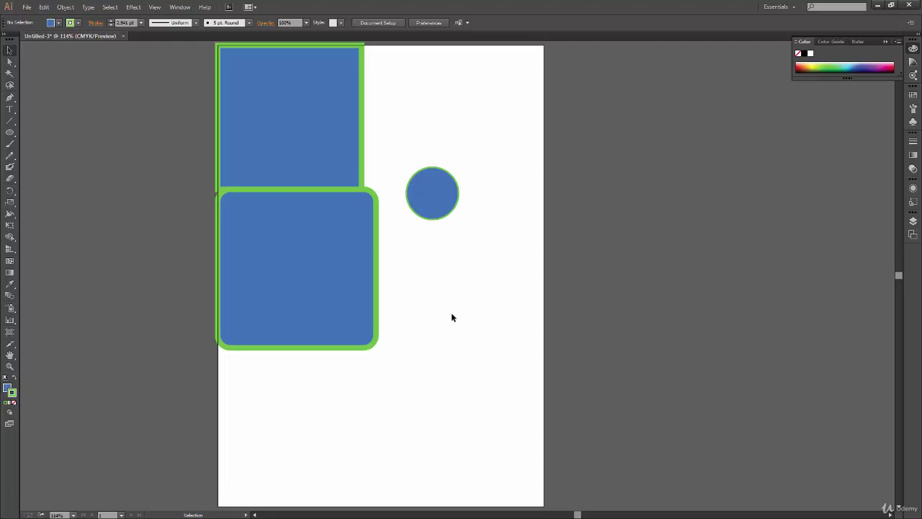
Marquee-select the rectangles and small circle together.
scroll(452, 317, left, 2)
drag(539, 154, 497, 224)
click(512, 288)
mouse_move(575, 147)
mouse_down()
mouse_move(487, 271)
mouse_move(335, 286)
mouse_move(597, 212)
mouse_up()
drag(750, 96, 512, 232)
mouse_move(604, 292)
mouse_down()
mouse_move(532, 357)
mouse_move(494, 433)
mouse_move(472, 430)
mouse_move(478, 420)
mouse_move(452, 430)
mouse_move(519, 397)
mouse_move(459, 408)
mouse_move(414, 432)
mouse_up()
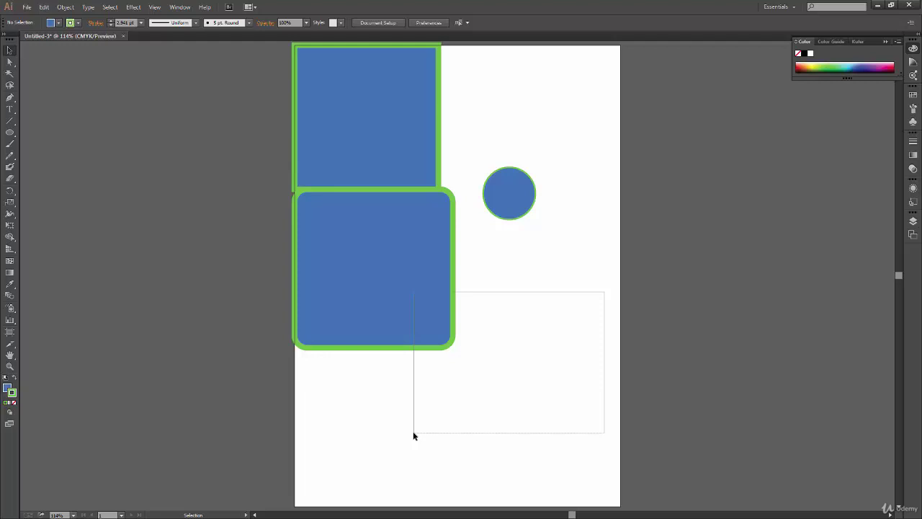
drag(413, 435, 414, 126)
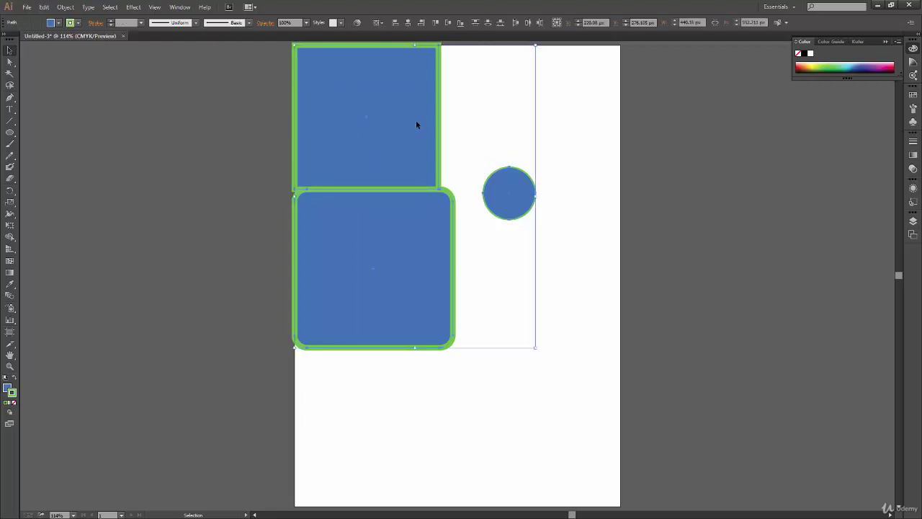
Move the three shapes down-right and scale them narrower.
drag(415, 124, 461, 159)
drag(581, 79, 399, 62)
click(473, 266)
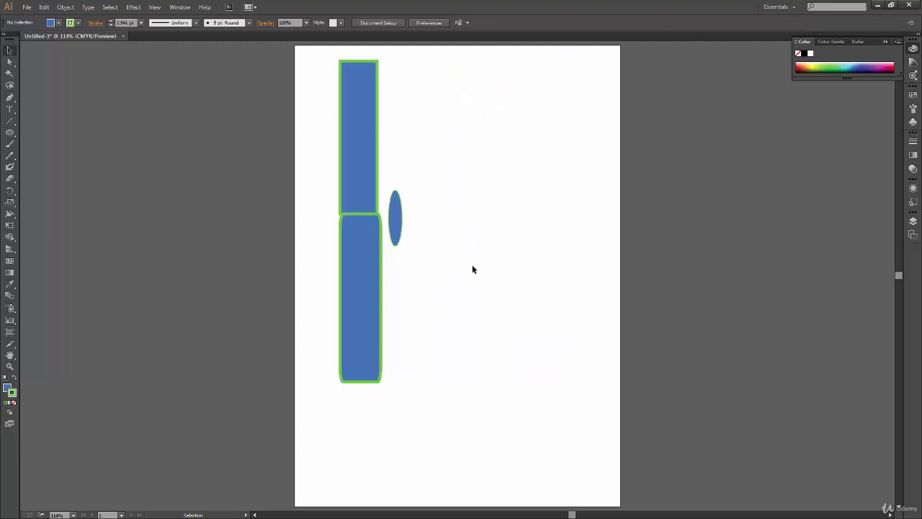
Marquee-select all three shapes and delete them.
drag(487, 96, 210, 438)
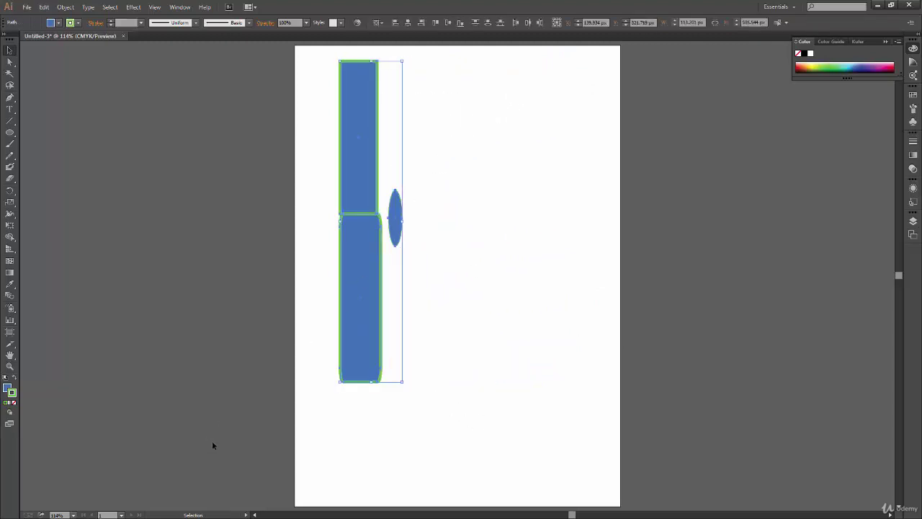
key(Delete)
click(9, 133)
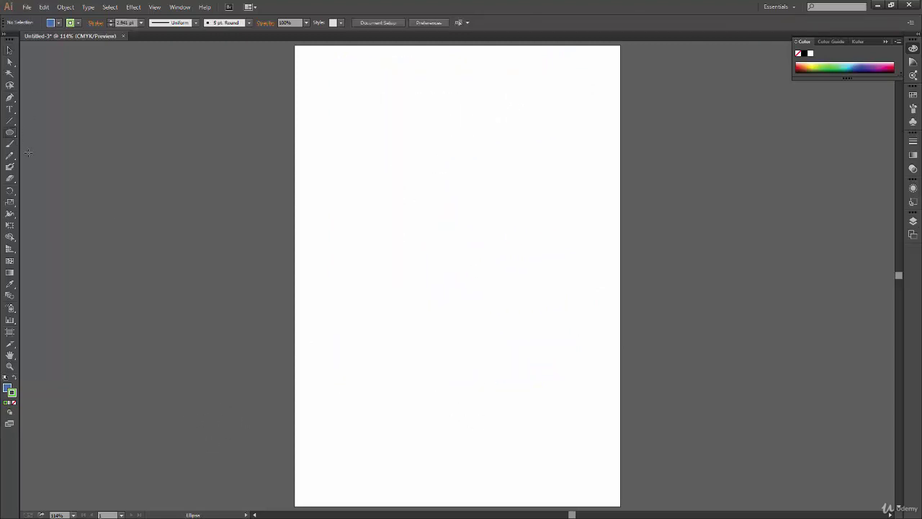
Draw a large circle and move it toward the page's top-left.
drag(362, 115, 579, 334)
key(v)
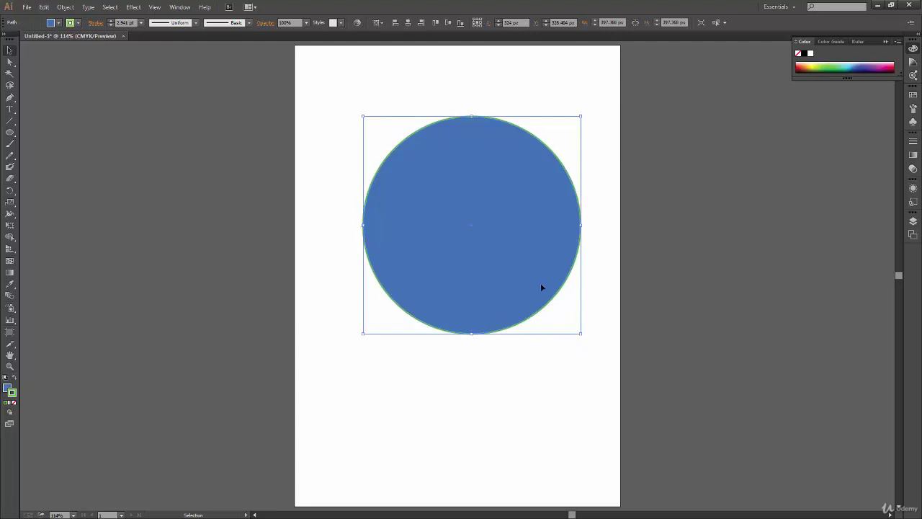
drag(542, 288, 467, 212)
click(443, 319)
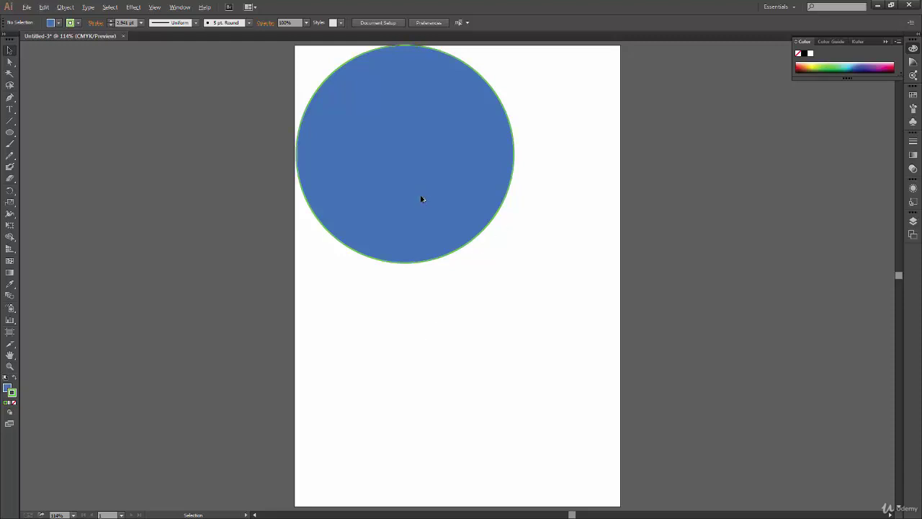
Alt-drag four copies of the circle around the page, then delete all the copies.
drag(424, 197, 746, 226)
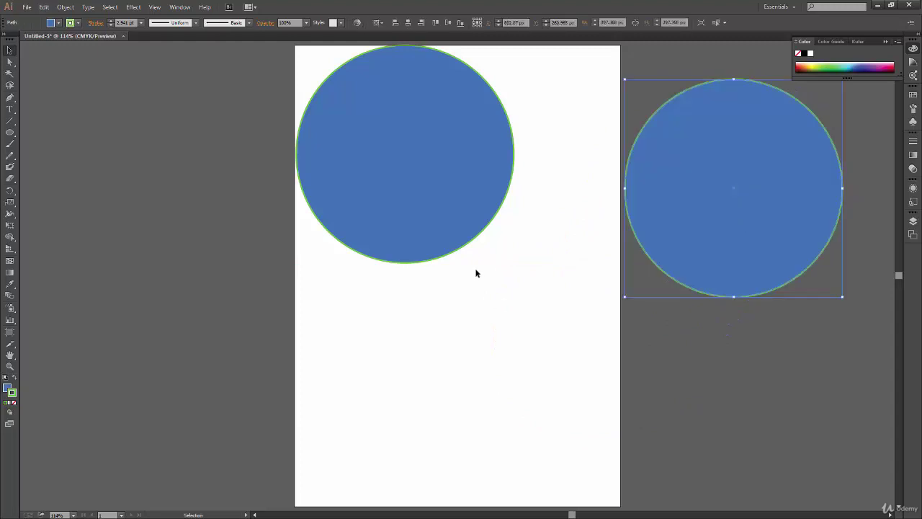
drag(442, 170, 566, 386)
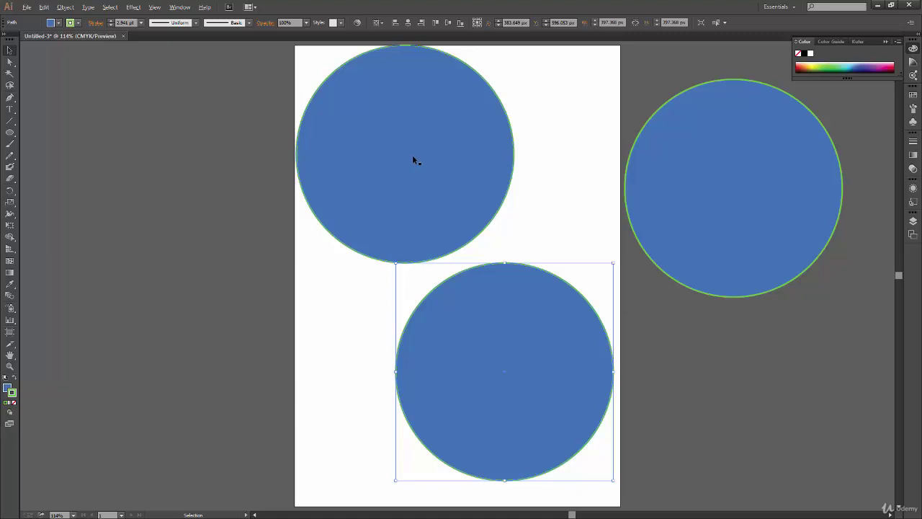
drag(432, 159, 119, 229)
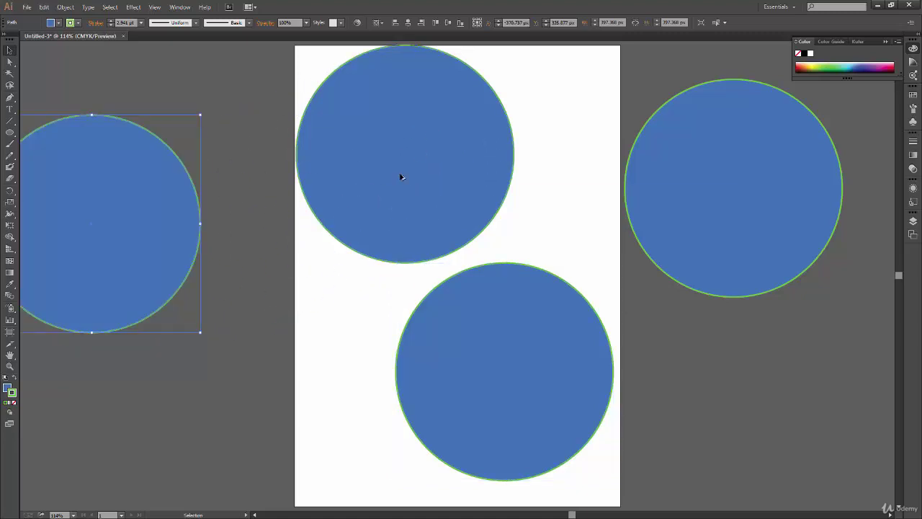
drag(401, 176, 250, 427)
shift+click(127, 323)
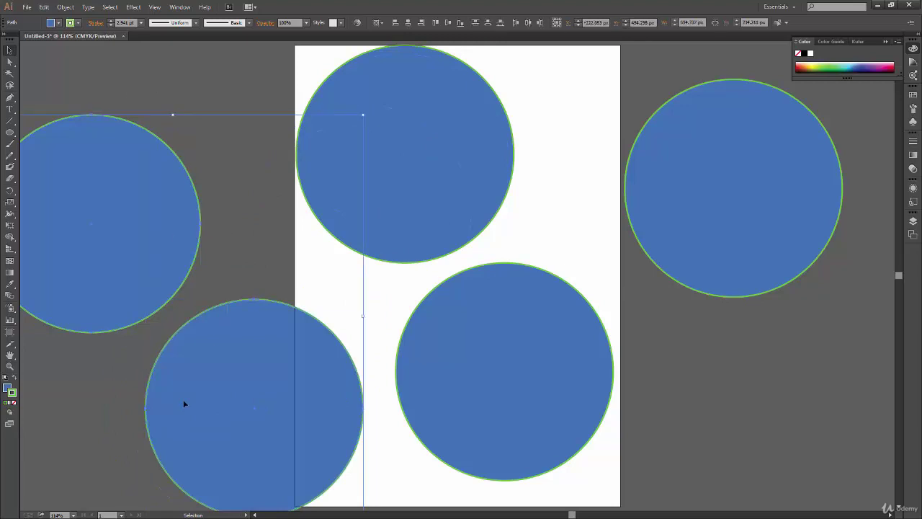
key(Delete)
drag(323, 377, 810, 278)
key(Delete)
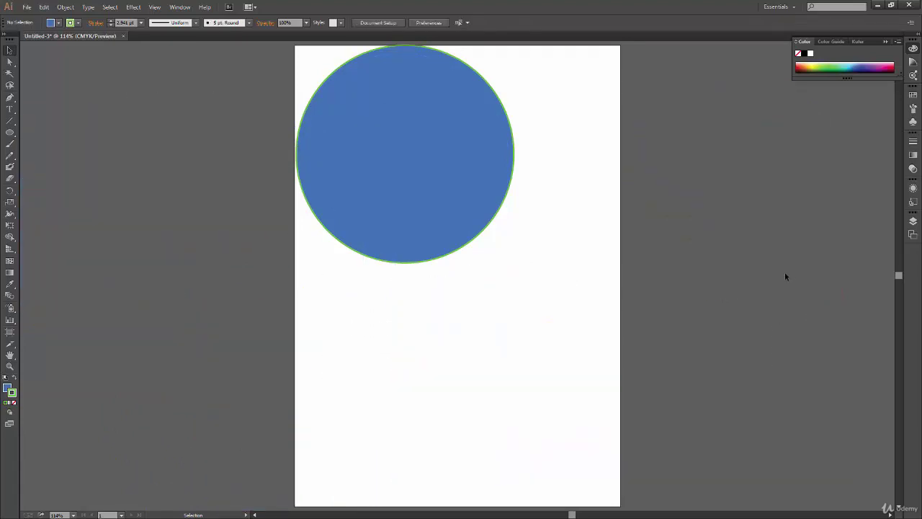
Shrink the original circle proportionally and nudge it near the top-left corner.
click(409, 221)
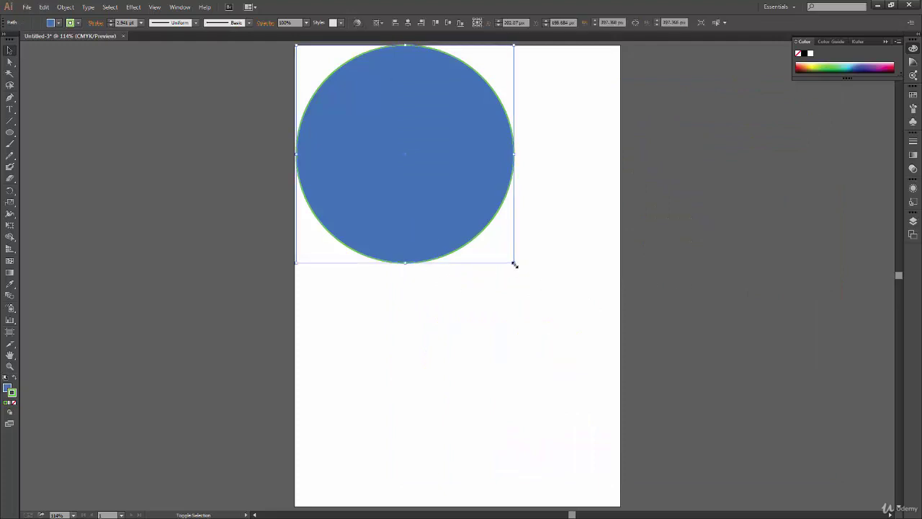
drag(514, 265, 411, 161)
drag(374, 127, 383, 140)
click(367, 279)
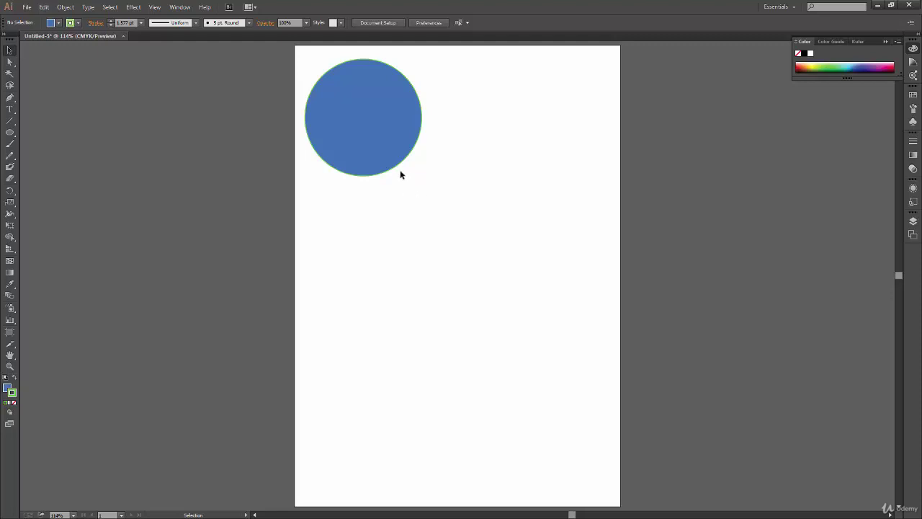
After undoing trial moves, Alt-drag a copy of the blue circle just right of the original and deselect.
drag(366, 130, 367, 325)
key(ctrl+z)
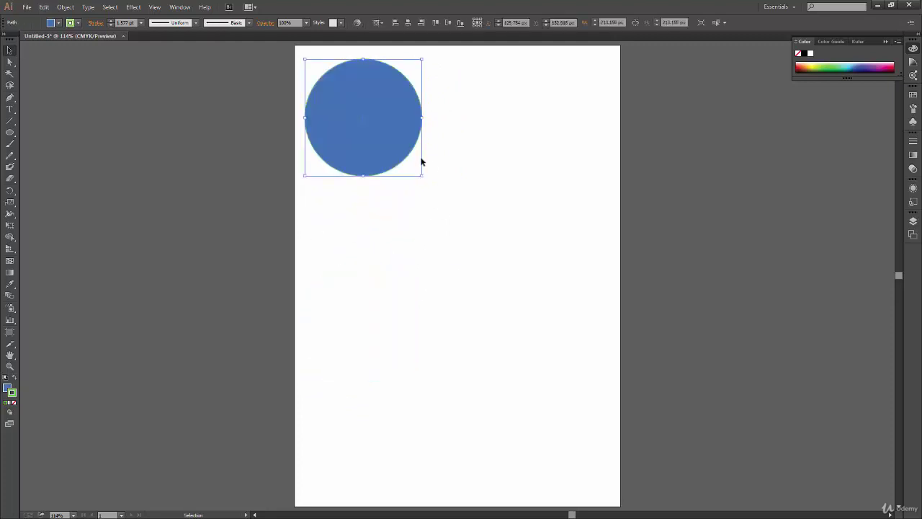
drag(389, 136, 400, 352)
key(ctrl+z)
drag(381, 149, 668, 165)
key(ctrl+z)
key(ctrl+z)
drag(366, 145, 488, 141)
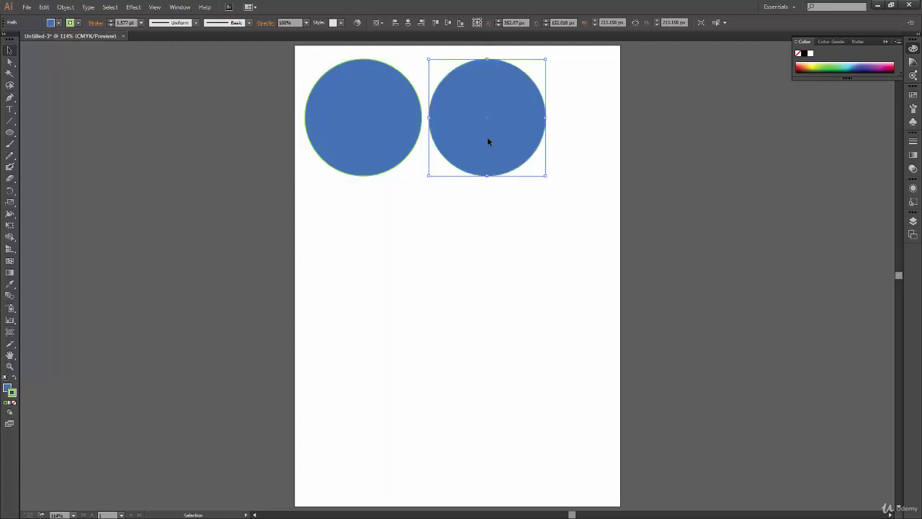
click(524, 230)
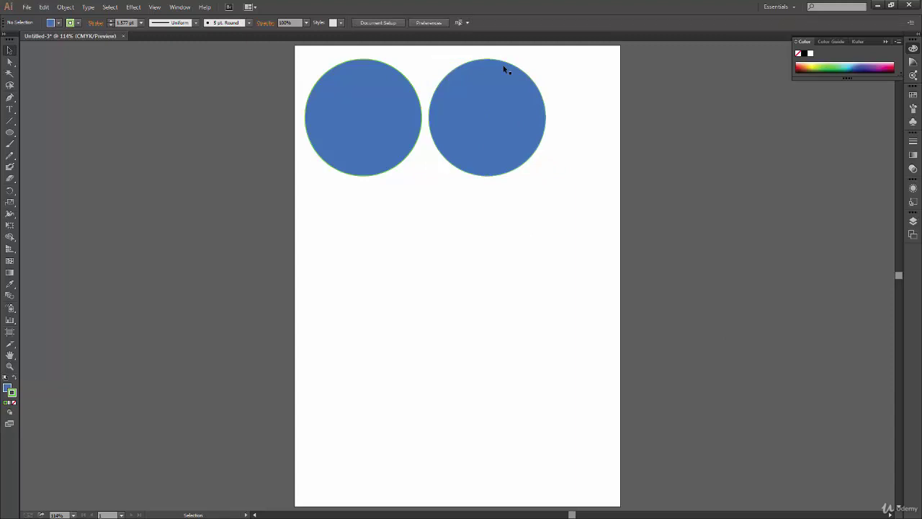
click(12, 132)
drag(13, 136, 60, 132)
drag(389, 290, 431, 333)
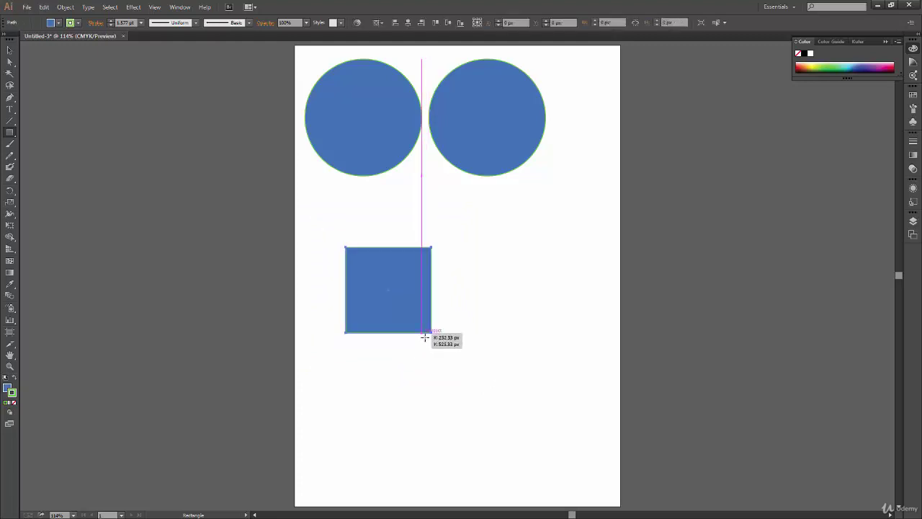
key(v)
click(418, 368)
click(420, 314)
key(Delete)
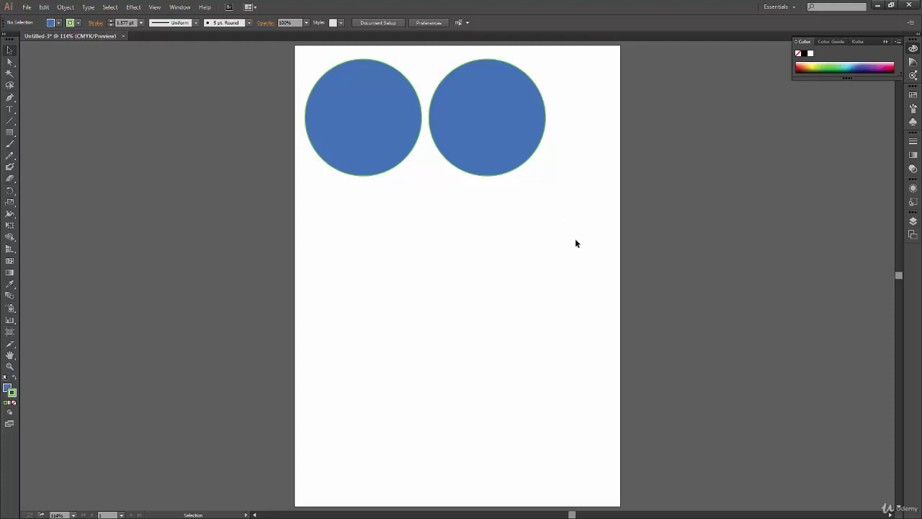
Select and delete both blue circles.
drag(566, 242, 491, 108)
key(Delete)
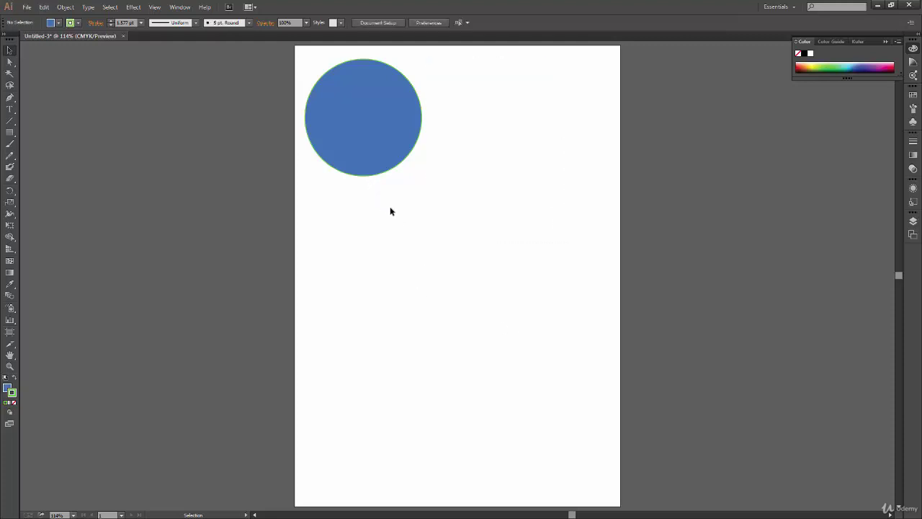
click(353, 112)
key(Delete)
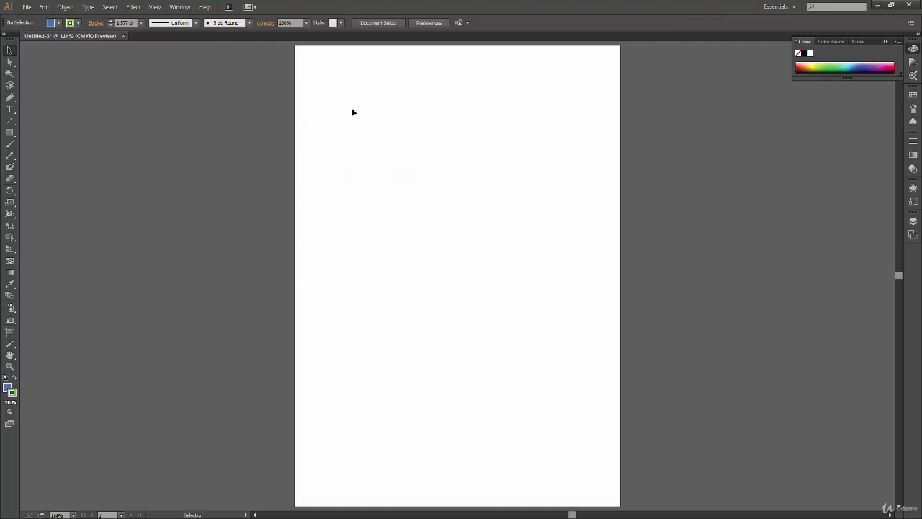
Draw a blue square near the top centre of the artboard with the Rectangle tool.
click(9, 133)
mouse_move(295, 44)
mouse_down()
mouse_move(475, 222)
mouse_move(446, 197)
mouse_move(453, 231)
mouse_move(477, 247)
mouse_move(475, 228)
mouse_up()
key(v)
click(543, 214)
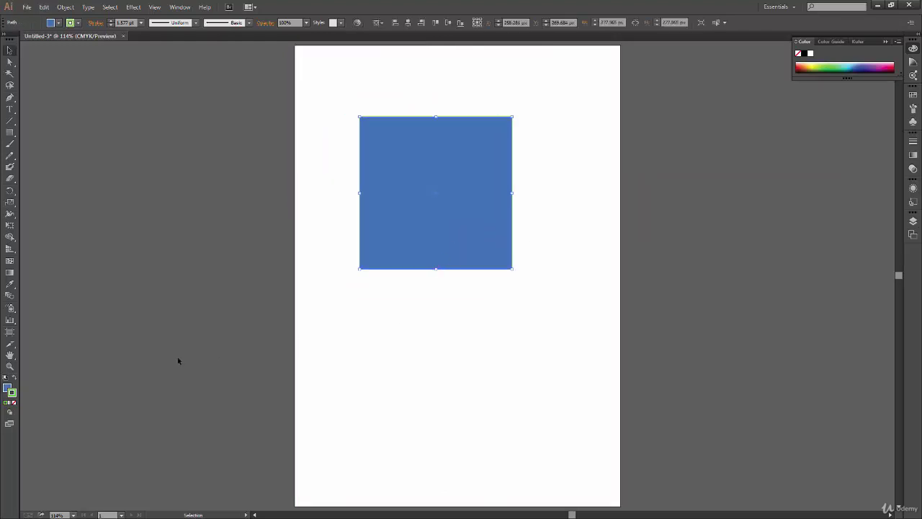
Browse darker shades and other hues in the fill Color Picker, then cancel without applying.
double_click(7, 388)
drag(248, 211, 260, 149)
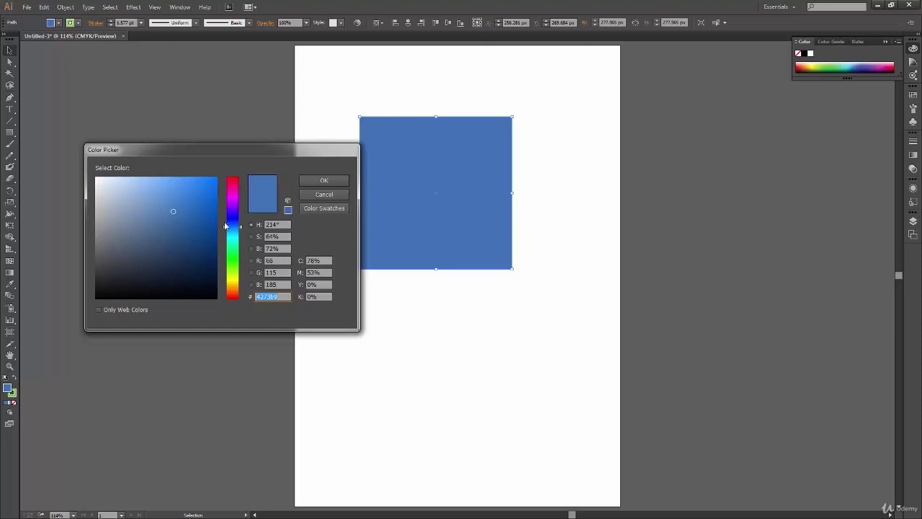
mouse_move(214, 177)
mouse_down()
mouse_move(209, 300)
mouse_move(99, 200)
mouse_move(140, 185)
mouse_move(203, 218)
mouse_move(226, 178)
mouse_up()
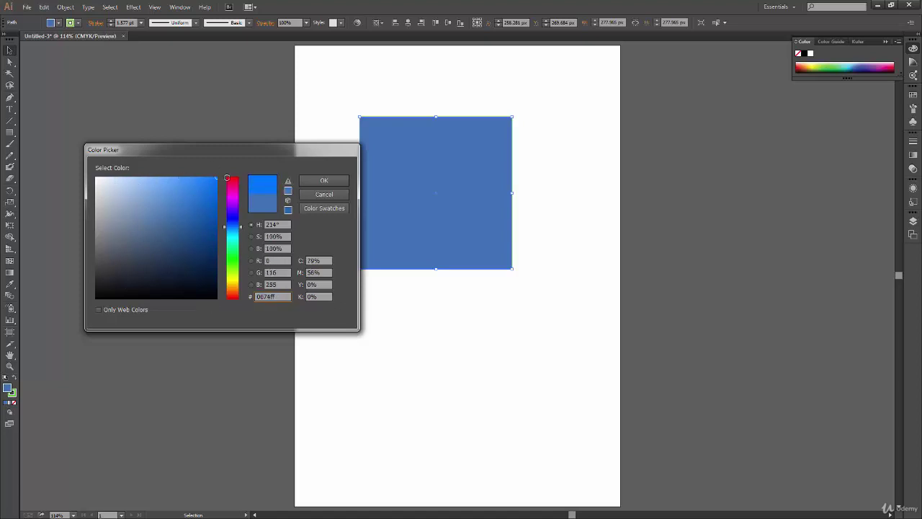
mouse_move(233, 238)
mouse_down()
mouse_move(233, 278)
mouse_move(236, 181)
mouse_move(236, 294)
mouse_move(236, 177)
mouse_move(209, 264)
mouse_move(212, 185)
mouse_move(108, 181)
mouse_move(209, 174)
mouse_move(211, 260)
mouse_move(206, 278)
mouse_move(143, 257)
mouse_move(96, 259)
mouse_move(96, 250)
mouse_move(161, 234)
mouse_move(108, 250)
mouse_move(94, 276)
mouse_move(116, 264)
mouse_move(97, 263)
mouse_move(176, 203)
mouse_up()
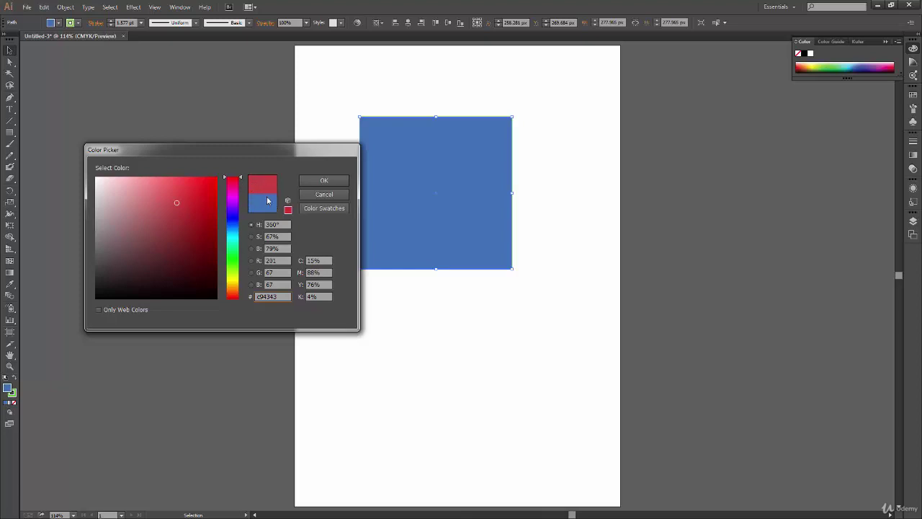
click(324, 195)
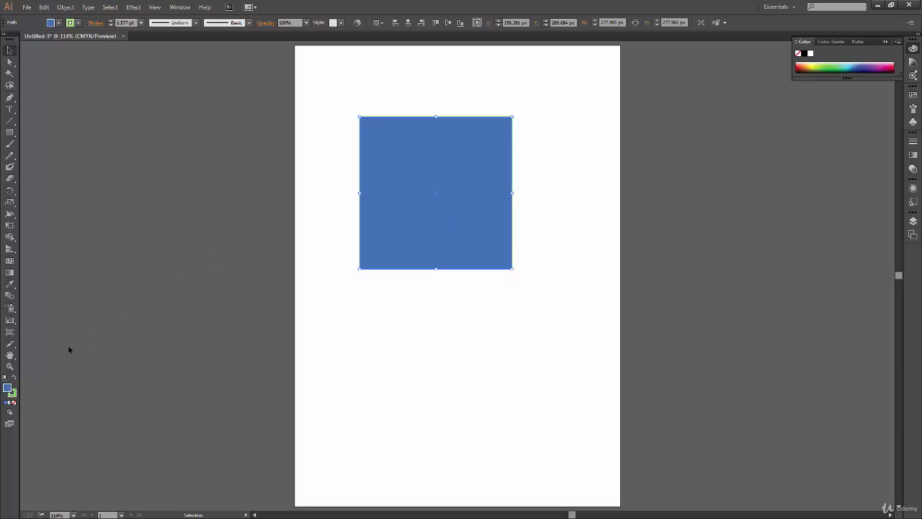
Reopen the fill Color Picker and preview dark red b53030 at hue 360° in hue mode.
double_click(8, 388)
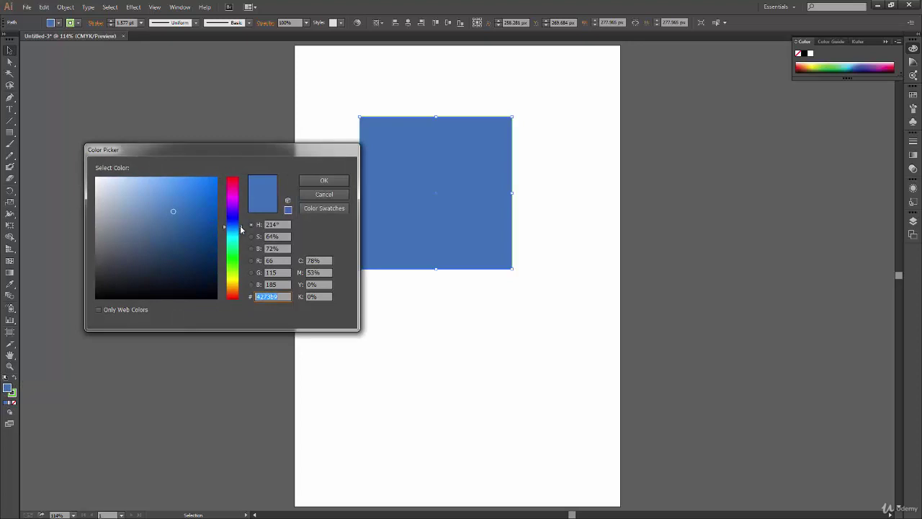
drag(240, 228, 242, 224)
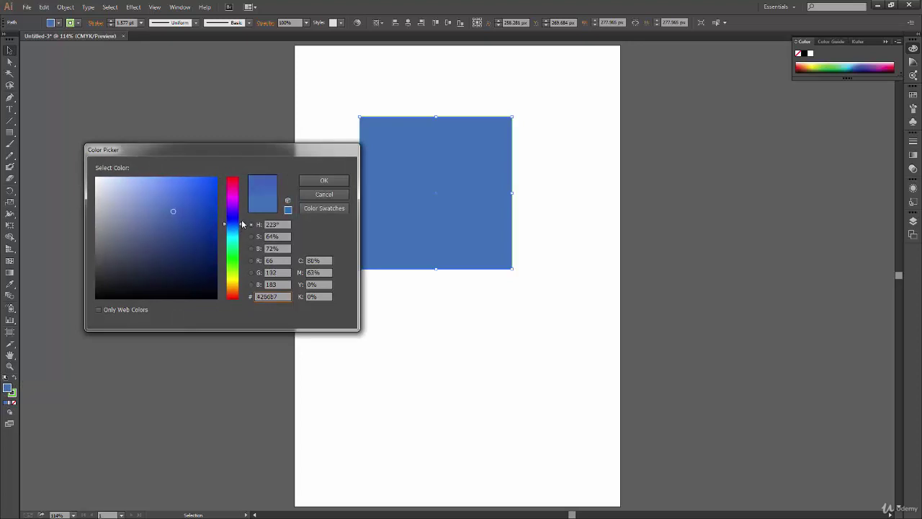
drag(173, 211, 185, 212)
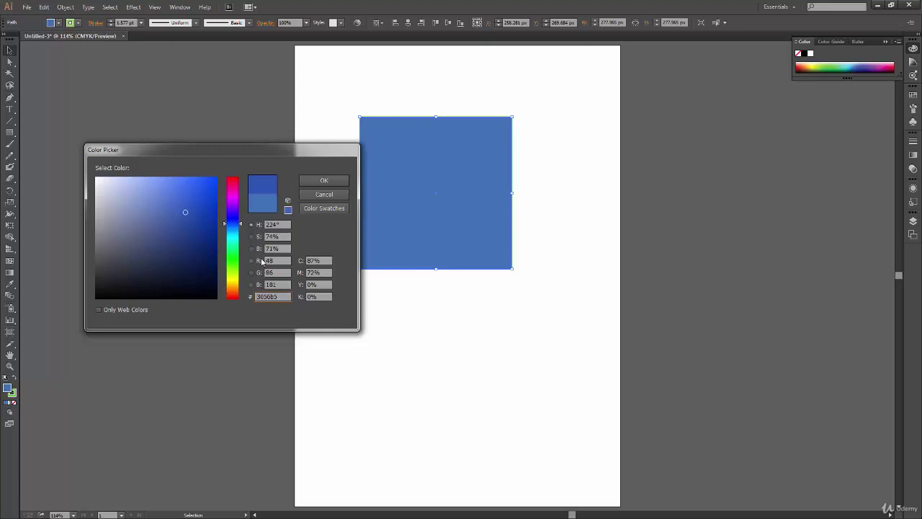
click(252, 224)
click(252, 238)
click(255, 225)
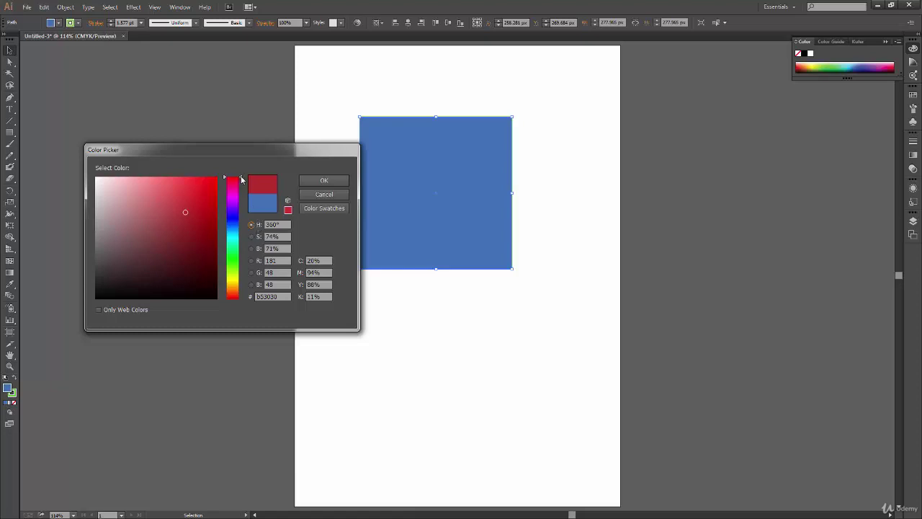
Preview dark brown 5e4a2c at hue 36° with the colour field in saturation mode.
drag(241, 179, 242, 288)
click(196, 231)
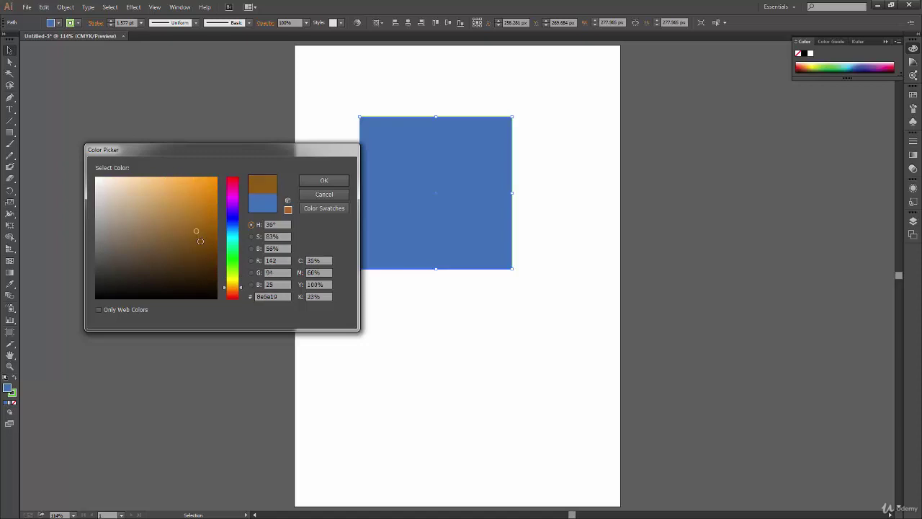
mouse_move(200, 241)
mouse_down()
mouse_move(123, 249)
mouse_move(200, 199)
mouse_move(154, 228)
mouse_move(169, 253)
mouse_move(159, 254)
mouse_up()
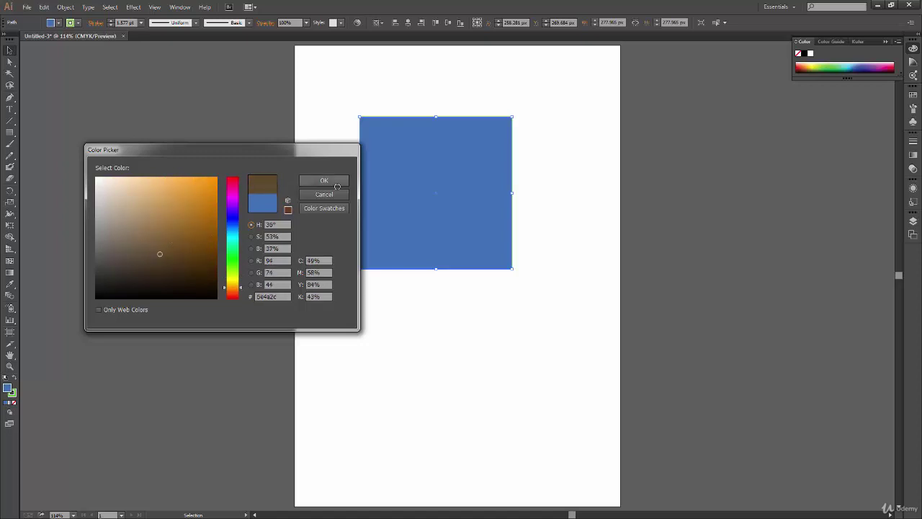
click(256, 239)
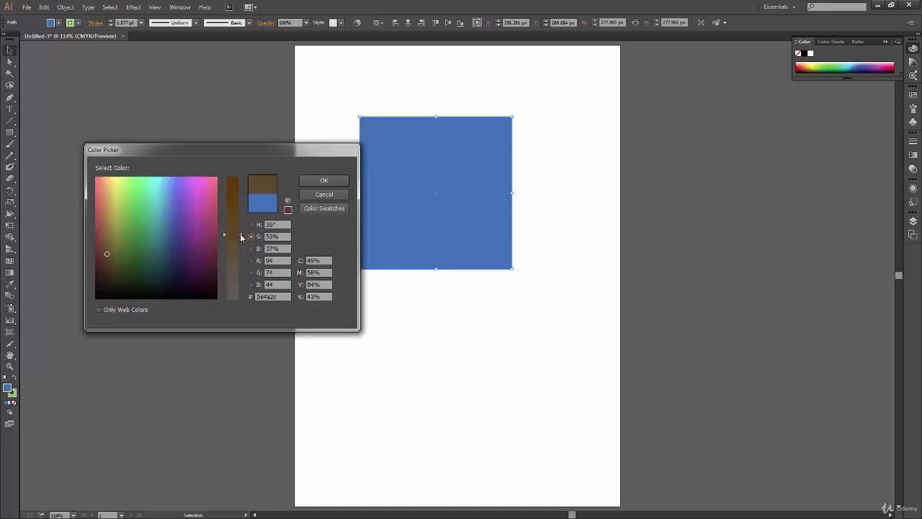
Try green, salmon, hot pink, greyish pink and a vivid blue in the colour field.
drag(240, 234, 240, 256)
mouse_move(137, 240)
mouse_down()
mouse_move(175, 201)
mouse_move(97, 179)
mouse_move(205, 181)
mouse_up()
click(100, 178)
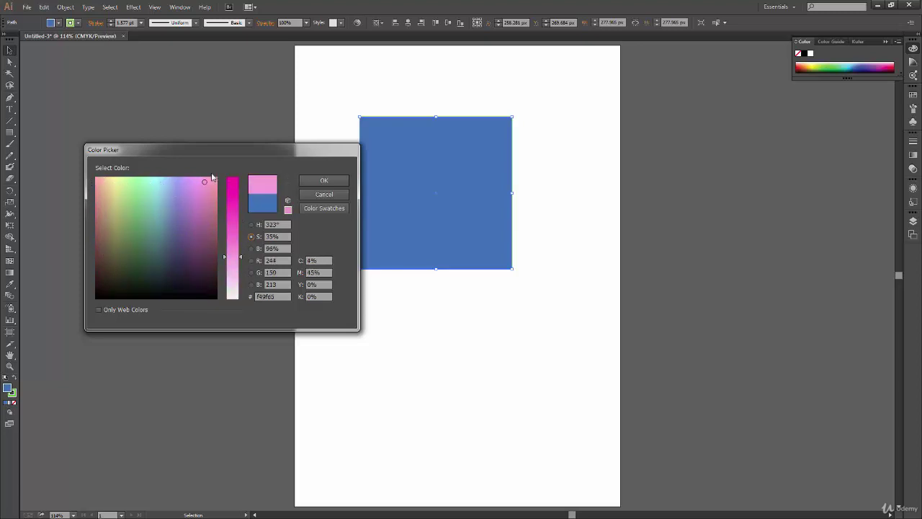
mouse_move(240, 258)
mouse_down()
mouse_move(234, 160)
mouse_move(195, 191)
mouse_move(101, 225)
mouse_up()
mouse_move(245, 187)
mouse_down()
mouse_move(231, 282)
mouse_move(235, 175)
mouse_up()
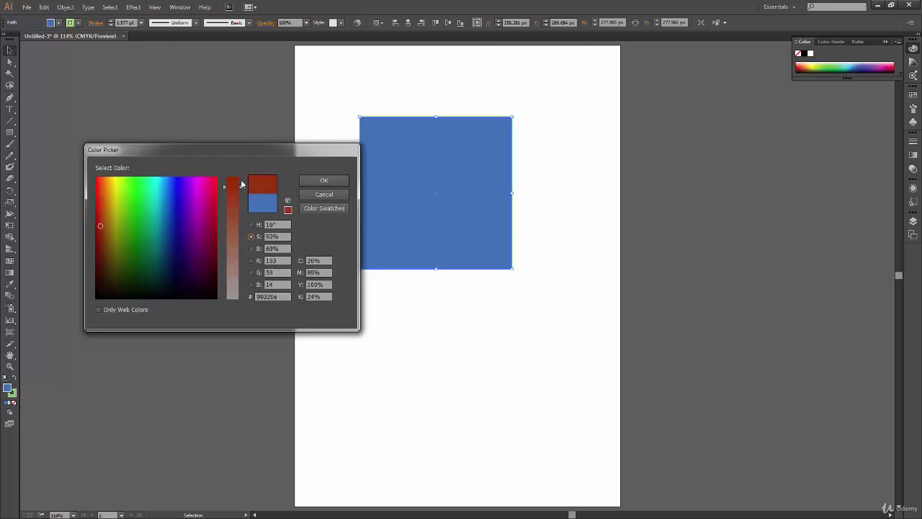
click(181, 194)
drag(181, 194, 179, 195)
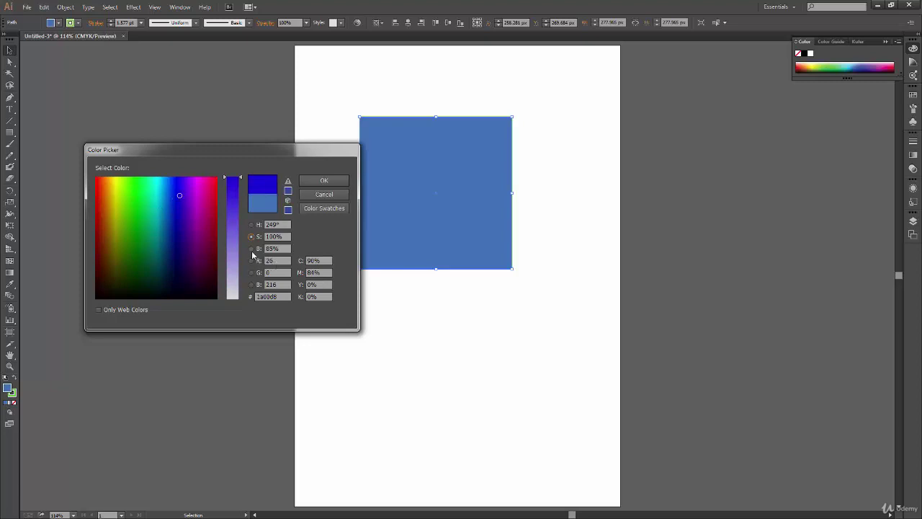
In brightness mode, preview bright green, pale green and a full-brightness pink-magenta.
click(252, 248)
mouse_move(240, 198)
mouse_down()
mouse_move(236, 289)
mouse_move(253, 191)
mouse_move(245, 171)
mouse_move(238, 303)
mouse_move(237, 181)
mouse_up()
click(147, 204)
mouse_move(124, 205)
mouse_down()
mouse_move(162, 223)
mouse_move(117, 212)
mouse_move(133, 271)
mouse_move(180, 263)
mouse_move(132, 202)
mouse_move(137, 186)
mouse_move(198, 184)
mouse_move(115, 186)
mouse_move(202, 189)
mouse_move(185, 190)
mouse_move(207, 196)
mouse_move(233, 262)
mouse_up()
mouse_move(207, 195)
mouse_down()
mouse_move(157, 192)
mouse_move(209, 185)
mouse_up()
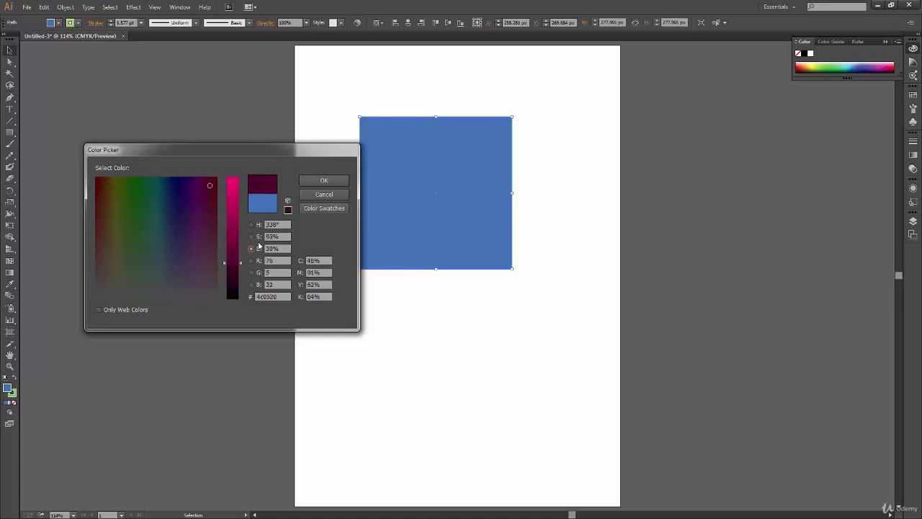
drag(234, 261, 233, 176)
Compare the R, G, B, hue and saturation field modes, nudging saturation to 96%.
click(252, 261)
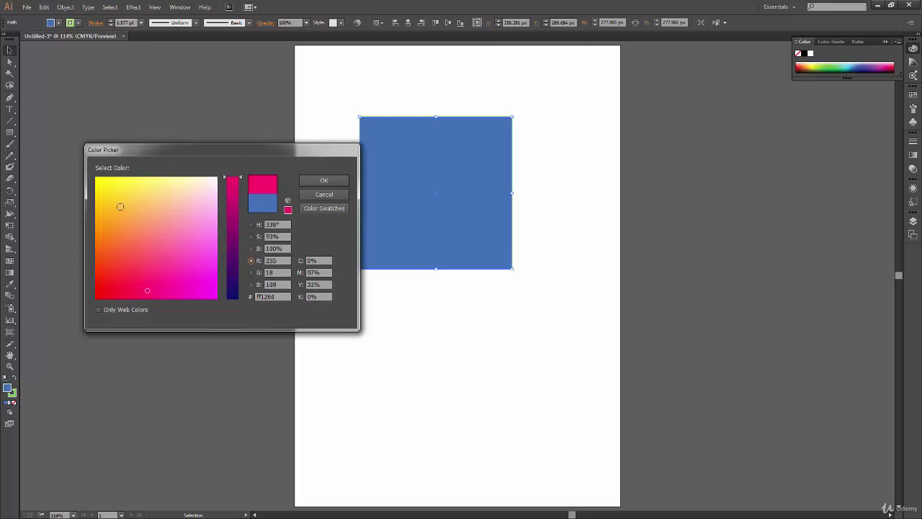
click(252, 272)
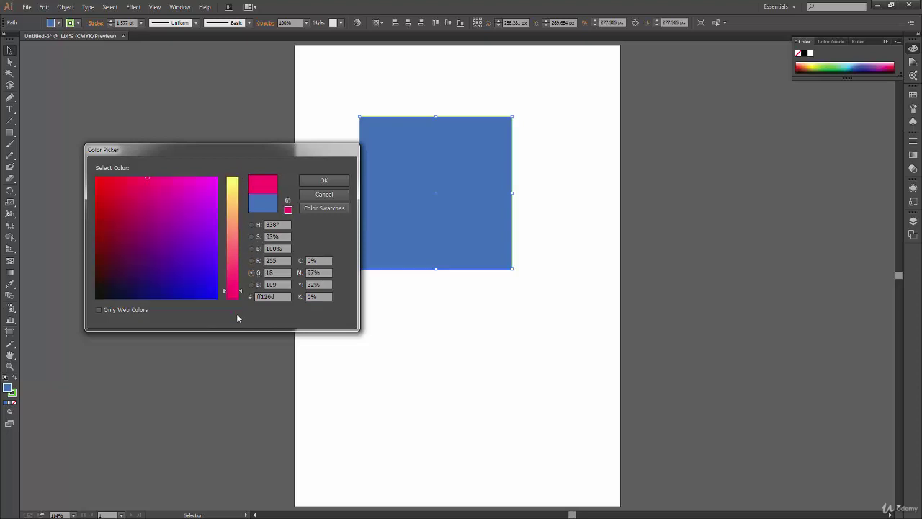
click(252, 284)
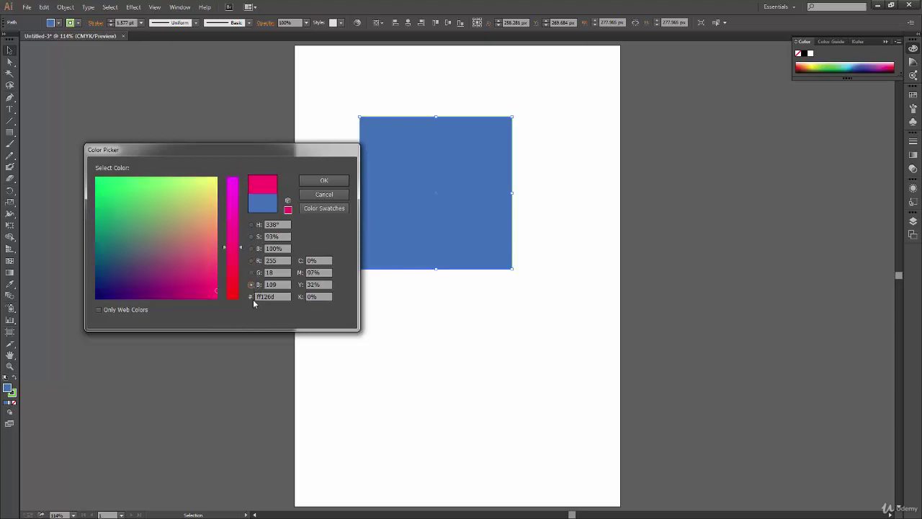
click(252, 260)
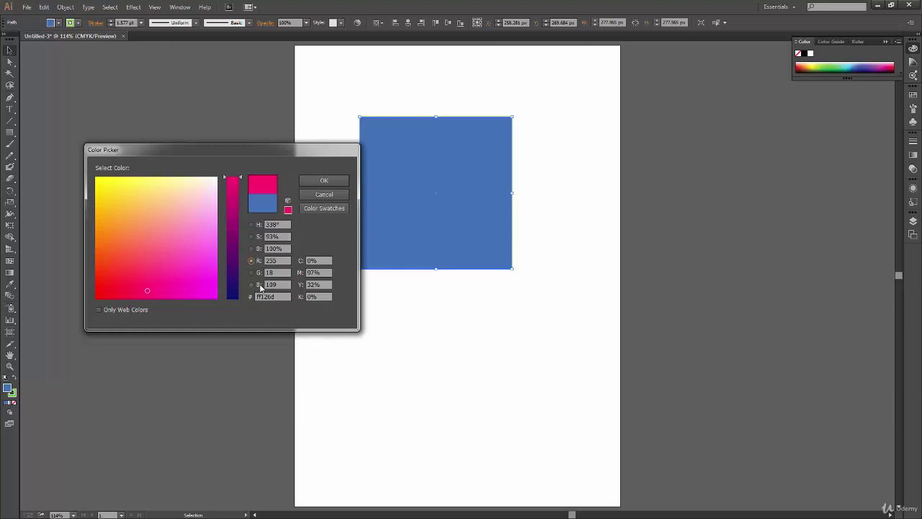
click(251, 226)
click(251, 237)
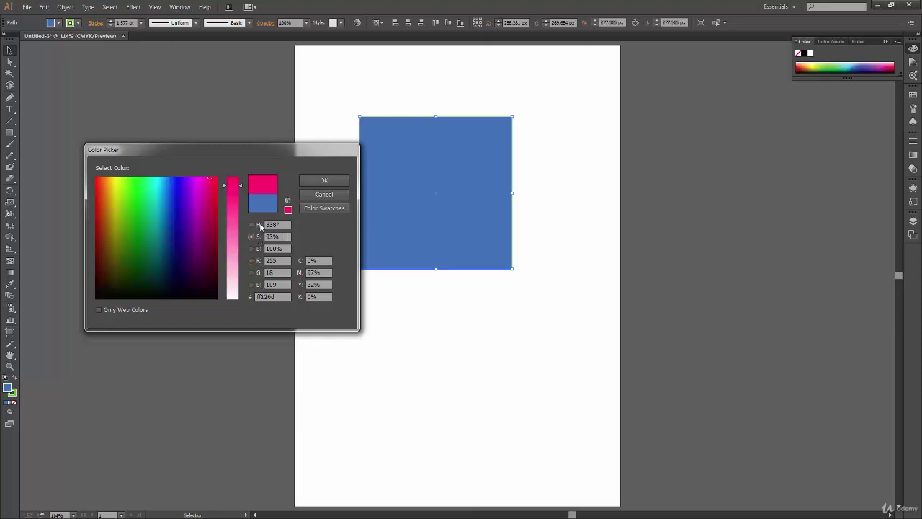
mouse_move(241, 184)
mouse_down()
mouse_move(241, 208)
mouse_move(241, 179)
mouse_up()
Cycle the colour field again through brightness, R, G, B and saturation, ending in hue mode.
click(251, 248)
click(251, 260)
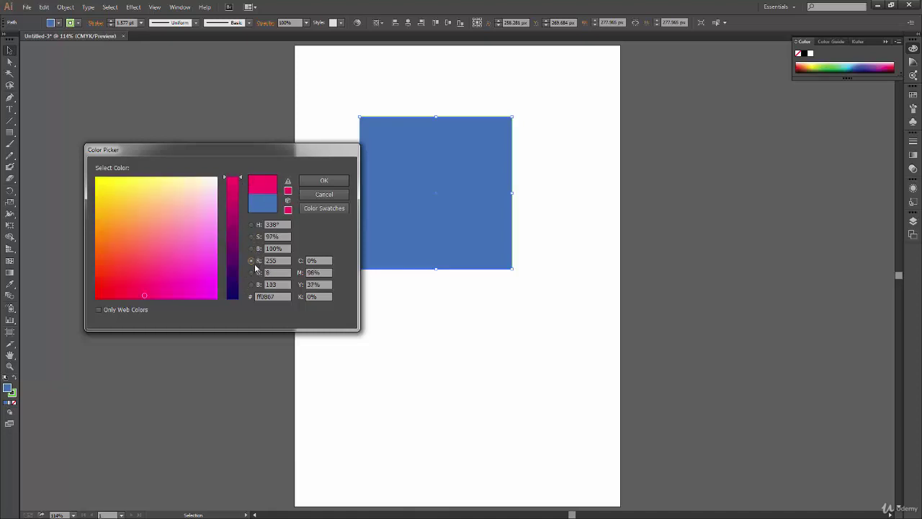
click(252, 273)
click(251, 284)
click(258, 225)
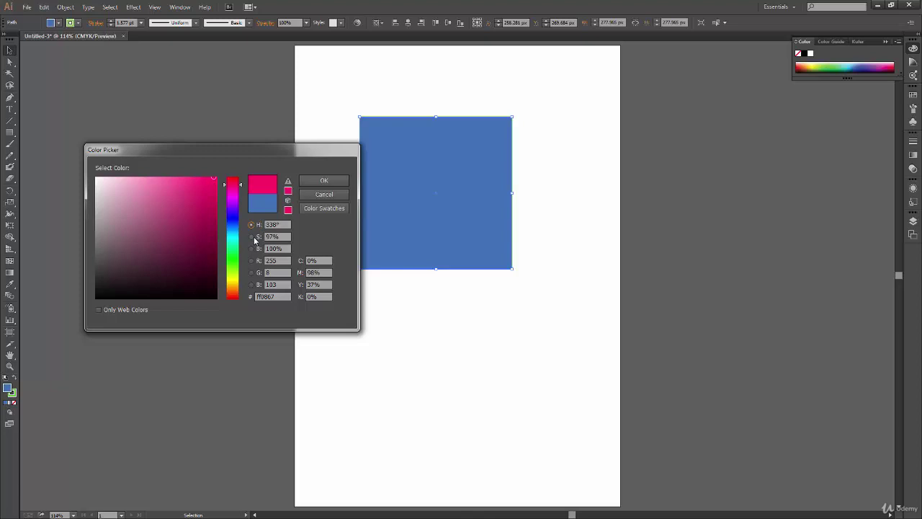
click(251, 236)
click(250, 237)
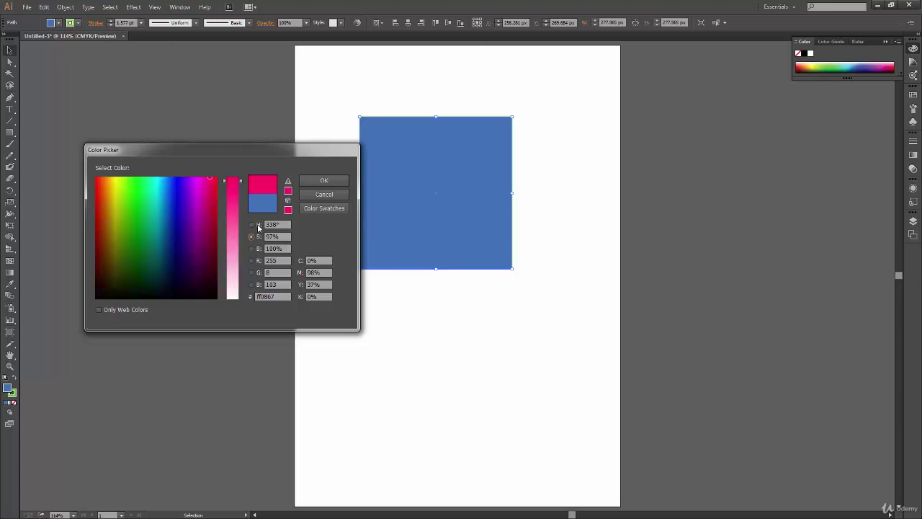
click(250, 224)
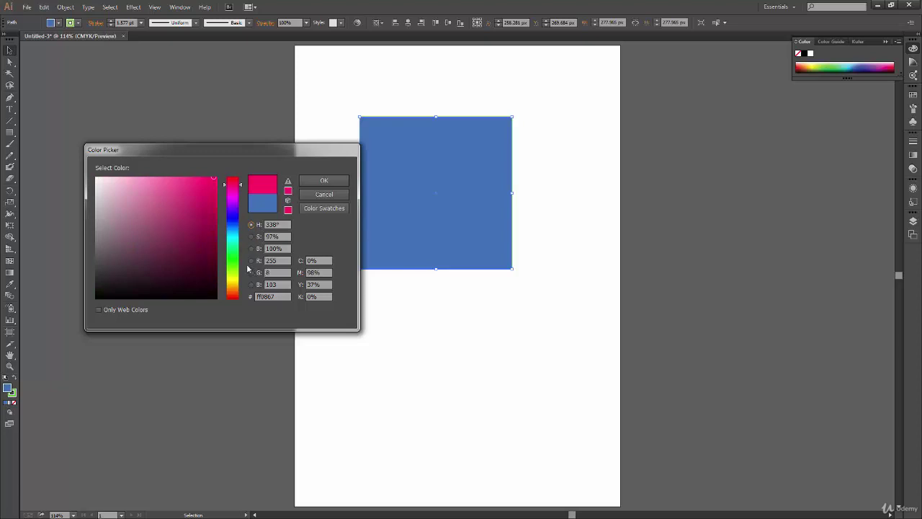
Set the hue to 360° and make the red fully saturated, ff0000.
drag(241, 186, 241, 176)
click(256, 261)
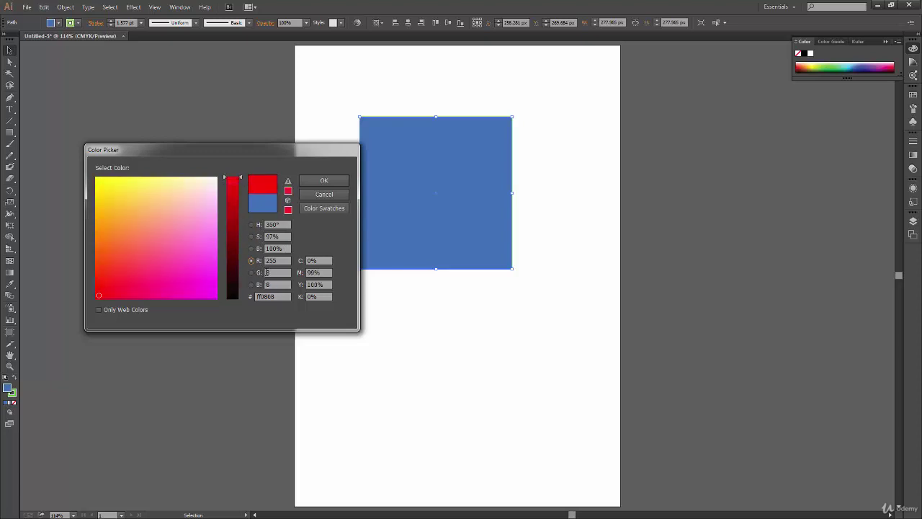
click(259, 225)
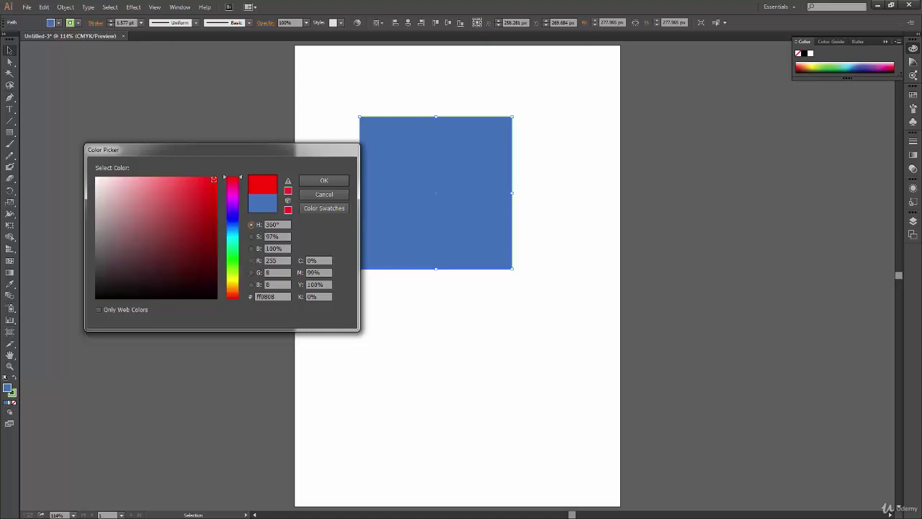
drag(214, 180, 224, 170)
click(278, 225)
mouse_move(186, 193)
mouse_down()
mouse_move(179, 212)
mouse_move(130, 206)
mouse_up()
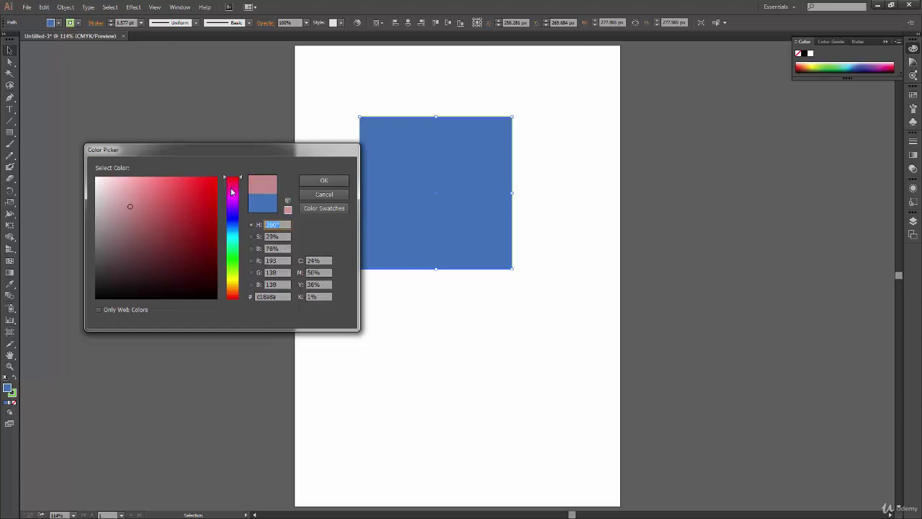
mouse_move(232, 180)
mouse_down()
mouse_move(231, 278)
mouse_move(235, 165)
mouse_up()
mouse_move(156, 228)
mouse_down()
mouse_move(152, 236)
mouse_move(251, 158)
mouse_up()
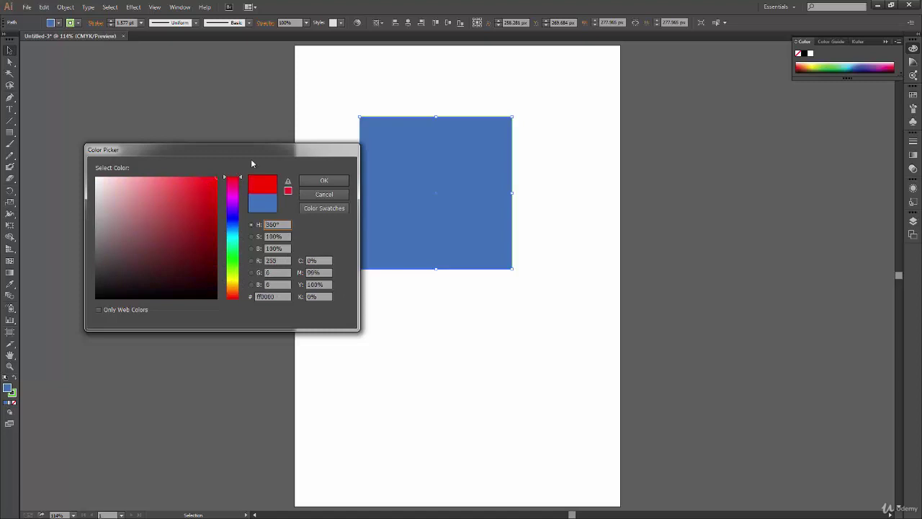
mouse_move(203, 215)
mouse_down()
mouse_move(183, 234)
mouse_move(223, 170)
mouse_up()
click(232, 224)
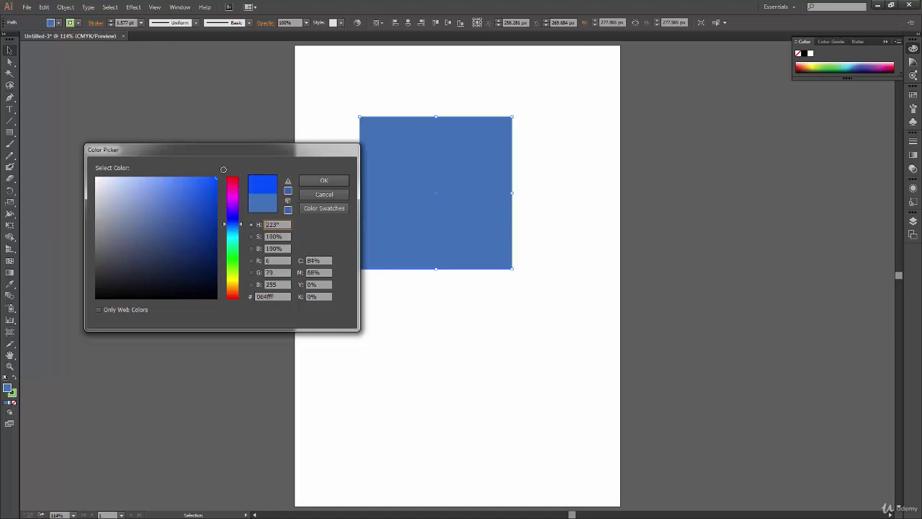
drag(232, 224, 242, 161)
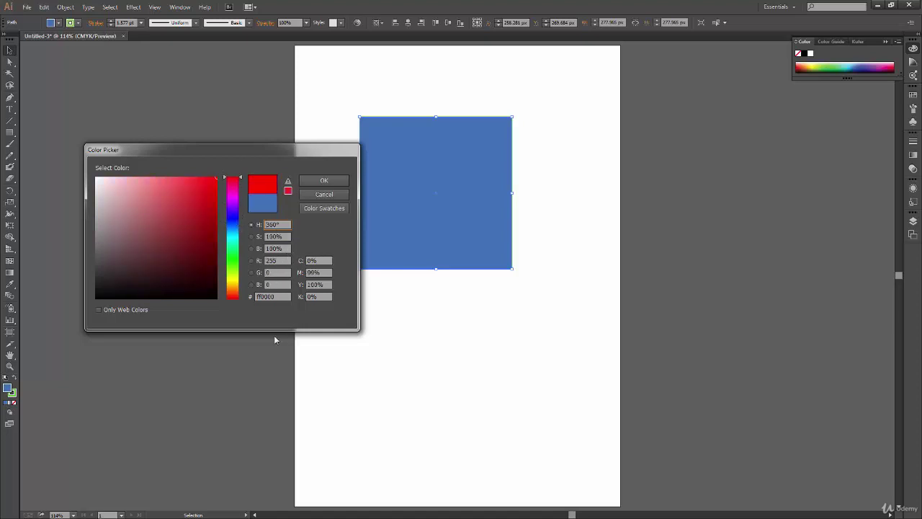
mouse_move(267, 297)
mouse_down()
mouse_move(276, 297)
mouse_move(256, 297)
mouse_up()
Set the hue to blue and pick a dark navy, 132142, in the colour field.
click(232, 222)
click(152, 241)
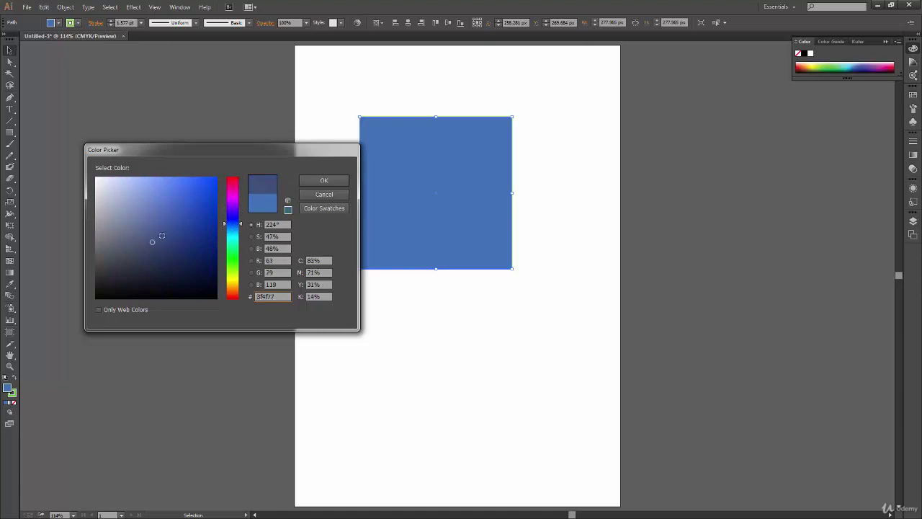
click(152, 247)
mouse_move(180, 260)
mouse_down()
mouse_move(189, 257)
mouse_move(182, 267)
mouse_up()
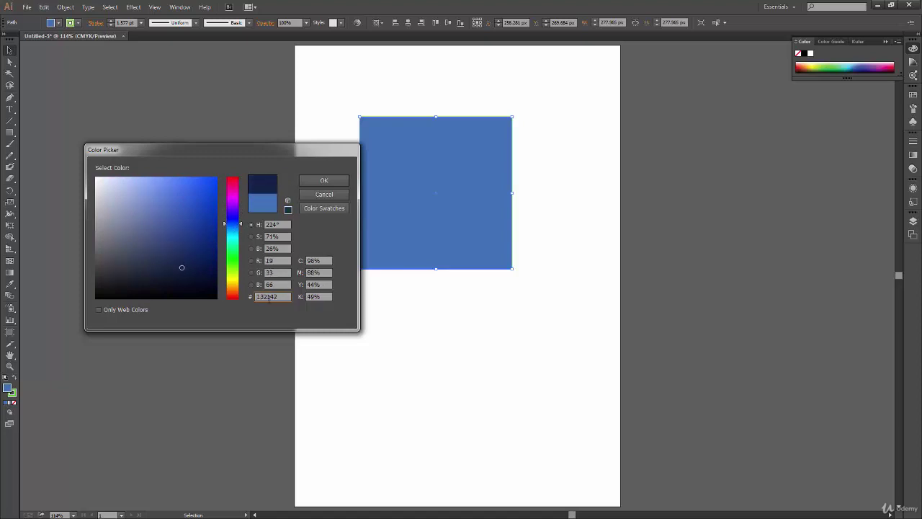
Inspect the hex value and step through the R, G, B fields (19/33/66).
drag(280, 297, 253, 297)
double_click(278, 260)
key(Tab)
key(Tab)
Glance at Color Swatches, return to Color Models, and preview yellow-green cbff00 at hue 74°.
click(324, 208)
click(324, 208)
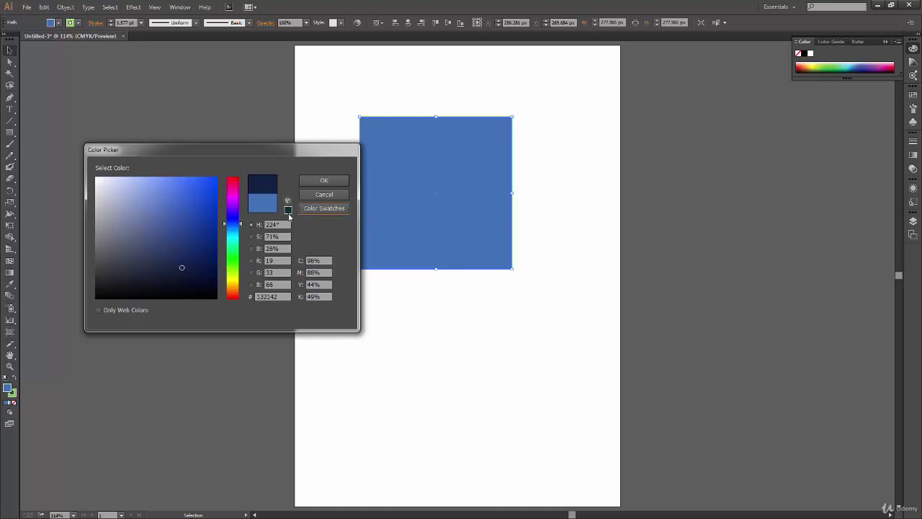
click(232, 246)
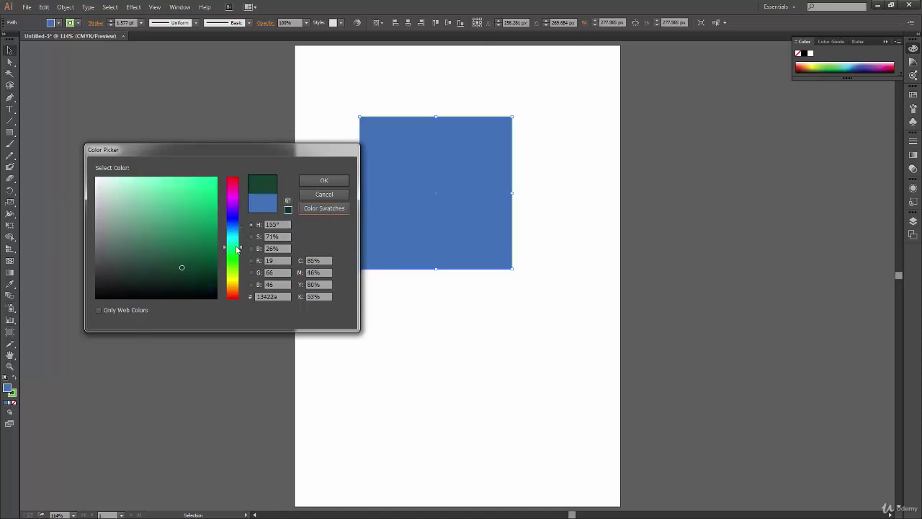
click(216, 211)
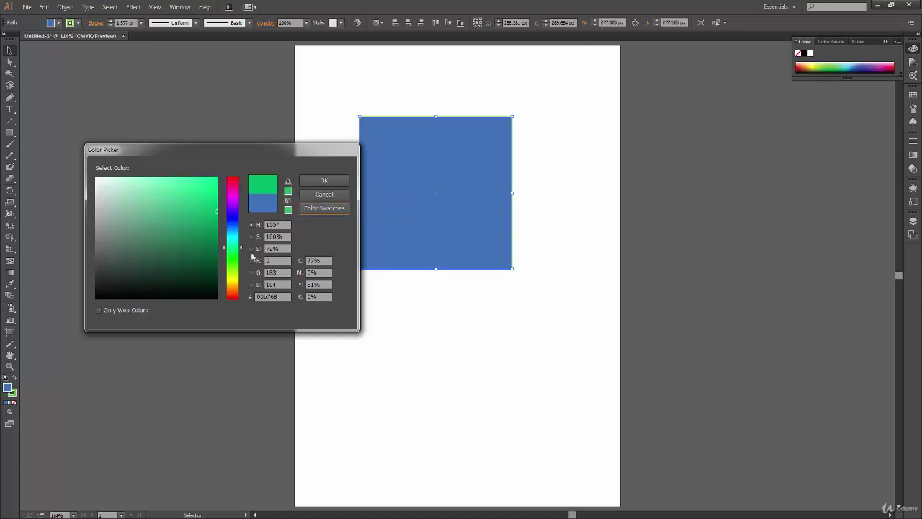
click(216, 178)
click(232, 274)
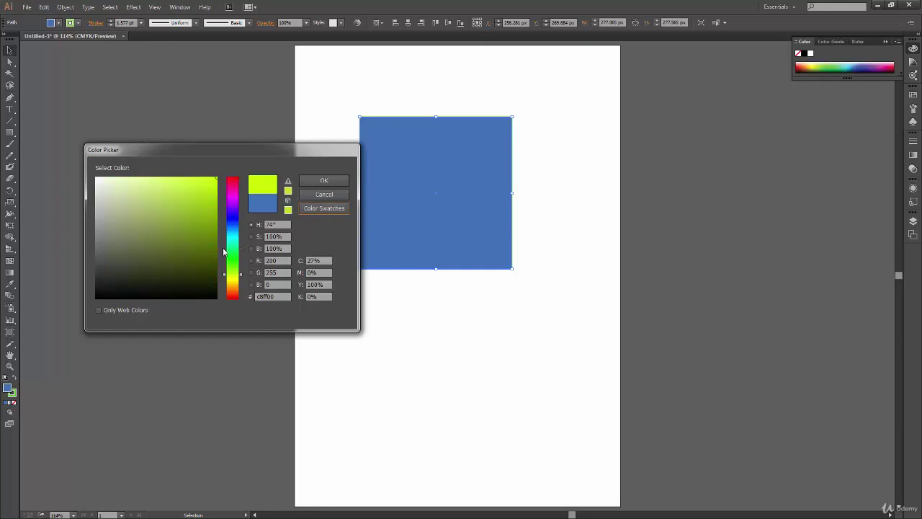
Browse olive and orange-red with Only Web Colors on, then turn it off and return to pure red.
click(99, 309)
mouse_move(198, 192)
mouse_down()
mouse_move(187, 194)
mouse_move(171, 224)
mouse_move(204, 233)
mouse_up()
click(231, 298)
drag(231, 298, 256, 157)
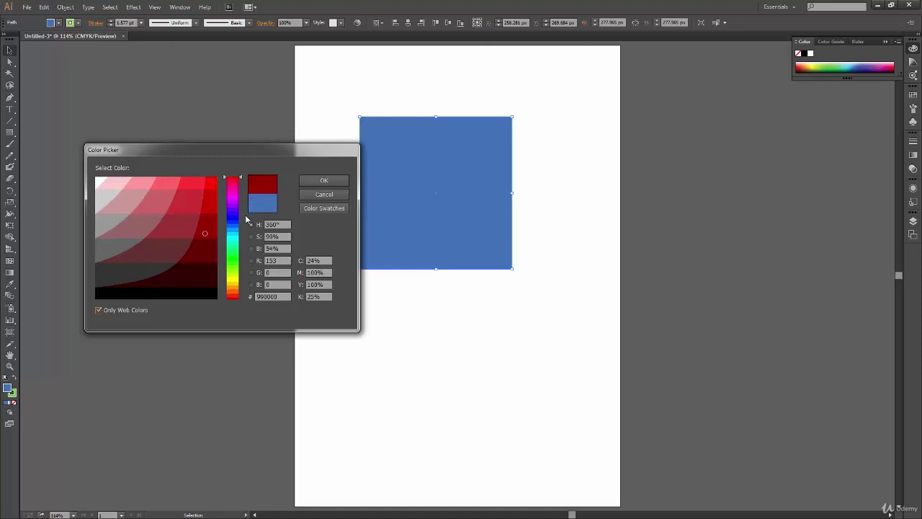
click(99, 309)
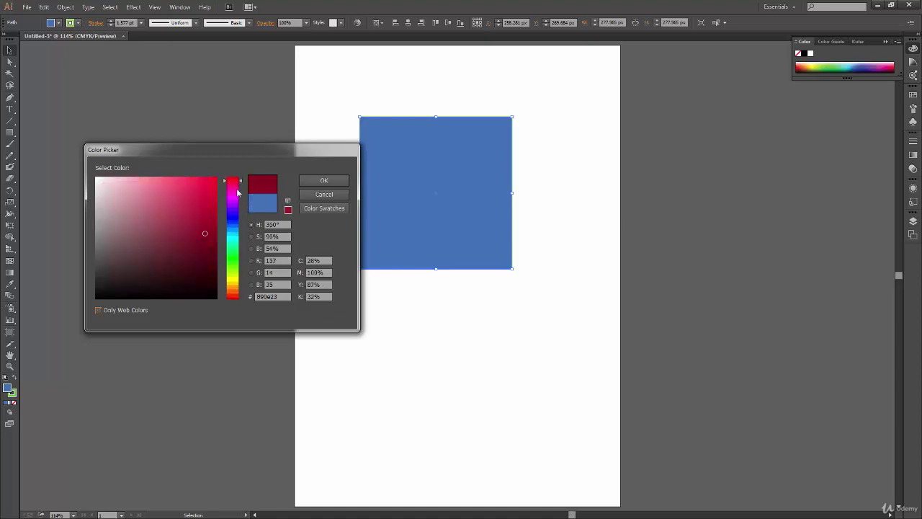
drag(237, 191, 232, 298)
mouse_move(202, 214)
mouse_down()
mouse_move(220, 173)
mouse_move(274, 160)
mouse_up()
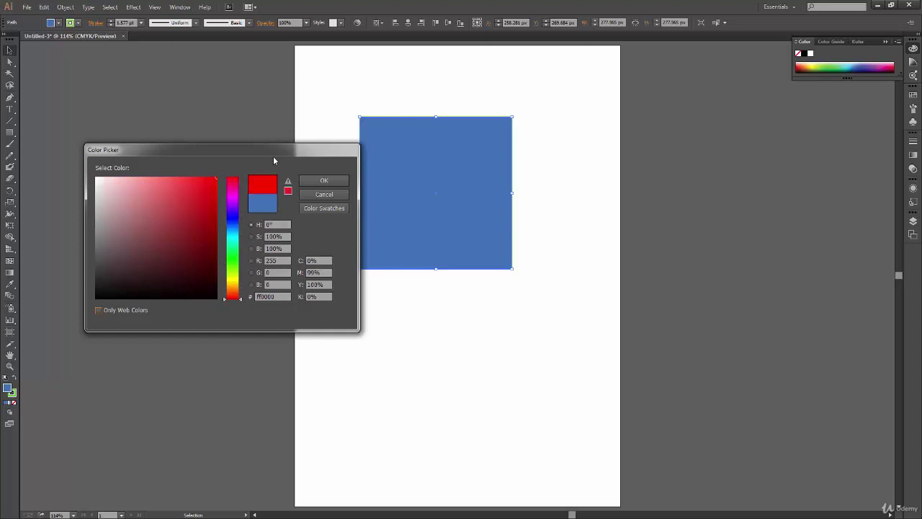
Re-enable Only Web Colors to try magenta, disable it again, and cancel the Color Picker.
click(137, 310)
drag(241, 181, 238, 238)
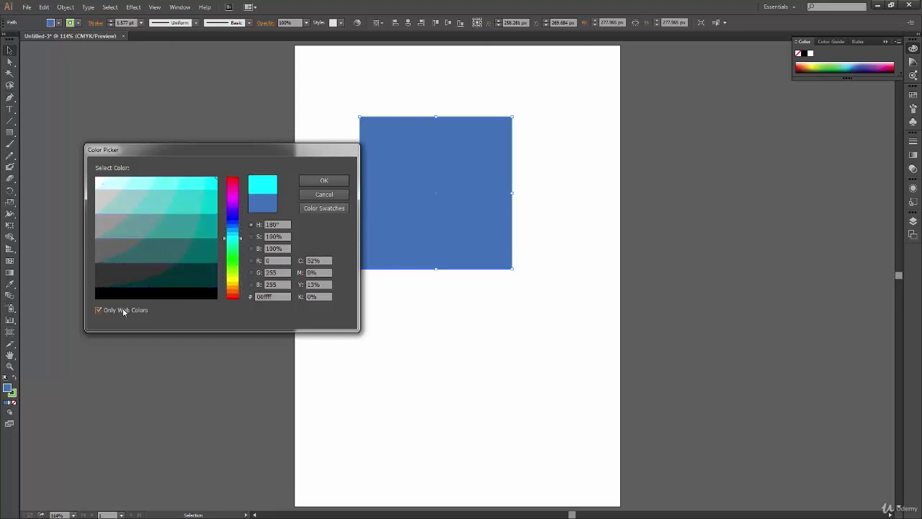
click(123, 311)
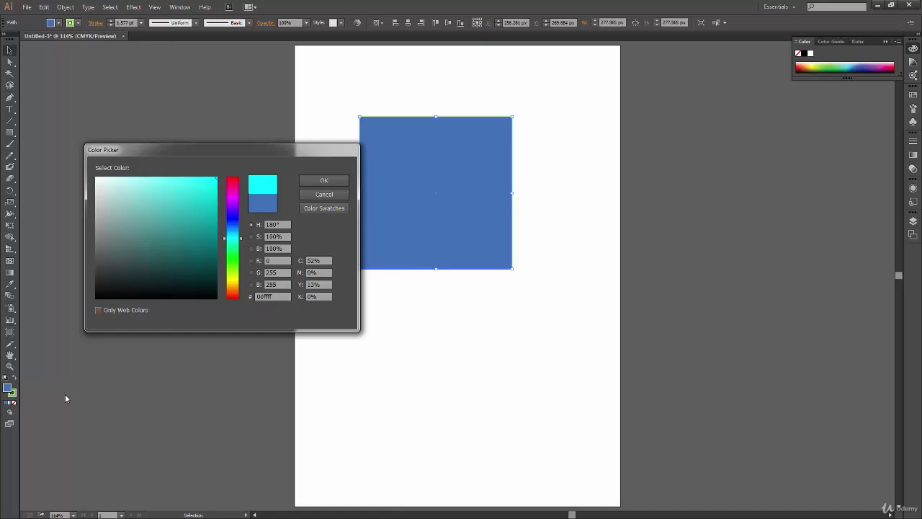
click(325, 194)
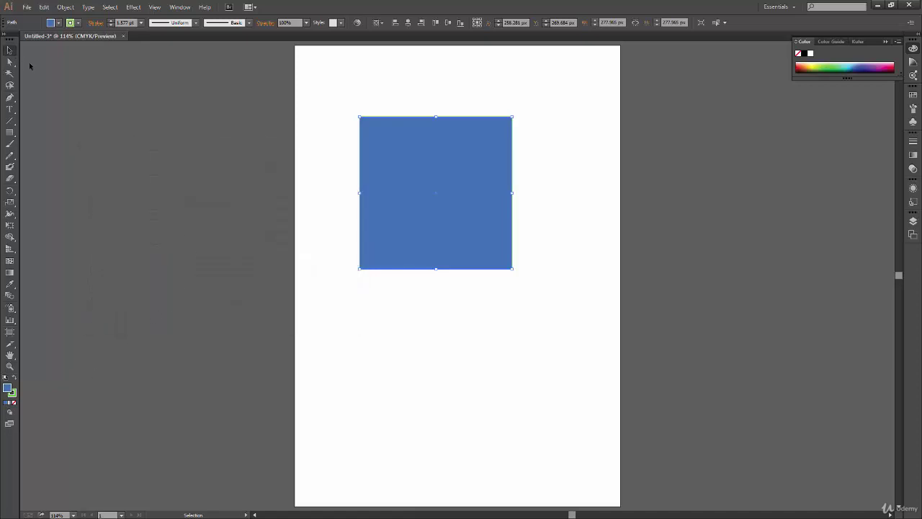